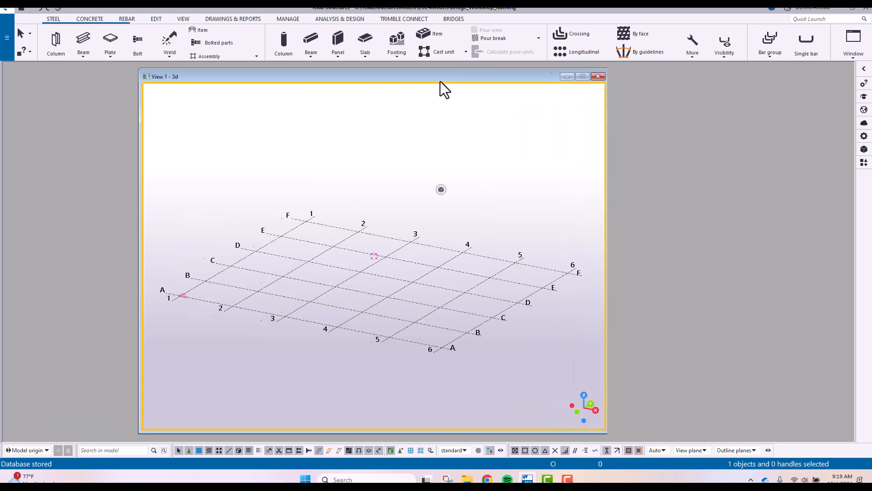
Tile the open 3D model view horizontally so it fills the workspace
{"action": "left_click", "coordinate": [852, 57]}
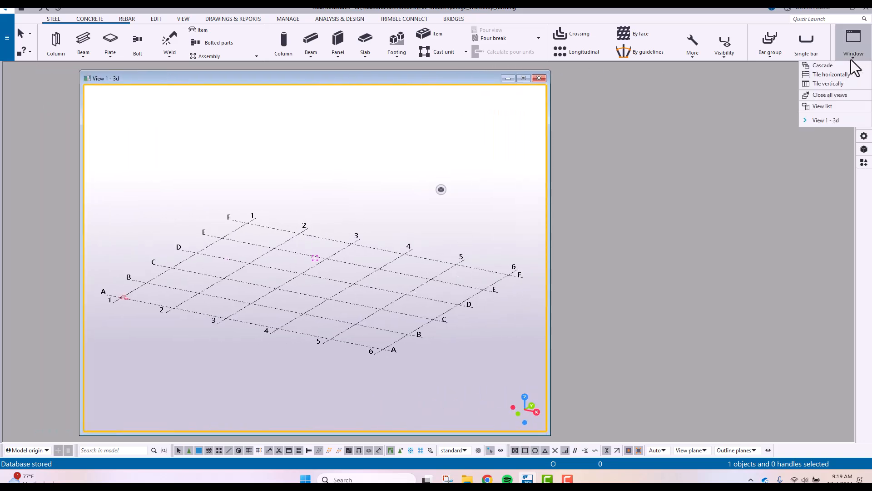
{"action": "left_click", "coordinate": [830, 74]}
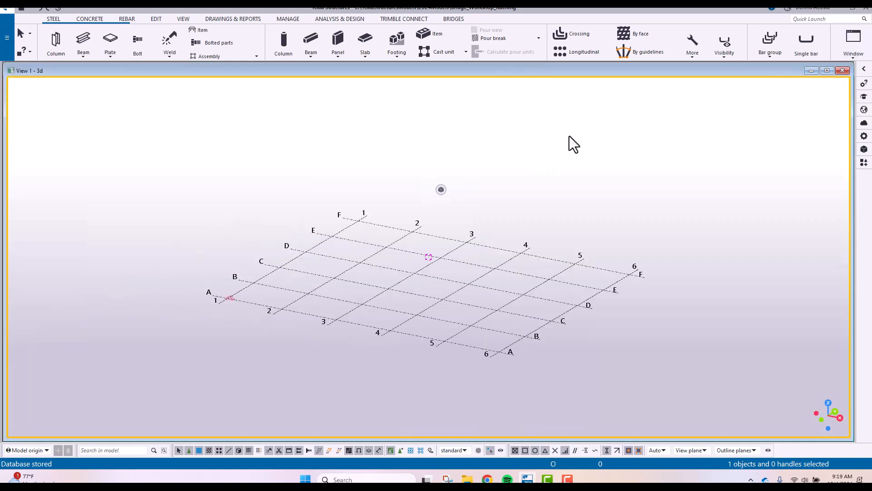
Examine the default grid at different zoom levels and from a rotated 3D angle
{"action": "scroll", "coordinate": [497, 293], "scroll_direction": "up", "scroll_amount": 5}
{"action": "scroll", "coordinate": [479, 293], "scroll_direction": "down", "scroll_amount": 2}
{"action": "scroll", "coordinate": [478, 291], "scroll_direction": "up", "scroll_amount": 2}
{"action": "scroll", "coordinate": [416, 287], "scroll_direction": "down", "scroll_amount": 1}
{"action": "scroll", "coordinate": [416, 287], "scroll_direction": "up", "scroll_amount": 1}
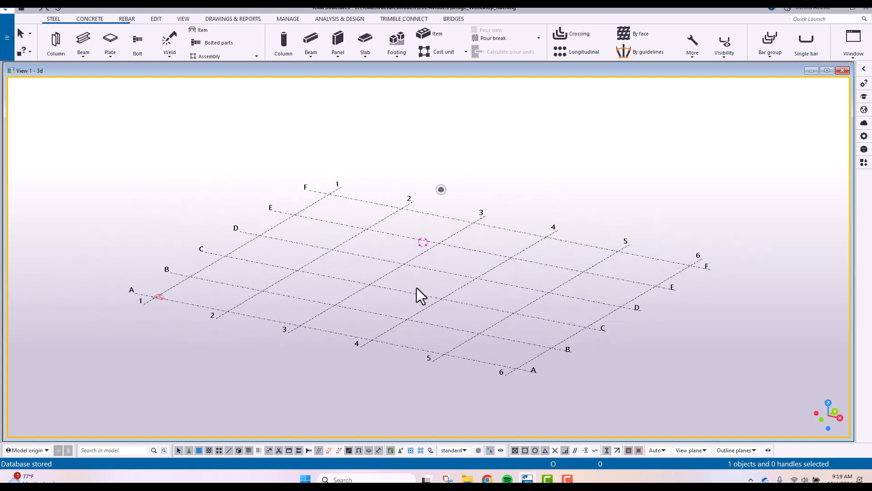
{"action": "scroll", "coordinate": [423, 291], "scroll_direction": "up", "scroll_amount": 1}
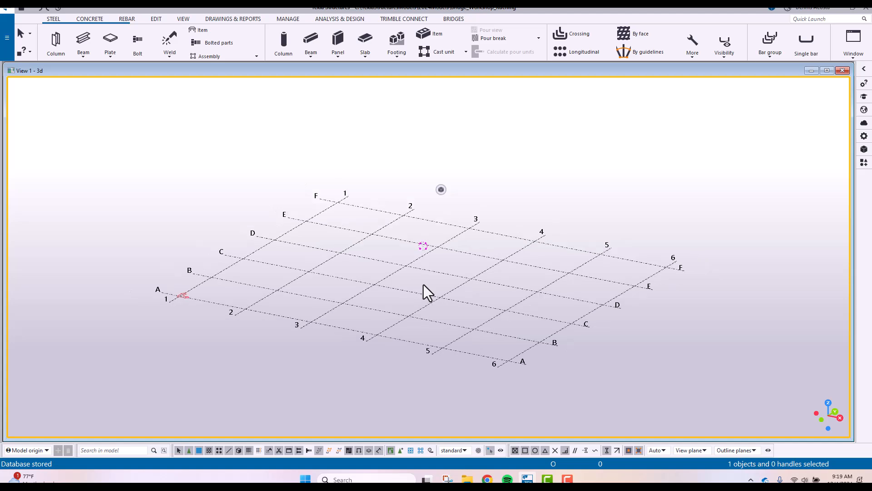
{"action": "mouse_move", "coordinate": [423, 286]}
{"action": "middle_mouse_down", "text": "ctrl"}
{"action": "mouse_move", "coordinate": [379, 308]}
{"action": "mouse_move", "coordinate": [421, 314]}
{"action": "mouse_move", "coordinate": [553, 302]}
{"action": "mouse_move", "coordinate": [537, 315]}
{"action": "mouse_move", "coordinate": [448, 311]}
{"action": "mouse_move", "coordinate": [510, 313]}
{"action": "mouse_move", "coordinate": [506, 288]}
{"action": "mouse_move", "coordinate": [518, 273]}
{"action": "mouse_move", "coordinate": [435, 295]}
{"action": "middle_mouse_up", "text": "ctrl"}
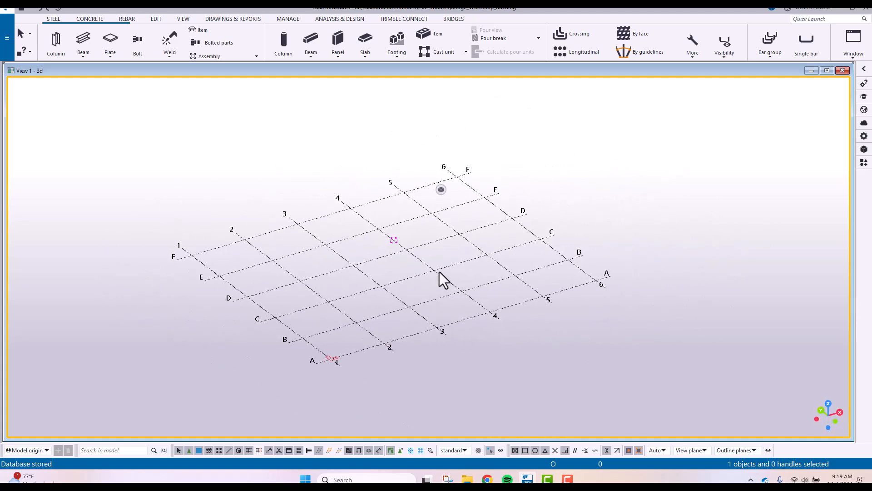
Open the rectangular grid's properties to view its coordinates and labels, and deselect the grid
{"action": "left_click", "coordinate": [437, 270]}
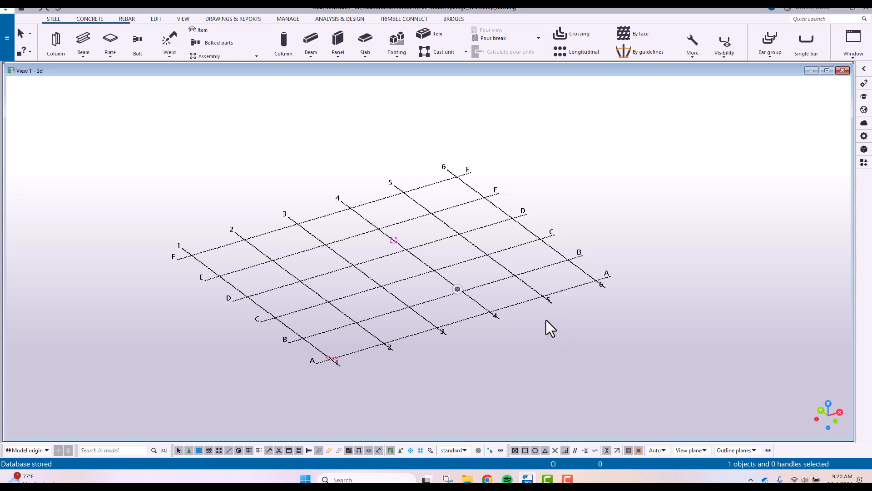
{"action": "middle_click_drag", "start_coordinate": [443, 271], "coordinate": [374, 230]}
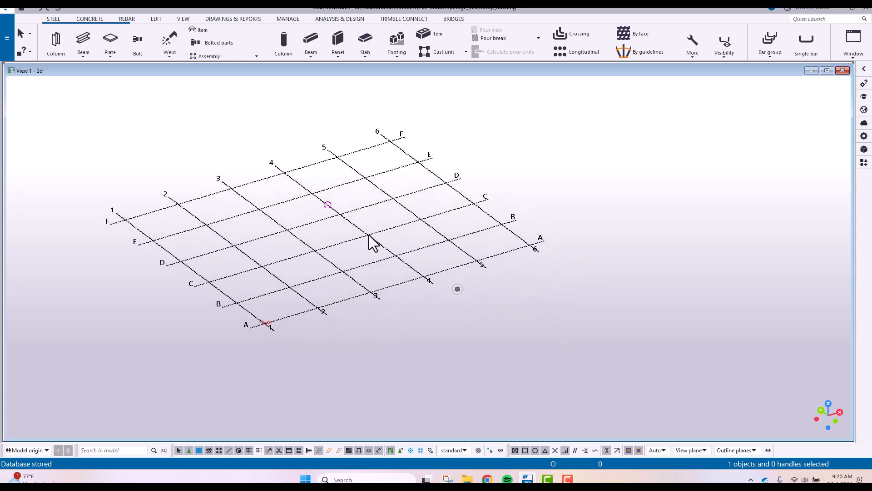
{"action": "double_click", "coordinate": [369, 236]}
{"action": "middle_click_drag", "start_coordinate": [423, 208], "coordinate": [433, 217]}
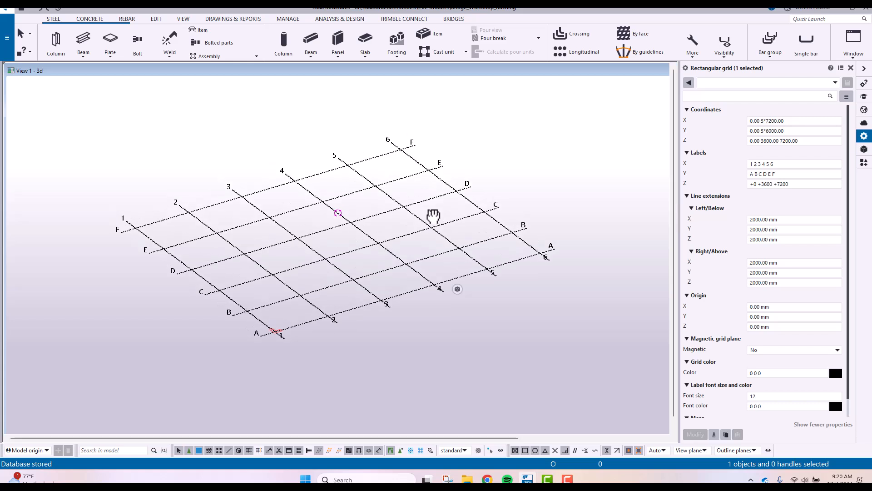
{"action": "middle_click_drag", "start_coordinate": [397, 292], "coordinate": [368, 284]}
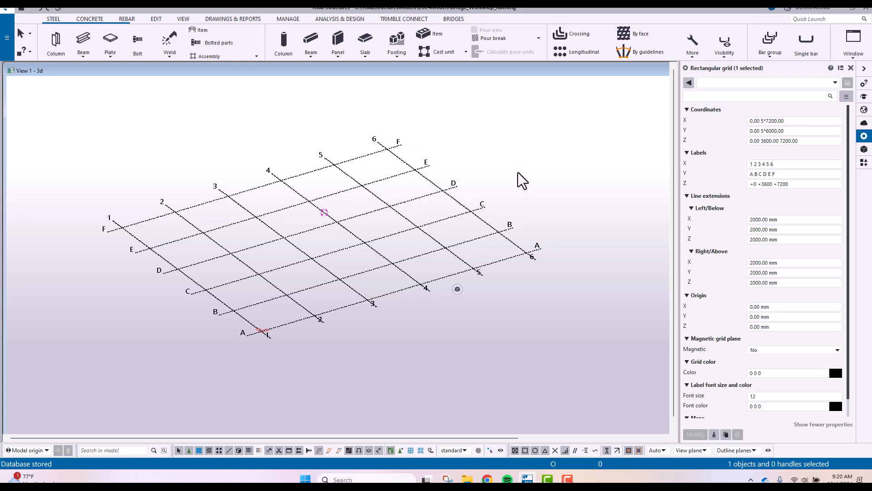
{"action": "left_click", "coordinate": [496, 155]}
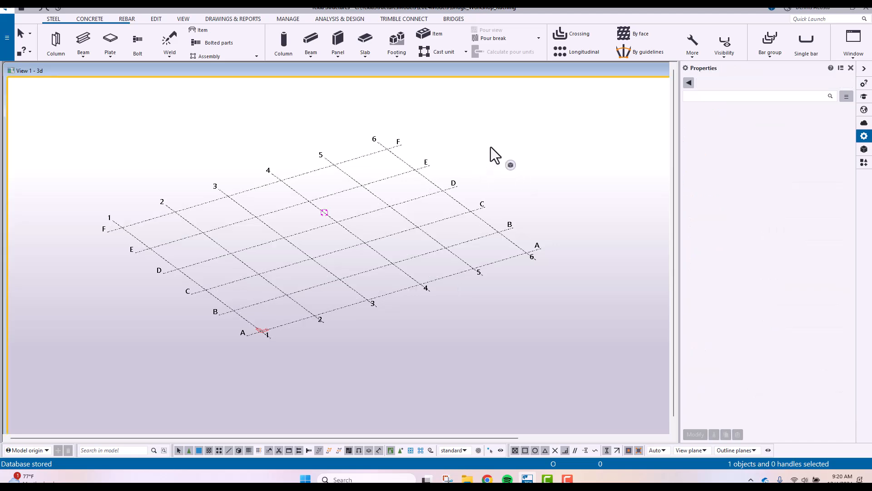
Toggle the model view between 3D and plan several times, ending in plan
{"action": "key", "text": "ctrl+p"}
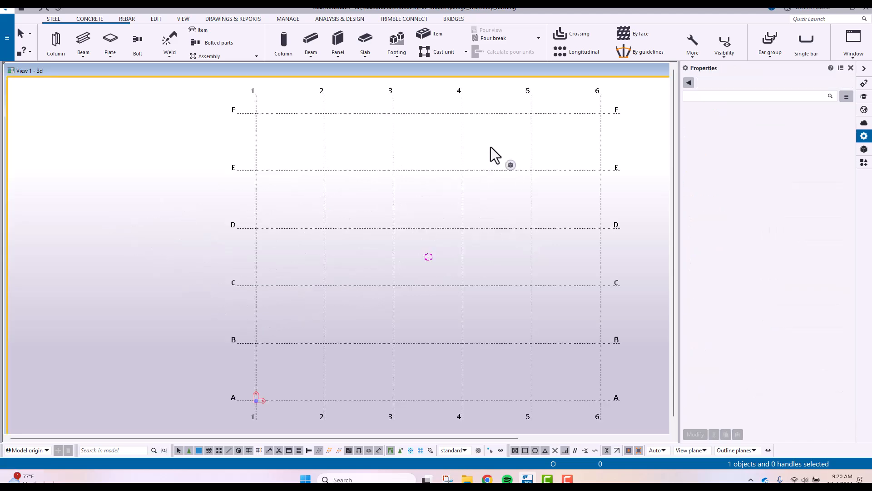
{"action": "key", "text": "ctrl+p"}
{"action": "key", "text": "ctrl+p"}
{"action": "key", "text": "ctrl+p"}
{"action": "key", "text": "ctrl+p"}
{"action": "key", "text": "ctrl+p"}
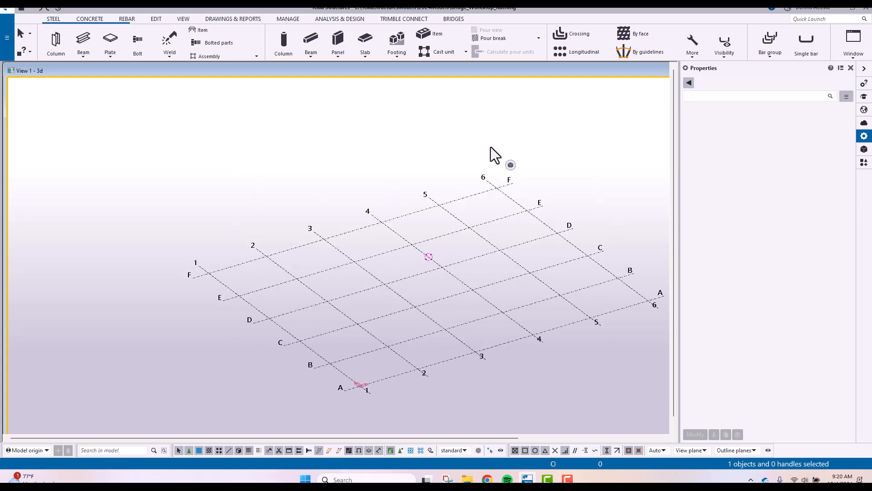
{"action": "key", "text": "ctrl+p"}
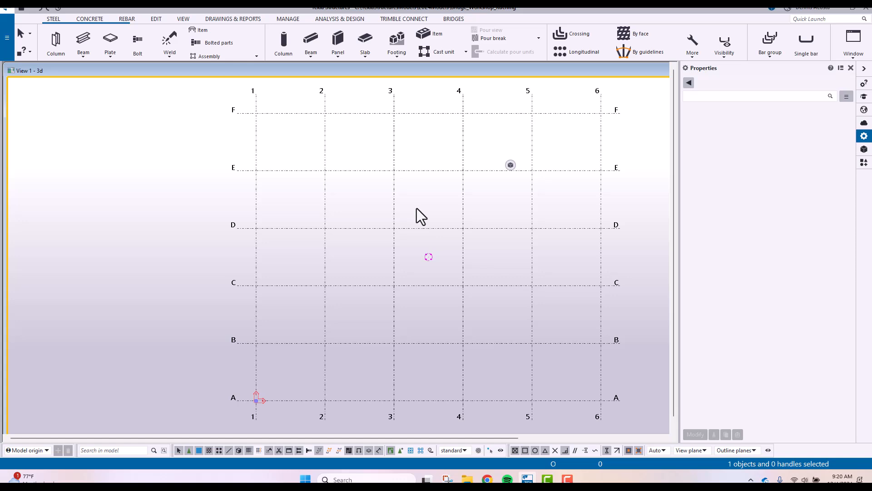
Examine the grid from rotated 3D angles, both close up and from farther away
{"action": "middle_click_drag", "start_coordinate": [418, 210], "coordinate": [400, 208]}
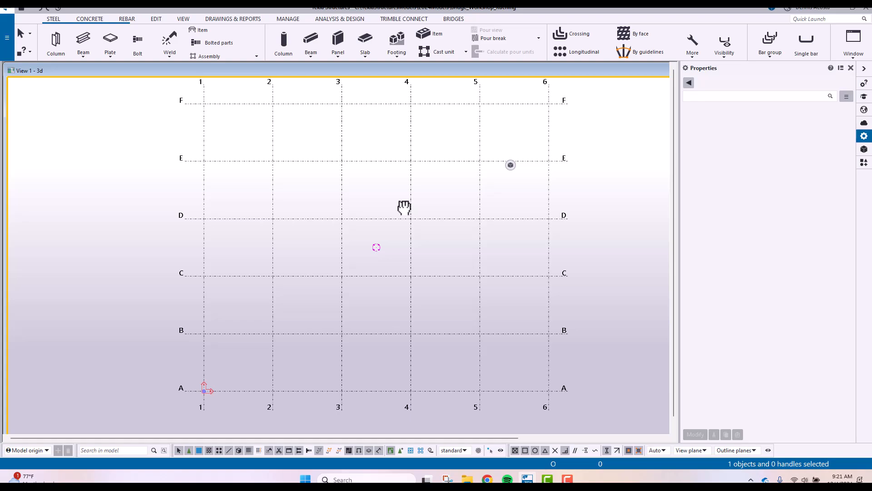
{"action": "mouse_move", "coordinate": [404, 207]}
{"action": "middle_mouse_down"}
{"action": "mouse_move", "coordinate": [374, 249]}
{"action": "mouse_move", "coordinate": [387, 213]}
{"action": "middle_mouse_up"}
{"action": "middle_click_drag", "start_coordinate": [399, 254], "coordinate": [300, 259], "text": "ctrl"}
{"action": "scroll", "coordinate": [293, 281], "scroll_direction": "down", "scroll_amount": 3}
{"action": "scroll", "coordinate": [294, 273], "scroll_direction": "up", "scroll_amount": 5}
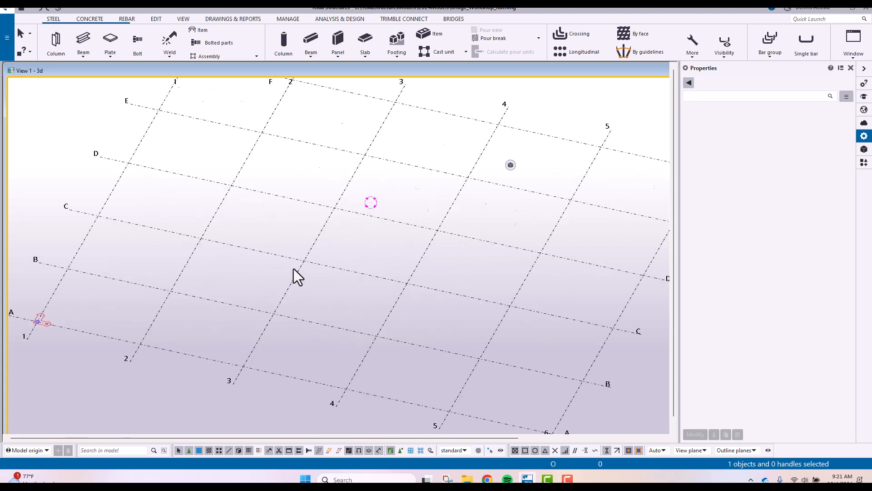
{"action": "scroll", "coordinate": [294, 265], "scroll_direction": "down", "scroll_amount": 3}
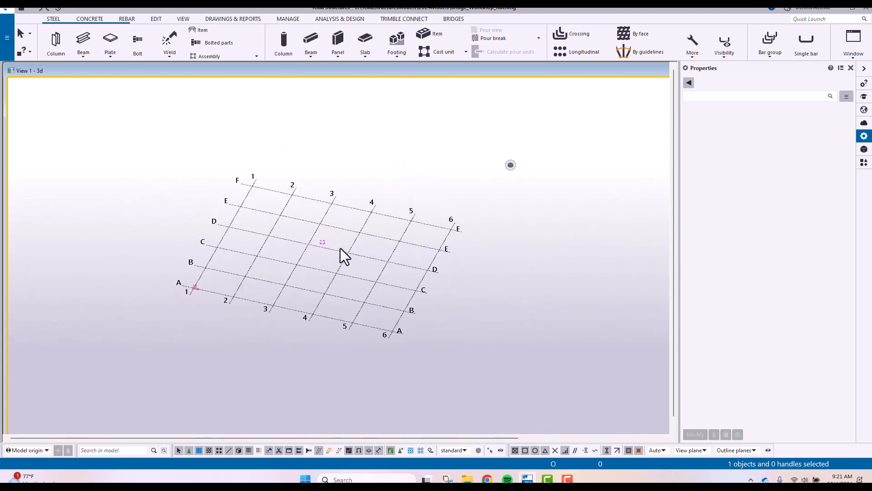
{"action": "middle_click_drag", "start_coordinate": [358, 220], "coordinate": [470, 237], "text": "ctrl"}
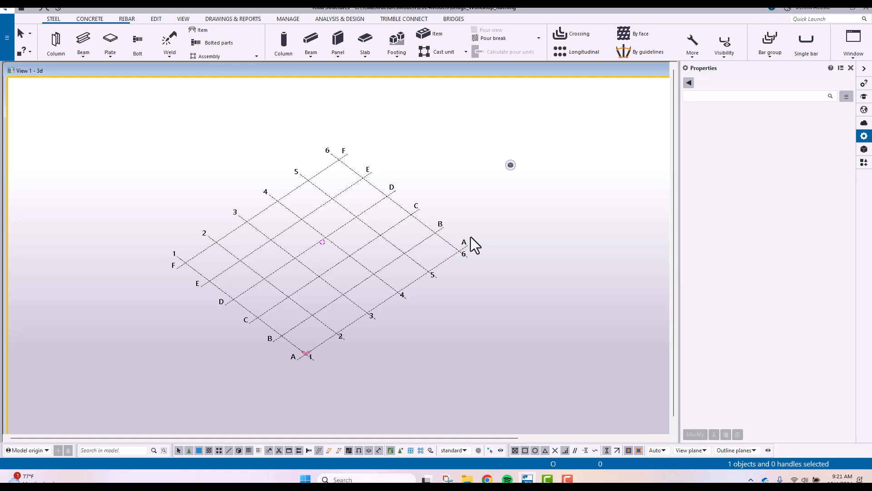
Switch the rotated model view back to plan, with the whole grid in sight
{"action": "key", "text": "ctrl+p"}
{"action": "key", "text": "ctrl+p"}
{"action": "key", "text": "ctrl+p"}
{"action": "middle_click_drag", "start_coordinate": [427, 266], "coordinate": [313, 254]}
{"action": "scroll", "coordinate": [307, 245], "scroll_direction": "down", "scroll_amount": 2}
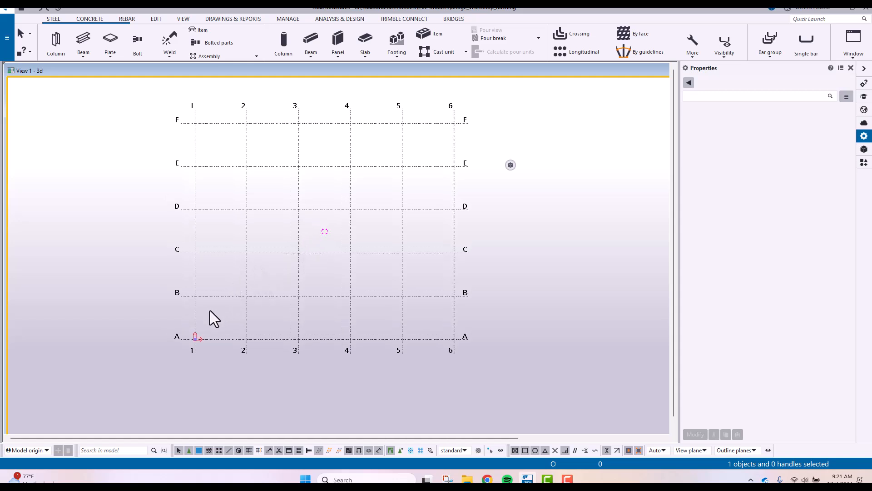
{"action": "left_click", "coordinate": [279, 254]}
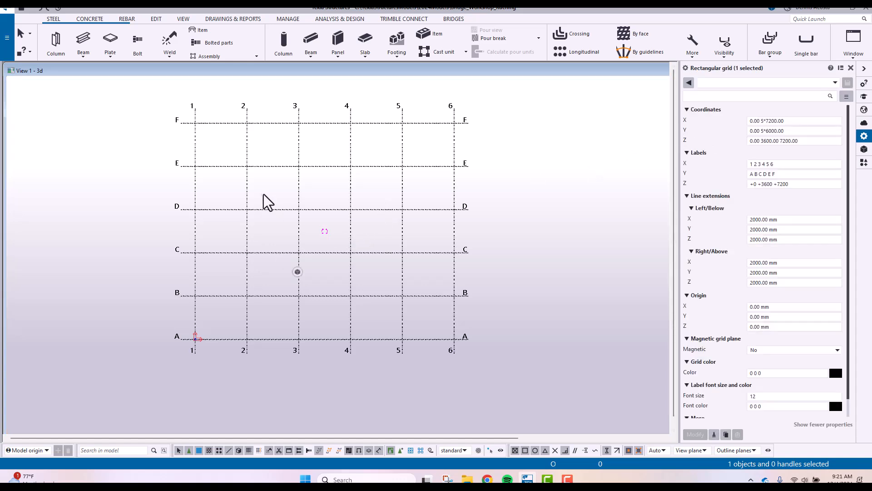
{"action": "left_click", "coordinate": [298, 272]}
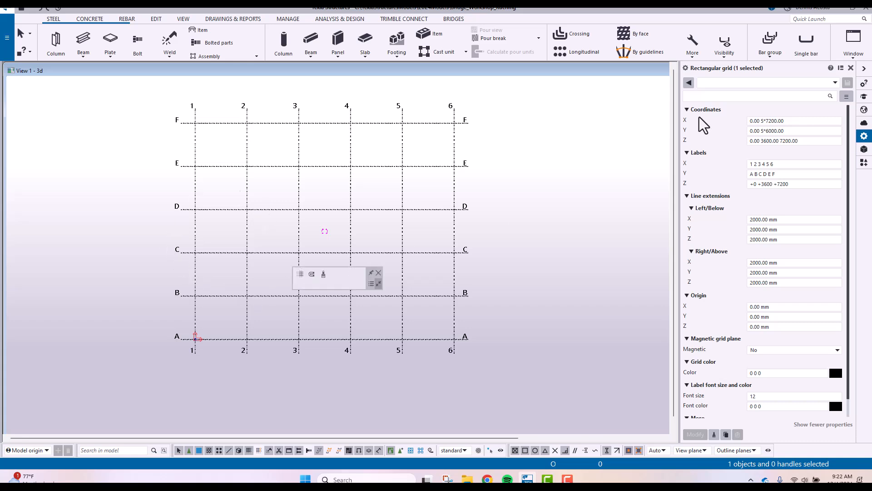
{"action": "left_click", "coordinate": [770, 121]}
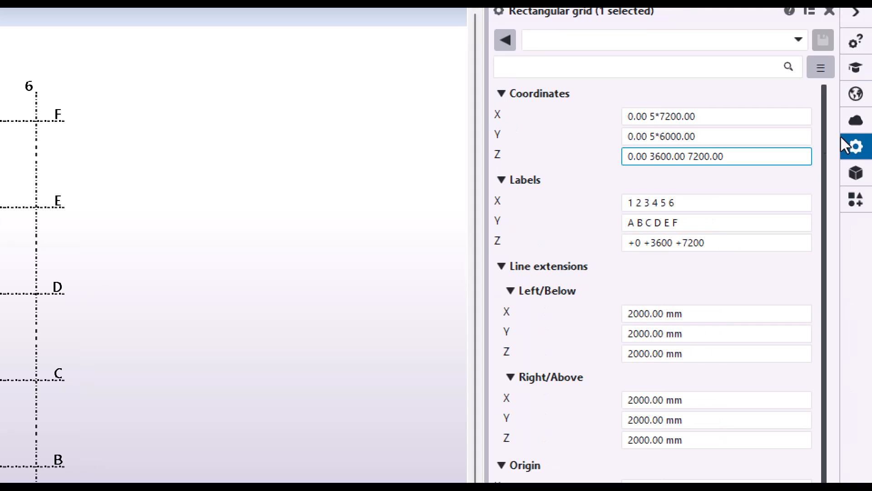
{"action": "left_click", "coordinate": [790, 119]}
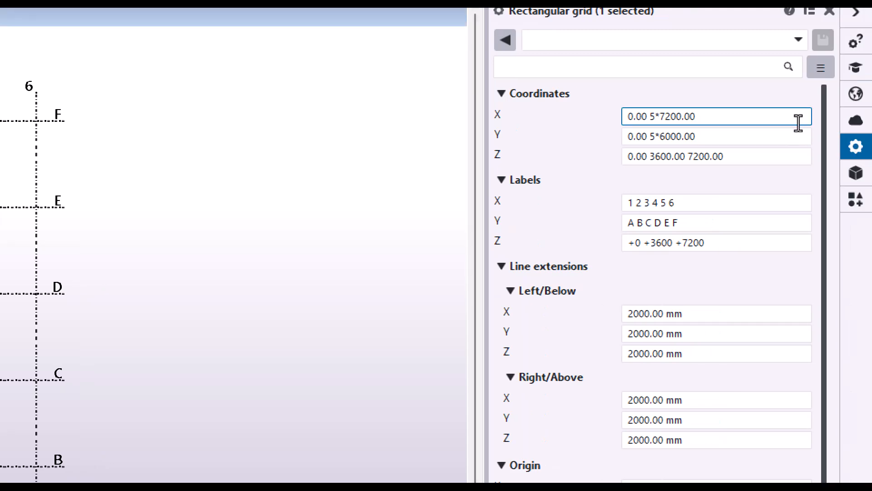
{"action": "key", "text": "shift+Left"}
{"action": "key", "text": "shift+Left"}
{"action": "key", "text": "shift+Left"}
{"action": "key", "text": "shift+Left"}
{"action": "key", "text": "shift+Left"}
{"action": "key", "text": "shift+Left"}
{"action": "key", "text": "shift+Left"}
{"action": "key", "text": "shift+Left"}
{"action": "key", "text": "shift+Left"}
{"action": "key", "text": "shift+Left"}
{"action": "key", "text": "shift+Left"}
{"action": "key", "text": "shift+Left"}
{"action": "key", "text": "shift+Left"}
{"action": "key", "text": "shift+Left"}
{"action": "type", "text": "0"}
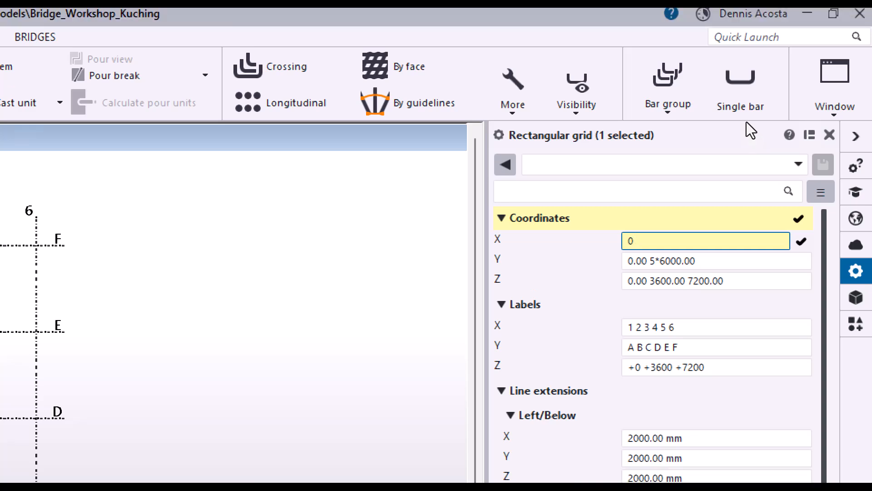
{"action": "type", "text": " 10000"}
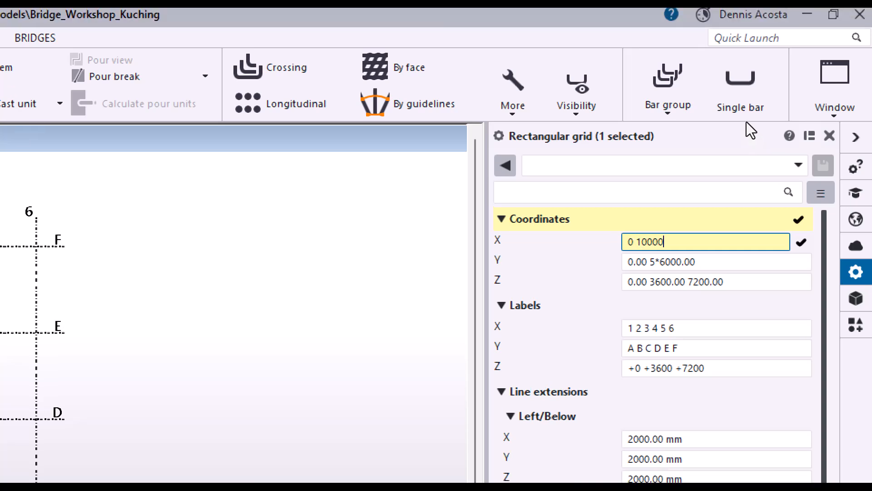
{"action": "type", "text": " 8000"}
{"action": "key", "text": "Tab"}
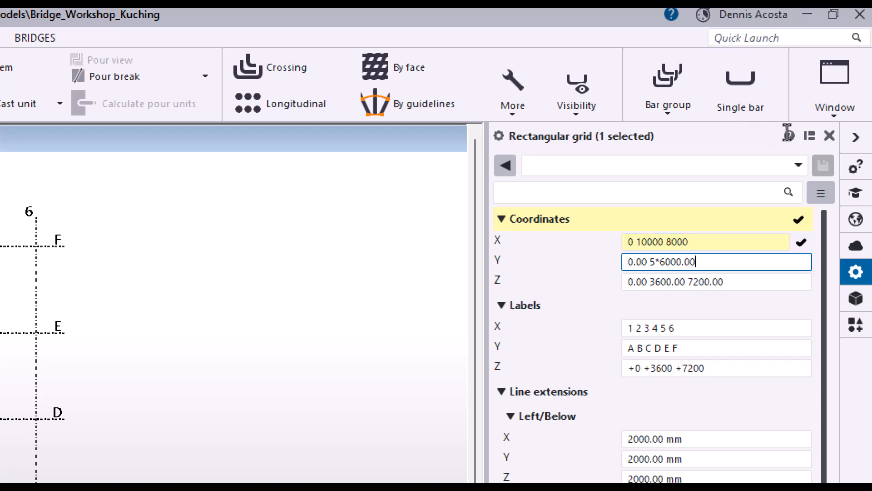
Set the grid's Y coordinates to 0 2*4000
{"action": "key", "text": "ctrl+a"}
{"action": "type", "text": "0"}
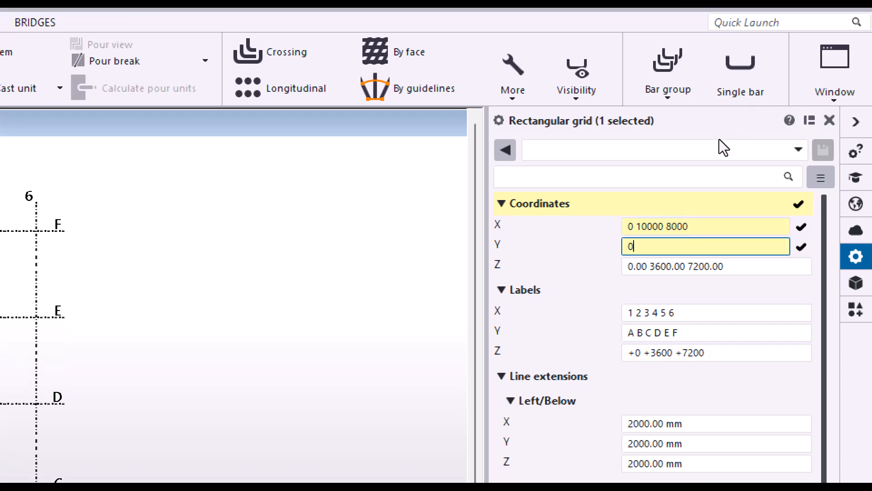
{"action": "type", "text": " 2*4000"}
{"action": "key", "text": "Tab"}
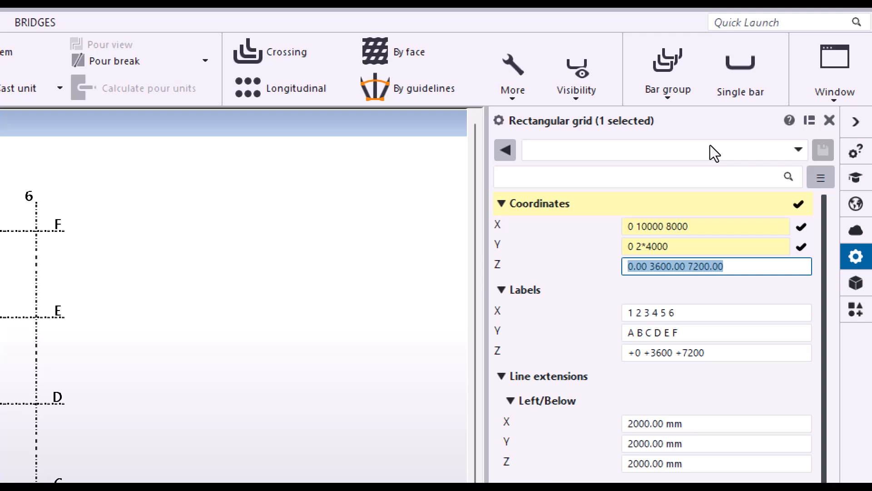
Set the grid's Z coordinates to 0 5000 7000
{"action": "type", "text": "0"}
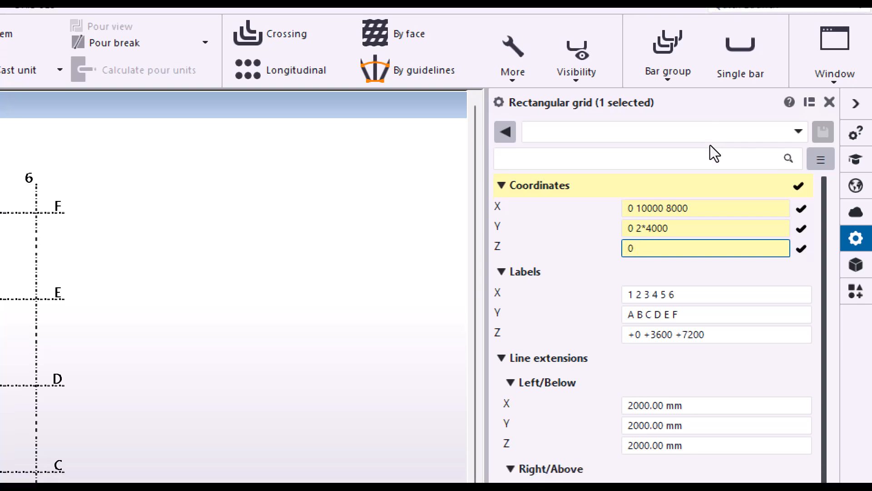
{"action": "type", "text": " 5000"}
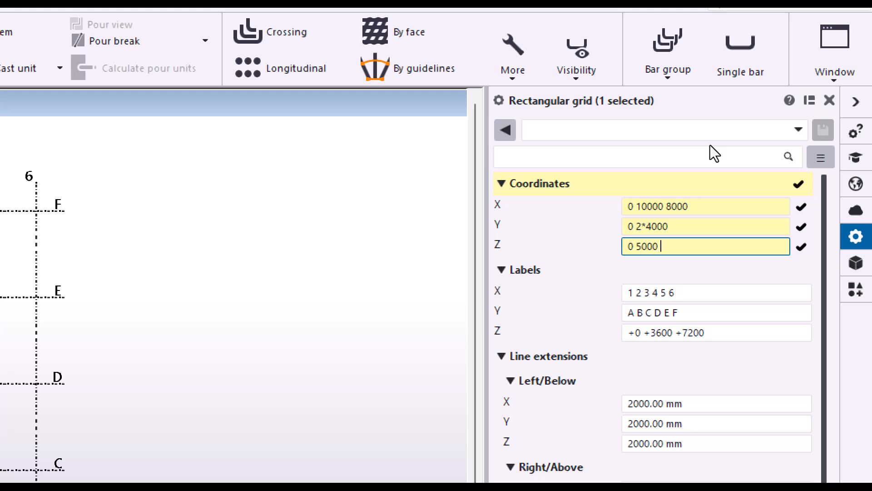
{"action": "type", "text": "7000"}
{"action": "key", "text": "Tab"}
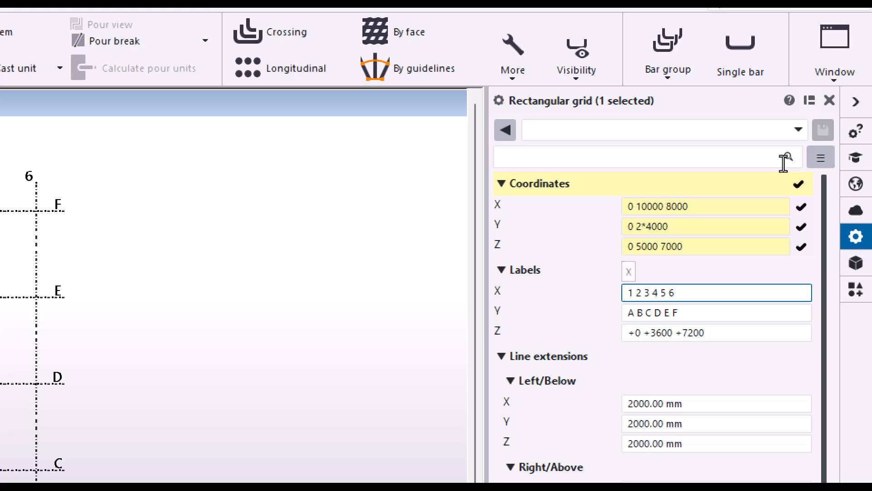
Label the grid's X lines A B C and its Y lines 1 2 3
{"action": "key", "text": "ctrl+a"}
{"action": "type", "text": "A"}
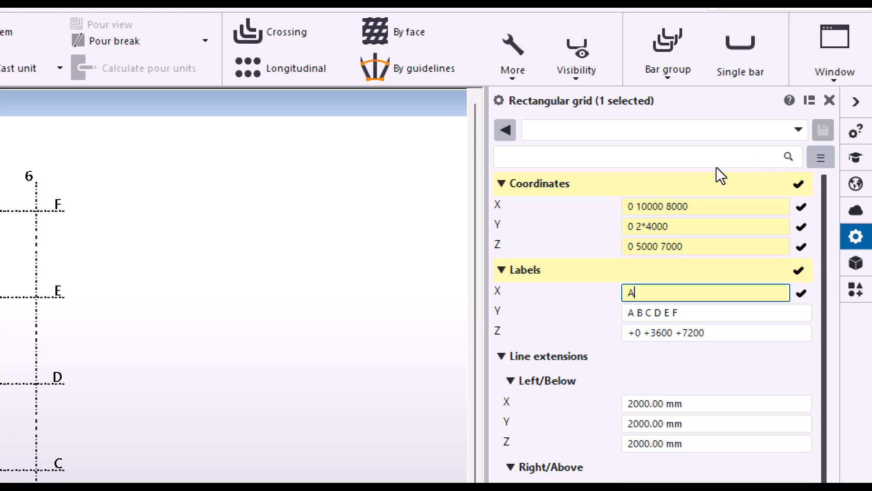
{"action": "type", "text": " B C"}
{"action": "key", "text": "Tab"}
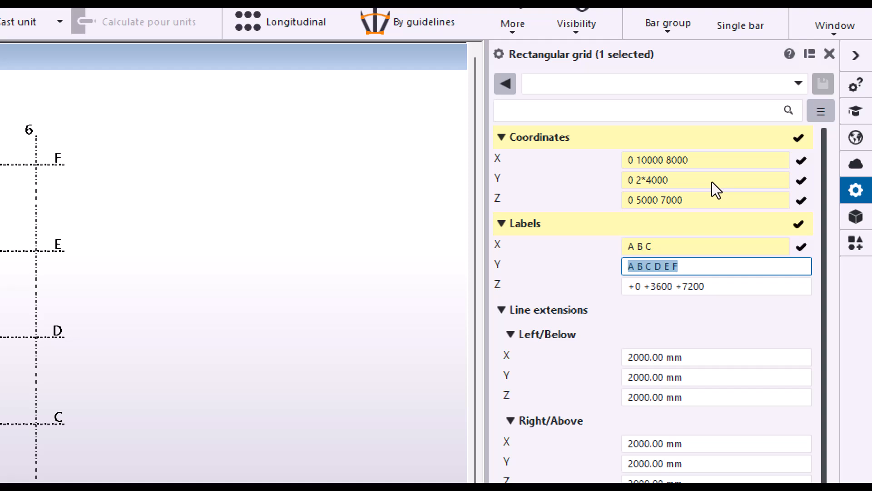
{"action": "type", "text": "1 2 3"}
{"action": "key", "text": "Tab"}
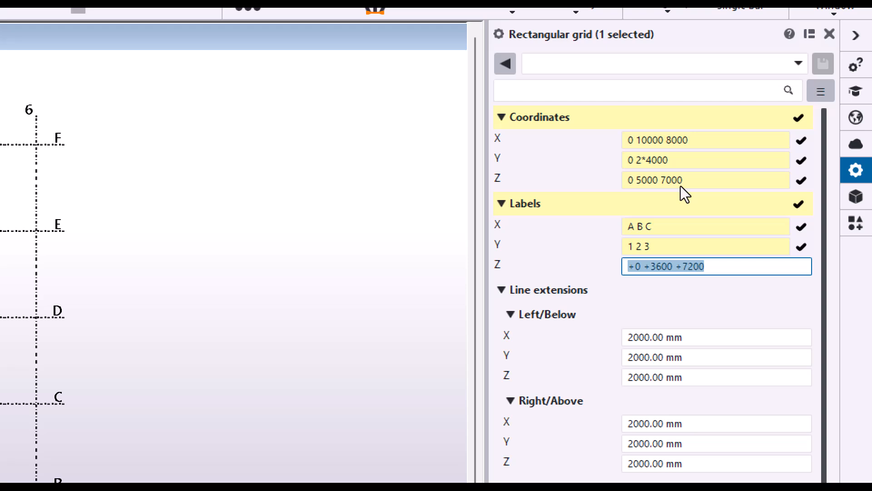
Label the grid's Z levels TOF LV1 LV2
{"action": "type", "text": "TOF"}
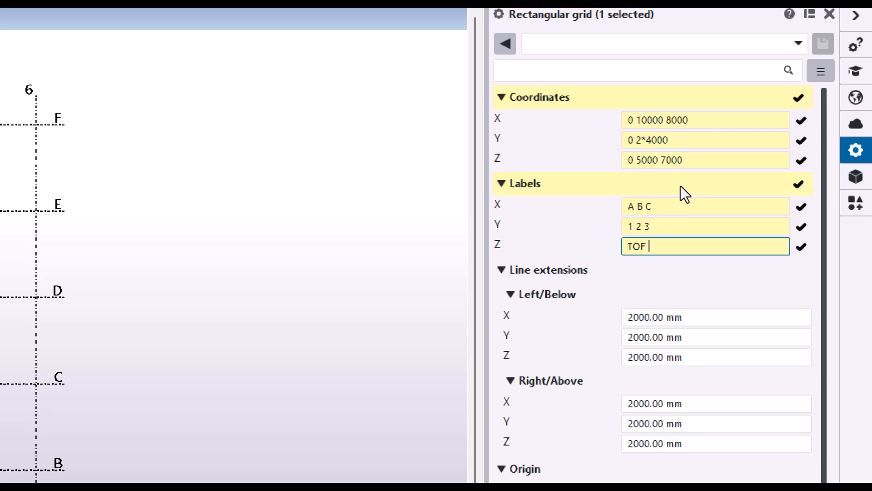
{"action": "type", "text": " LV1 LOV"}
{"action": "key", "text": "BackSpace"}
{"action": "key", "text": "BackSpace"}
{"action": "type", "text": "V2"}
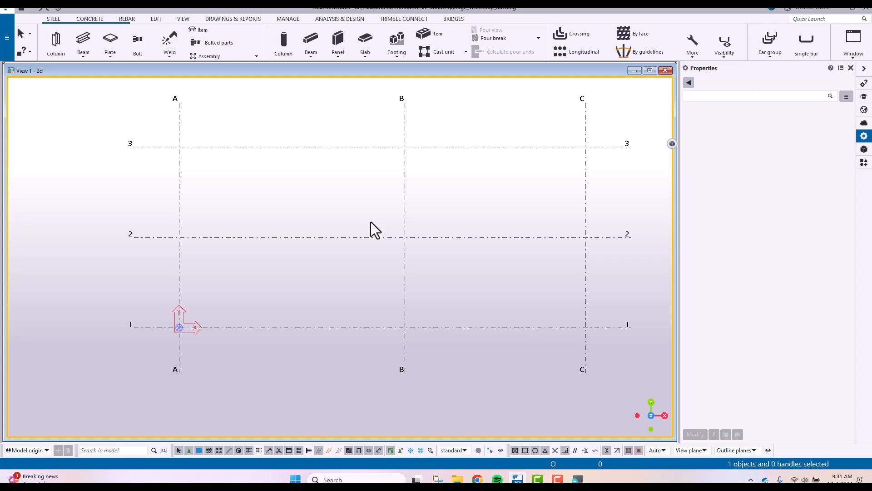
{"action": "scroll", "coordinate": [412, 254], "scroll_direction": "up", "scroll_amount": 3}
{"action": "scroll", "coordinate": [406, 257], "scroll_direction": "down", "scroll_amount": 5}
{"action": "middle_click_drag", "start_coordinate": [197, 268], "coordinate": [316, 252]}
{"action": "scroll", "coordinate": [364, 236], "scroll_direction": "up", "scroll_amount": 6}
{"action": "middle_click_drag", "start_coordinate": [307, 218], "coordinate": [351, 251]}
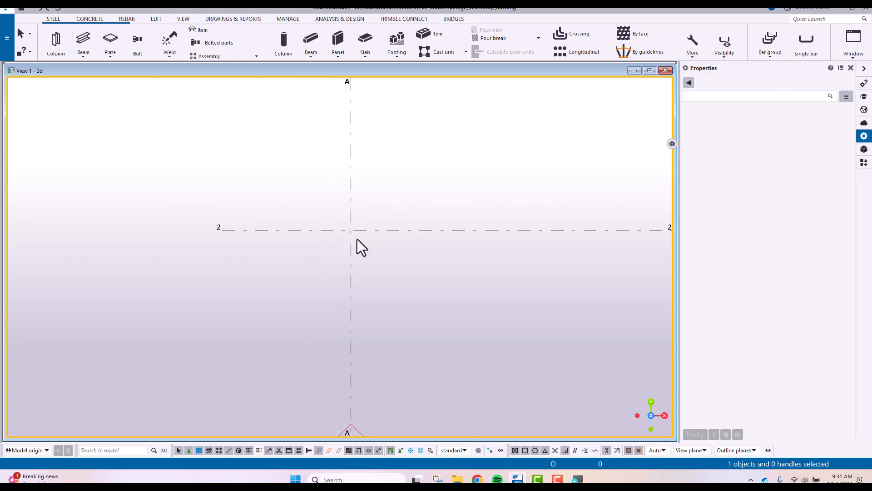
{"action": "scroll", "coordinate": [362, 271], "scroll_direction": "down", "scroll_amount": 4}
{"action": "scroll", "coordinate": [362, 271], "scroll_direction": "up", "scroll_amount": 2}
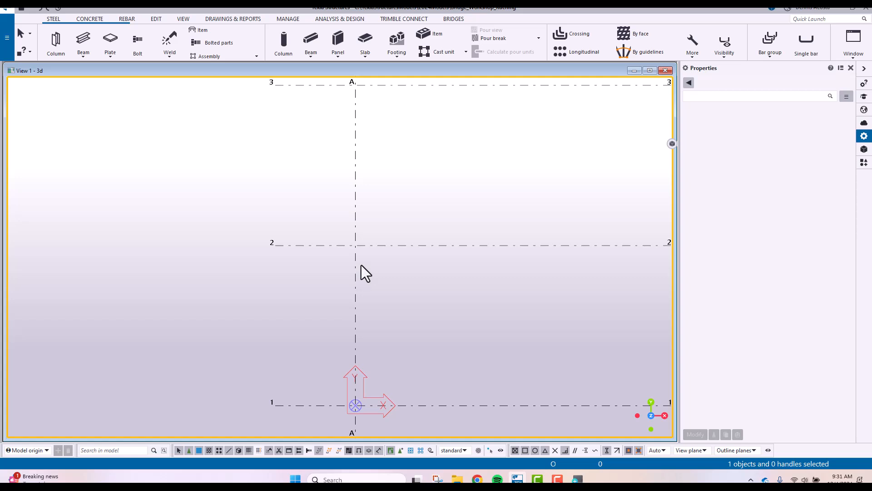
Start a concrete pad footing, magnify the screen to read its properties, and name it FOUNDATION
{"action": "left_click", "coordinate": [88, 20]}
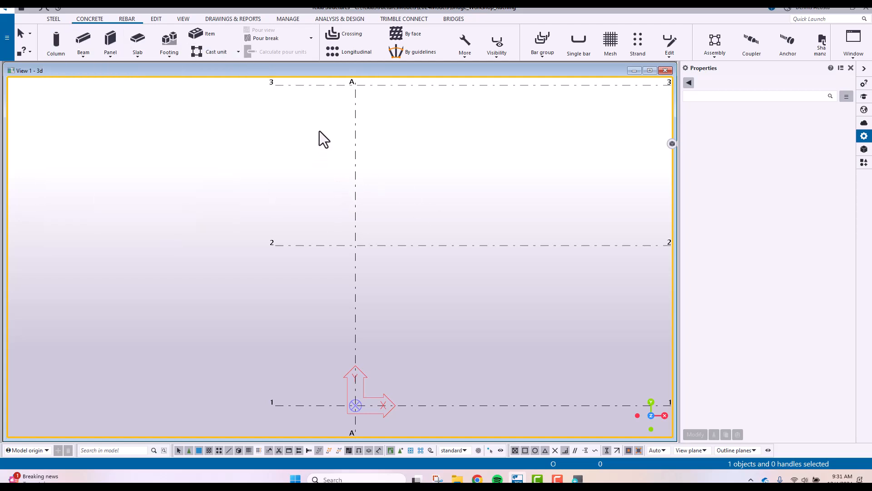
{"action": "left_click", "coordinate": [175, 40]}
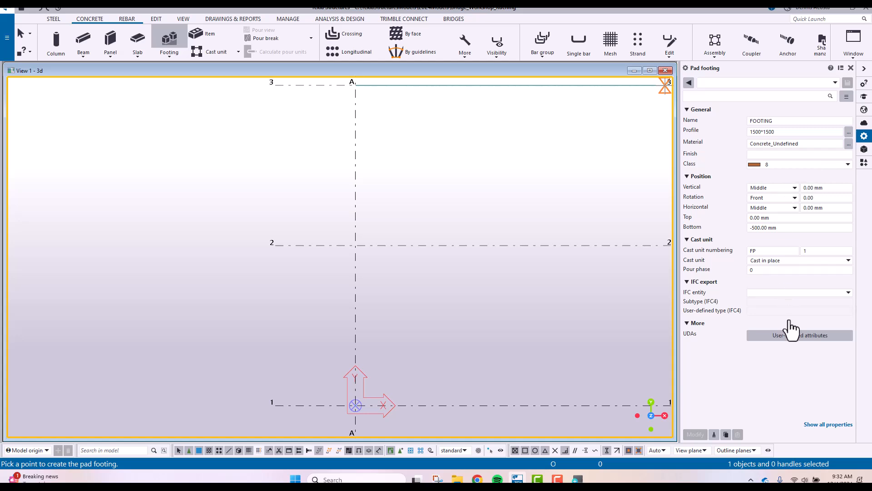
{"action": "left_click_drag", "start_coordinate": [781, 122], "coordinate": [666, 126]}
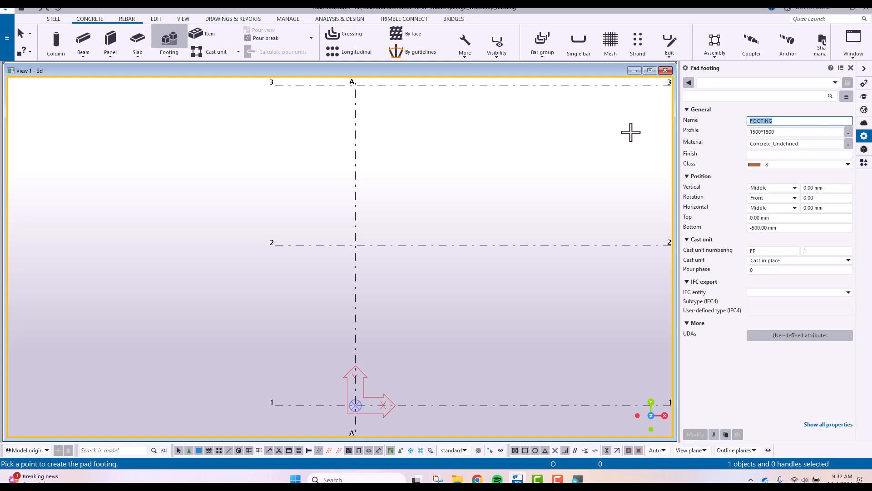
{"action": "key", "text": "super+plus"}
{"action": "left_click", "coordinate": [132, 93]}
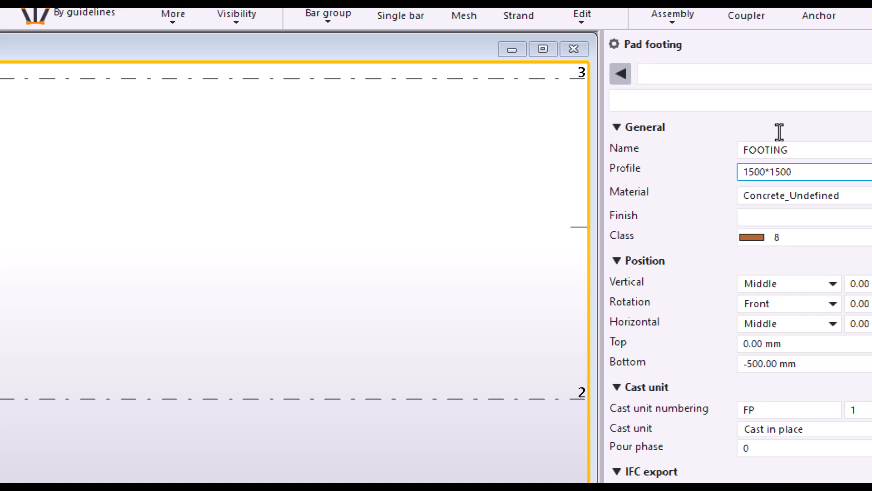
{"action": "left_click", "coordinate": [786, 145]}
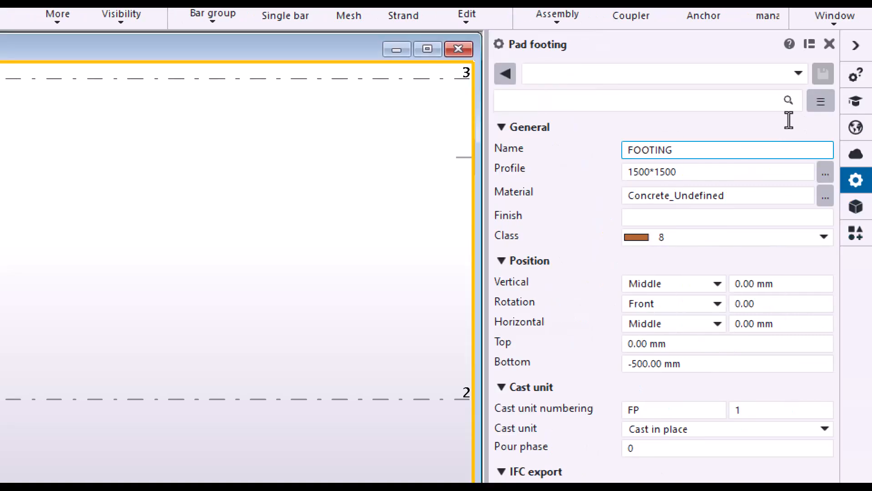
{"action": "type", "text": "FOUN"}
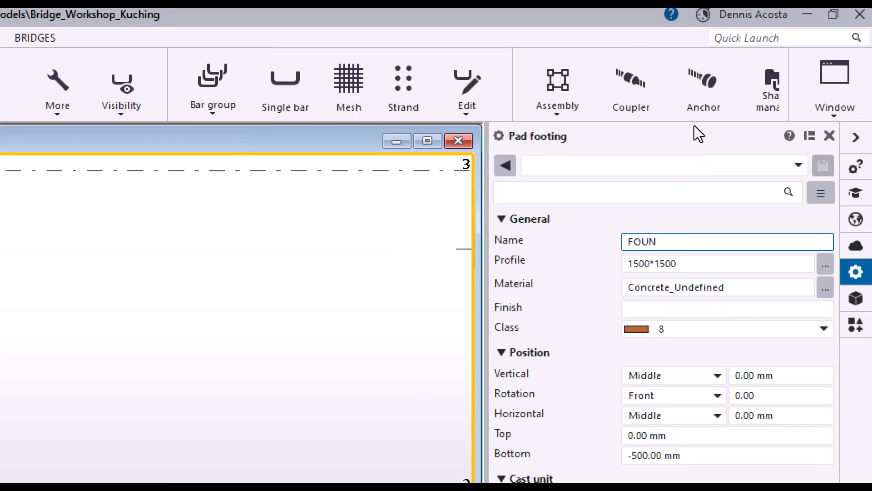
{"action": "type", "text": "DATION"}
{"action": "key", "text": "Tab"}
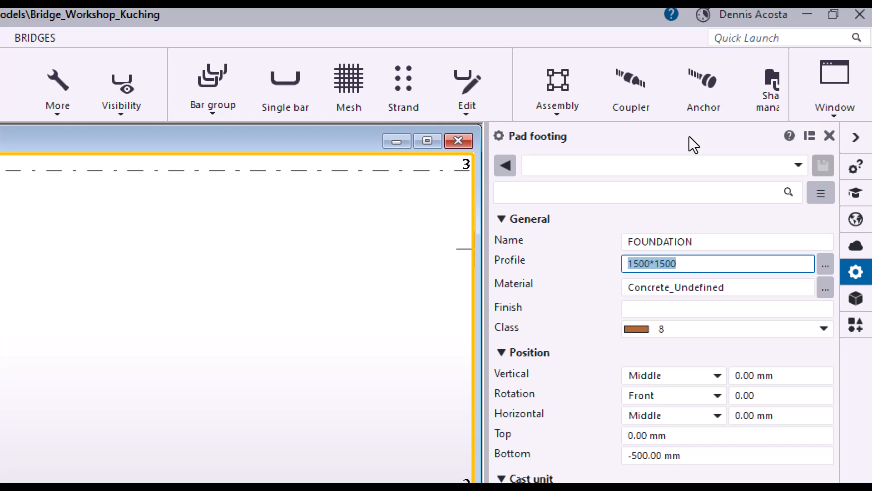
Set the pad footing's profile to 3000*5000 and its material to concrete grade C40/50
{"action": "type", "text": "3000"}
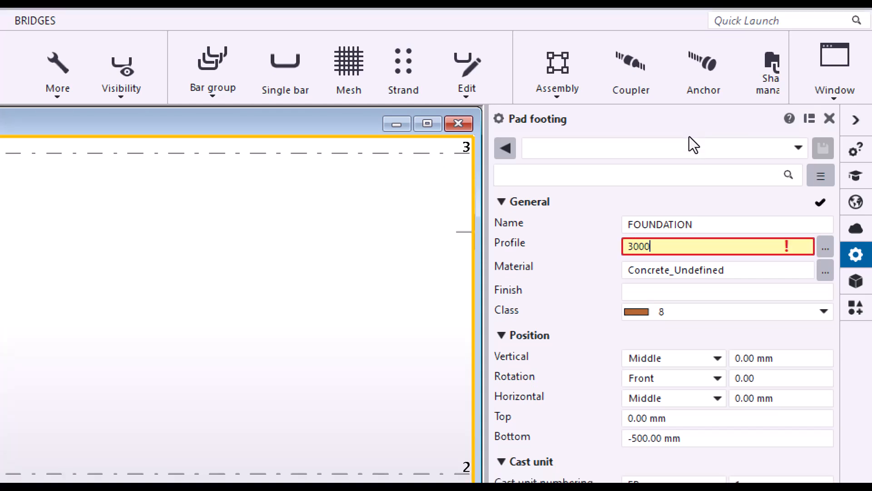
{"action": "type", "text": "*5000"}
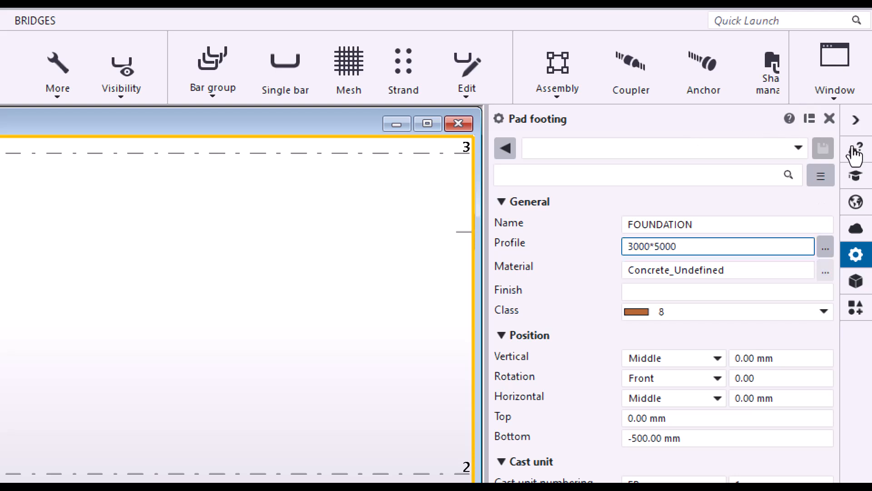
{"action": "left_click", "coordinate": [826, 271]}
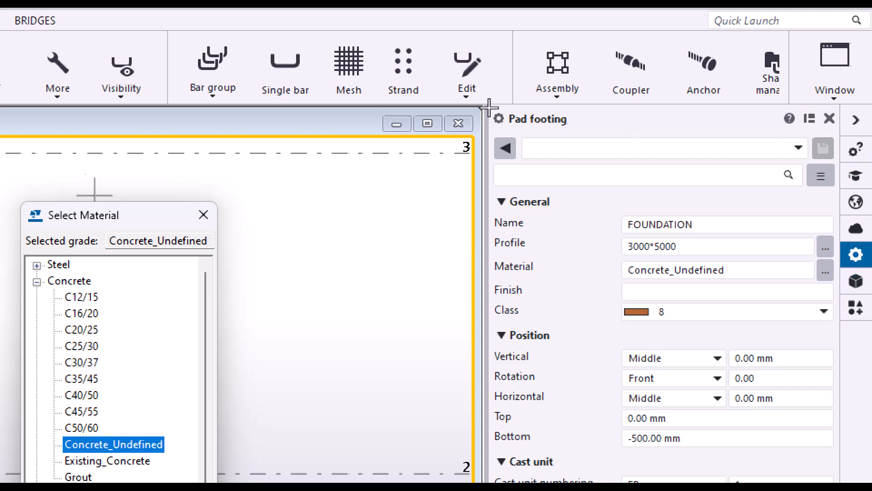
{"action": "mouse_move", "coordinate": [138, 215]}
{"action": "left_mouse_down"}
{"action": "mouse_move", "coordinate": [161, 193]}
{"action": "mouse_move", "coordinate": [387, 84]}
{"action": "left_mouse_up"}
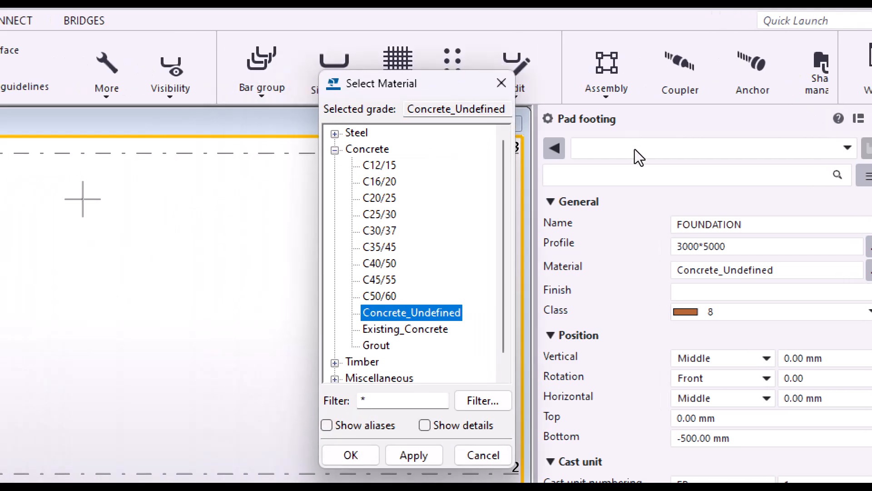
{"action": "left_click", "coordinate": [379, 263]}
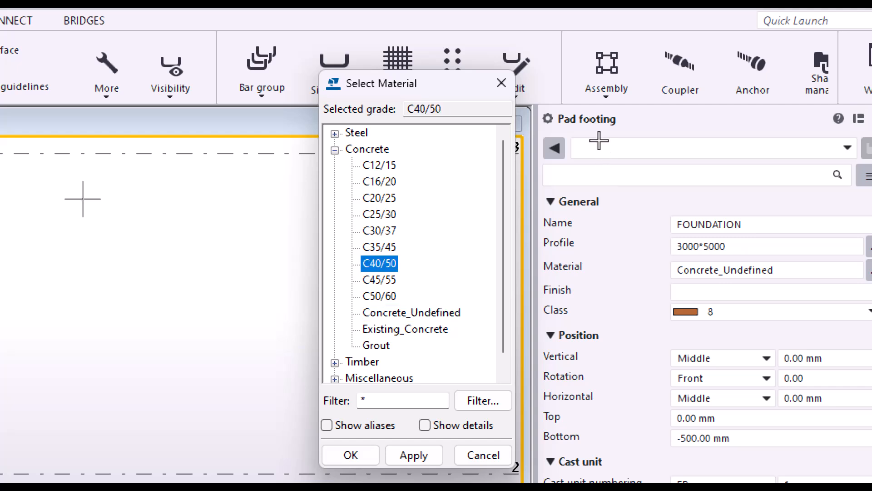
{"action": "left_click", "coordinate": [414, 454]}
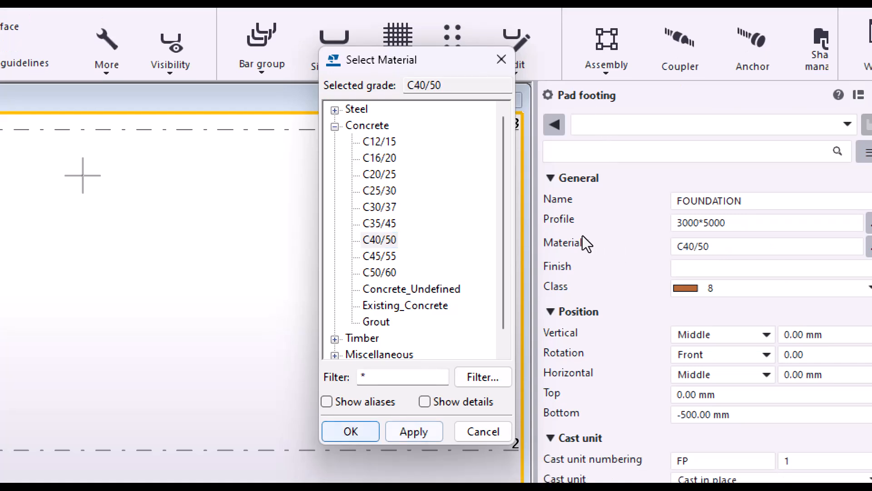
{"action": "left_click", "coordinate": [351, 455]}
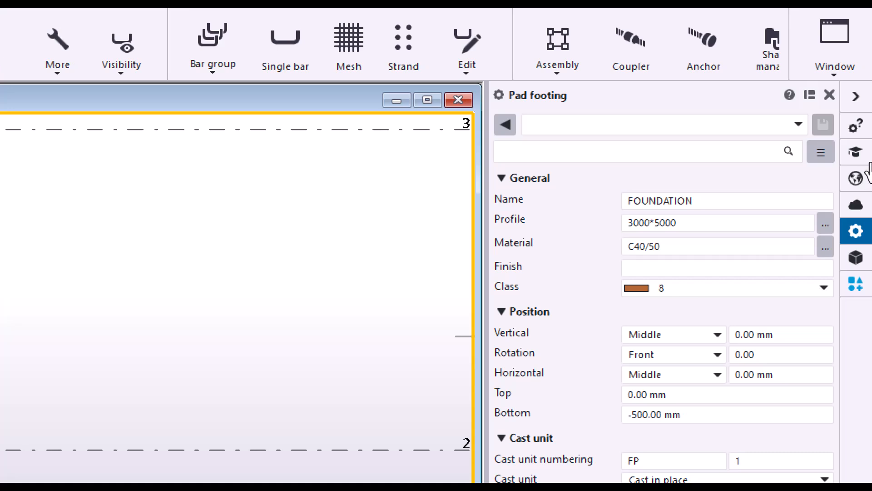
Set the pad footing's class to 1 and its bottom level to -2000 mm
{"action": "key", "text": "Tab"}
{"action": "key", "text": "Tab"}
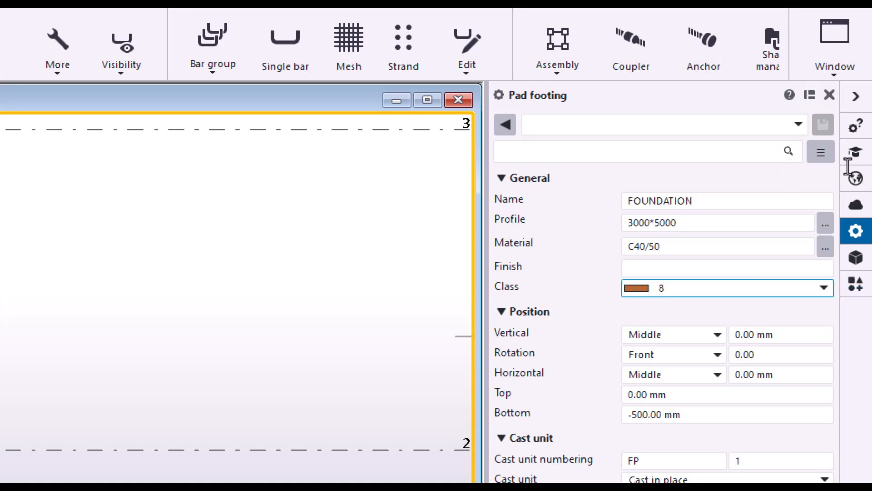
{"action": "key", "text": "alt+Down"}
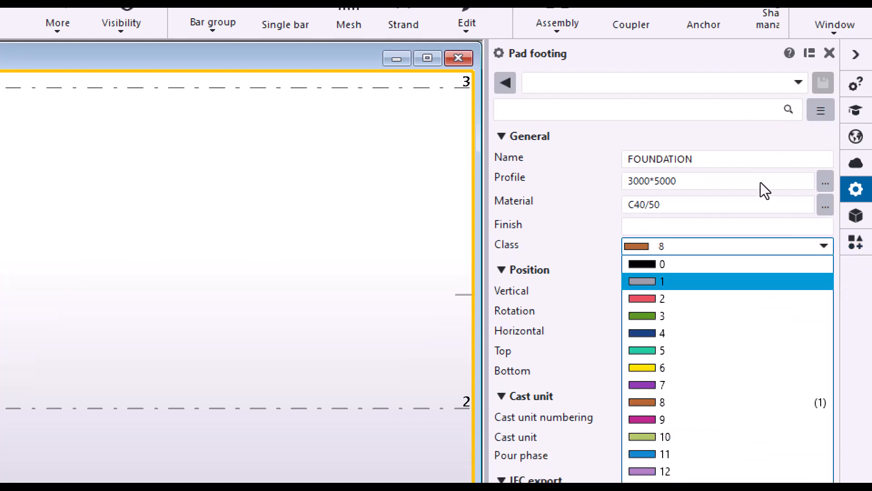
{"action": "left_click", "coordinate": [735, 310]}
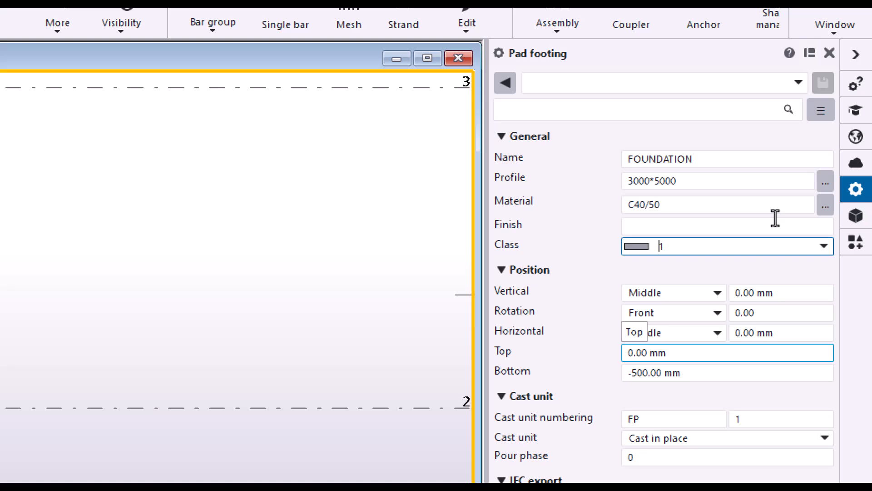
{"action": "key", "text": "Tab"}
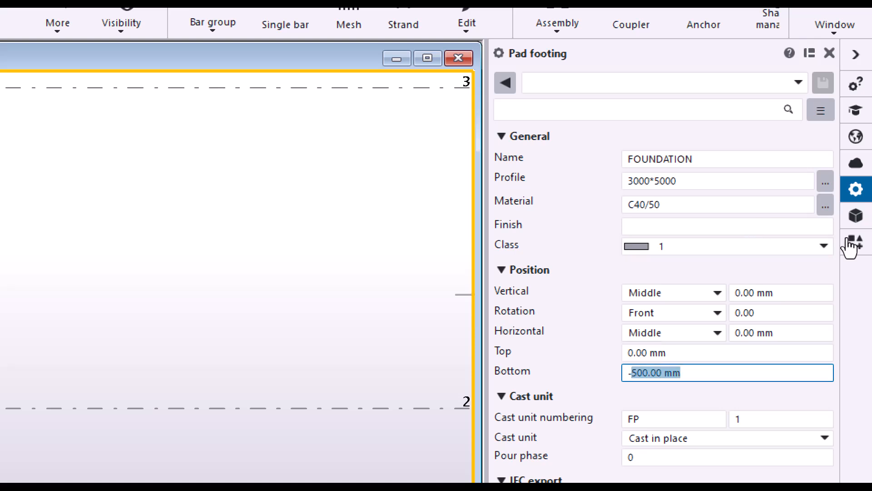
{"action": "type", "text": "-2000"}
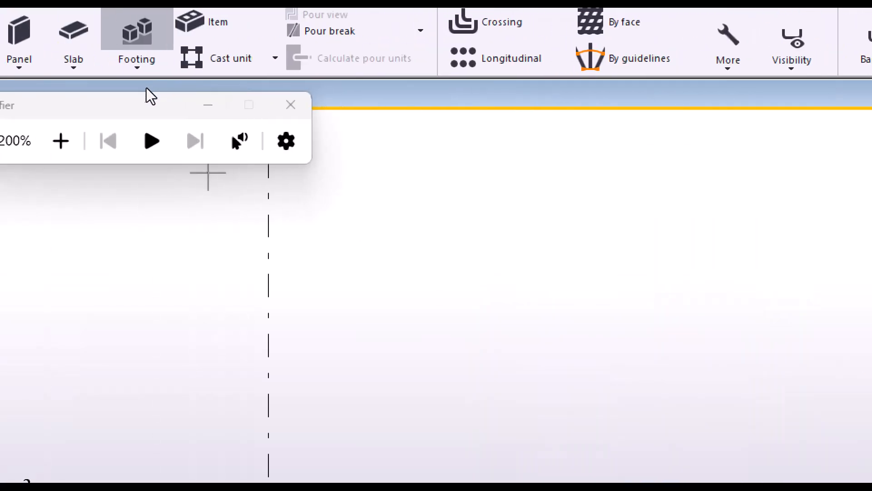
Return the screen magnification to 100% and place one pad footing at the intersection of grid lines A and 2
{"action": "left_click", "coordinate": [103, 141]}
{"action": "scroll", "coordinate": [273, 237], "scroll_direction": "down", "scroll_amount": 4}
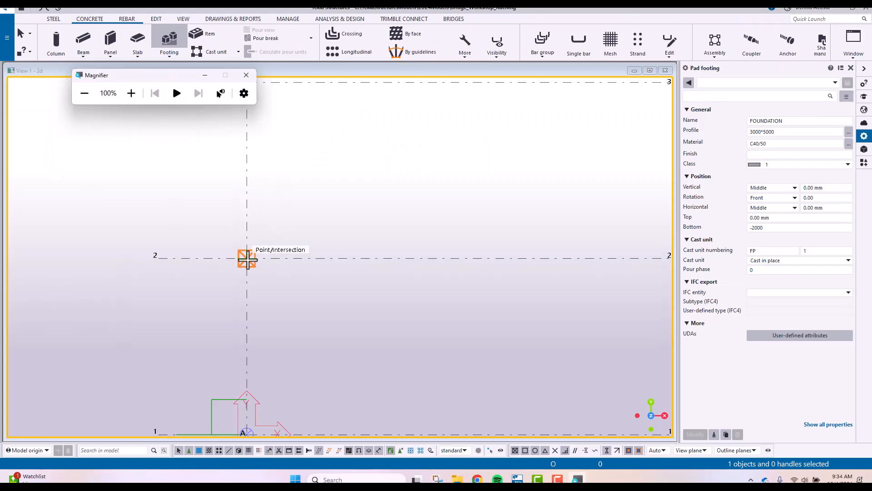
{"action": "left_click", "coordinate": [247, 259]}
{"action": "scroll", "coordinate": [287, 291], "scroll_direction": "down", "scroll_amount": 3}
{"action": "middle_click_drag", "start_coordinate": [292, 296], "coordinate": [350, 260], "text": "ctrl"}
{"action": "middle_click_drag", "start_coordinate": [427, 352], "coordinate": [411, 216]}
{"action": "scroll", "coordinate": [409, 220], "scroll_direction": "up", "scroll_amount": 6}
{"action": "right_click", "coordinate": [481, 180]}
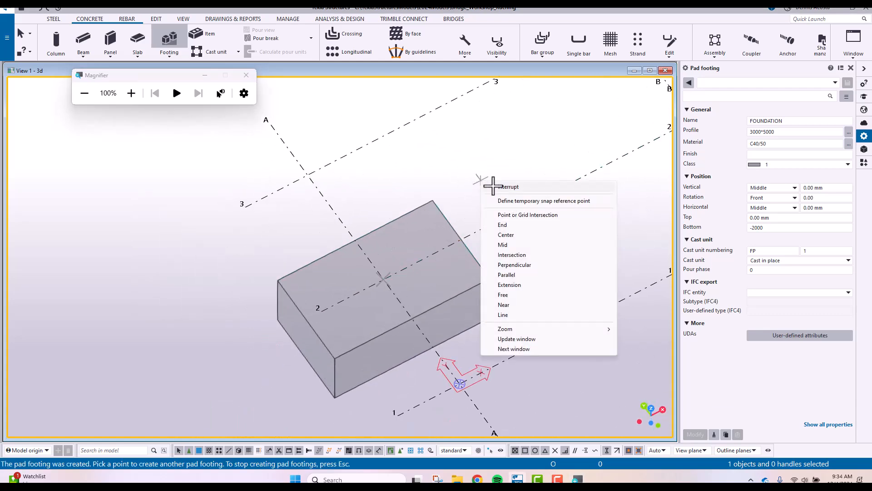
{"action": "left_click", "coordinate": [492, 186]}
Examine the placed pad footing and its orientation on the grid from different angles
{"action": "middle_click_drag", "start_coordinate": [452, 264], "coordinate": [400, 224]}
{"action": "scroll", "coordinate": [400, 225], "scroll_direction": "down", "scroll_amount": 3}
{"action": "middle_click_drag", "start_coordinate": [482, 268], "coordinate": [372, 237], "text": "ctrl"}
{"action": "middle_click_drag", "start_coordinate": [373, 237], "coordinate": [439, 270]}
{"action": "scroll", "coordinate": [296, 227], "scroll_direction": "up", "scroll_amount": 3}
{"action": "scroll", "coordinate": [310, 233], "scroll_direction": "down", "scroll_amount": 3}
{"action": "scroll", "coordinate": [324, 227], "scroll_direction": "down", "scroll_amount": 1}
{"action": "scroll", "coordinate": [329, 210], "scroll_direction": "up", "scroll_amount": 2}
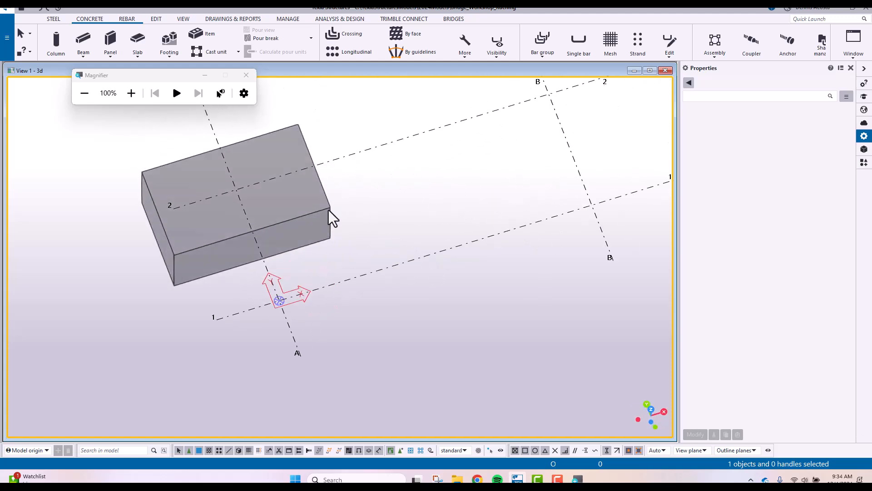
{"action": "left_click", "coordinate": [329, 209]}
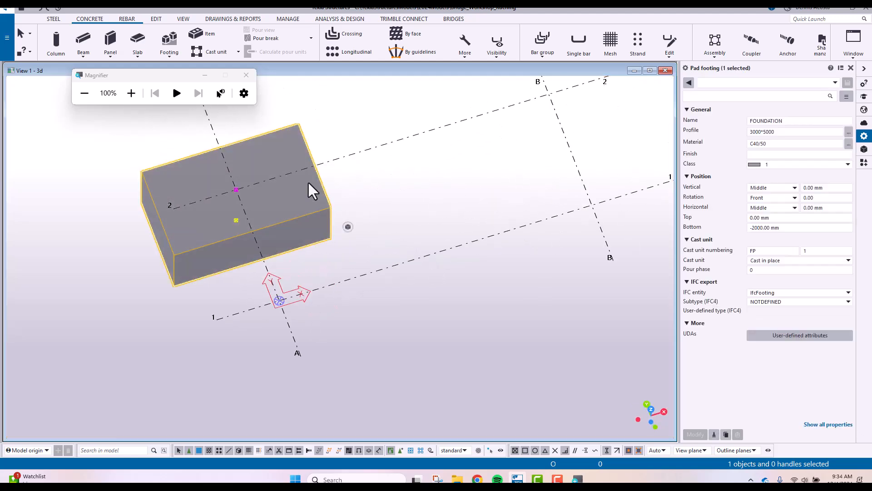
{"action": "left_click", "coordinate": [394, 193]}
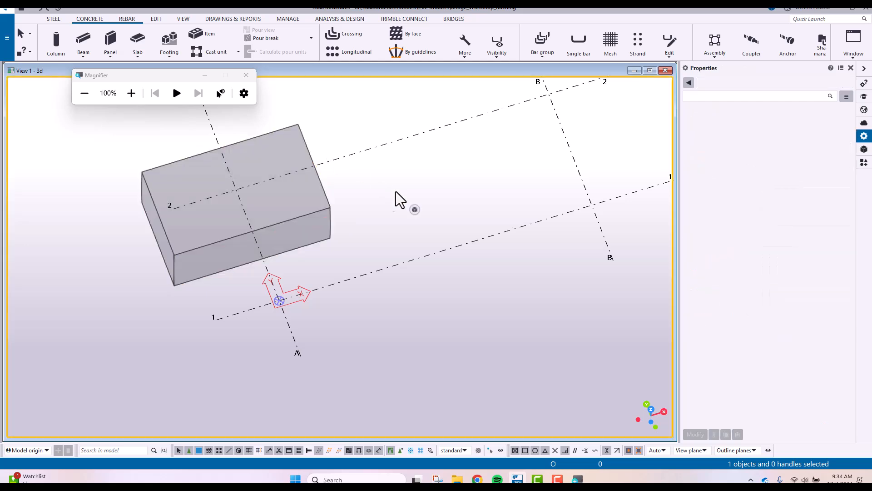
Change the placed pad footing's rotation to Top and apply the modification
{"action": "left_click", "coordinate": [326, 210]}
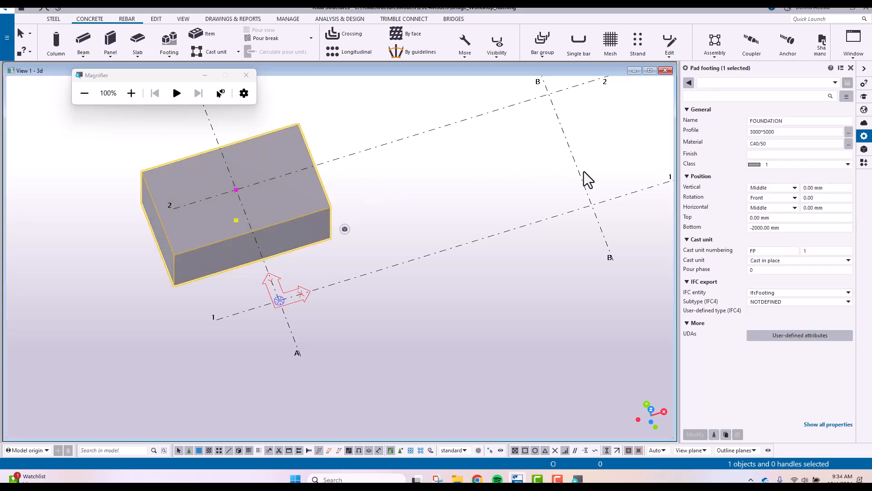
{"action": "left_click", "coordinate": [795, 199]}
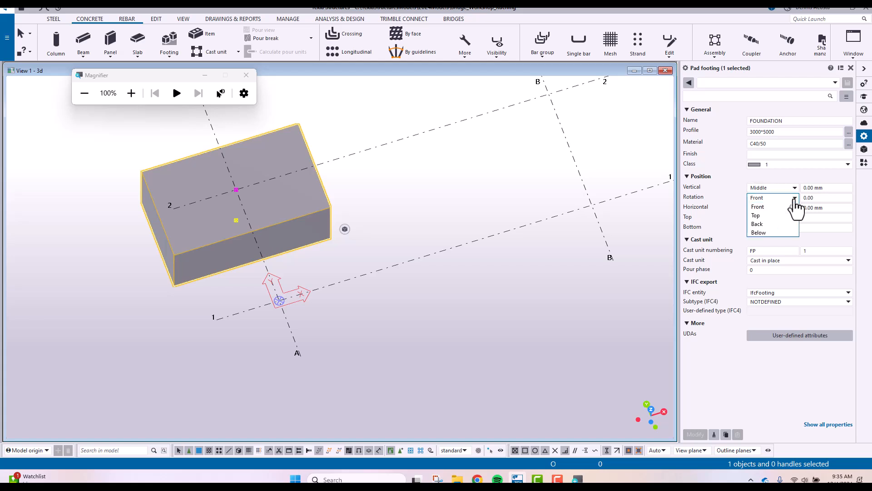
{"action": "left_click", "coordinate": [770, 216]}
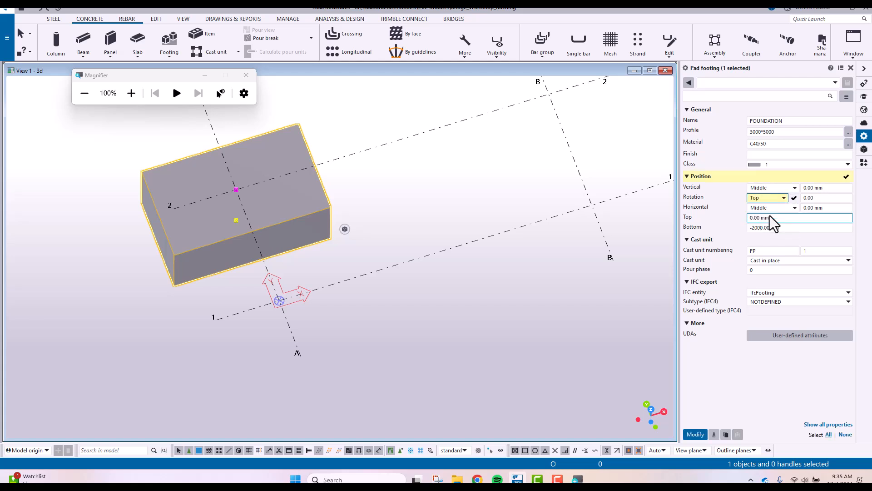
{"action": "key", "text": "Return"}
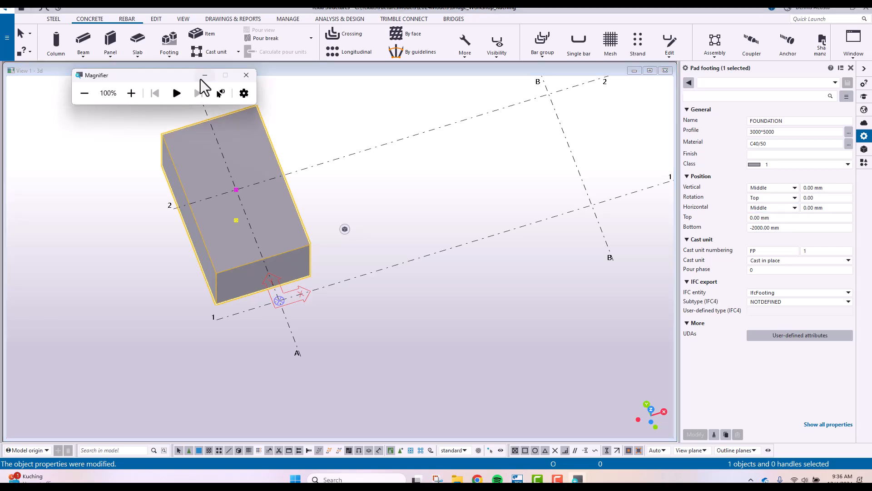
{"action": "left_click", "coordinate": [200, 80]}
{"action": "middle_click_drag", "start_coordinate": [357, 219], "coordinate": [410, 192]}
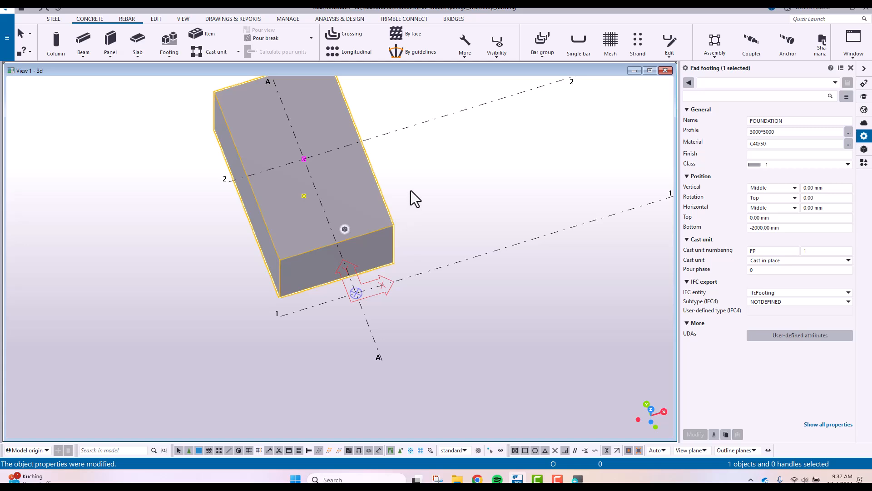
{"action": "left_click", "coordinate": [472, 203]}
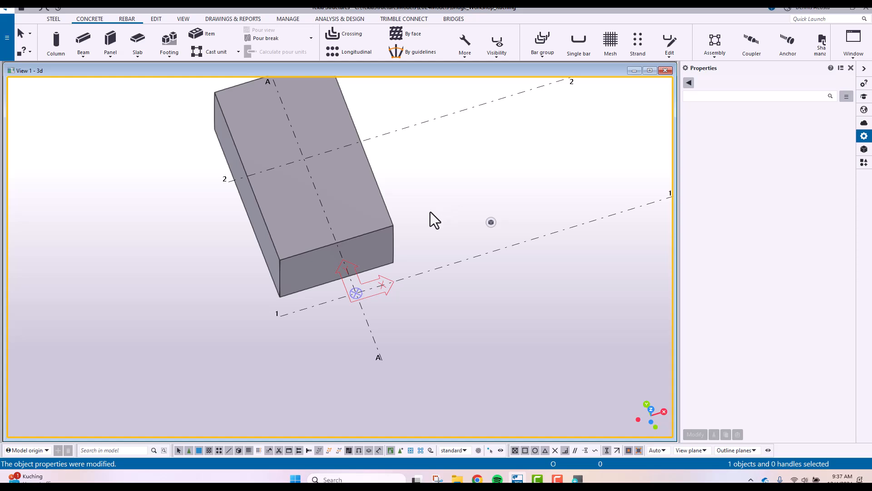
Start a concrete column, magnify its properties, and set the name to PILE and the profile to D800
{"action": "left_click", "coordinate": [59, 43]}
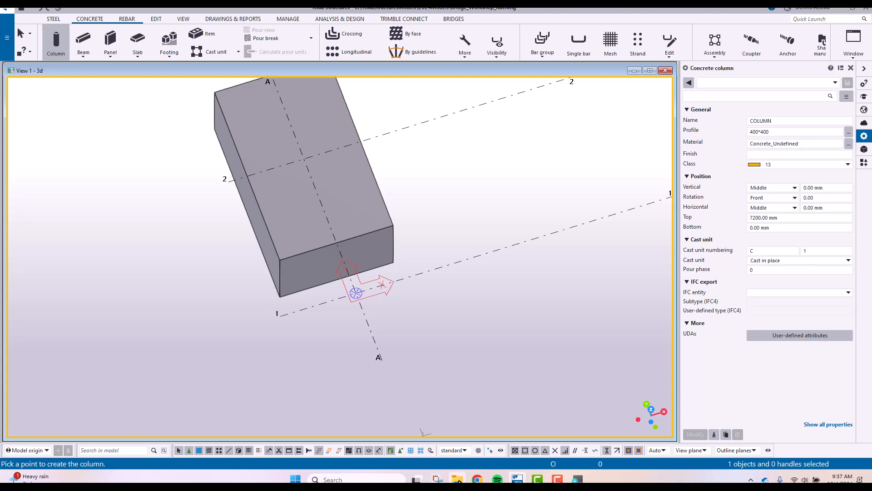
{"action": "left_click", "coordinate": [577, 478]}
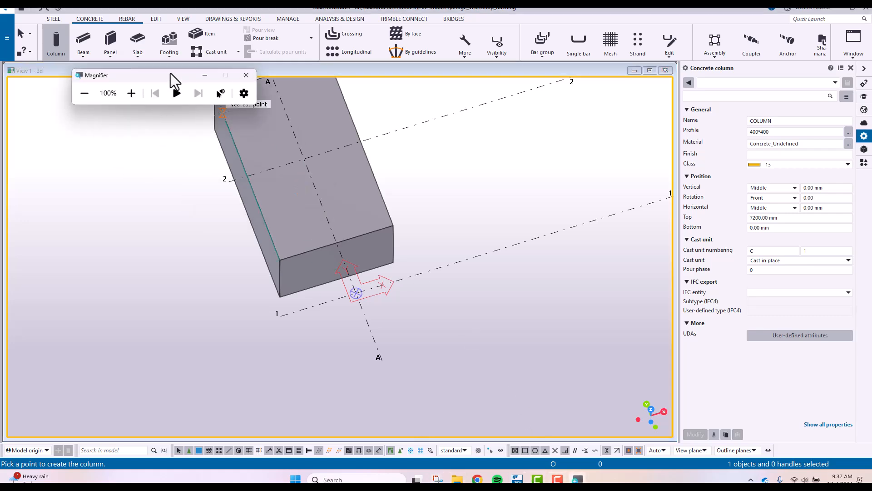
{"action": "left_click", "coordinate": [146, 108]}
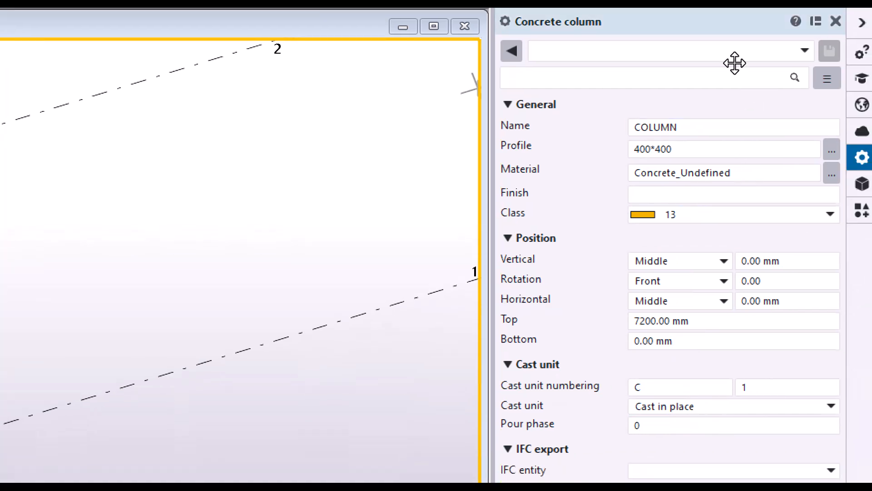
{"action": "left_click", "coordinate": [775, 92]}
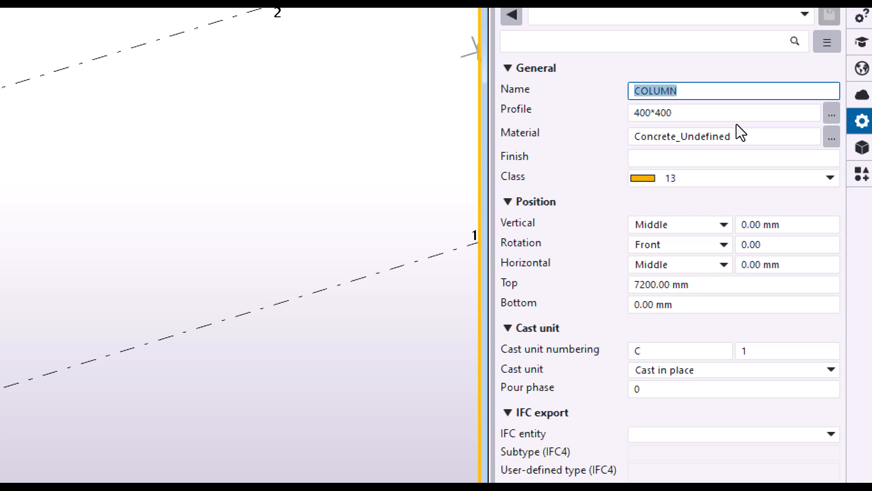
{"action": "type", "text": "PILE"}
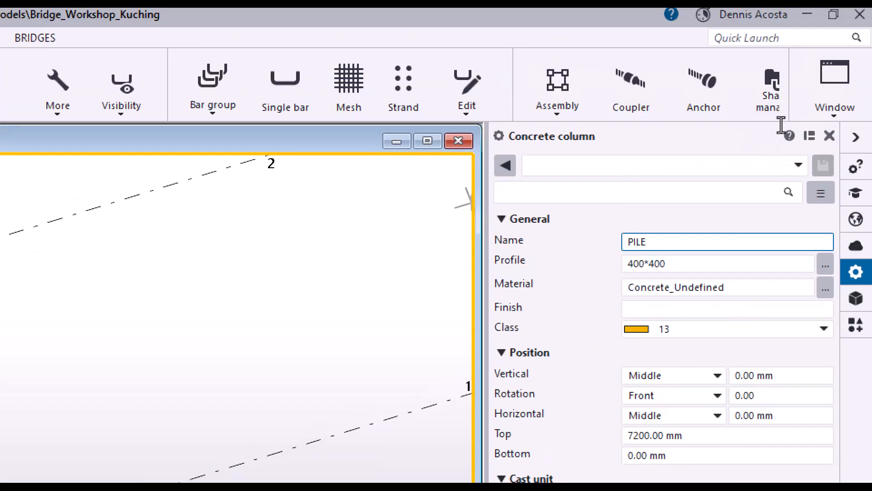
{"action": "key", "text": "Tab"}
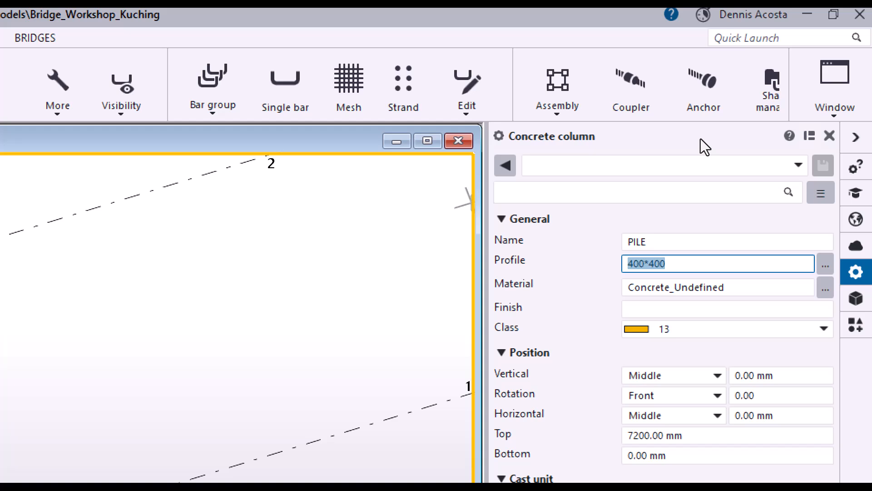
{"action": "type", "text": "D8"}
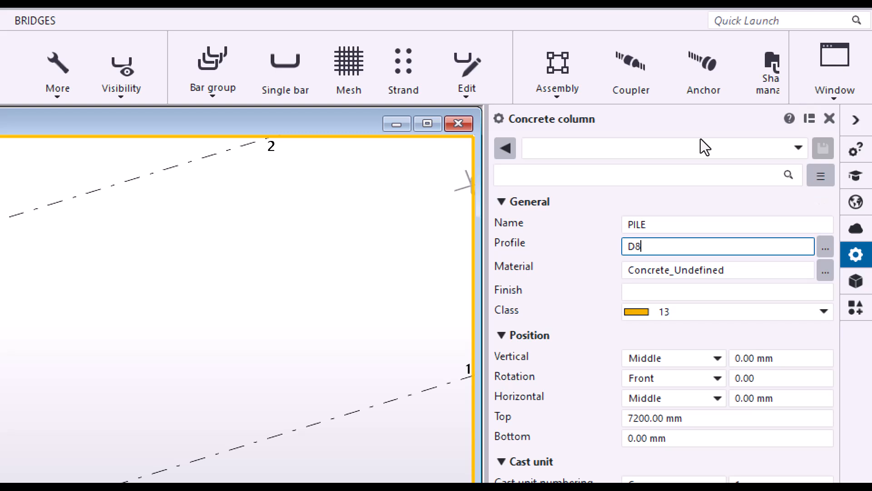
{"action": "type", "text": "00"}
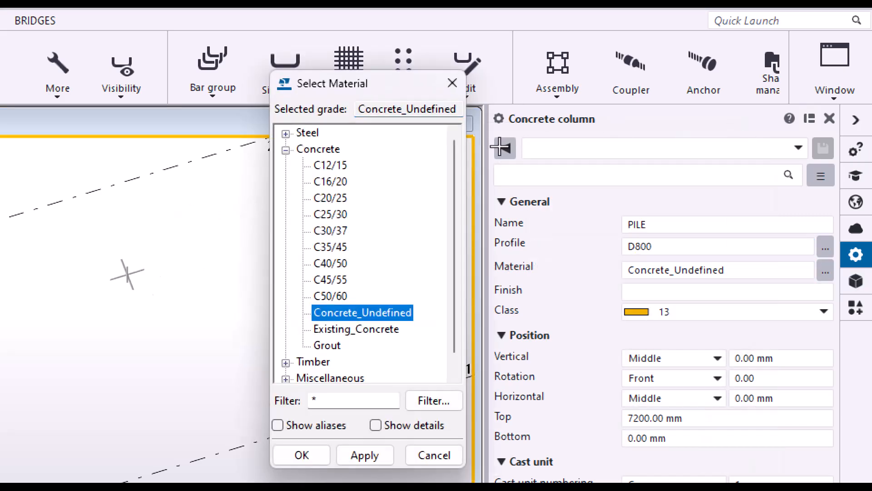
Set the pile's material to concrete grade C40/50 and its class to 1
{"action": "left_click", "coordinate": [330, 263]}
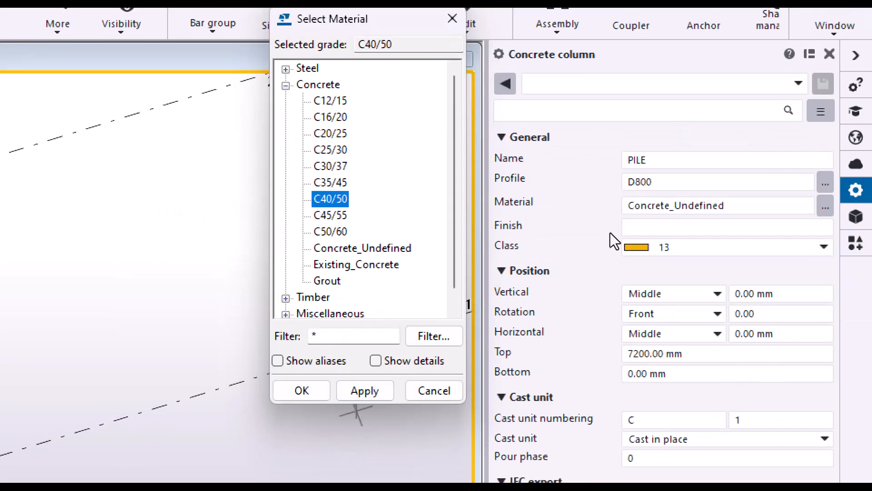
{"action": "left_click", "coordinate": [364, 390]}
{"action": "left_click", "coordinate": [302, 390]}
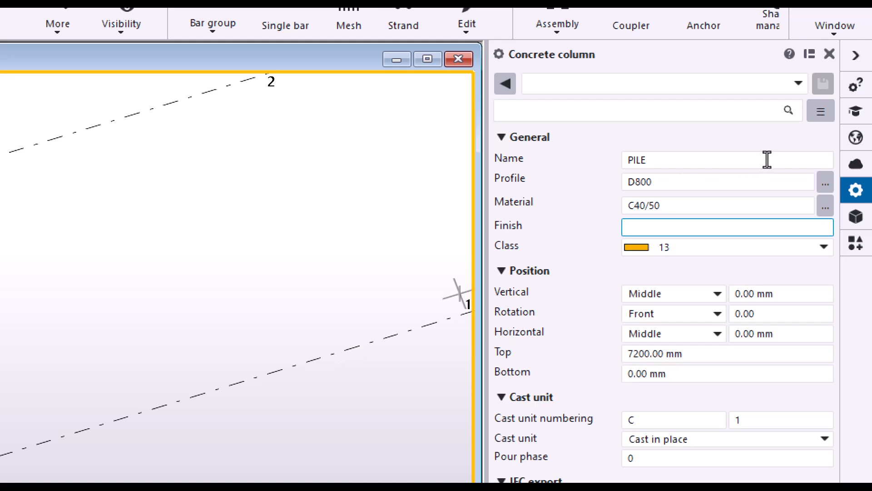
{"action": "left_click", "coordinate": [824, 247]}
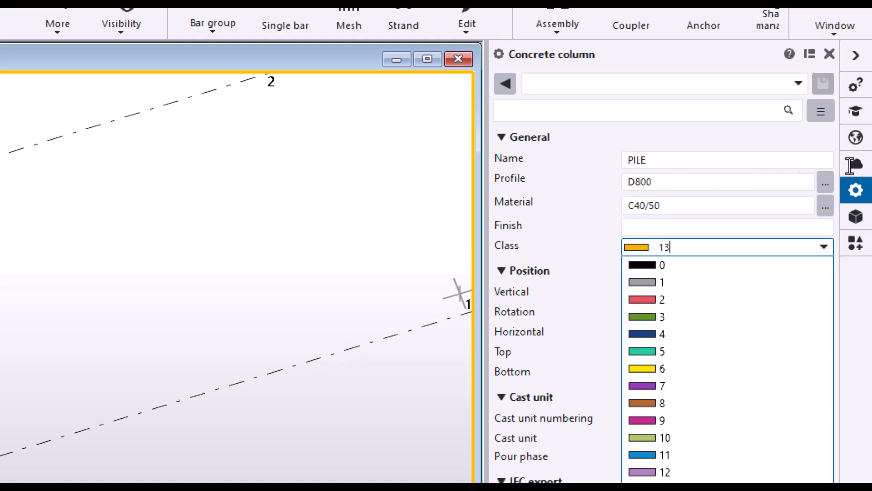
{"action": "left_click", "coordinate": [727, 281]}
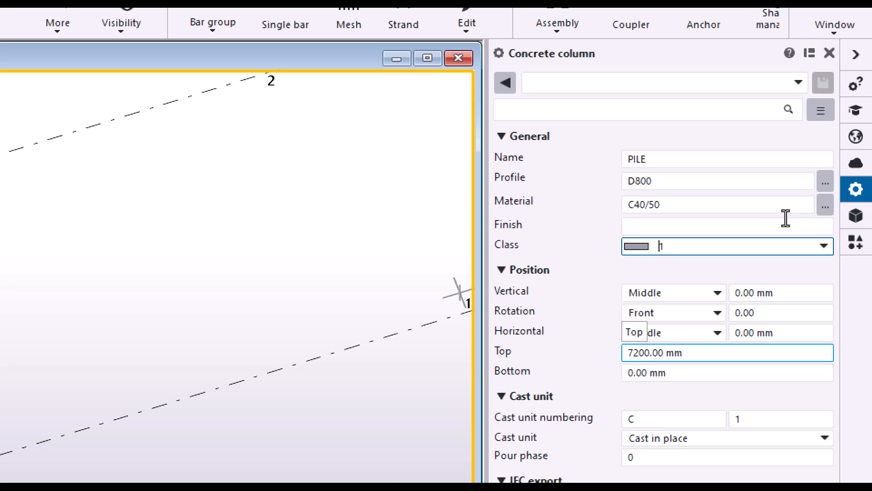
Set the pile's top level to -1800 mm and bottom level to -9800 mm, keeping the cast unit type as Cast in place
{"action": "left_click", "coordinate": [687, 353]}
{"action": "double_click", "coordinate": [685, 343]}
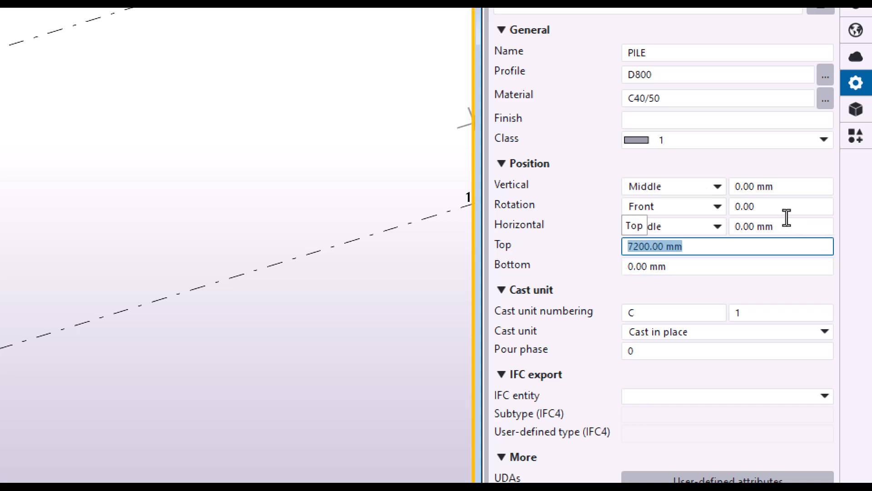
{"action": "type", "text": "-1800"}
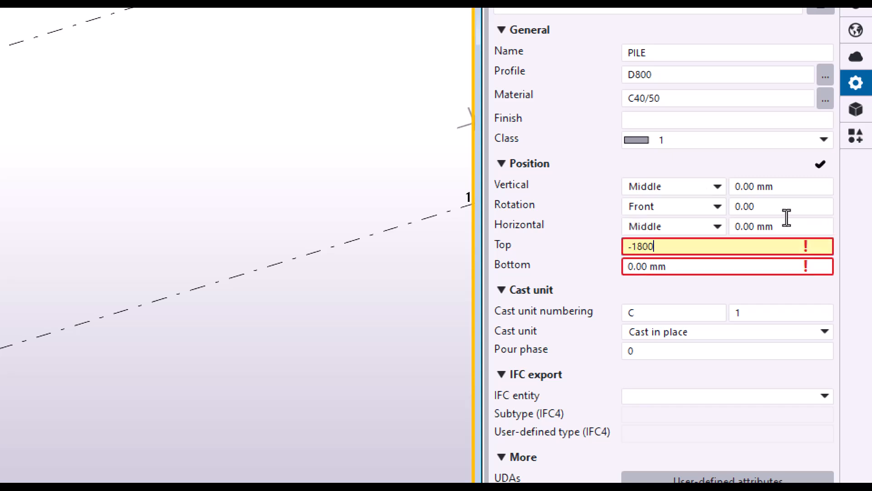
{"action": "key", "text": "Tab"}
{"action": "key", "text": "BackSpace"}
{"action": "type", "text": "-9800"}
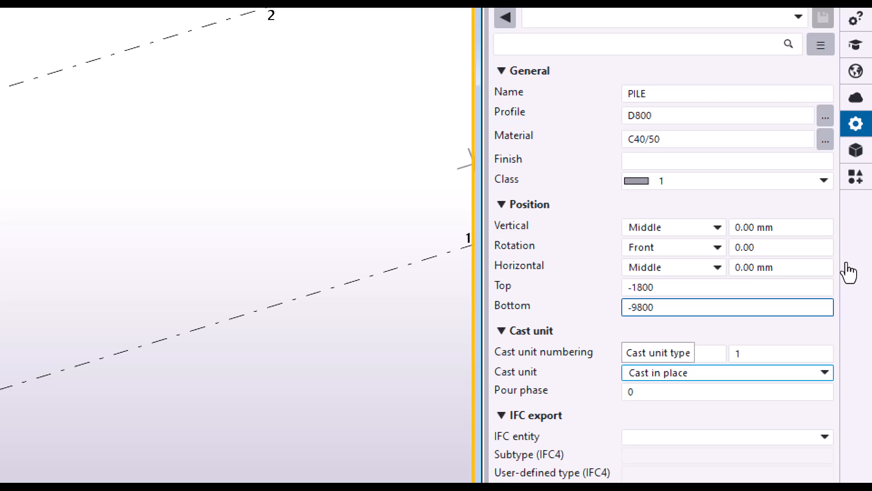
{"action": "left_click", "coordinate": [825, 373]}
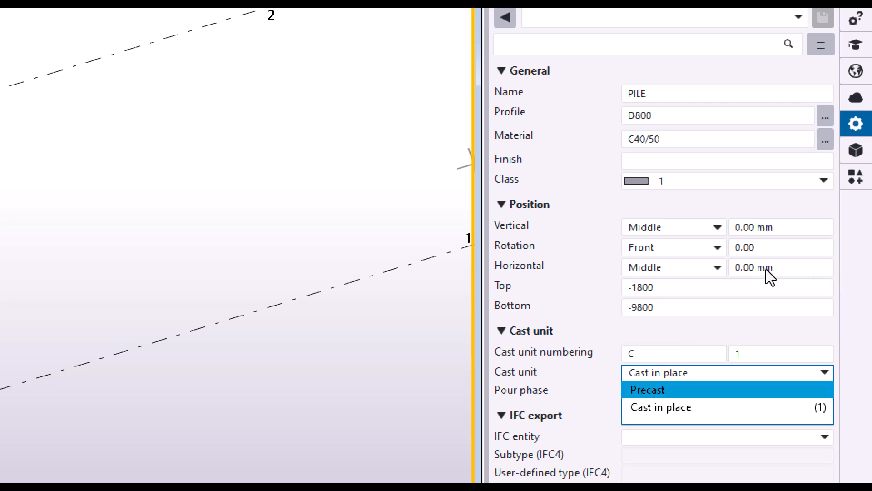
{"action": "key", "text": "Return"}
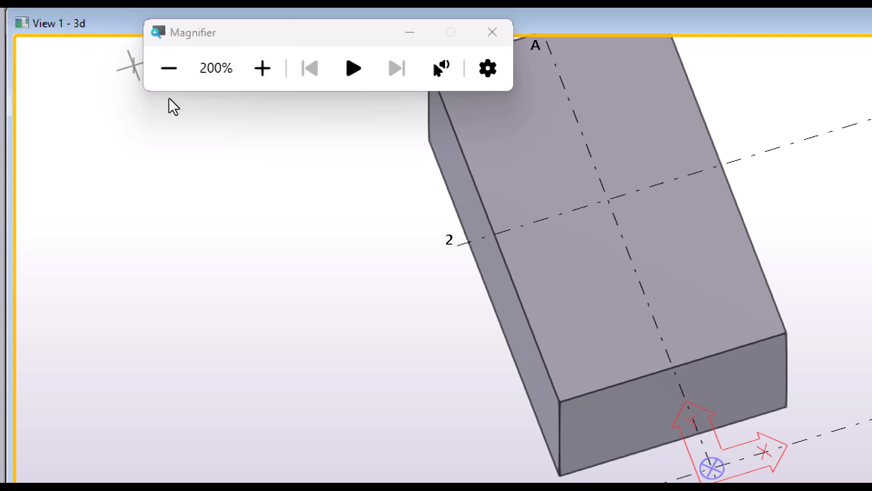
Return the screen magnification to 100%, place one pile at grid intersection A-2, and expand the work area to include it
{"action": "left_click", "coordinate": [170, 66]}
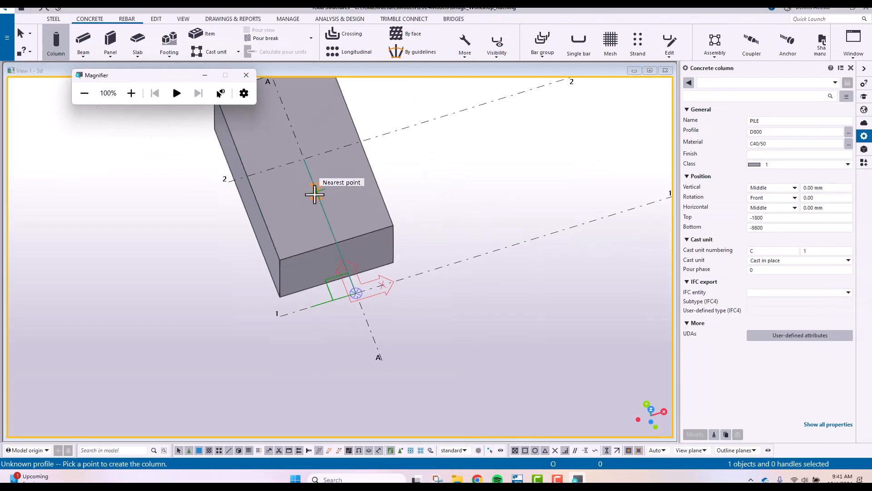
{"action": "left_click", "coordinate": [205, 75]}
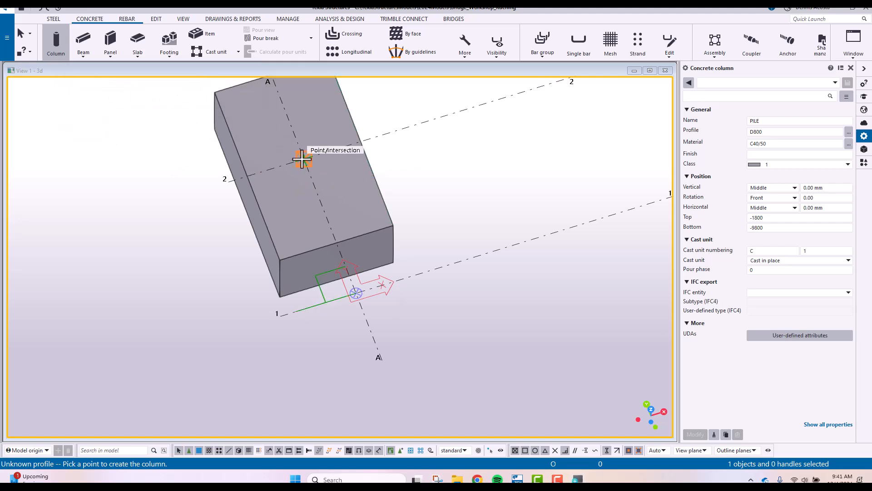
{"action": "scroll", "coordinate": [304, 168], "scroll_direction": "down", "scroll_amount": 3}
{"action": "scroll", "coordinate": [309, 174], "scroll_direction": "up", "scroll_amount": 1}
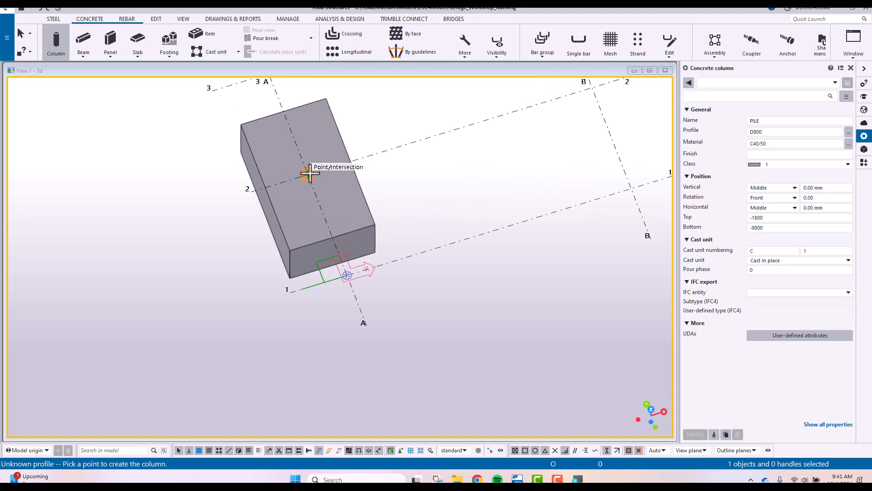
{"action": "middle_click_drag", "start_coordinate": [319, 178], "coordinate": [125, 154], "text": "ctrl"}
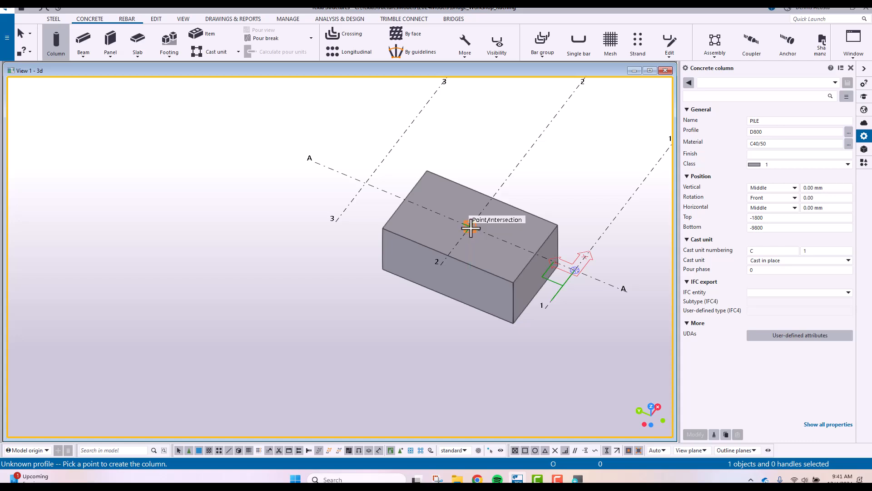
{"action": "left_click", "coordinate": [471, 228]}
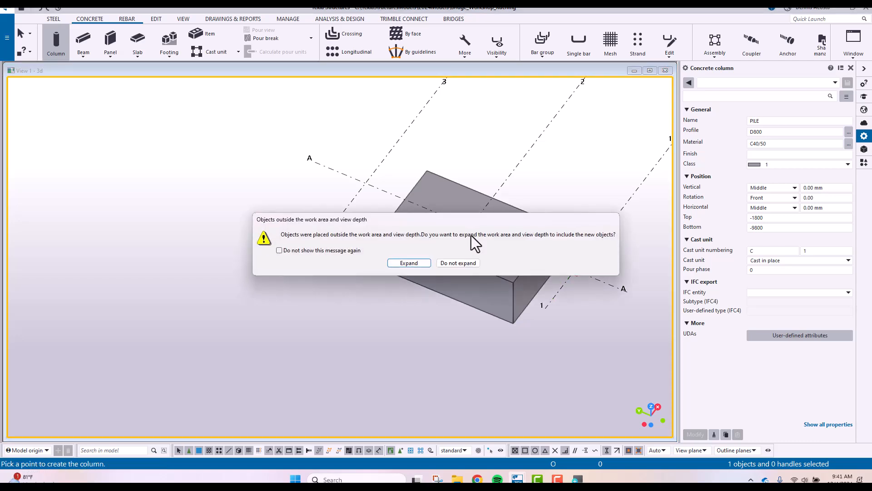
{"action": "left_click", "coordinate": [408, 265]}
{"action": "right_click", "coordinate": [353, 281]}
{"action": "left_click", "coordinate": [370, 286]}
Examine the pile and its embedment in the pad footing from different angles
{"action": "scroll", "coordinate": [349, 358], "scroll_direction": "up", "scroll_amount": 5}
{"action": "middle_click_drag", "start_coordinate": [347, 380], "coordinate": [386, 356]}
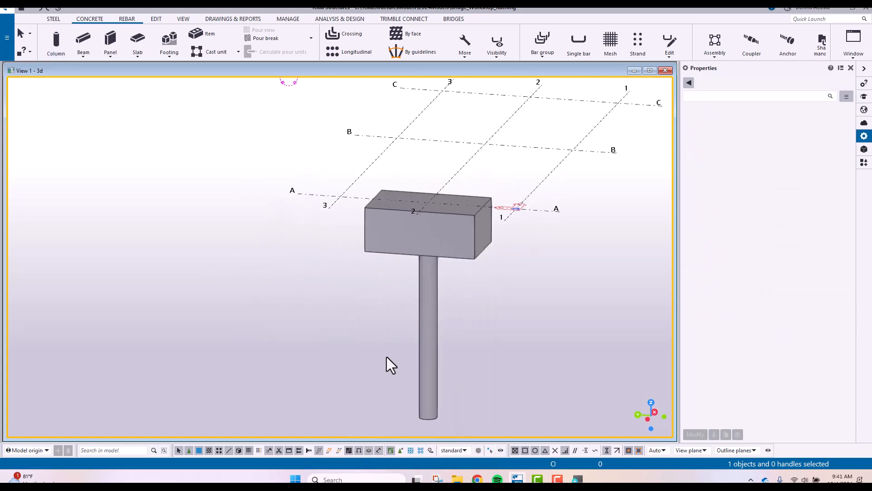
{"action": "scroll", "coordinate": [435, 279], "scroll_direction": "up", "scroll_amount": 6}
{"action": "scroll", "coordinate": [448, 335], "scroll_direction": "down", "scroll_amount": 4}
{"action": "scroll", "coordinate": [461, 287], "scroll_direction": "up", "scroll_amount": 2}
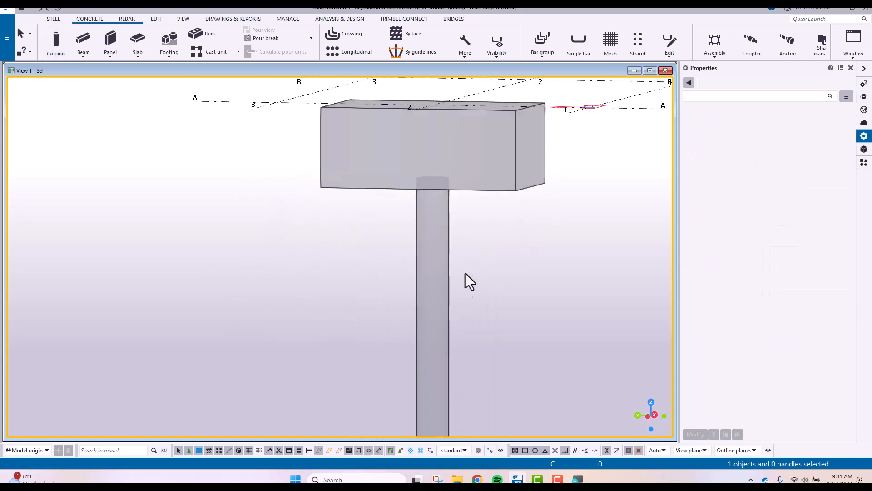
{"action": "scroll", "coordinate": [432, 174], "scroll_direction": "up", "scroll_amount": 7}
{"action": "middle_click_drag", "start_coordinate": [494, 260], "coordinate": [440, 224]}
{"action": "middle_click_drag", "start_coordinate": [421, 369], "coordinate": [438, 335]}
{"action": "scroll", "coordinate": [432, 280], "scroll_direction": "down", "scroll_amount": 5}
{"action": "scroll", "coordinate": [430, 284], "scroll_direction": "up", "scroll_amount": 2}
{"action": "scroll", "coordinate": [432, 268], "scroll_direction": "down", "scroll_amount": 5}
{"action": "middle_click_drag", "start_coordinate": [438, 276], "coordinate": [386, 331], "text": "ctrl"}
{"action": "scroll", "coordinate": [396, 357], "scroll_direction": "up", "scroll_amount": 3}
{"action": "scroll", "coordinate": [404, 355], "scroll_direction": "up", "scroll_amount": 5}
{"action": "middle_click_drag", "start_coordinate": [488, 329], "coordinate": [234, 375], "text": "ctrl"}
{"action": "middle_click_drag", "start_coordinate": [234, 375], "coordinate": [480, 275]}
{"action": "scroll", "coordinate": [500, 175], "scroll_direction": "up", "scroll_amount": 4}
{"action": "scroll", "coordinate": [473, 265], "scroll_direction": "up", "scroll_amount": 1}
{"action": "scroll", "coordinate": [473, 267], "scroll_direction": "down", "scroll_amount": 5}
{"action": "scroll", "coordinate": [477, 267], "scroll_direction": "up", "scroll_amount": 2}
{"action": "middle_click_drag", "start_coordinate": [379, 284], "coordinate": [399, 222]}
{"action": "scroll", "coordinate": [419, 219], "scroll_direction": "down", "scroll_amount": 4}
{"action": "scroll", "coordinate": [419, 227], "scroll_direction": "up", "scroll_amount": 1}
{"action": "scroll", "coordinate": [418, 233], "scroll_direction": "up", "scroll_amount": 4}
{"action": "middle_click_drag", "start_coordinate": [304, 244], "coordinate": [376, 250]}
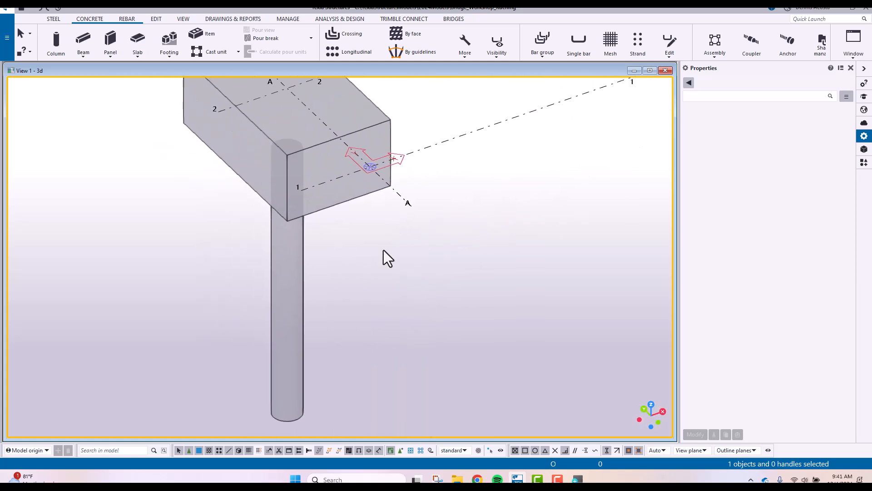
{"action": "middle_click_drag", "start_coordinate": [377, 283], "coordinate": [416, 287]}
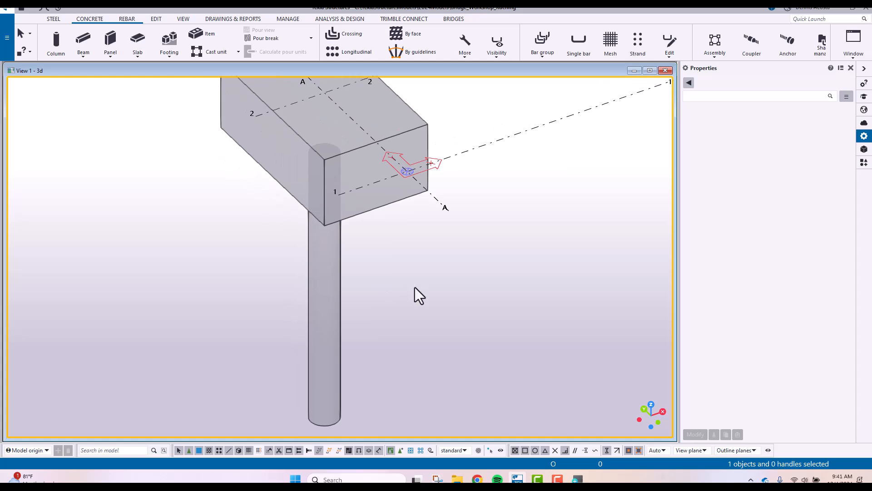
Switch the 3D view to a plan view showing the footing and pile from above
{"action": "key", "text": "ctrl+p"}
{"action": "scroll", "coordinate": [310, 280], "scroll_direction": "up", "scroll_amount": 10}
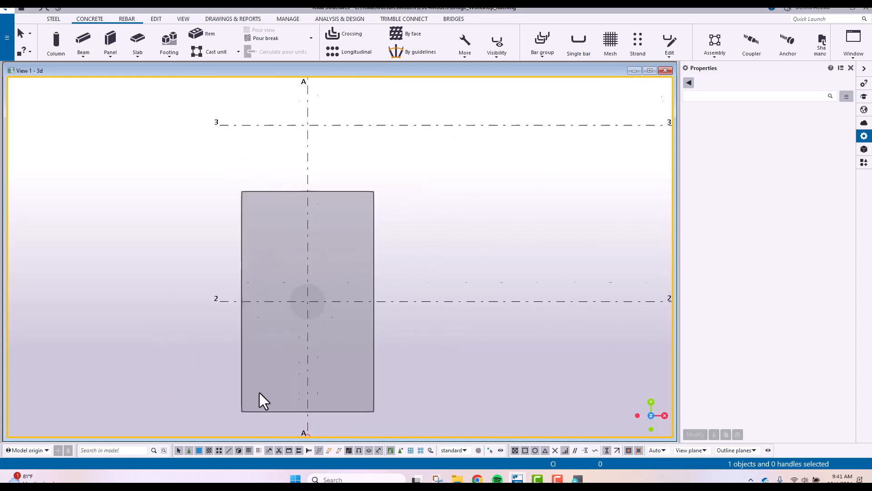
{"action": "scroll", "coordinate": [354, 280], "scroll_direction": "down", "scroll_amount": 3}
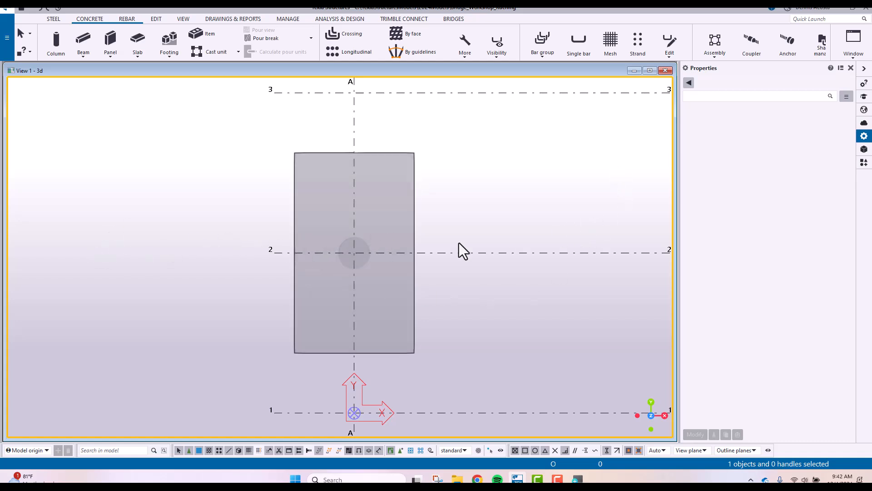
{"action": "middle_click_drag", "start_coordinate": [356, 340], "coordinate": [453, 266]}
{"action": "scroll", "coordinate": [421, 290], "scroll_direction": "up", "scroll_amount": 3}
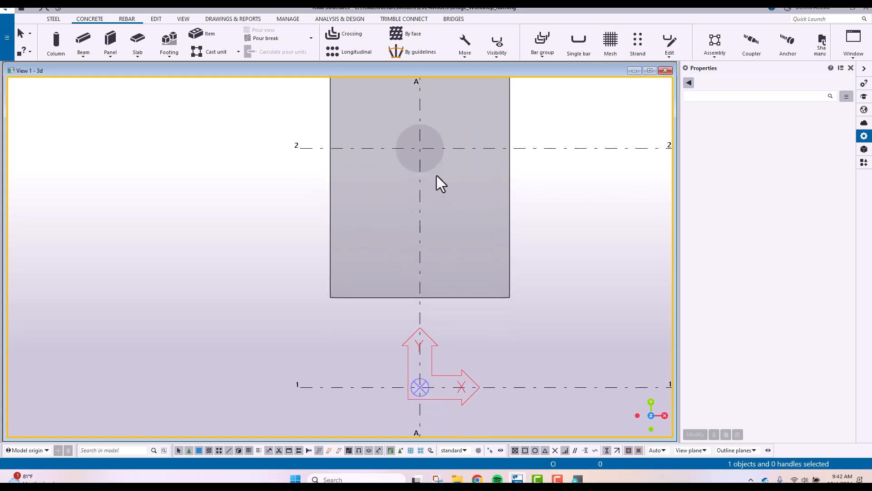
Move the pile from grid intersection A-2 to the pad footing's lower-left corner in plan
{"action": "left_click", "coordinate": [437, 165]}
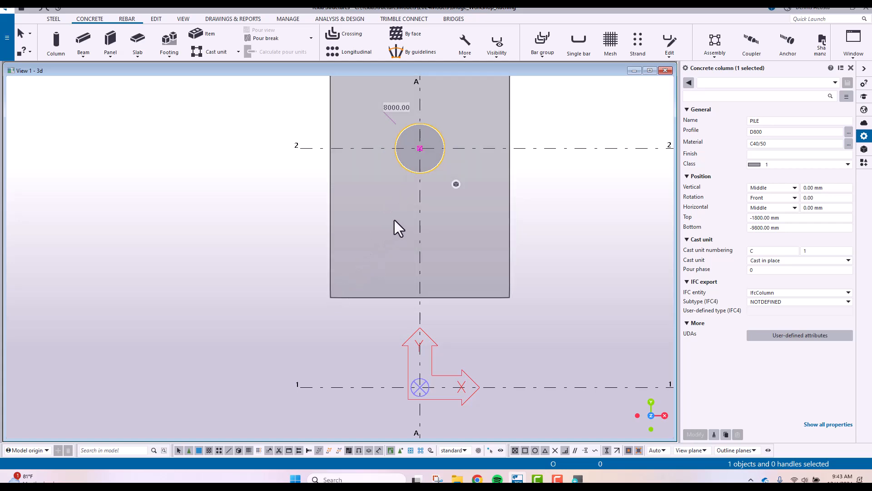
{"action": "right_click", "coordinate": [438, 136]}
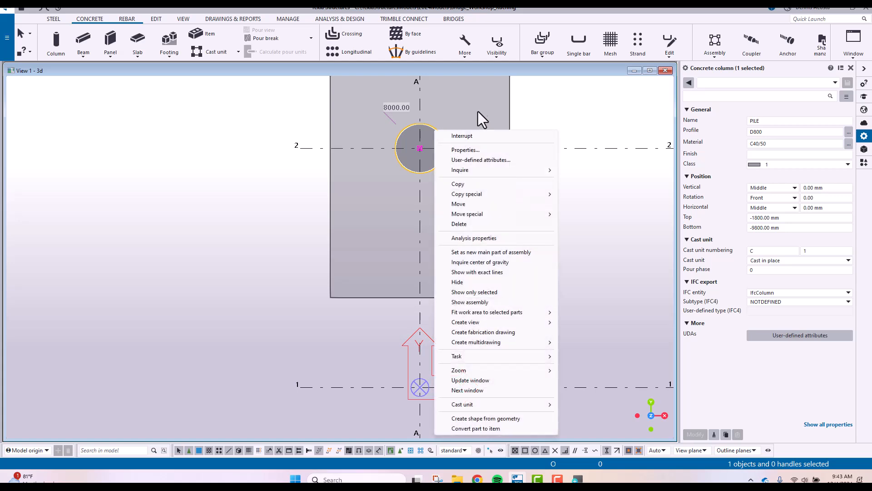
{"action": "left_click", "coordinate": [446, 137]}
{"action": "left_click", "coordinate": [440, 136]}
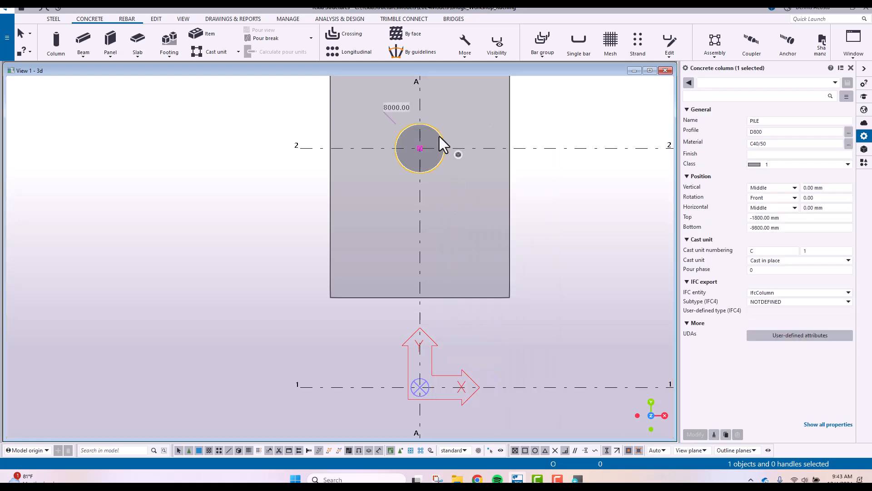
{"action": "right_click", "coordinate": [439, 136]}
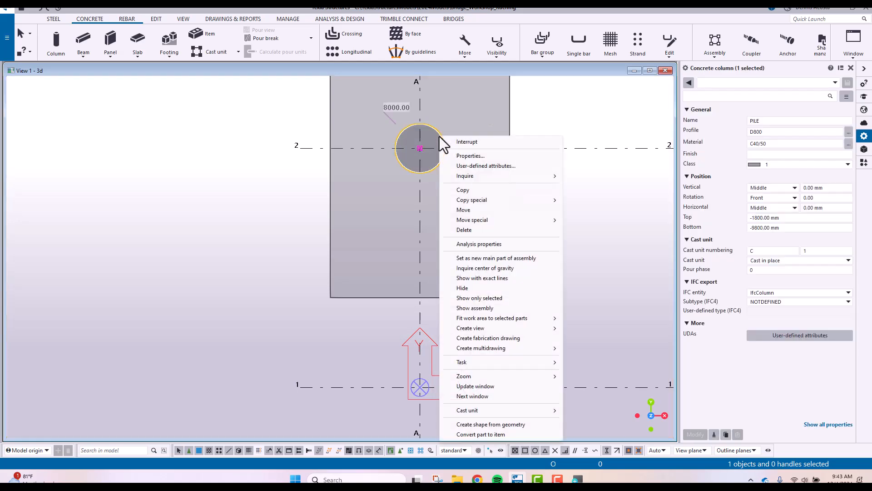
{"action": "left_click", "coordinate": [477, 211]}
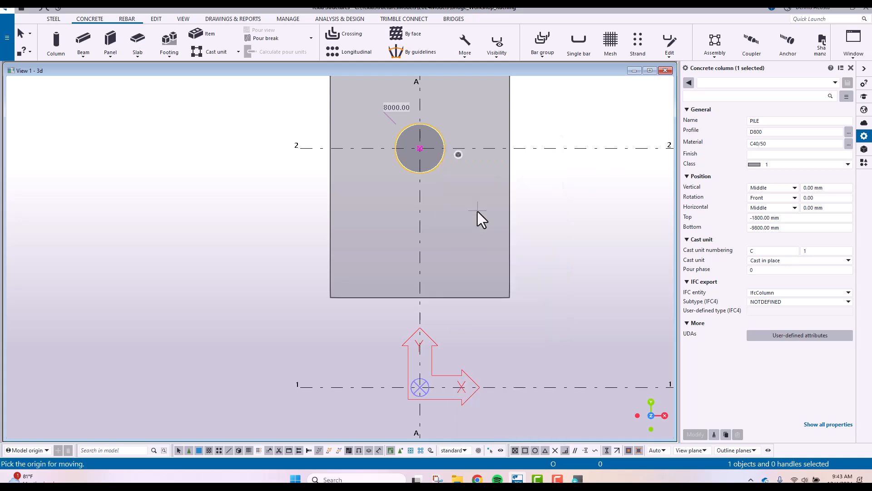
{"action": "left_click", "coordinate": [420, 148]}
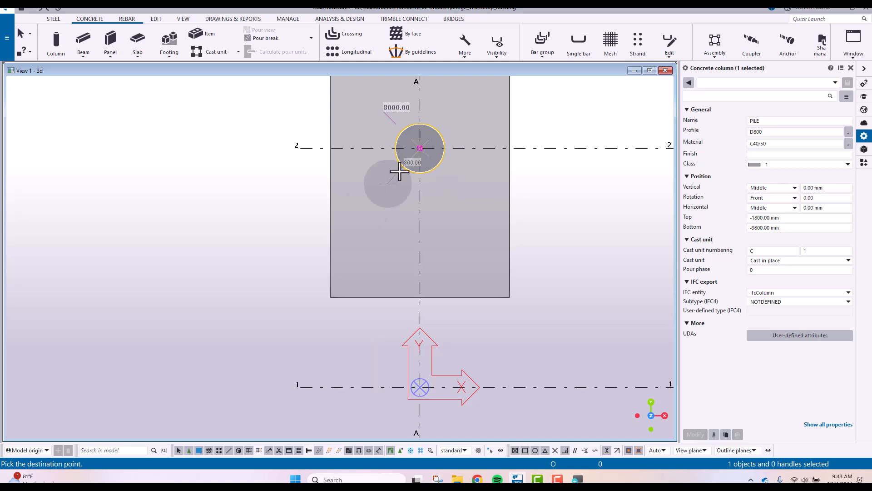
{"action": "left_click", "coordinate": [330, 299]}
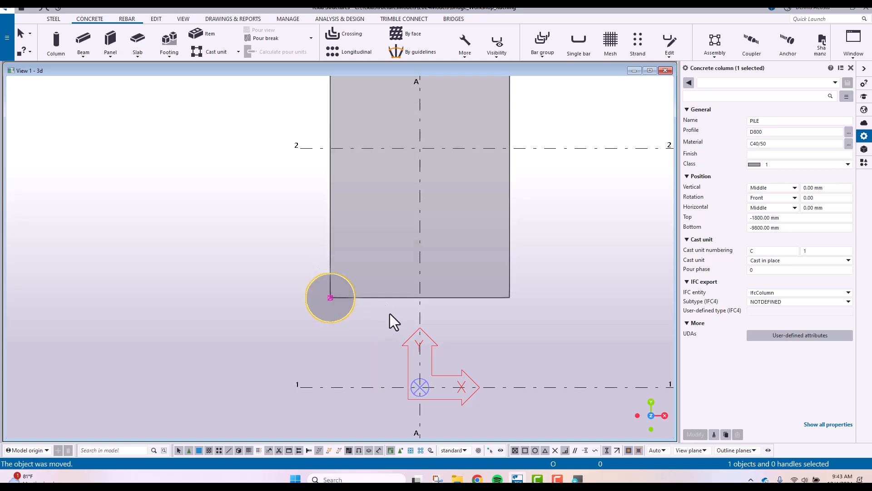
Move the pile linearly by 800 mm in X and 1000 mm in Y from the footing corner
{"action": "middle_click_drag", "start_coordinate": [394, 320], "coordinate": [384, 267]}
{"action": "scroll", "coordinate": [342, 268], "scroll_direction": "up", "scroll_amount": 4}
{"action": "scroll", "coordinate": [342, 268], "scroll_direction": "down", "scroll_amount": 3}
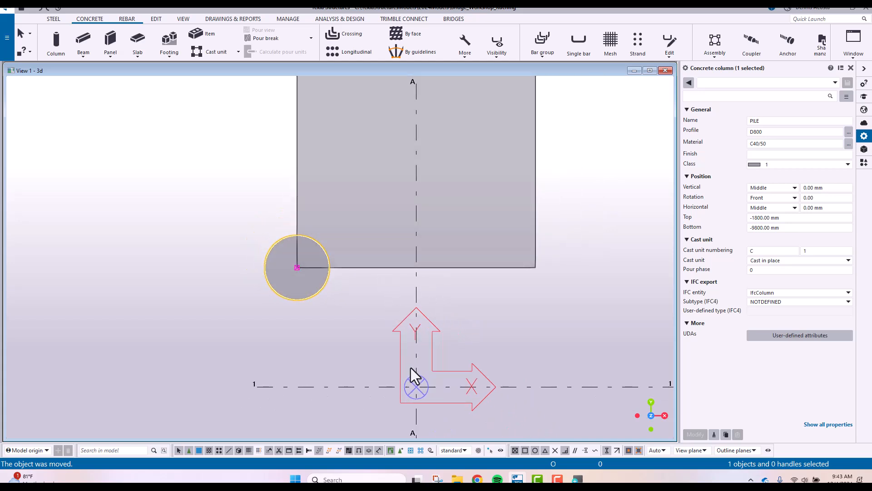
{"action": "right_click", "coordinate": [325, 284]}
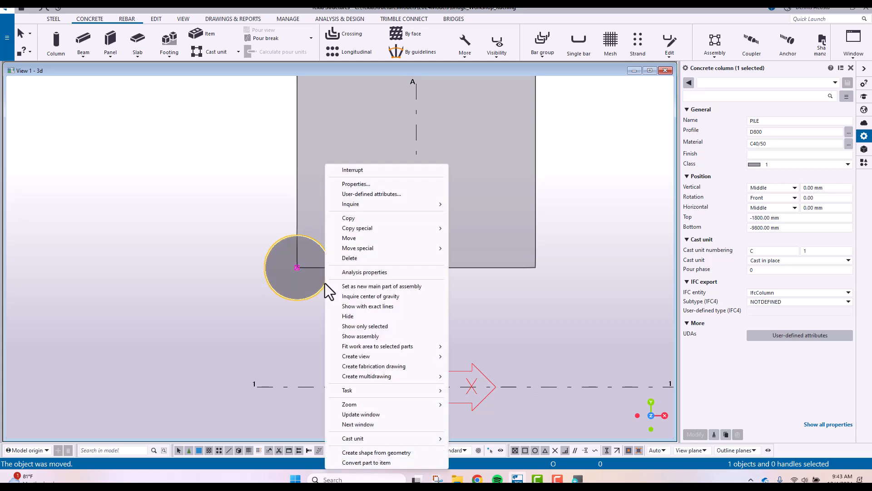
{"action": "mouse_move", "coordinate": [371, 249]}
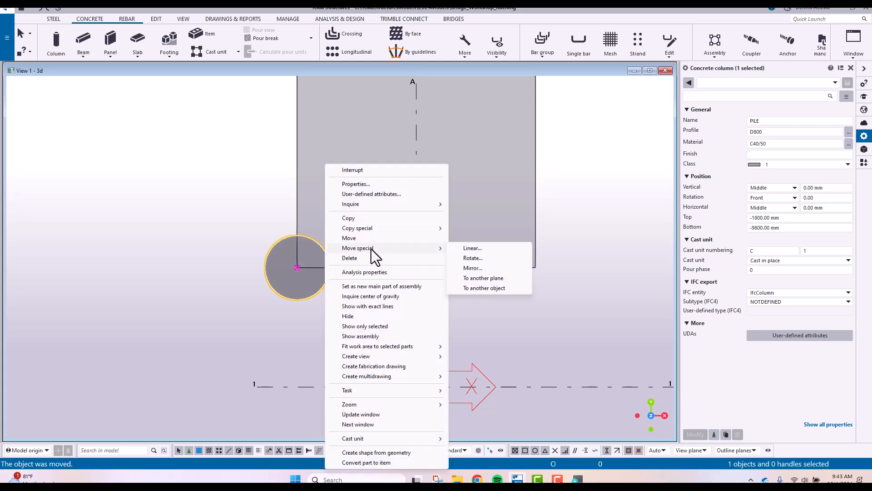
{"action": "left_click", "coordinate": [480, 248]}
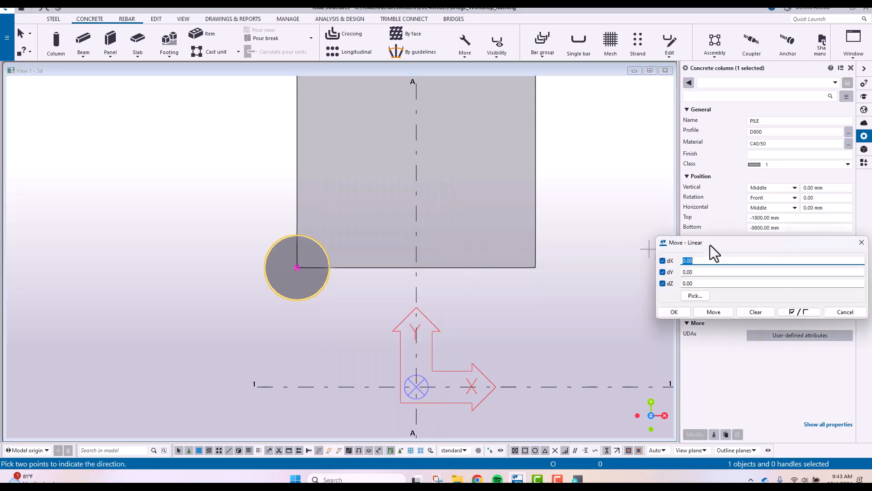
{"action": "left_click_drag", "start_coordinate": [710, 244], "coordinate": [548, 209]}
{"action": "type", "text": "800"}
{"action": "key", "text": "Tab"}
{"action": "type", "text": "1000"}
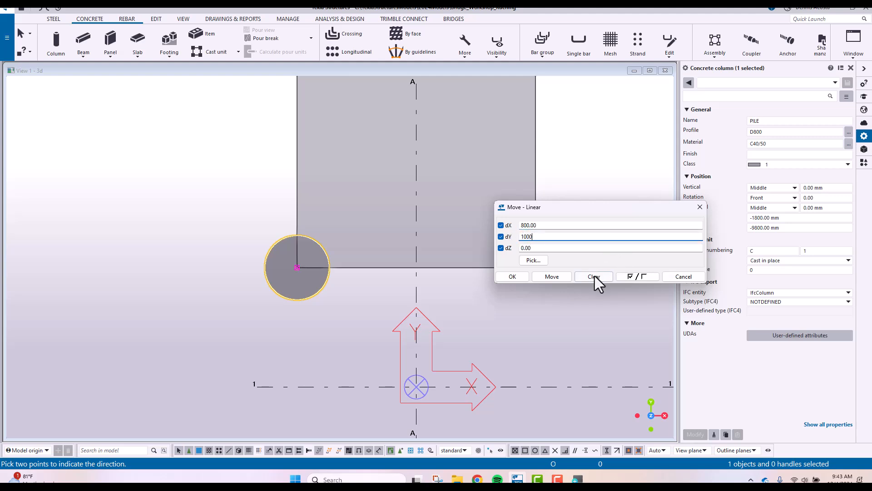
{"action": "left_click", "coordinate": [562, 277]}
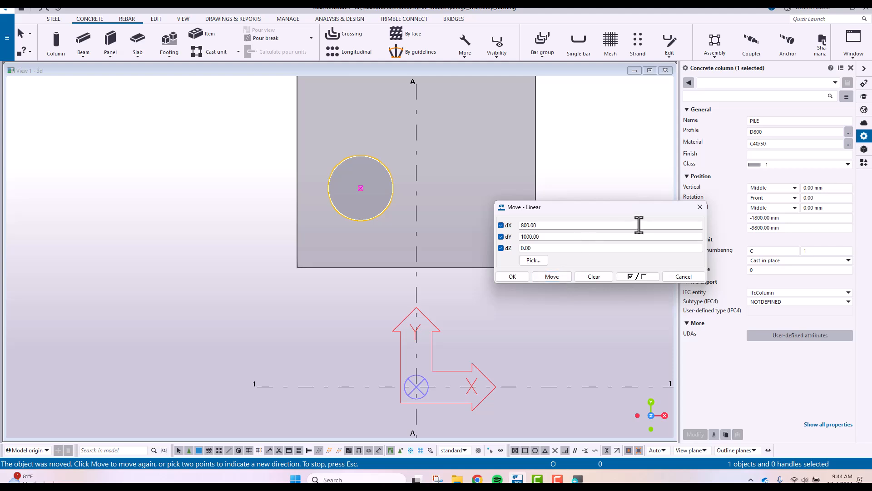
{"action": "left_click", "coordinate": [697, 208]}
{"action": "right_click", "coordinate": [576, 136]}
{"action": "left_click", "coordinate": [589, 144]}
{"action": "left_click", "coordinate": [589, 144]}
Undo both pile moves to bring it back to grid intersection A-2
{"action": "middle_click_drag", "start_coordinate": [556, 160], "coordinate": [523, 201]}
{"action": "scroll", "coordinate": [523, 201], "scroll_direction": "down", "scroll_amount": 4}
{"action": "scroll", "coordinate": [421, 222], "scroll_direction": "up", "scroll_amount": 3}
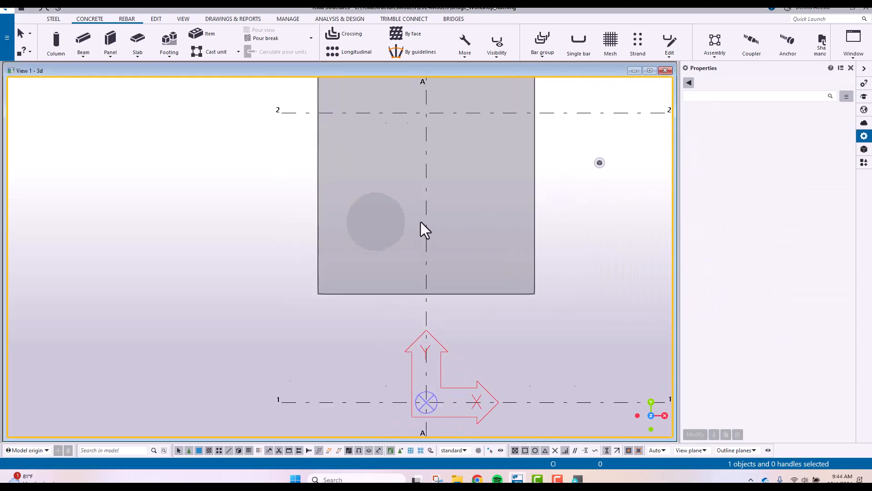
{"action": "key", "text": "ctrl+z"}
{"action": "key", "text": "ctrl+z"}
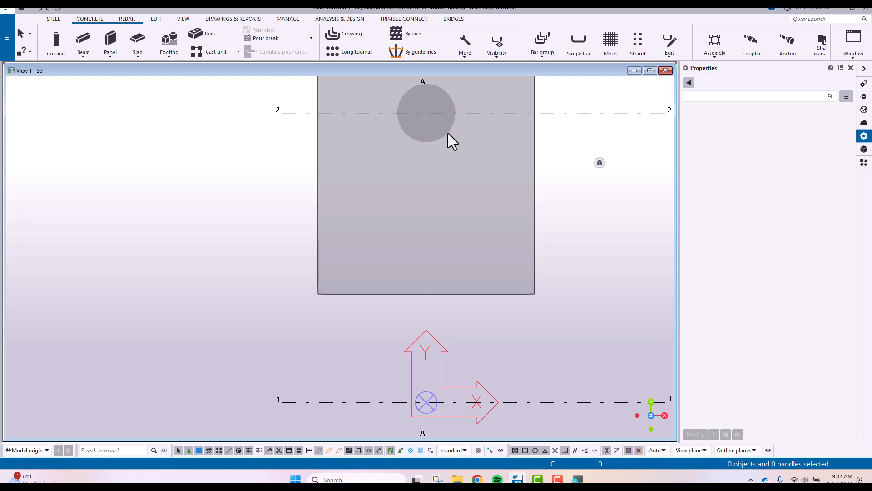
Move the pile from A-2, using the footing's lower-left corner as temporary reference, to a point 800 mm in X and about 1000 mm in Y from it
{"action": "left_click", "coordinate": [438, 112]}
{"action": "right_click", "coordinate": [440, 100]}
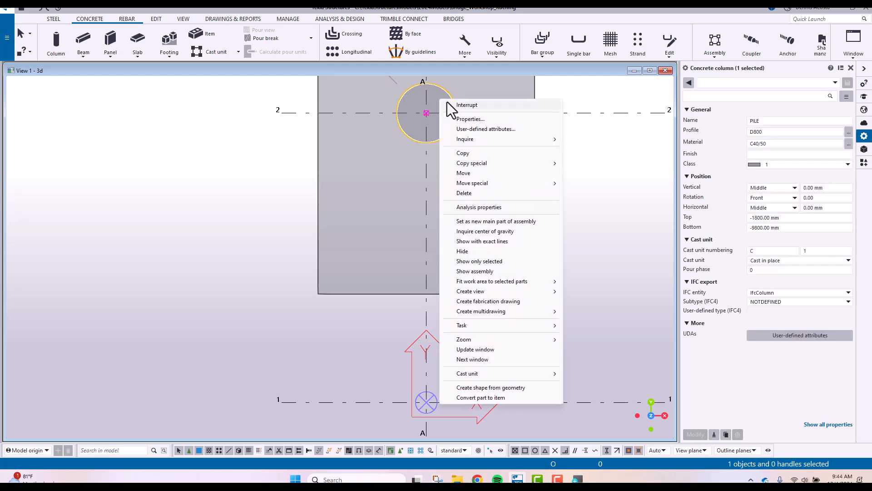
{"action": "left_click", "coordinate": [473, 173]}
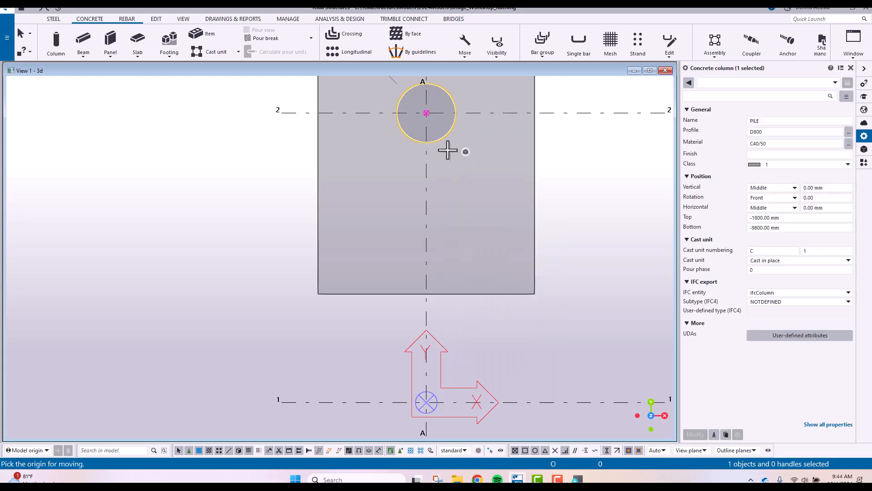
{"action": "left_click", "coordinate": [426, 113]}
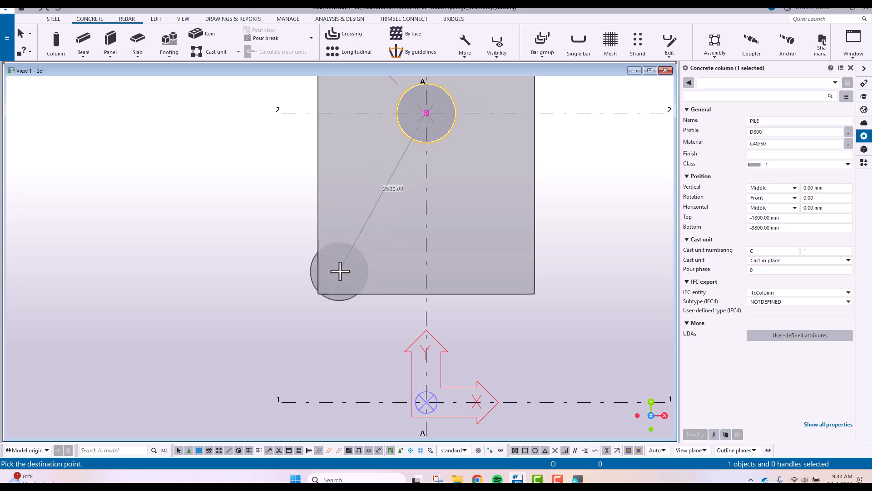
{"action": "left_click", "coordinate": [319, 294], "text": "ctrl"}
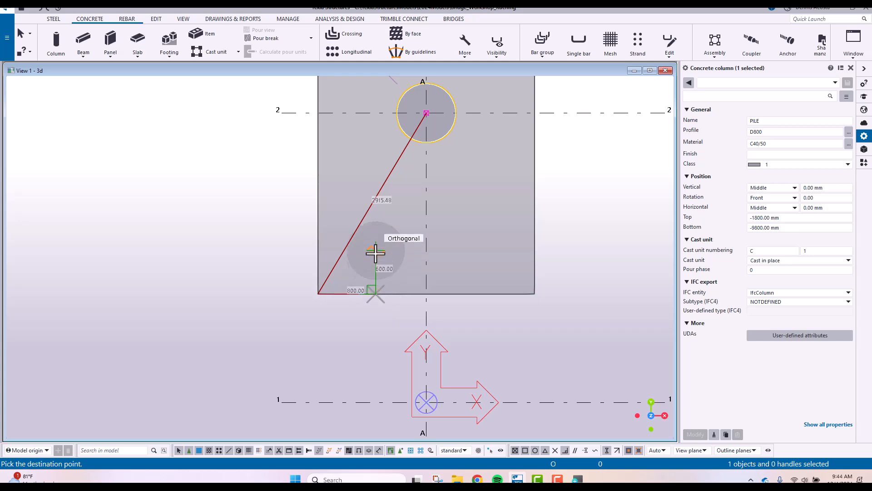
{"action": "left_click", "coordinate": [375, 222]}
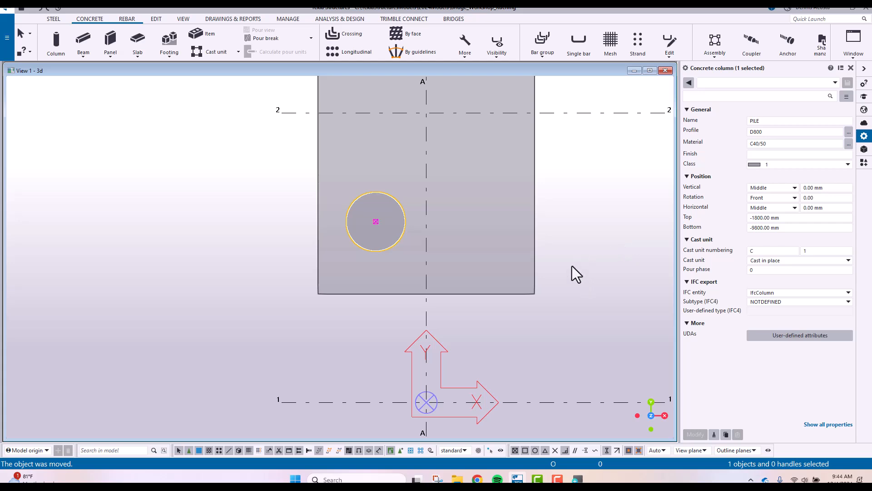
Undo the referenced pile move, stepping through the move history until the pile is back at A-2
{"action": "key", "text": "ctrl+z"}
{"action": "key", "text": "ctrl+z"}
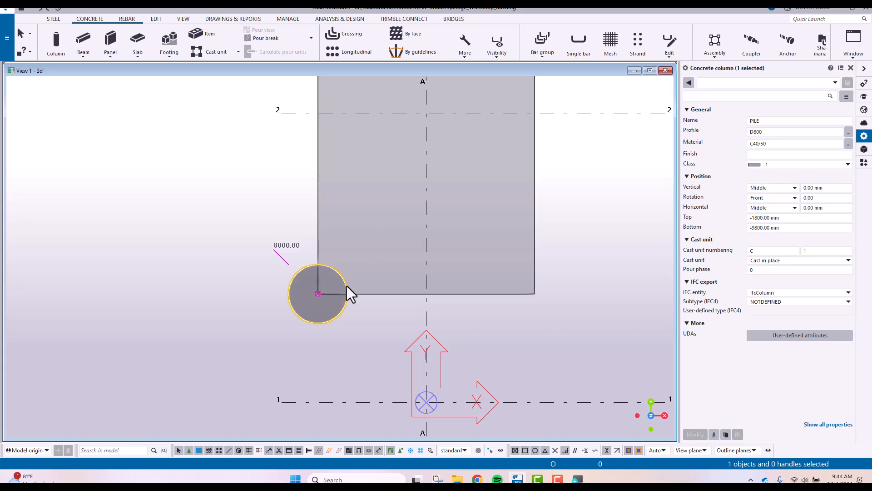
{"action": "key", "text": "ctrl+y"}
{"action": "key", "text": "ctrl+y"}
{"action": "key", "text": "ctrl+z"}
{"action": "key", "text": "ctrl+z"}
{"action": "key", "text": "ctrl+y"}
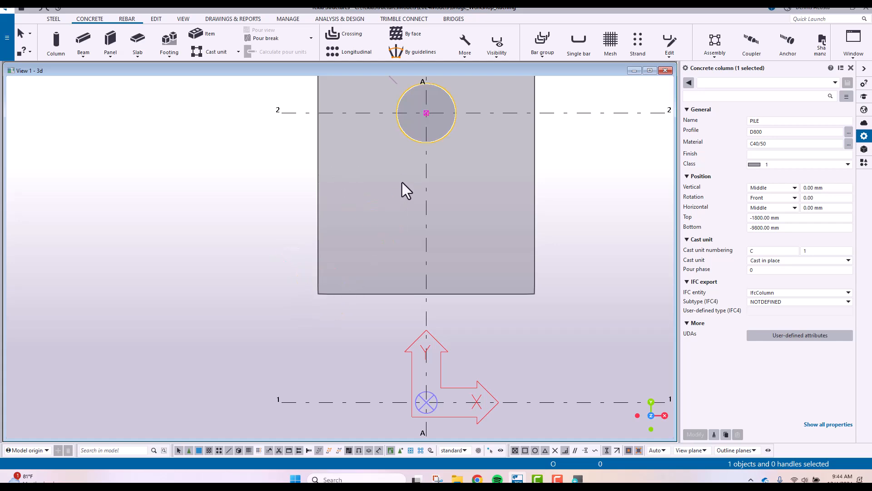
Move the pile's centre from grid intersection A-2 onto the lower-left corner of the pad footing
{"action": "right_click", "coordinate": [452, 121]}
{"action": "left_click", "coordinate": [482, 194]}
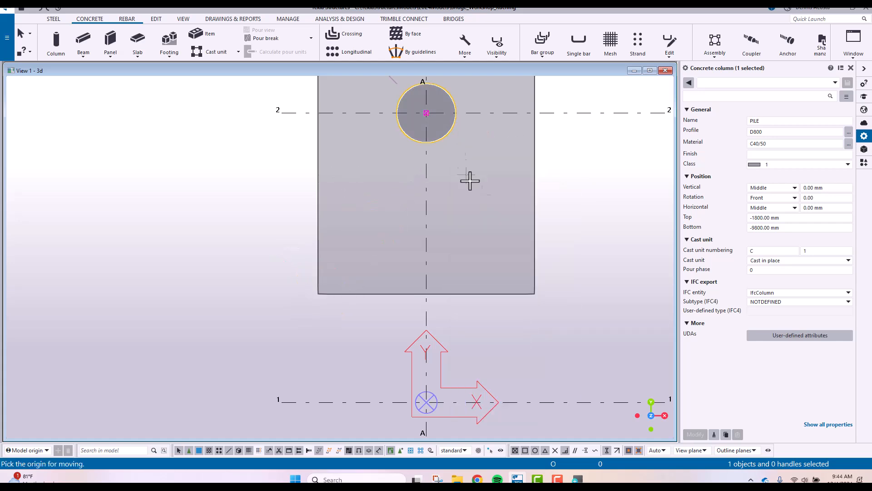
{"action": "left_click", "coordinate": [427, 113]}
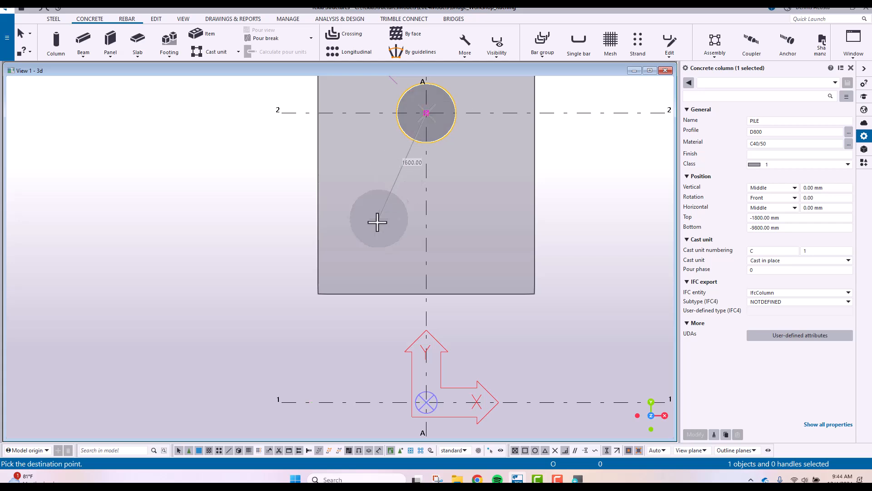
{"action": "left_click", "coordinate": [318, 294]}
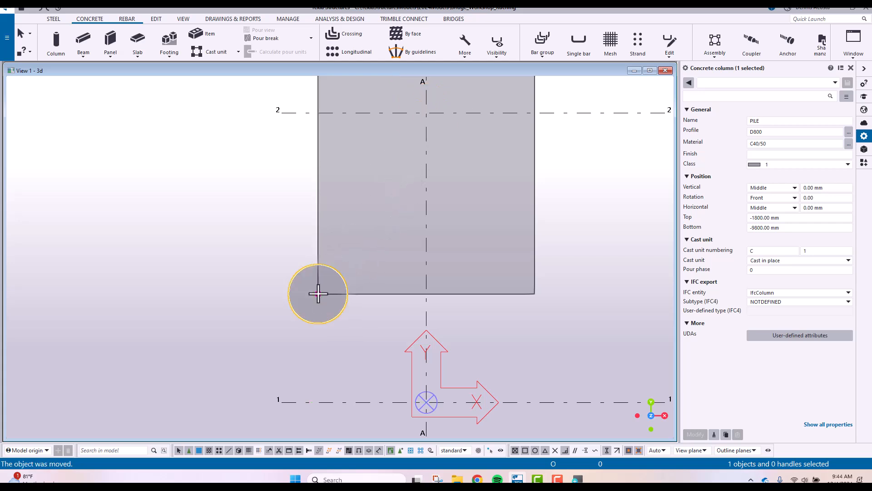
Offset the pile from the footing corner with a linear move of 800 mm in X and 1000 mm in Y
{"action": "right_click", "coordinate": [362, 253]}
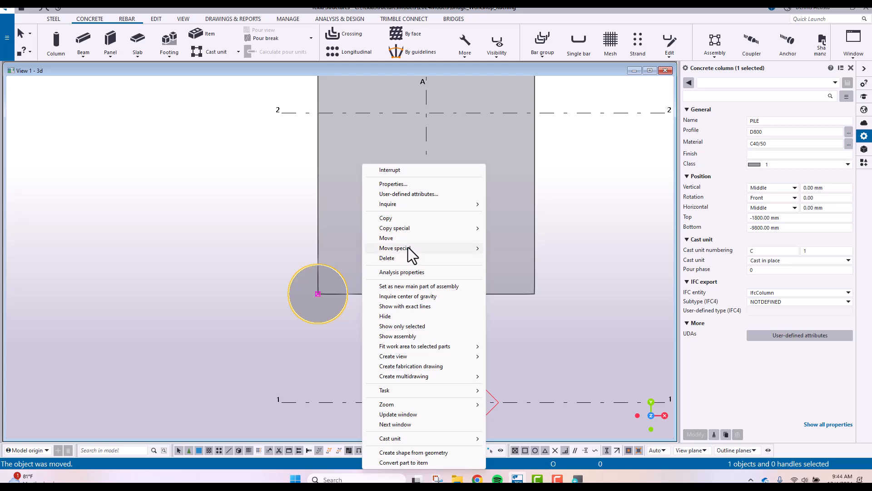
{"action": "left_click", "coordinate": [503, 250]}
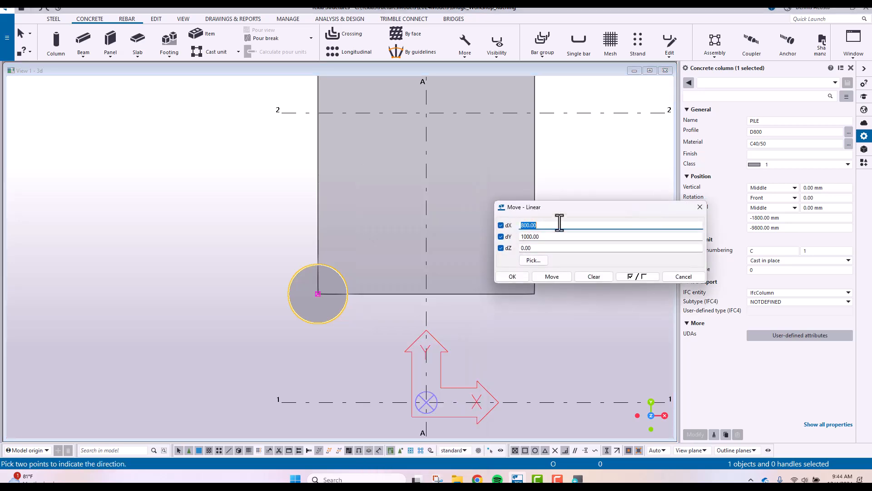
{"action": "left_click", "coordinate": [552, 276]}
{"action": "left_click", "coordinate": [700, 207]}
{"action": "scroll", "coordinate": [512, 243], "scroll_direction": "down", "scroll_amount": 3}
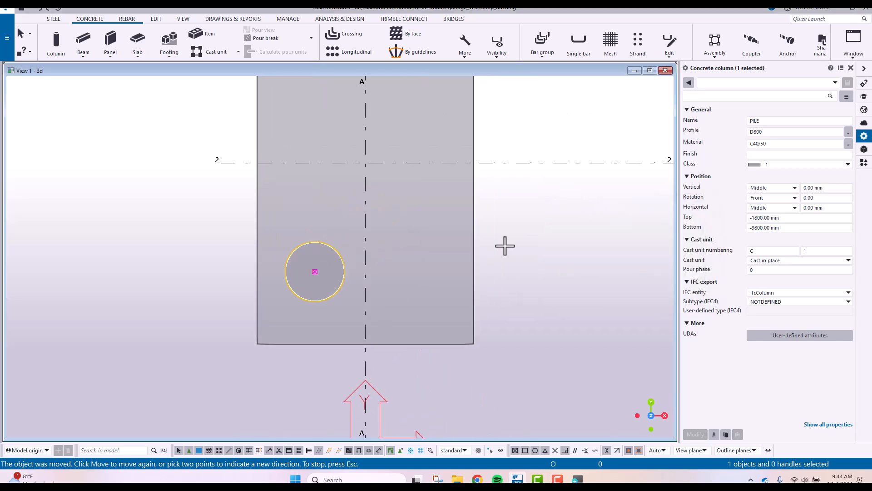
{"action": "right_click", "coordinate": [513, 169]}
{"action": "left_click", "coordinate": [522, 175]}
Examine the pile's position within the pad footing and relative to the surrounding grid in plan
{"action": "scroll", "coordinate": [400, 228], "scroll_direction": "up", "scroll_amount": 3}
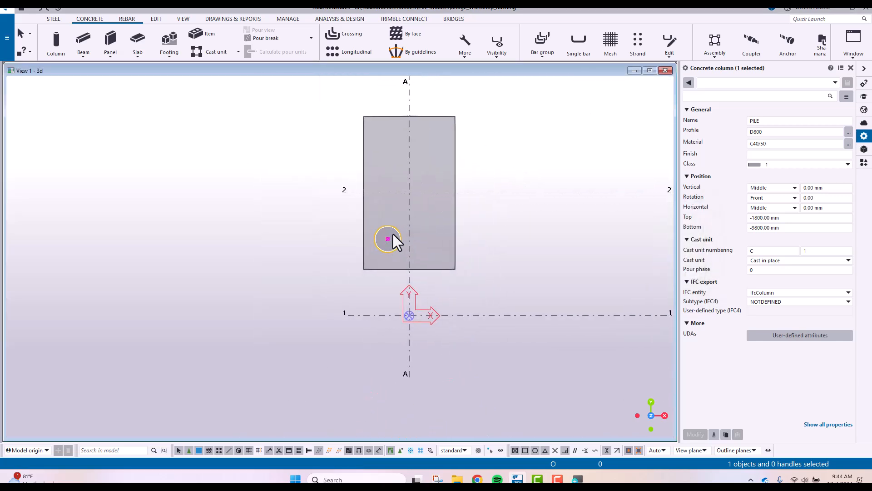
{"action": "scroll", "coordinate": [404, 248], "scroll_direction": "down", "scroll_amount": 4}
{"action": "scroll", "coordinate": [397, 250], "scroll_direction": "up", "scroll_amount": 3}
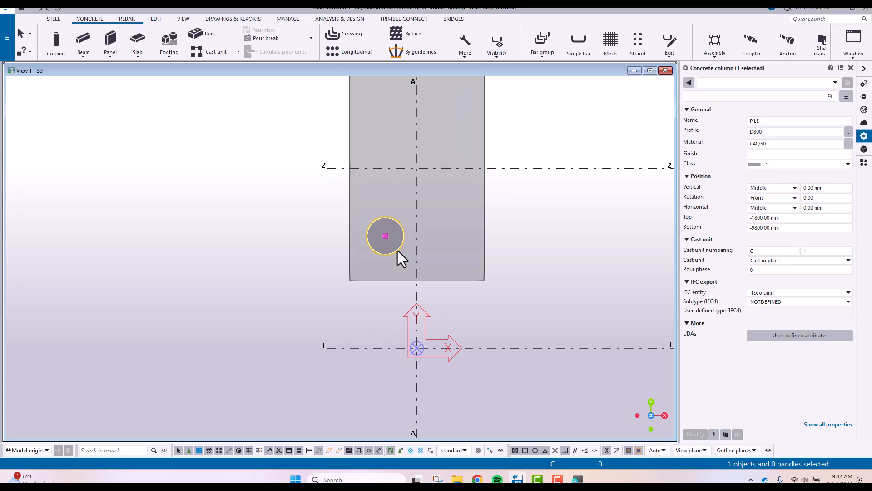
{"action": "scroll", "coordinate": [397, 250], "scroll_direction": "down", "scroll_amount": 1}
{"action": "middle_click_drag", "start_coordinate": [377, 259], "coordinate": [445, 215], "text": "ctrl"}
{"action": "key", "text": "ctrl+p"}
{"action": "middle_click_drag", "start_coordinate": [224, 361], "coordinate": [443, 252]}
{"action": "scroll", "coordinate": [448, 261], "scroll_direction": "up", "scroll_amount": 2}
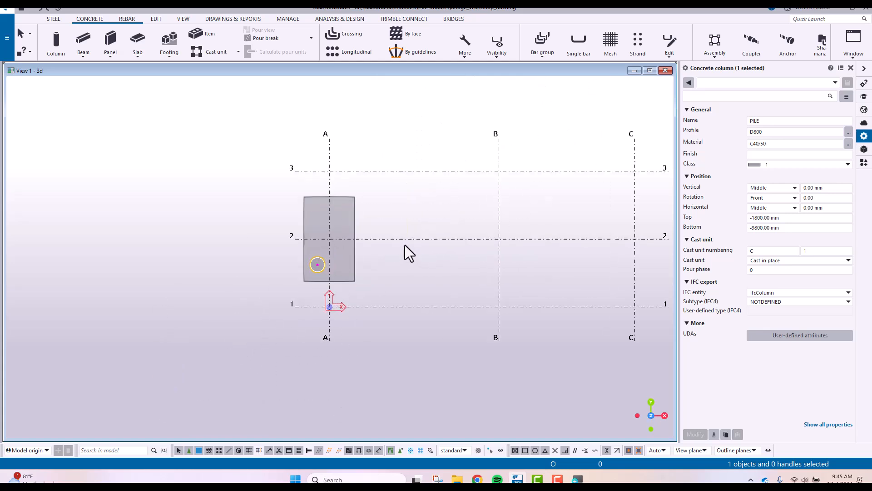
{"action": "scroll", "coordinate": [403, 232], "scroll_direction": "down", "scroll_amount": 2}
{"action": "right_click", "coordinate": [421, 162]}
{"action": "left_click", "coordinate": [443, 206]}
Copy the pile linearly once with an offset of 1400 mm in X across the pad footing
{"action": "scroll", "coordinate": [178, 271], "scroll_direction": "up", "scroll_amount": 2}
{"action": "middle_click_drag", "start_coordinate": [178, 272], "coordinate": [372, 239]}
{"action": "scroll", "coordinate": [284, 248], "scroll_direction": "up", "scroll_amount": 2}
{"action": "scroll", "coordinate": [321, 291], "scroll_direction": "down", "scroll_amount": 2}
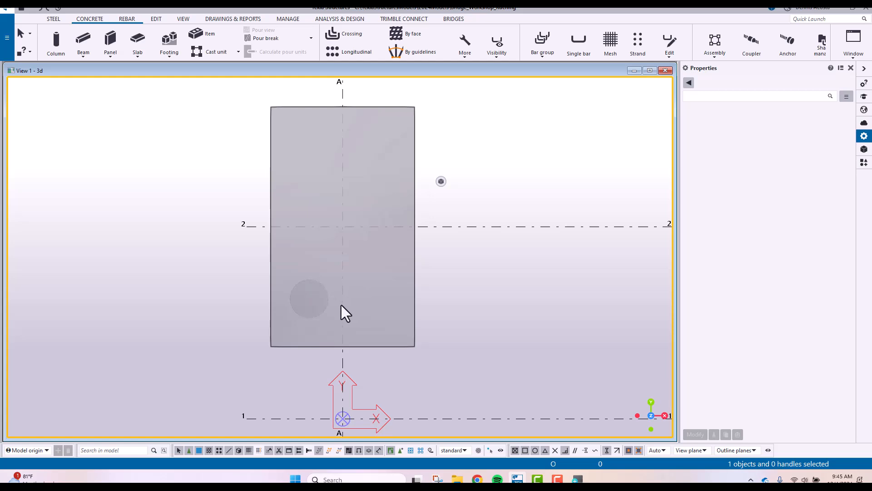
{"action": "left_click", "coordinate": [321, 313]}
{"action": "right_click", "coordinate": [321, 312]}
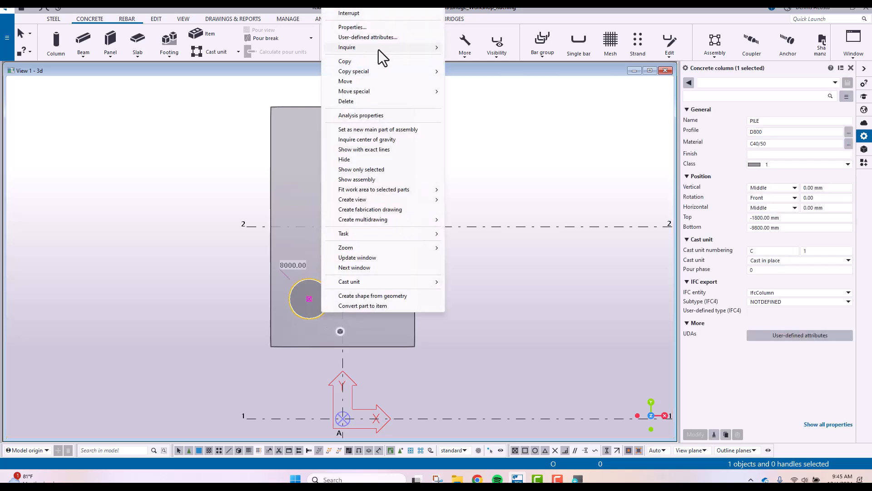
{"action": "mouse_move", "coordinate": [383, 71]}
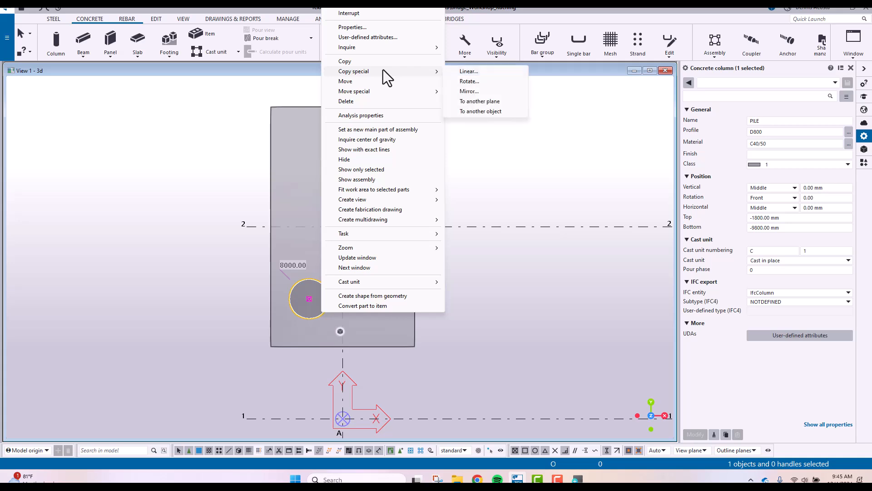
{"action": "left_click", "coordinate": [468, 72]}
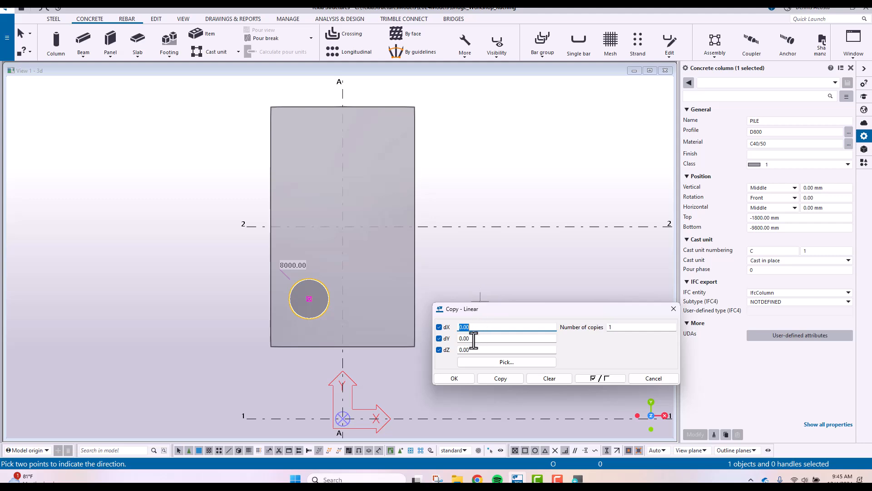
{"action": "type", "text": "1400"}
{"action": "left_click", "coordinate": [509, 382]}
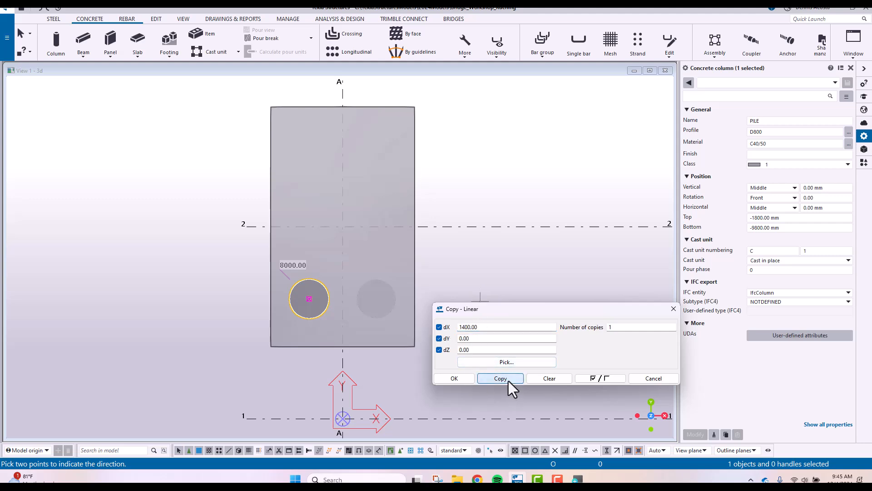
{"action": "right_click", "coordinate": [472, 188]}
{"action": "left_click", "coordinate": [486, 191]}
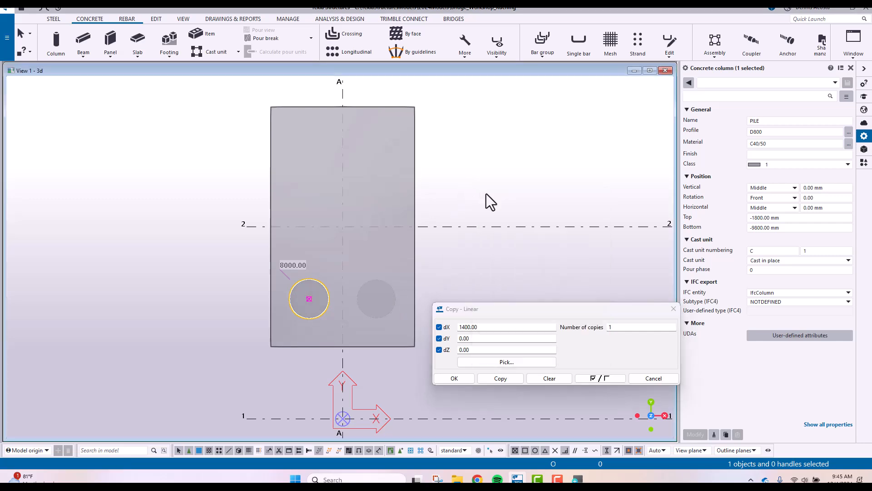
Copy both piles at the footing's lower end linearly by 3000 mm in Y, with 0 in X
{"action": "left_click_drag", "start_coordinate": [207, 259], "coordinate": [415, 328]}
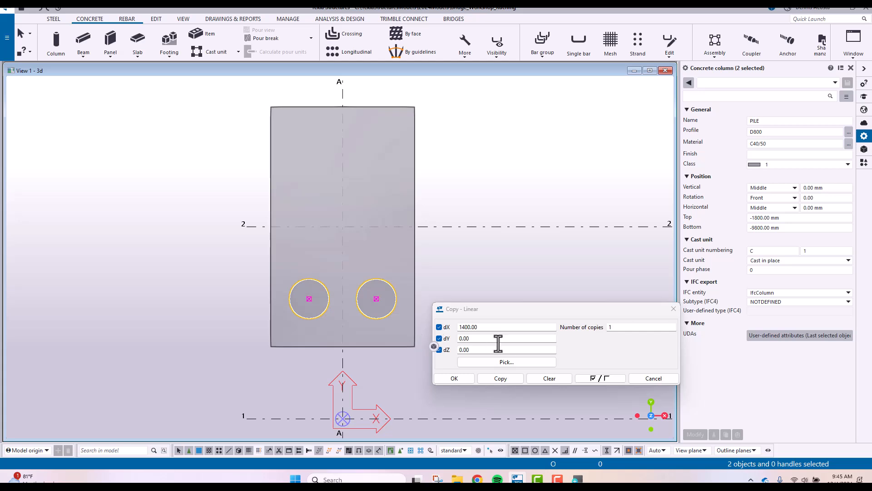
{"action": "left_click", "coordinate": [559, 379]}
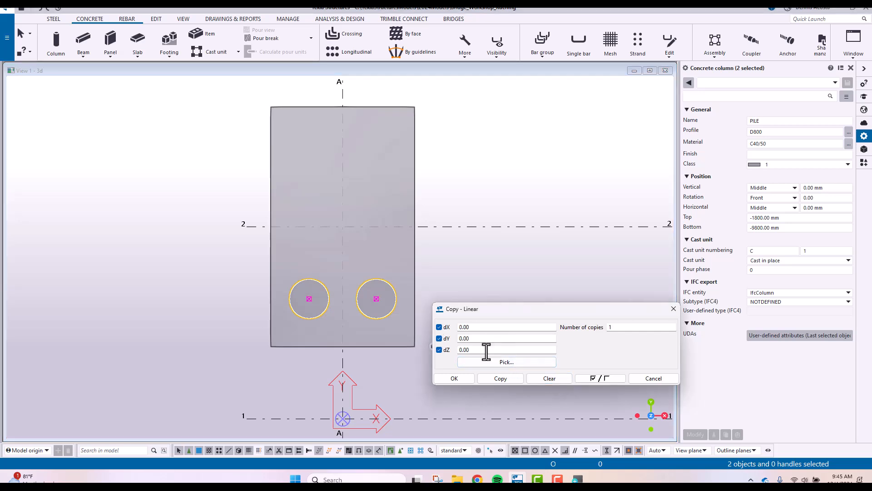
{"action": "left_click", "coordinate": [482, 338]}
{"action": "type", "text": "3000"}
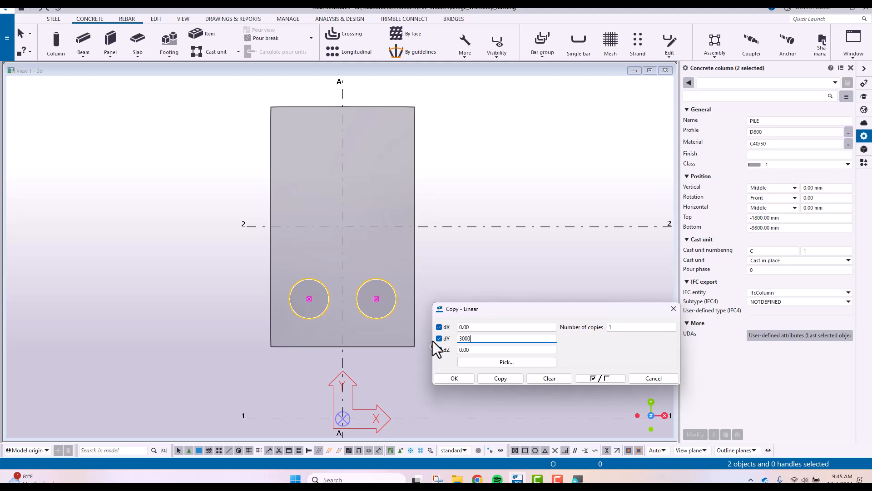
{"action": "left_click", "coordinate": [503, 383]}
{"action": "right_click", "coordinate": [487, 172]}
{"action": "left_click", "coordinate": [514, 176]}
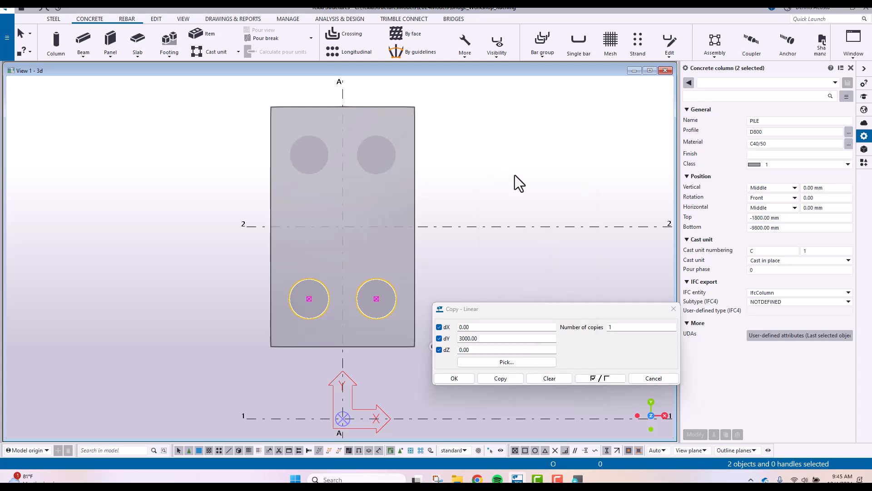
Examine the arrangement of the four piles beneath the pad footing in 3D
{"action": "left_click", "coordinate": [421, 219]}
{"action": "scroll", "coordinate": [405, 222], "scroll_direction": "down", "scroll_amount": 3}
{"action": "middle_click_drag", "start_coordinate": [362, 263], "coordinate": [444, 174], "text": "ctrl"}
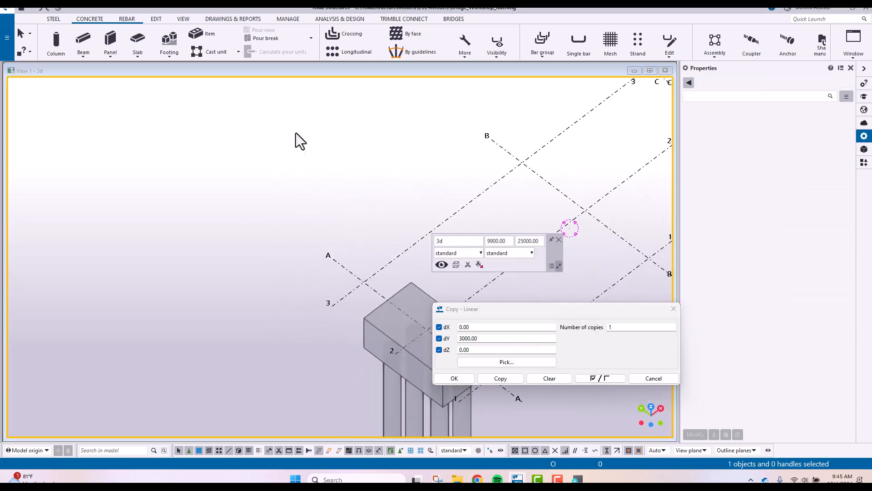
{"action": "scroll", "coordinate": [295, 177], "scroll_direction": "down", "scroll_amount": 4}
{"action": "scroll", "coordinate": [362, 273], "scroll_direction": "up", "scroll_amount": 6}
{"action": "scroll", "coordinate": [283, 202], "scroll_direction": "down", "scroll_amount": 2}
{"action": "middle_click_drag", "start_coordinate": [355, 295], "coordinate": [302, 236]}
{"action": "scroll", "coordinate": [320, 189], "scroll_direction": "up", "scroll_amount": 3}
{"action": "middle_click_drag", "start_coordinate": [321, 190], "coordinate": [339, 192], "text": "ctrl"}
{"action": "scroll", "coordinate": [339, 193], "scroll_direction": "down", "scroll_amount": 3}
{"action": "middle_click_drag", "start_coordinate": [230, 169], "coordinate": [246, 207], "text": "ctrl"}
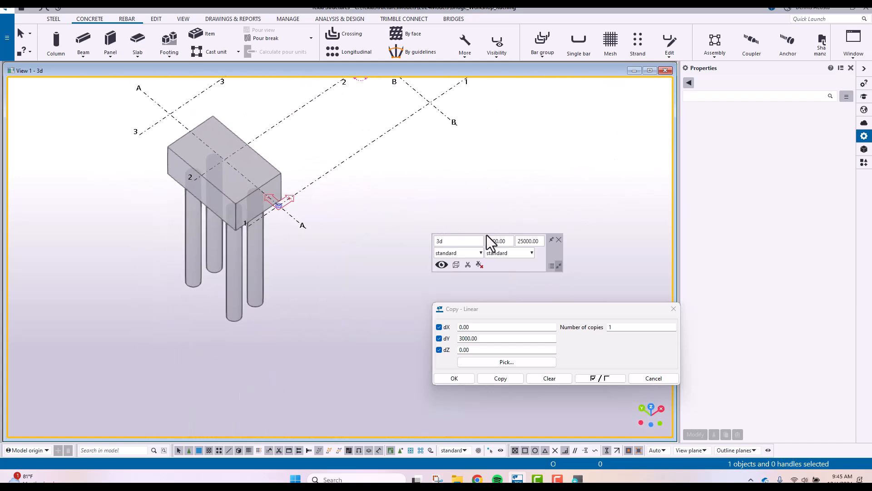
{"action": "left_click", "coordinate": [559, 240]}
{"action": "middle_click_drag", "start_coordinate": [389, 225], "coordinate": [453, 232]}
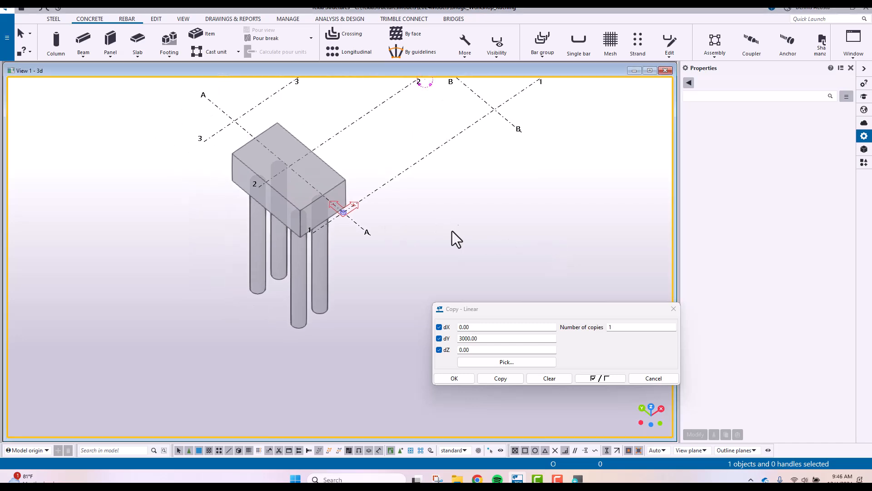
Return to plan view and undo the pile copies and moves until the single pile is back at grid intersection A-2
{"action": "key", "text": "ctrl+p"}
{"action": "middle_click_drag", "start_coordinate": [225, 265], "coordinate": [447, 246]}
{"action": "scroll", "coordinate": [309, 222], "scroll_direction": "up", "scroll_amount": 6}
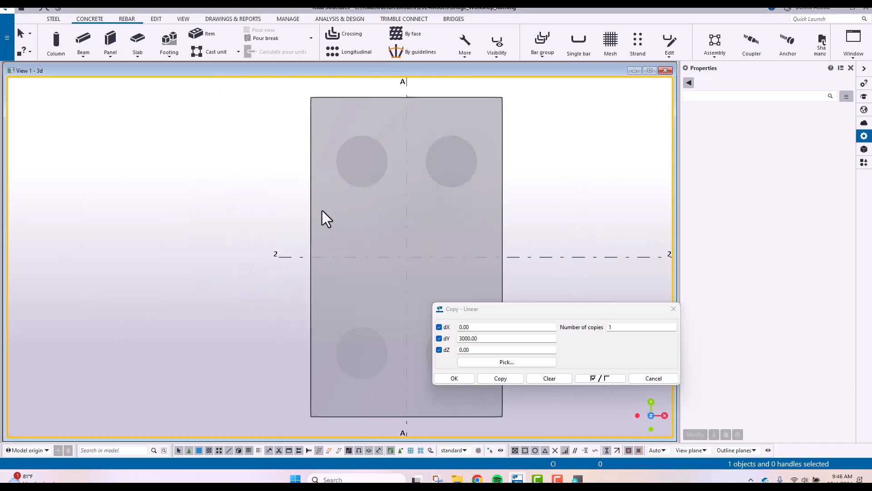
{"action": "middle_click_drag", "start_coordinate": [341, 224], "coordinate": [233, 195]}
{"action": "scroll", "coordinate": [232, 195], "scroll_direction": "down", "scroll_amount": 2}
{"action": "scroll", "coordinate": [232, 194], "scroll_direction": "down", "scroll_amount": 1}
{"action": "key", "text": "ctrl+z"}
{"action": "key", "text": "ctrl+z"}
{"action": "key", "text": "ctrl+z"}
{"action": "key", "text": "ctrl+z"}
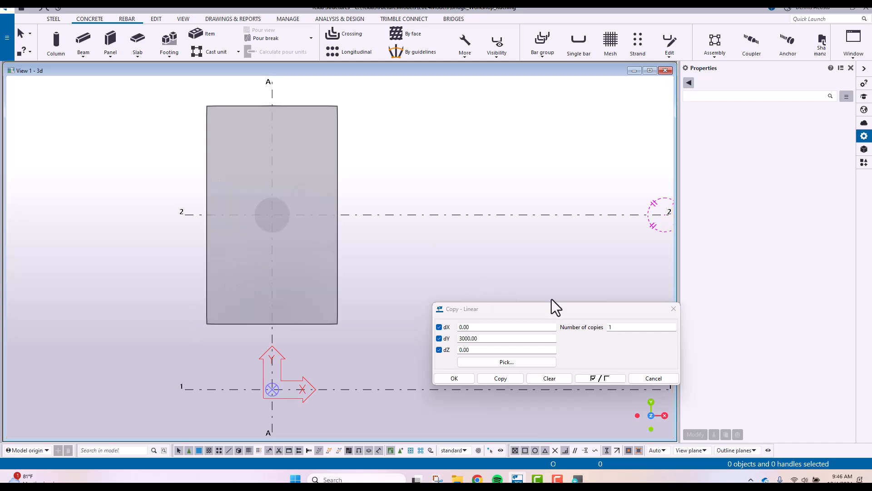
{"action": "left_click", "coordinate": [673, 308]}
{"action": "scroll", "coordinate": [499, 246], "scroll_direction": "up", "scroll_amount": 3}
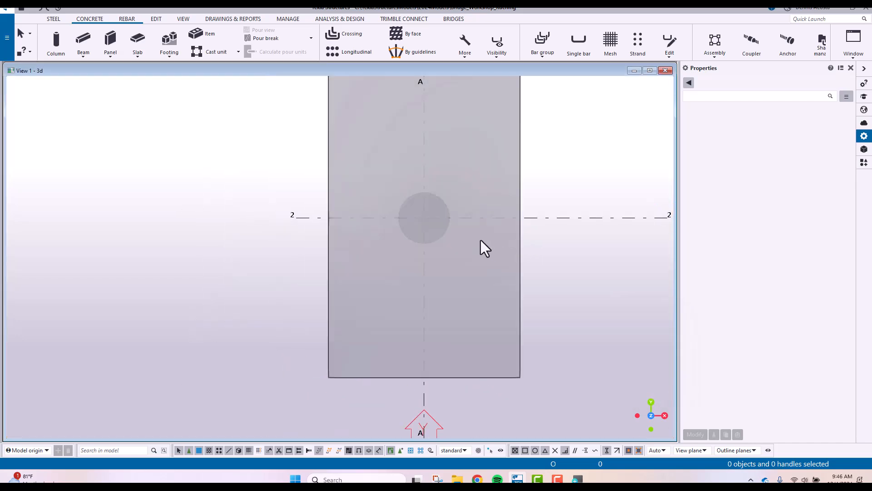
Move the pile by its centre from grid intersection A-2 to the pad footing's lower-left corner
{"action": "left_click", "coordinate": [445, 236]}
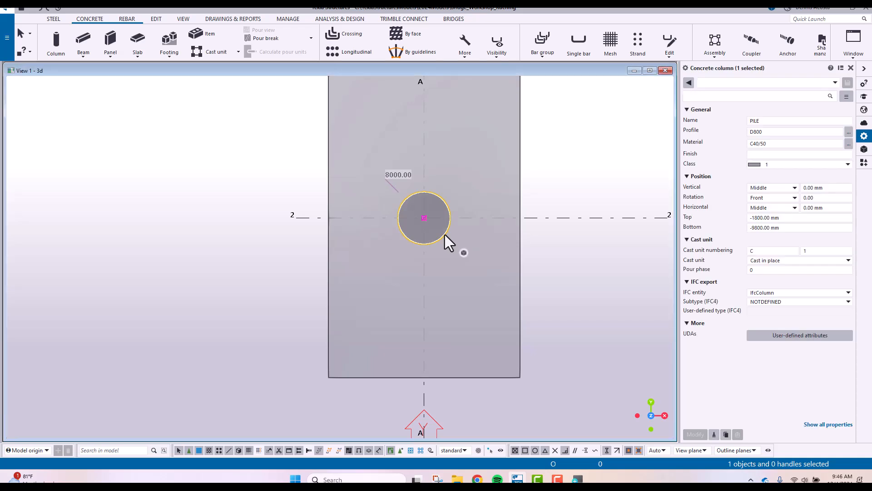
{"action": "right_click", "coordinate": [445, 235]}
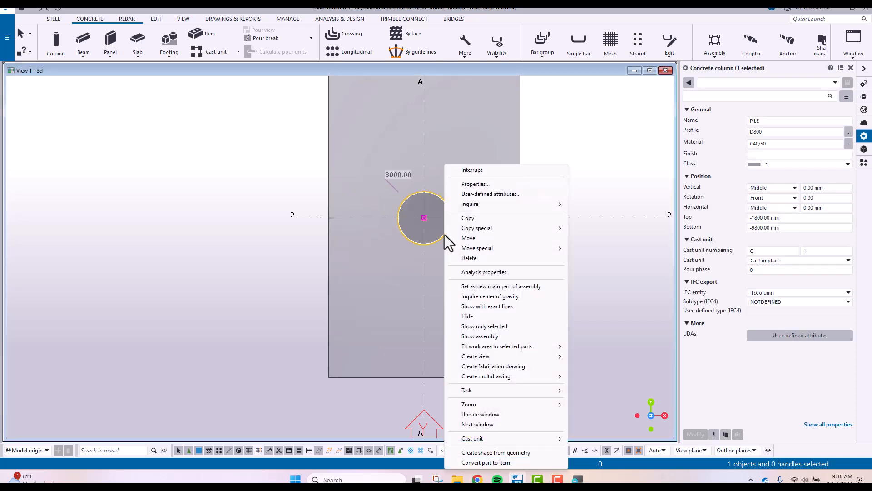
{"action": "left_click", "coordinate": [469, 238]}
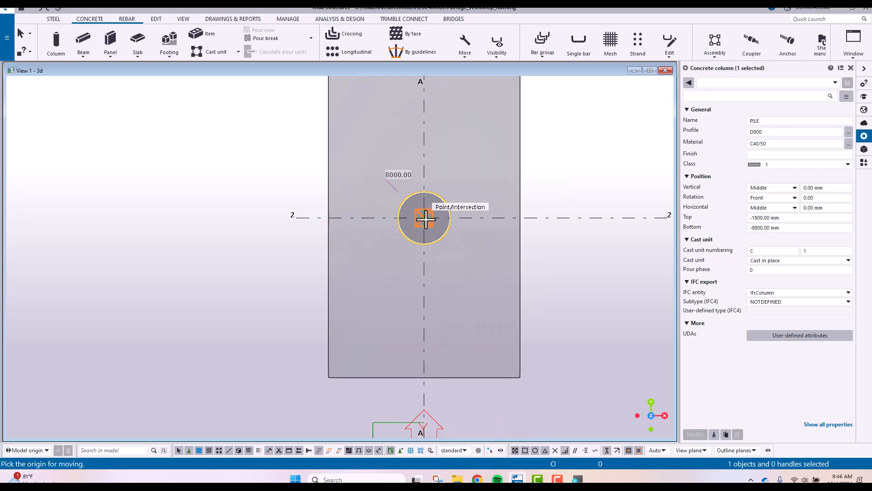
{"action": "left_click", "coordinate": [425, 219]}
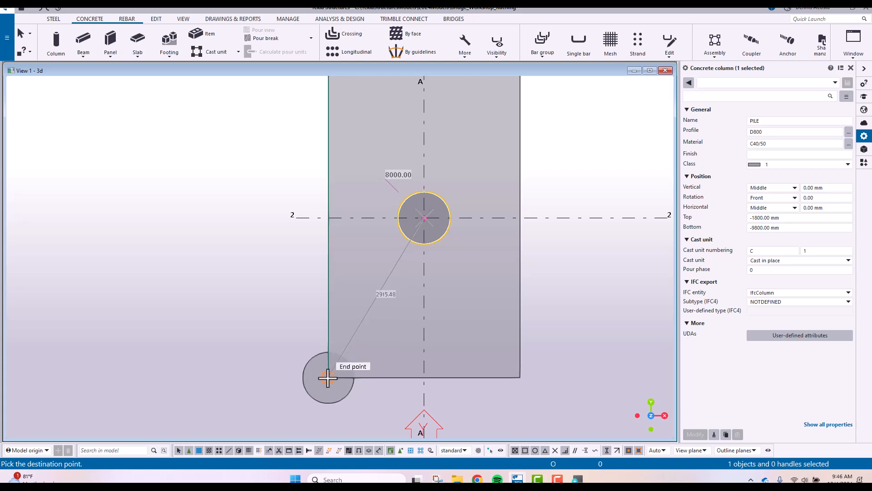
{"action": "left_click", "coordinate": [328, 377]}
{"action": "middle_click_drag", "start_coordinate": [283, 301], "coordinate": [270, 210]}
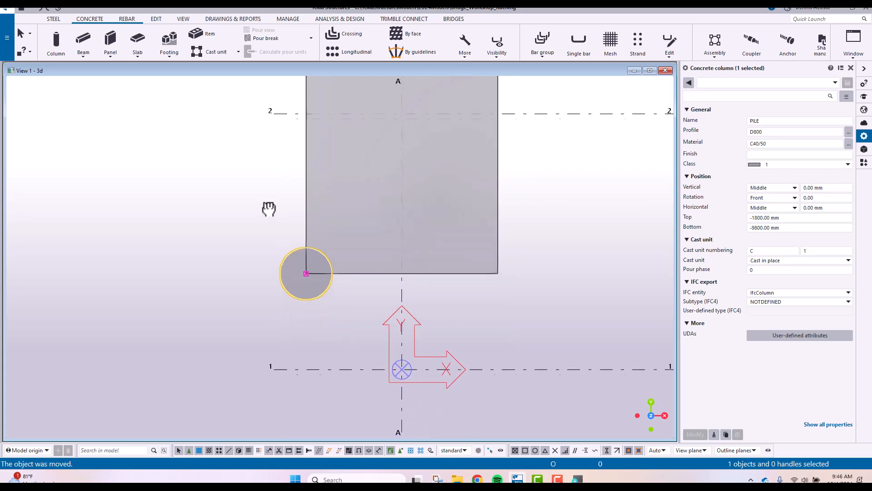
{"action": "scroll", "coordinate": [291, 305], "scroll_direction": "up", "scroll_amount": 1}
Shift the pile inward from the footing corner with a linear move of 800 mm in X and 1000 mm in Y
{"action": "left_click", "coordinate": [314, 328]}
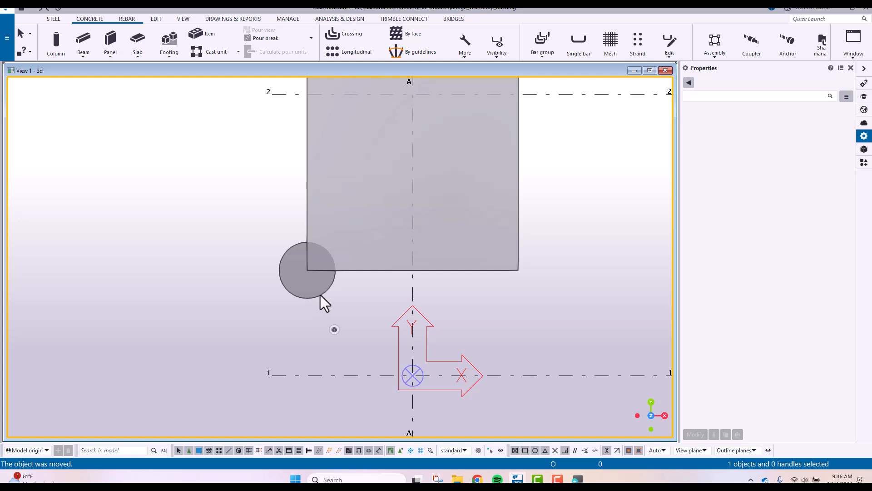
{"action": "left_click", "coordinate": [320, 295]}
{"action": "right_click", "coordinate": [320, 295]}
{"action": "mouse_move", "coordinate": [382, 251]}
{"action": "left_click", "coordinate": [468, 248]}
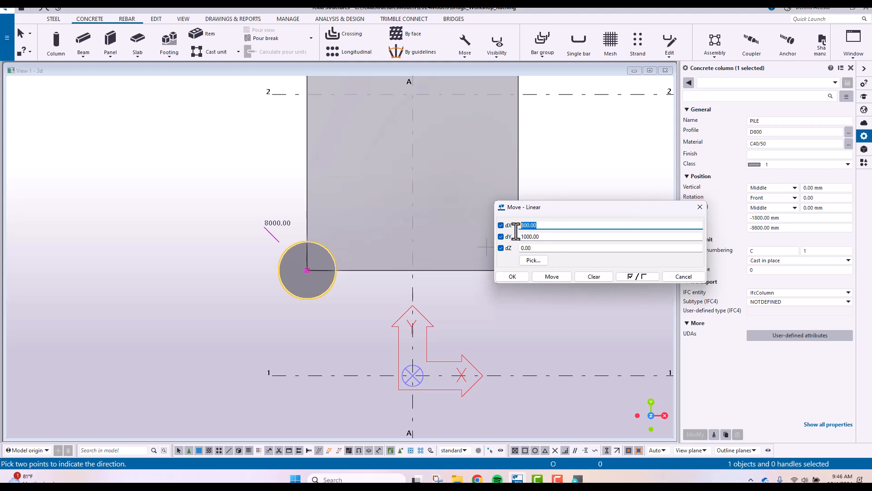
{"action": "key", "text": "Tab"}
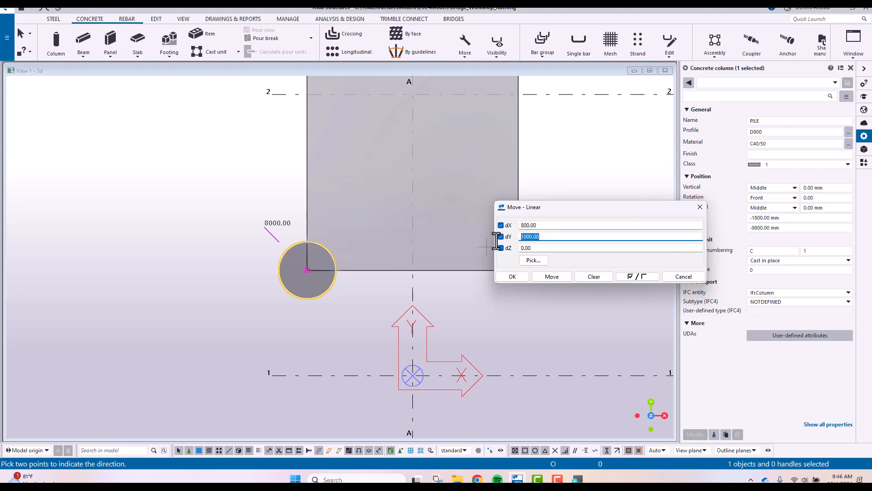
{"action": "left_click", "coordinate": [555, 276]}
{"action": "middle_click_drag", "start_coordinate": [420, 245], "coordinate": [365, 294]}
{"action": "left_click", "coordinate": [700, 207]}
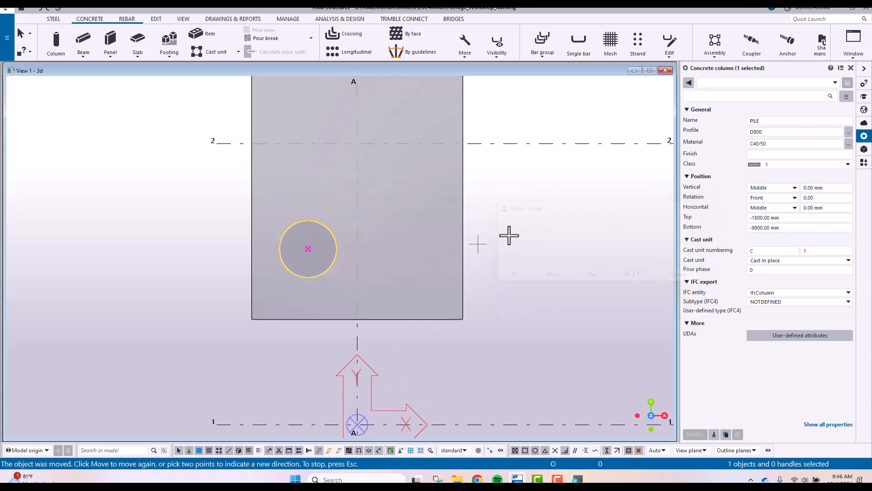
{"action": "right_click", "coordinate": [469, 211]}
{"action": "left_click", "coordinate": [504, 188]}
Make one linear copy of the pile 3000 mm in Y toward the footing's upper end
{"action": "scroll", "coordinate": [375, 323], "scroll_direction": "up", "scroll_amount": 2}
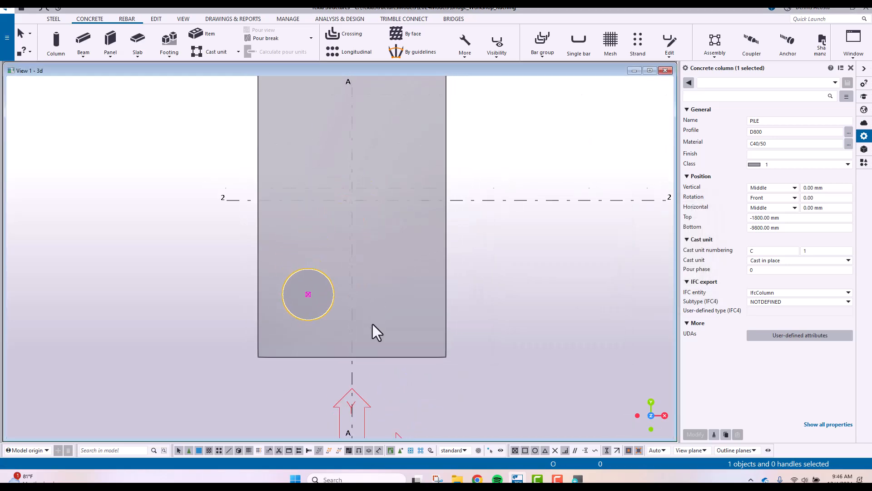
{"action": "scroll", "coordinate": [342, 312], "scroll_direction": "down", "scroll_amount": 3}
{"action": "right_click", "coordinate": [339, 304]}
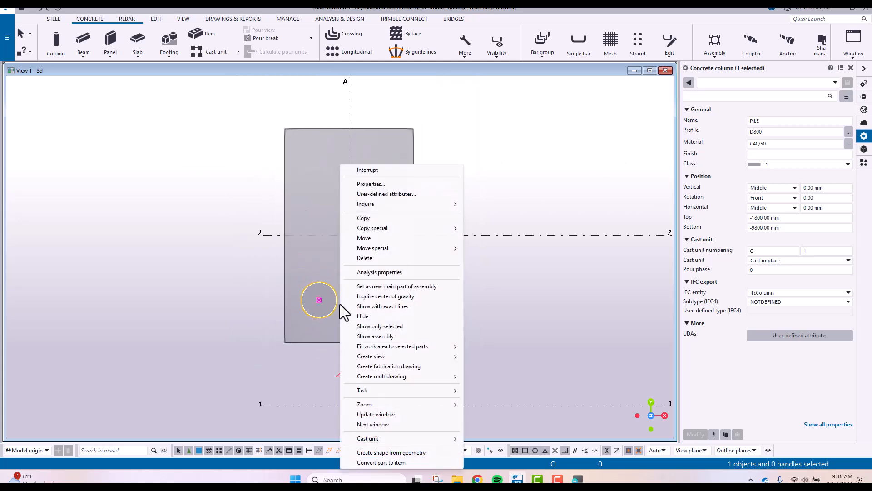
{"action": "mouse_move", "coordinate": [385, 228]}
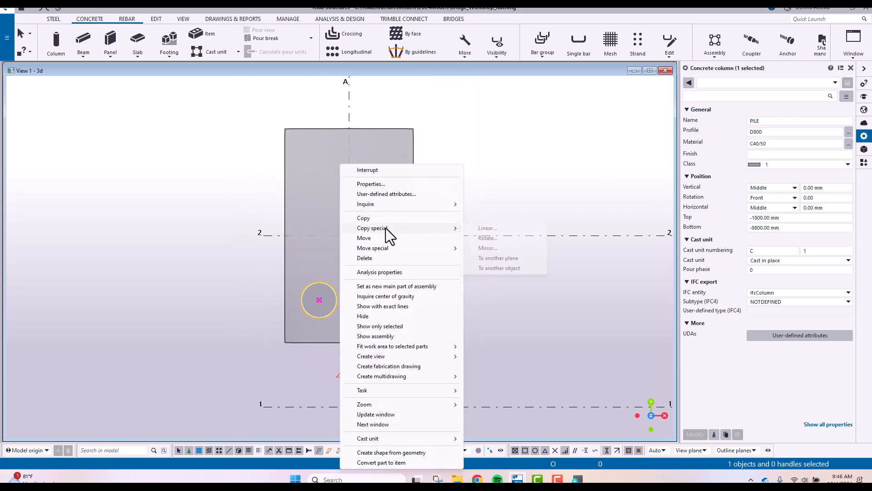
{"action": "left_click", "coordinate": [483, 228]}
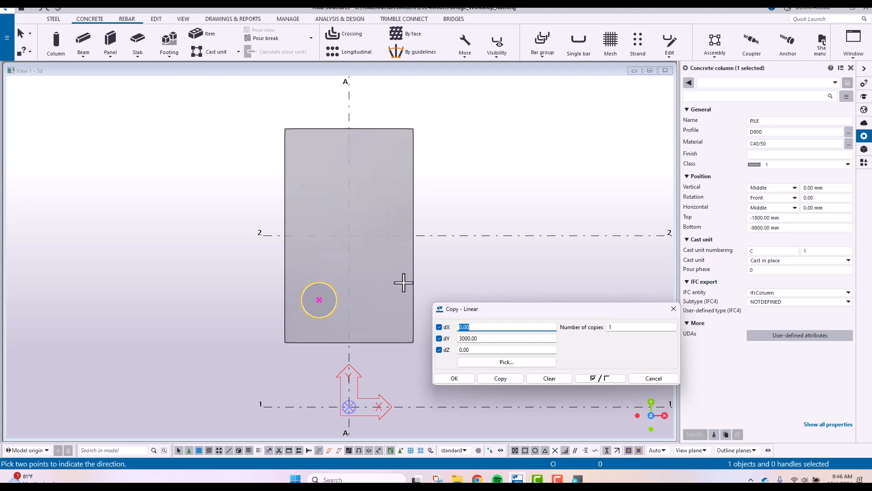
{"action": "double_click", "coordinate": [481, 338]}
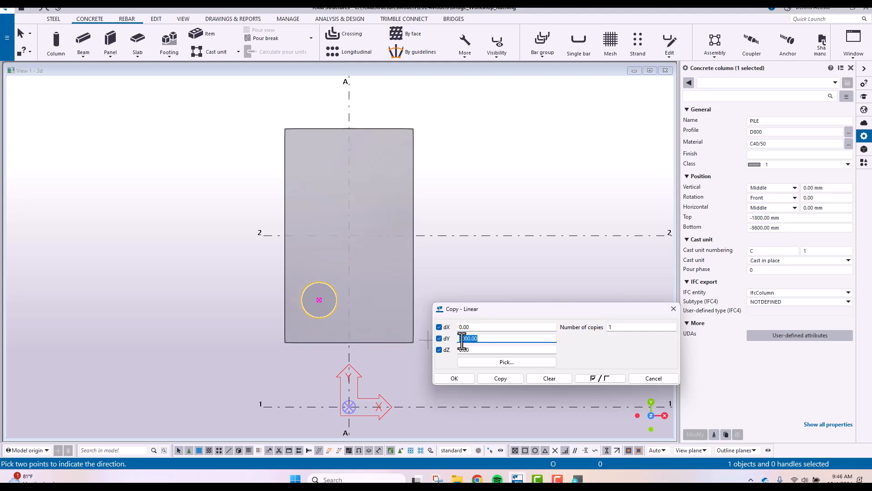
{"action": "left_click", "coordinate": [501, 378]}
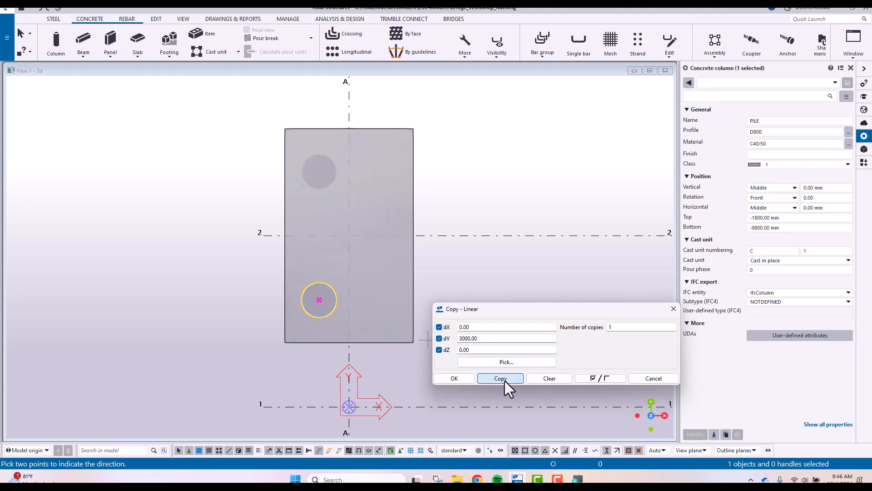
{"action": "right_click", "coordinate": [490, 207]}
{"action": "key", "text": "Escape"}
Copy the two piles along the footing's left side linearly by 1400 mm in X and 0 in Y
{"action": "left_click", "coordinate": [326, 186]}
{"action": "left_click", "coordinate": [327, 288], "text": "ctrl"}
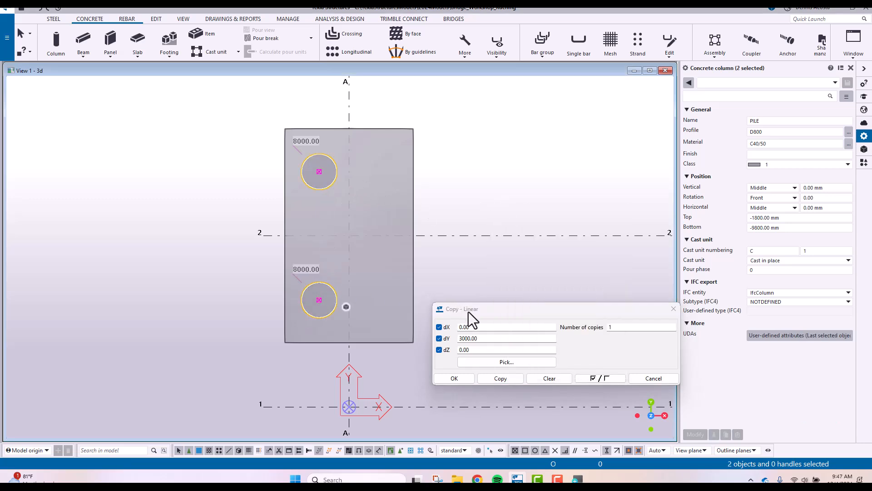
{"action": "double_click", "coordinate": [482, 339]}
{"action": "type", "text": "0"}
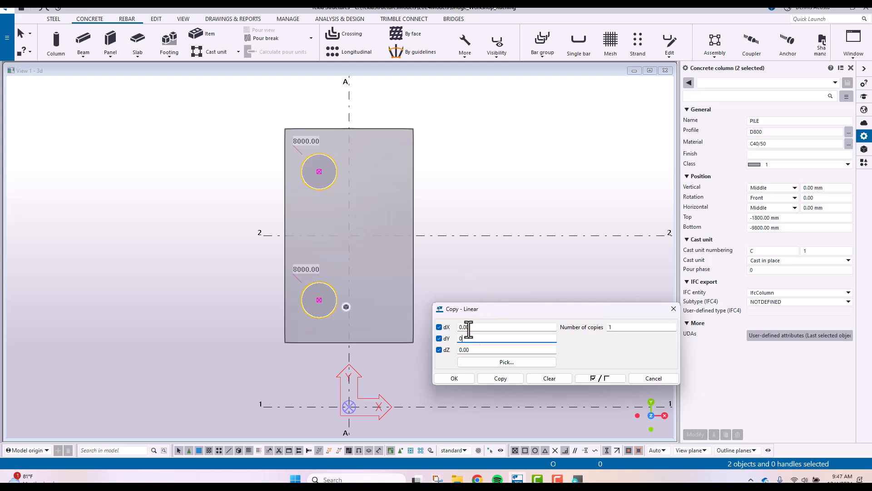
{"action": "key", "text": "shift+Tab"}
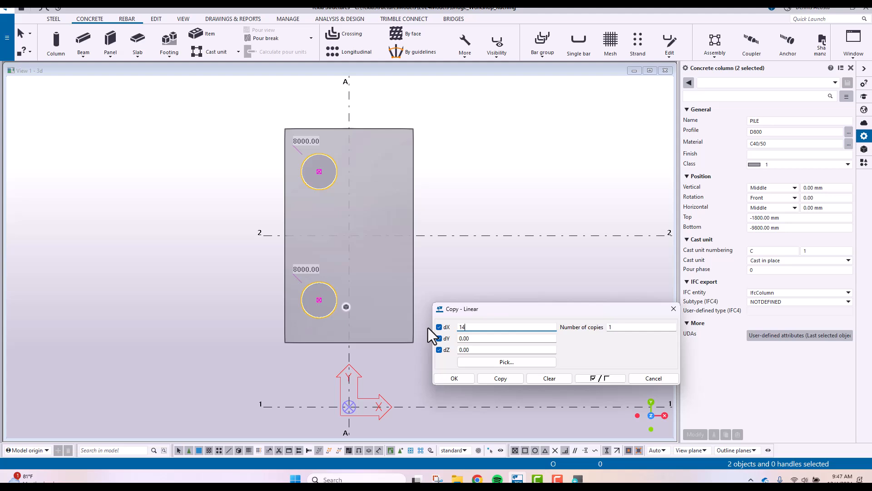
{"action": "left_click", "coordinate": [514, 382]}
{"action": "left_click", "coordinate": [674, 309]}
{"action": "right_click", "coordinate": [483, 163]}
{"action": "left_click", "coordinate": [494, 167]}
{"action": "left_click", "coordinate": [495, 167]}
{"action": "scroll", "coordinate": [388, 208], "scroll_direction": "up", "scroll_amount": 2}
{"action": "mouse_move", "coordinate": [298, 269]}
{"action": "middle_mouse_down", "text": "ctrl"}
{"action": "mouse_move", "coordinate": [362, 189]}
{"action": "mouse_move", "coordinate": [302, 169]}
{"action": "mouse_move", "coordinate": [323, 166]}
{"action": "mouse_move", "coordinate": [388, 106]}
{"action": "mouse_move", "coordinate": [440, 74]}
{"action": "mouse_move", "coordinate": [284, 109]}
{"action": "mouse_move", "coordinate": [459, 92]}
{"action": "mouse_move", "coordinate": [356, 97]}
{"action": "mouse_move", "coordinate": [360, 145]}
{"action": "mouse_move", "coordinate": [469, 214]}
{"action": "mouse_move", "coordinate": [379, 207]}
{"action": "mouse_move", "coordinate": [305, 172]}
{"action": "mouse_move", "coordinate": [262, 165]}
{"action": "mouse_move", "coordinate": [377, 209]}
{"action": "mouse_move", "coordinate": [343, 225]}
{"action": "mouse_move", "coordinate": [370, 240]}
{"action": "mouse_move", "coordinate": [313, 244]}
{"action": "mouse_move", "coordinate": [352, 236]}
{"action": "mouse_move", "coordinate": [290, 282]}
{"action": "middle_mouse_up", "text": "ctrl"}
{"action": "scroll", "coordinate": [378, 267], "scroll_direction": "up", "scroll_amount": 4}
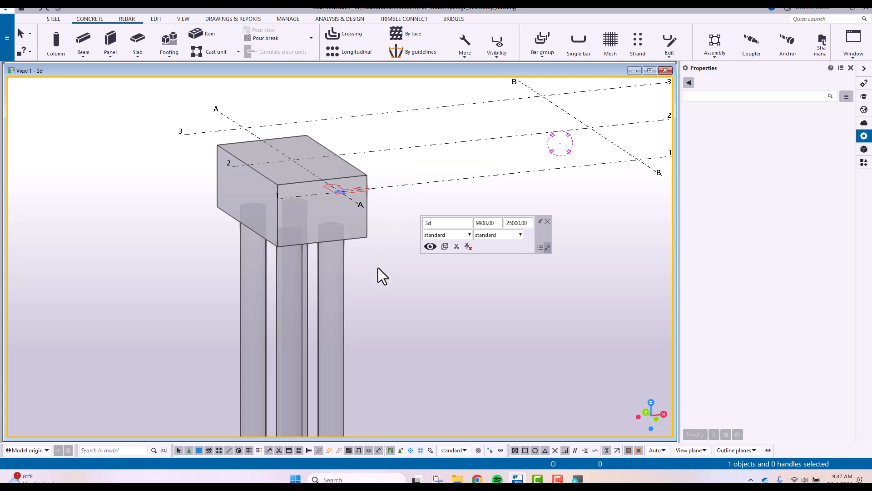
Examine the pad footing at A-2 and the four piles beneath it from several angles
{"action": "scroll", "coordinate": [377, 272], "scroll_direction": "down", "scroll_amount": 3}
{"action": "middle_click_drag", "start_coordinate": [368, 273], "coordinate": [360, 208]}
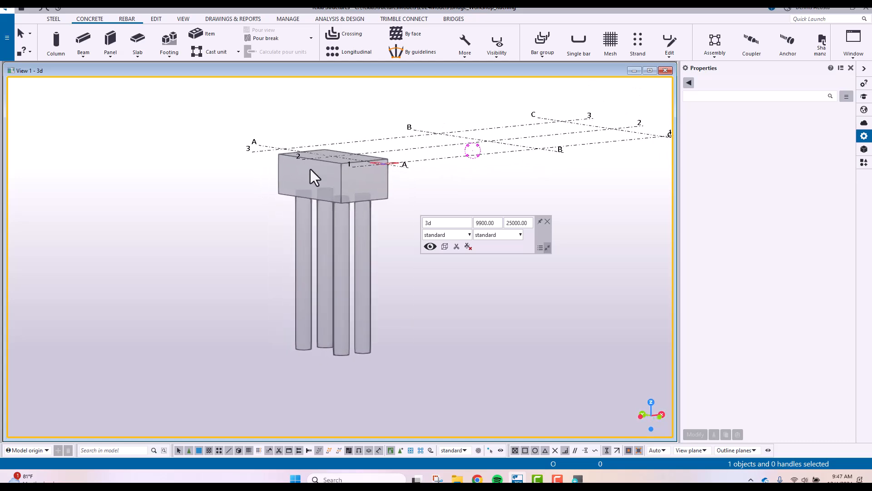
{"action": "scroll", "coordinate": [327, 171], "scroll_direction": "up", "scroll_amount": 5}
{"action": "middle_click_drag", "start_coordinate": [345, 202], "coordinate": [274, 196]}
{"action": "scroll", "coordinate": [274, 196], "scroll_direction": "down", "scroll_amount": 2}
{"action": "scroll", "coordinate": [300, 217], "scroll_direction": "up", "scroll_amount": 2}
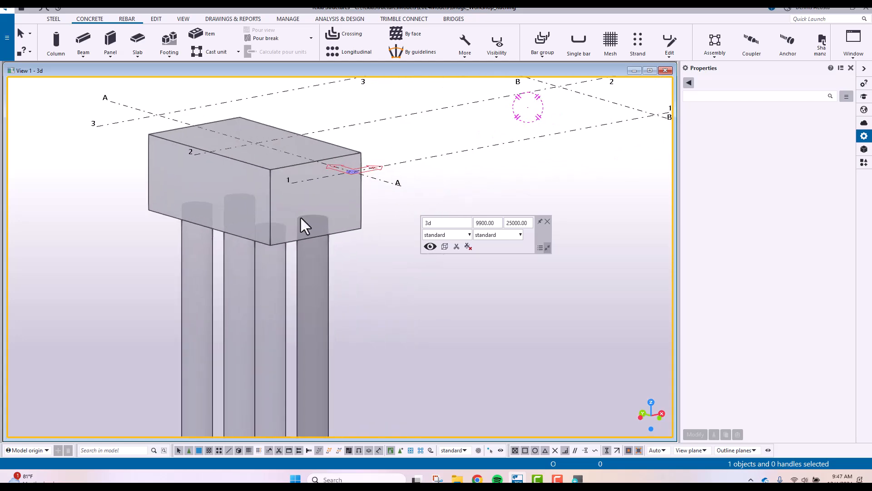
{"action": "left_click", "coordinate": [362, 198]}
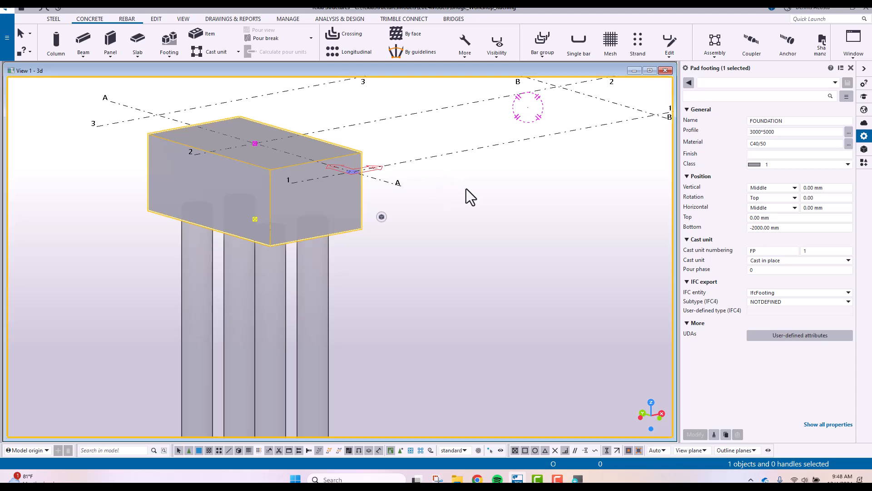
{"action": "left_click", "coordinate": [467, 199]}
{"action": "middle_click_drag", "start_coordinate": [443, 286], "coordinate": [426, 291]}
{"action": "scroll", "coordinate": [445, 282], "scroll_direction": "down", "scroll_amount": 3}
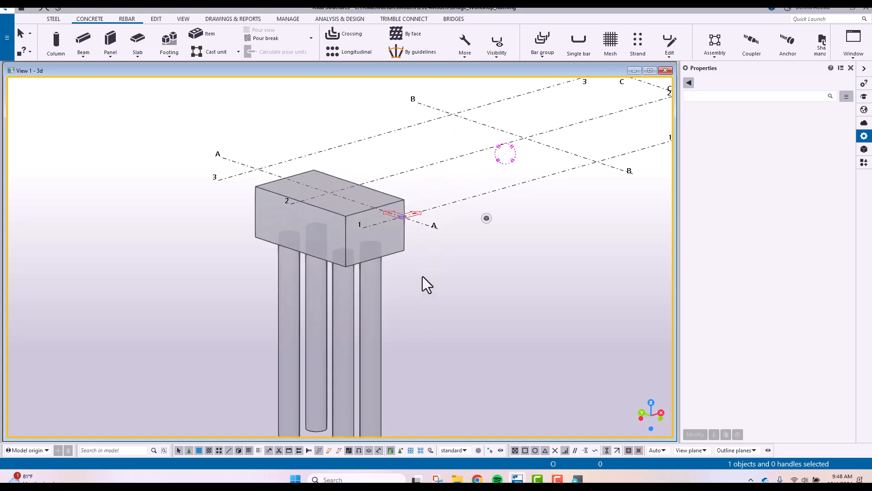
{"action": "middle_click_drag", "start_coordinate": [425, 306], "coordinate": [483, 266]}
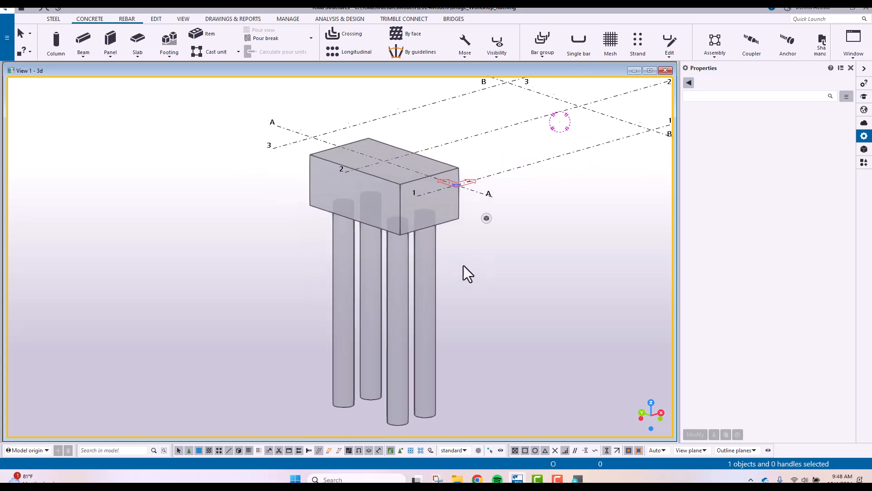
Delete the two piles at the pad footing's end nearest grid line 3
{"action": "left_click_drag", "start_coordinate": [361, 286], "coordinate": [279, 325]}
{"action": "key", "text": "Delete"}
{"action": "middle_click_drag", "start_coordinate": [380, 280], "coordinate": [355, 273]}
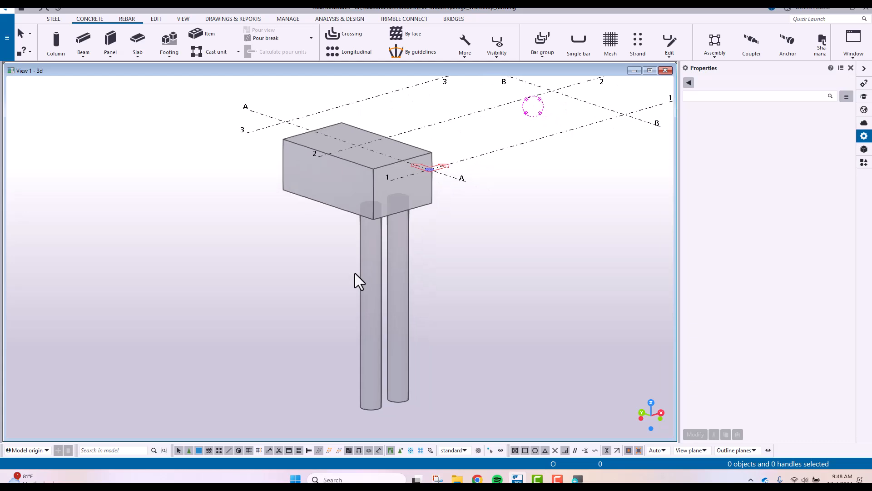
Mirror-copy the two remaining piles across grid line 2 to the footing's opposite end, using two points on that line and angle 0
{"action": "key", "text": "ctrl+p"}
{"action": "middle_click_drag", "start_coordinate": [128, 295], "coordinate": [316, 263]}
{"action": "scroll", "coordinate": [316, 263], "scroll_direction": "up", "scroll_amount": 3}
{"action": "left_click_drag", "start_coordinate": [156, 210], "coordinate": [454, 293]}
{"action": "scroll", "coordinate": [444, 298], "scroll_direction": "down", "scroll_amount": 2}
{"action": "right_click", "coordinate": [434, 239]}
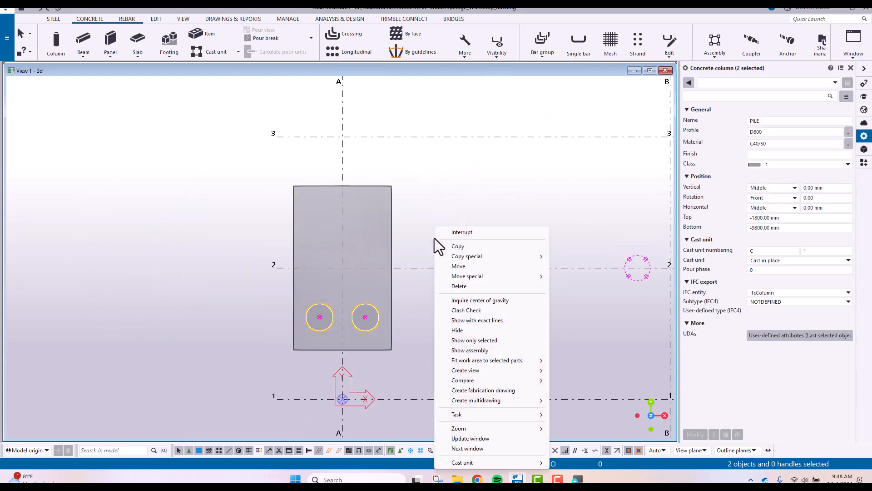
{"action": "mouse_move", "coordinate": [474, 257]}
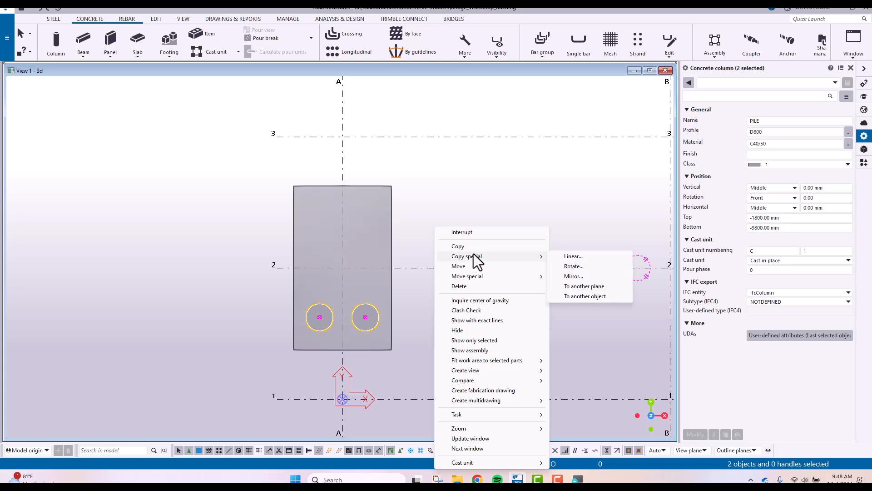
{"action": "left_click", "coordinate": [590, 277]}
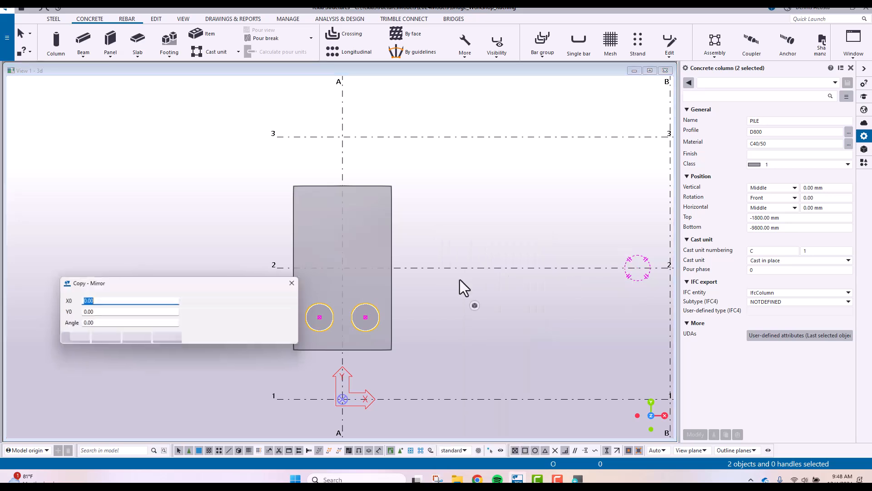
{"action": "left_click", "coordinate": [445, 267]}
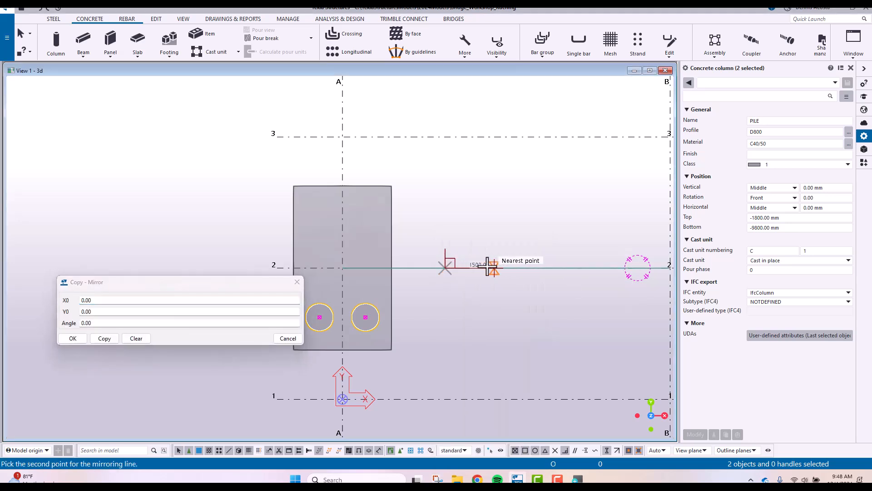
{"action": "left_click", "coordinate": [506, 268]}
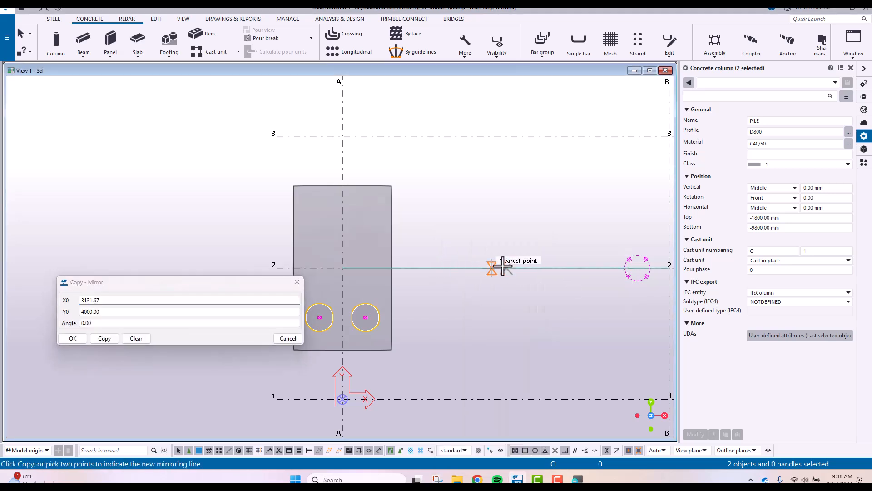
{"action": "left_click", "coordinate": [105, 338]}
{"action": "left_click", "coordinate": [73, 338]}
{"action": "right_click", "coordinate": [163, 236]}
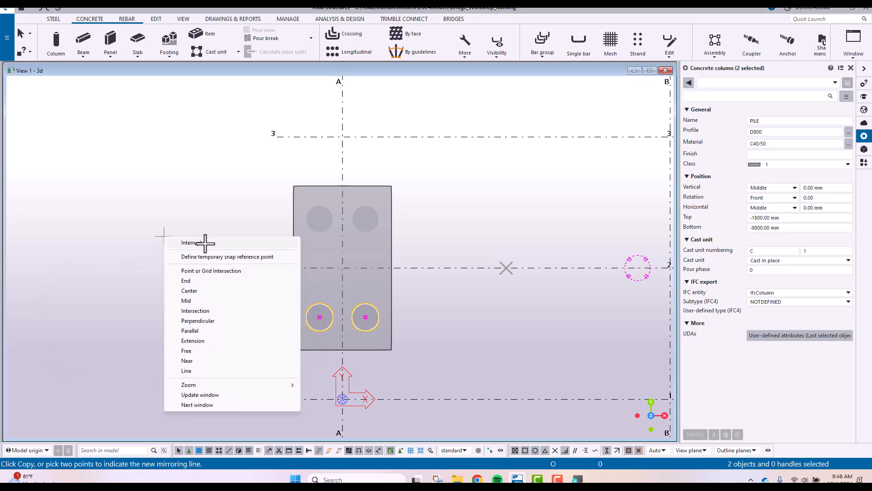
{"action": "left_click", "coordinate": [205, 243]}
{"action": "right_click", "coordinate": [211, 199]}
{"action": "left_click", "coordinate": [230, 204]}
{"action": "left_click", "coordinate": [350, 288]}
Set the pad footing's bottom level to -1500 mm
{"action": "scroll", "coordinate": [351, 287], "scroll_direction": "up", "scroll_amount": 1}
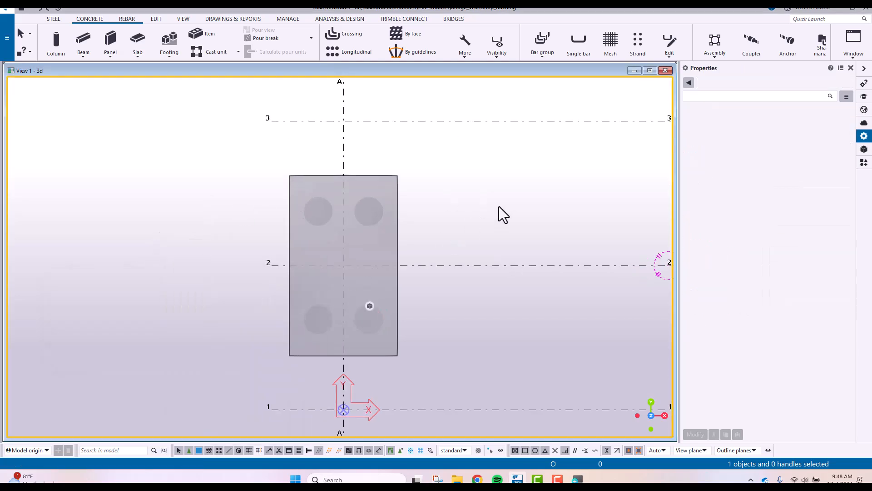
{"action": "scroll", "coordinate": [379, 317], "scroll_direction": "up", "scroll_amount": 3}
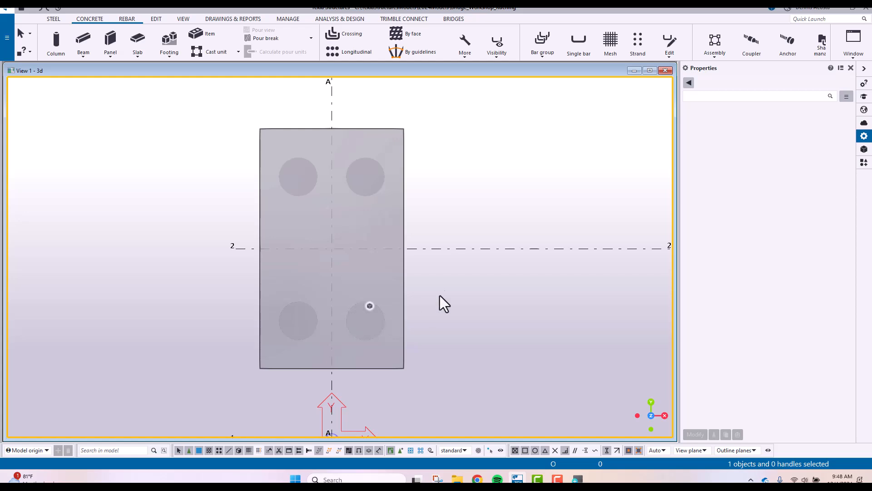
{"action": "key", "text": "ctrl+p"}
{"action": "middle_click_drag", "start_coordinate": [422, 268], "coordinate": [383, 117]}
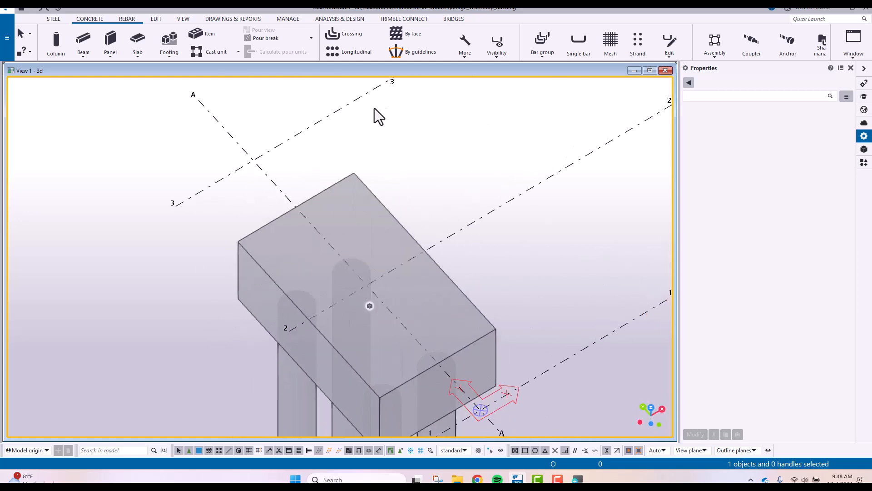
{"action": "scroll", "coordinate": [377, 177], "scroll_direction": "down", "scroll_amount": 3}
{"action": "scroll", "coordinate": [403, 182], "scroll_direction": "up", "scroll_amount": 8}
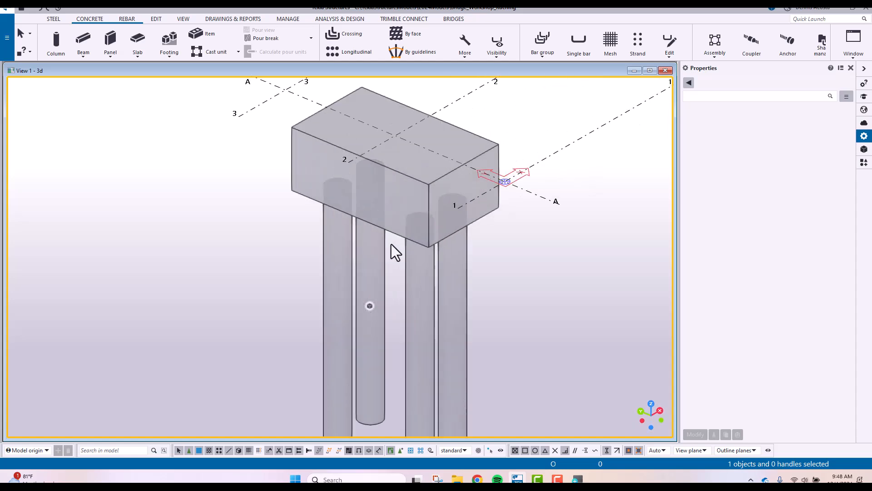
{"action": "left_click", "coordinate": [338, 227]}
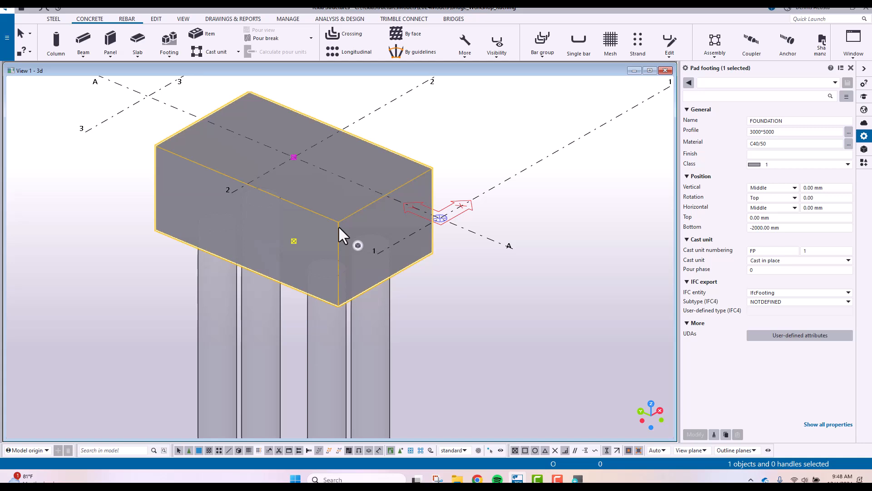
{"action": "left_click", "coordinate": [752, 227]}
{"action": "left_click_drag", "start_coordinate": [750, 228], "coordinate": [846, 240]}
{"action": "type", "text": "-1500"}
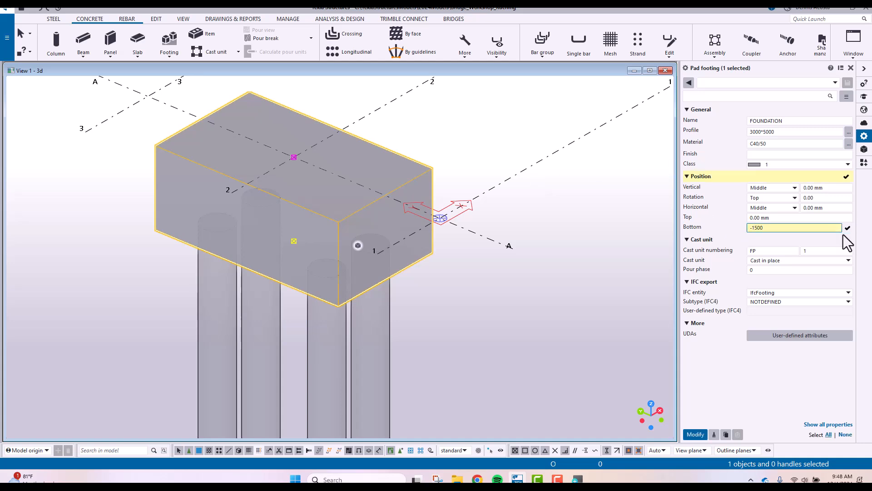
{"action": "key", "text": "Return"}
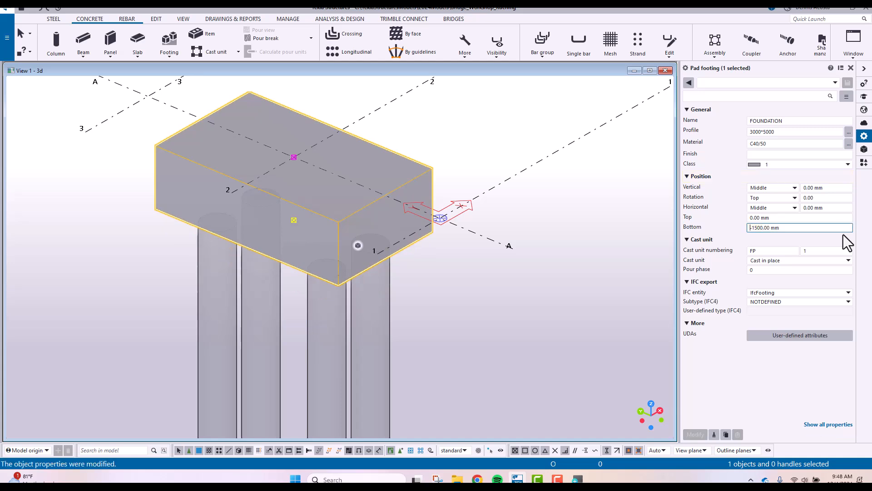
{"action": "left_click", "coordinate": [469, 163]}
Move all four piles up linearly by 500 mm in Z, with 0 in X and Y, into the pad footing
{"action": "scroll", "coordinate": [381, 268], "scroll_direction": "down", "scroll_amount": 4}
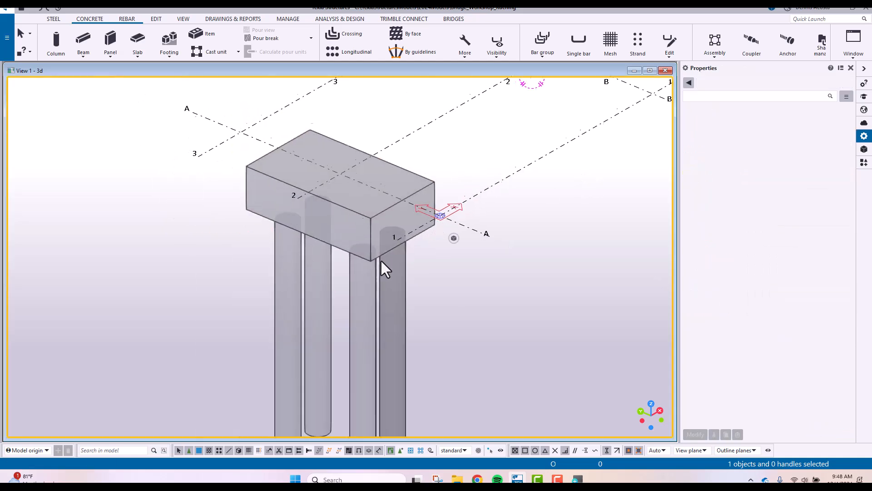
{"action": "middle_click_drag", "start_coordinate": [414, 197], "coordinate": [428, 253], "text": "ctrl"}
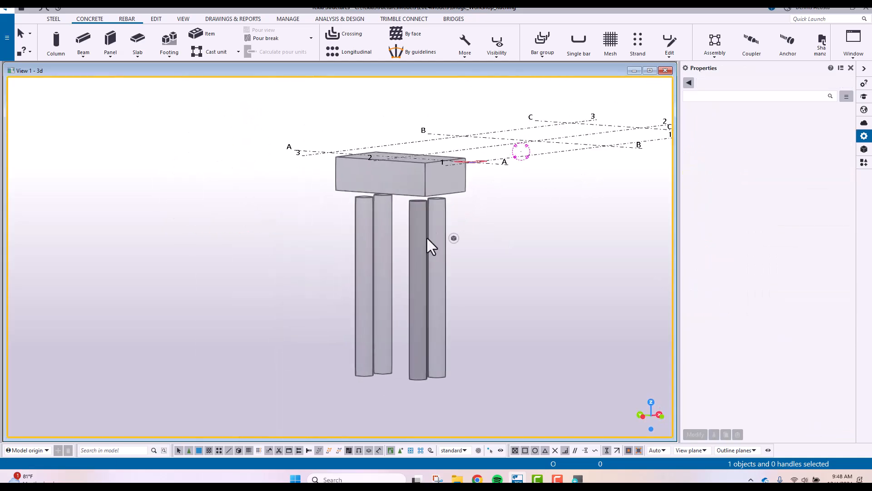
{"action": "scroll", "coordinate": [427, 218], "scroll_direction": "up", "scroll_amount": 3}
{"action": "middle_click_drag", "start_coordinate": [426, 186], "coordinate": [407, 206], "text": "ctrl"}
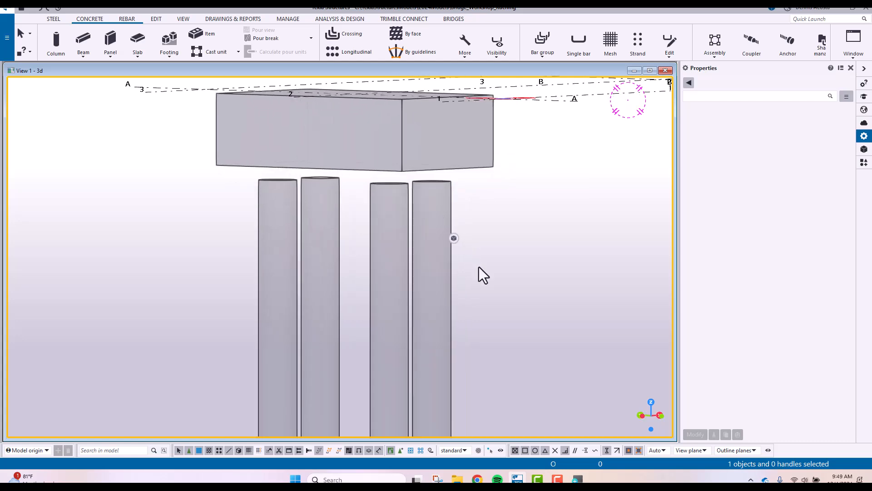
{"action": "left_click_drag", "start_coordinate": [492, 291], "coordinate": [182, 346]}
{"action": "right_click", "coordinate": [395, 260]}
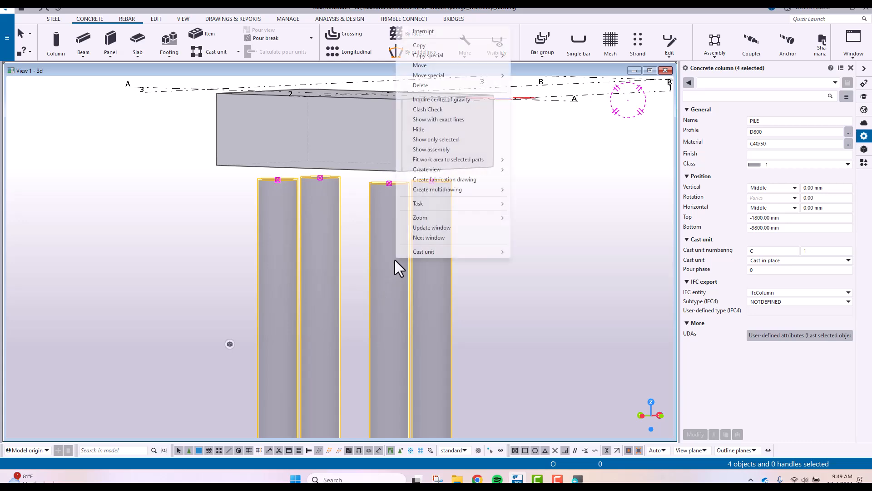
{"action": "mouse_move", "coordinate": [450, 77]}
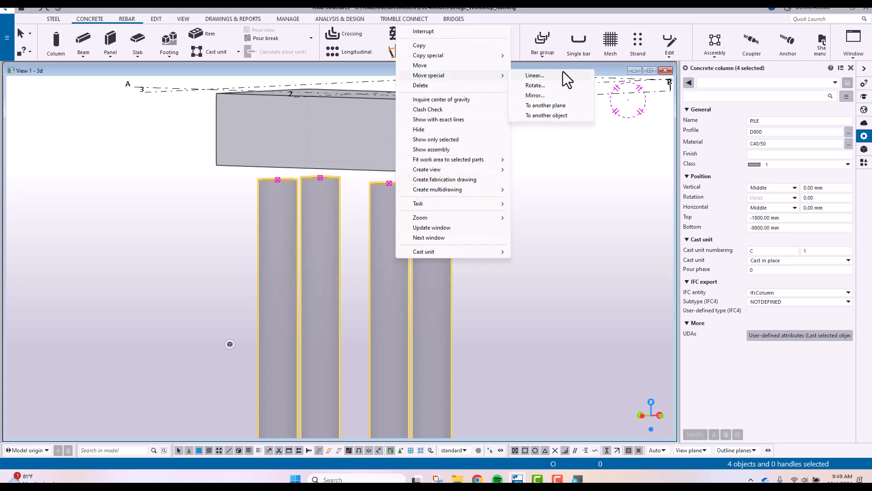
{"action": "left_click", "coordinate": [541, 75]}
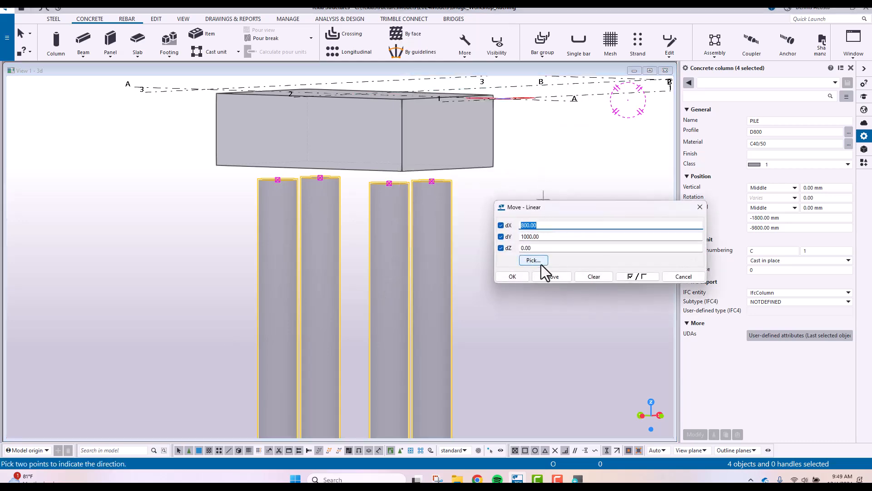
{"action": "left_click", "coordinate": [592, 277]}
{"action": "left_click", "coordinate": [545, 247]}
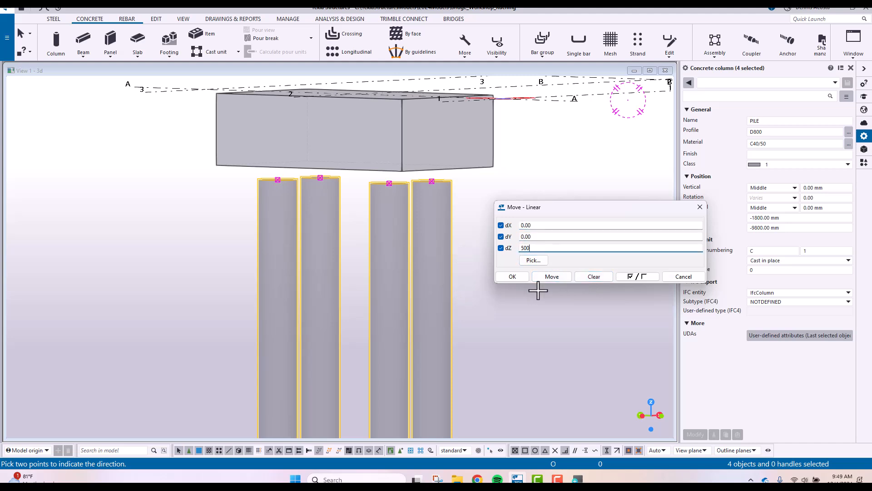
{"action": "left_click", "coordinate": [551, 277]}
{"action": "right_click", "coordinate": [549, 131]}
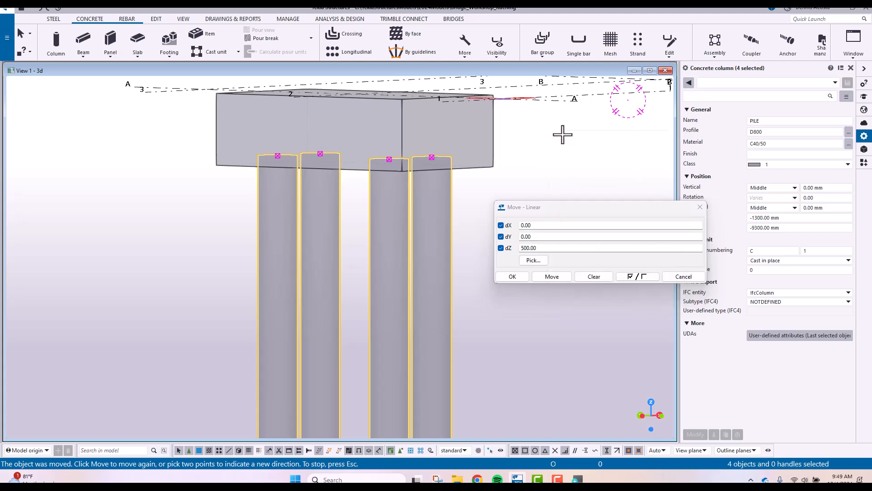
{"action": "left_click", "coordinate": [562, 135]}
{"action": "left_click", "coordinate": [464, 211]}
{"action": "scroll", "coordinate": [454, 214], "scroll_direction": "down", "scroll_amount": 2}
{"action": "middle_click_drag", "start_coordinate": [410, 222], "coordinate": [354, 280], "text": "ctrl"}
{"action": "scroll", "coordinate": [354, 280], "scroll_direction": "up", "scroll_amount": 6}
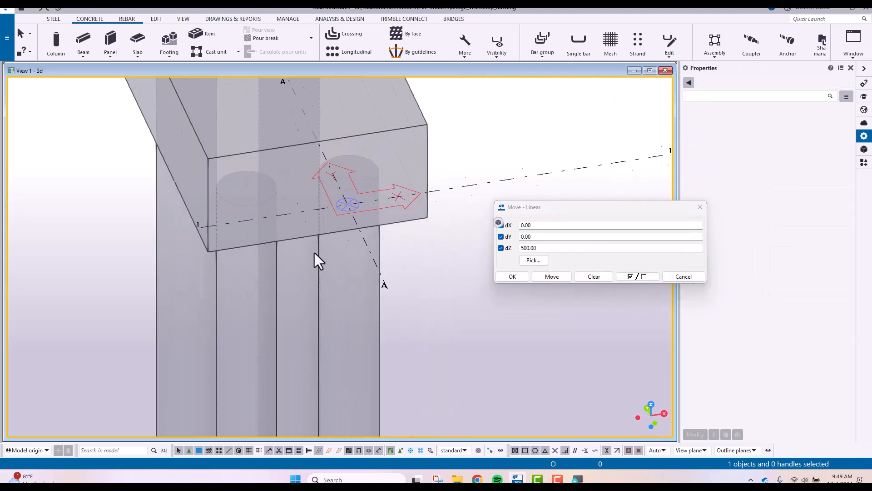
{"action": "middle_click_drag", "start_coordinate": [305, 162], "coordinate": [424, 173], "text": "ctrl"}
{"action": "left_click", "coordinate": [700, 207]}
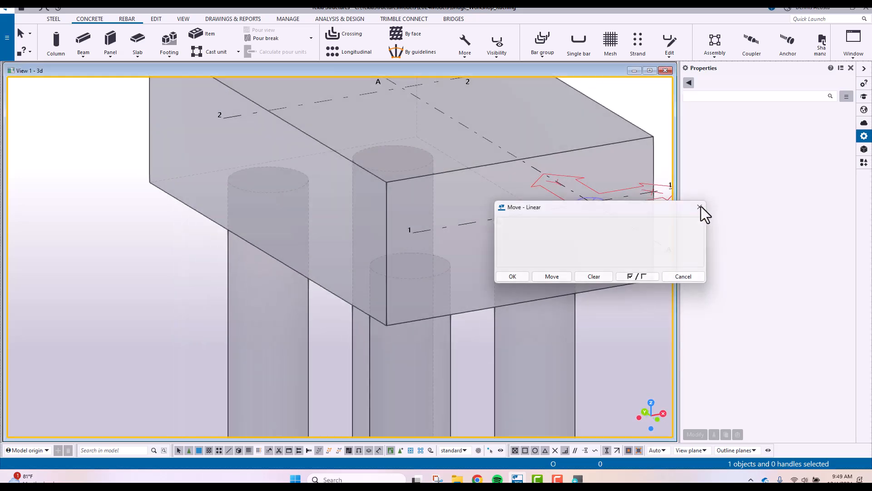
Examine how the four raised piles sit in the underside of the pad footing
{"action": "scroll", "coordinate": [467, 258], "scroll_direction": "down", "scroll_amount": 4}
{"action": "middle_click_drag", "start_coordinate": [477, 256], "coordinate": [395, 233]}
{"action": "scroll", "coordinate": [369, 217], "scroll_direction": "down", "scroll_amount": 2}
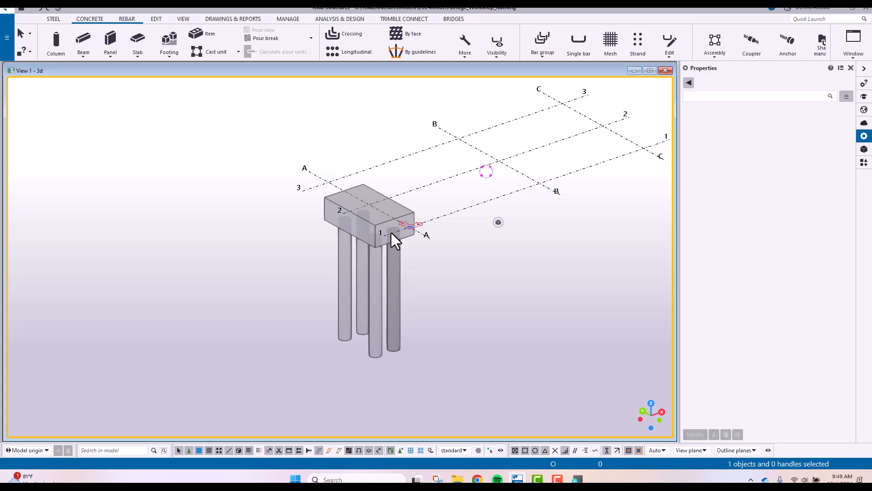
{"action": "scroll", "coordinate": [390, 250], "scroll_direction": "down", "scroll_amount": 1}
{"action": "scroll", "coordinate": [385, 266], "scroll_direction": "up", "scroll_amount": 4}
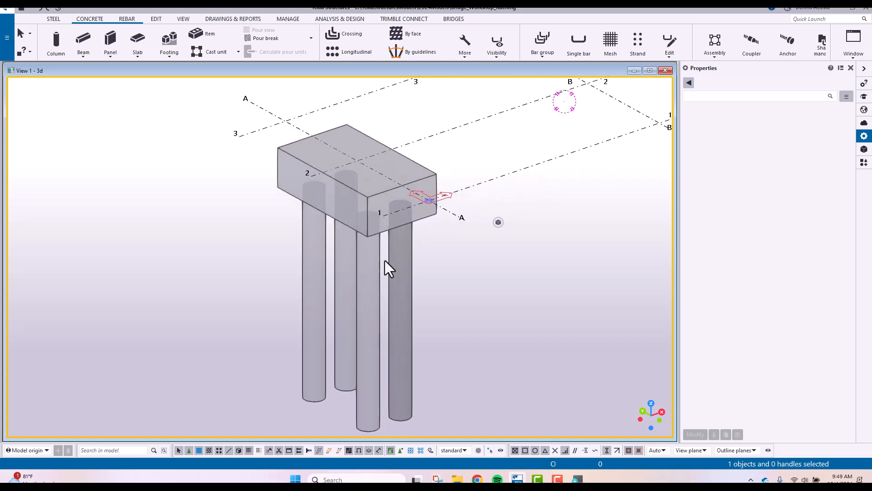
{"action": "scroll", "coordinate": [385, 241], "scroll_direction": "up", "scroll_amount": 2}
{"action": "middle_click_drag", "start_coordinate": [384, 241], "coordinate": [394, 216], "text": "ctrl"}
{"action": "scroll", "coordinate": [348, 194], "scroll_direction": "down", "scroll_amount": 2}
{"action": "scroll", "coordinate": [394, 217], "scroll_direction": "up", "scroll_amount": 5}
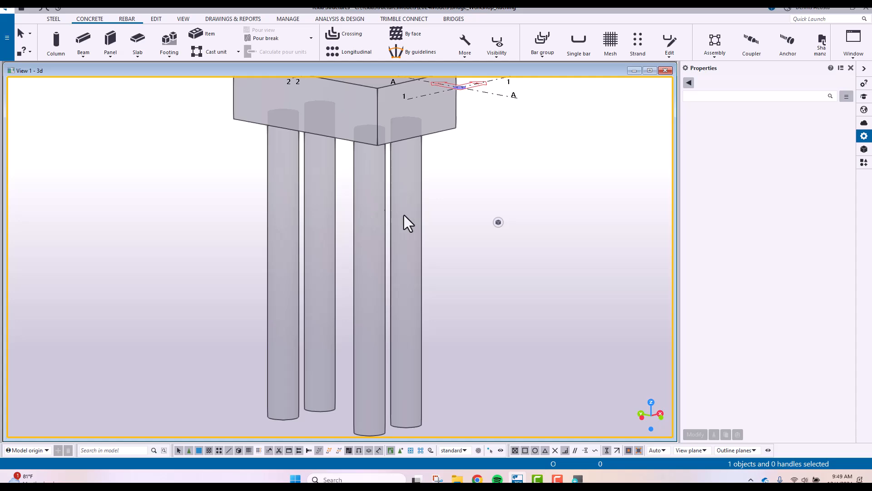
Set the profile of all four piles beneath the pad footing to D650
{"action": "left_click_drag", "start_coordinate": [452, 238], "coordinate": [315, 255]}
{"action": "left_click_drag", "start_coordinate": [460, 195], "coordinate": [222, 235]}
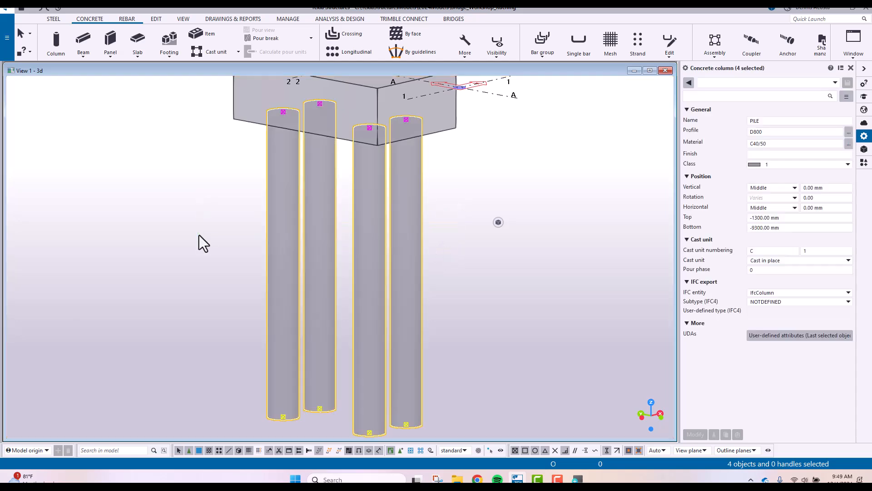
{"action": "left_click", "coordinate": [754, 132]}
{"action": "left_click_drag", "start_coordinate": [754, 132], "coordinate": [764, 133]}
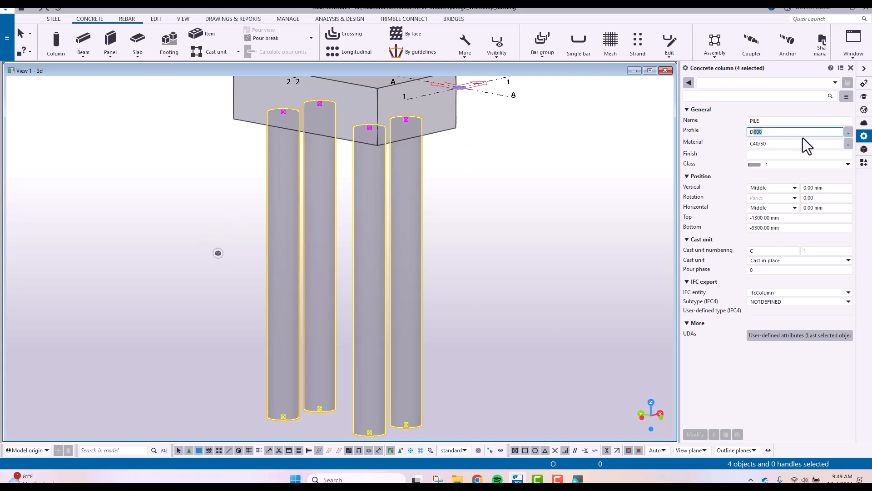
{"action": "type", "text": "650"}
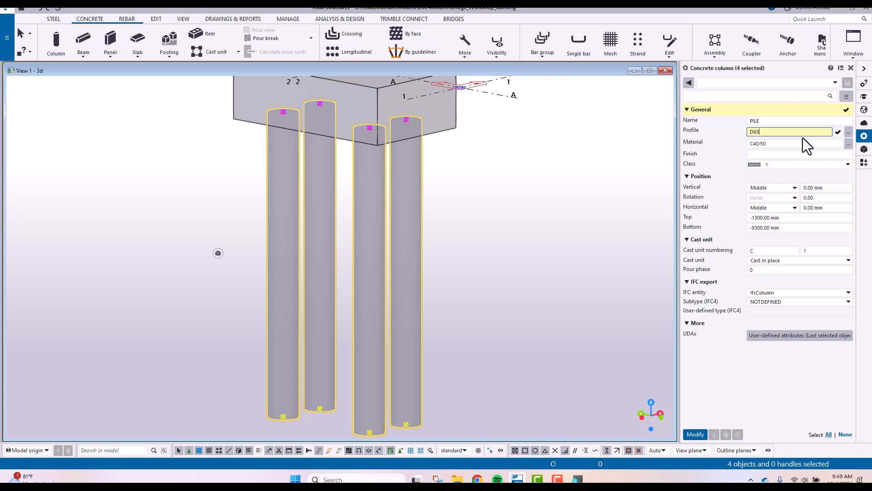
{"action": "key", "text": "Return"}
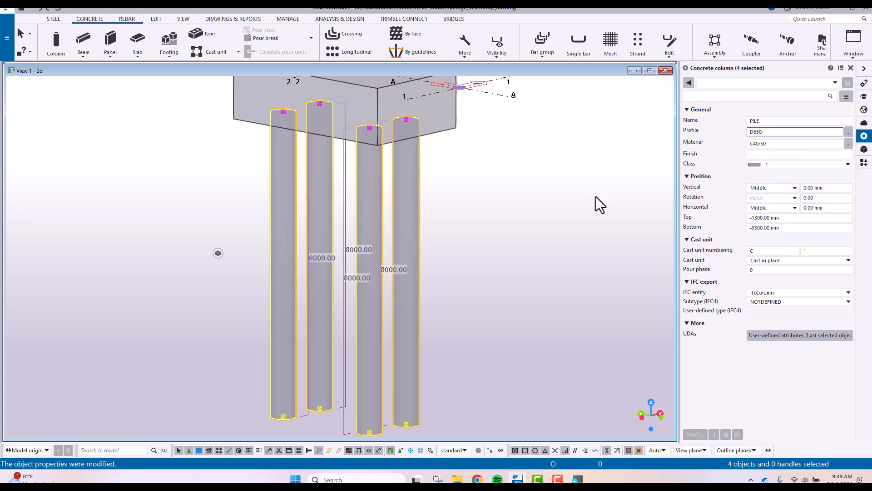
Examine the resized piles and pad footing from several angles, including their position on the whole grid
{"action": "left_click", "coordinate": [506, 238]}
{"action": "scroll", "coordinate": [425, 234], "scroll_direction": "down", "scroll_amount": 2}
{"action": "middle_click_drag", "start_coordinate": [388, 219], "coordinate": [402, 198], "text": "ctrl"}
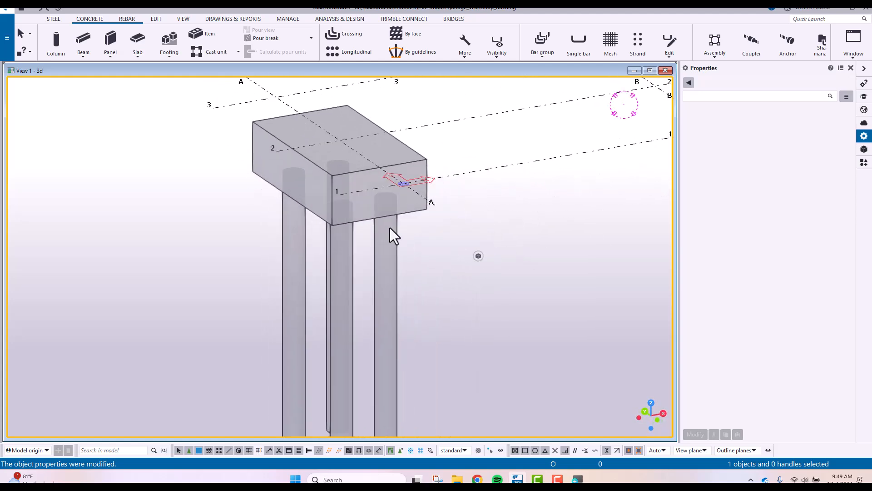
{"action": "middle_click_drag", "start_coordinate": [397, 253], "coordinate": [392, 218]}
{"action": "middle_click_drag", "start_coordinate": [376, 257], "coordinate": [399, 260]}
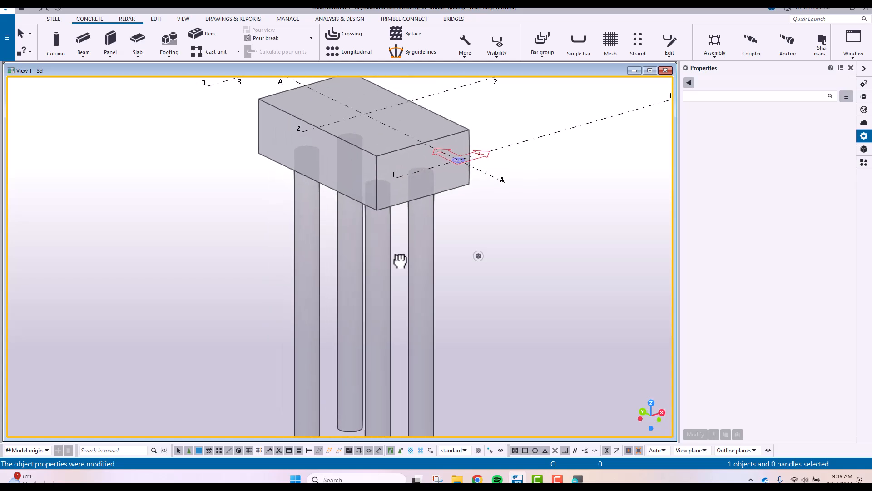
{"action": "mouse_move", "coordinate": [421, 222]}
{"action": "middle_mouse_down"}
{"action": "mouse_move", "coordinate": [421, 207]}
{"action": "mouse_move", "coordinate": [451, 190]}
{"action": "mouse_move", "coordinate": [430, 207]}
{"action": "middle_mouse_up"}
{"action": "scroll", "coordinate": [413, 211], "scroll_direction": "down", "scroll_amount": 3}
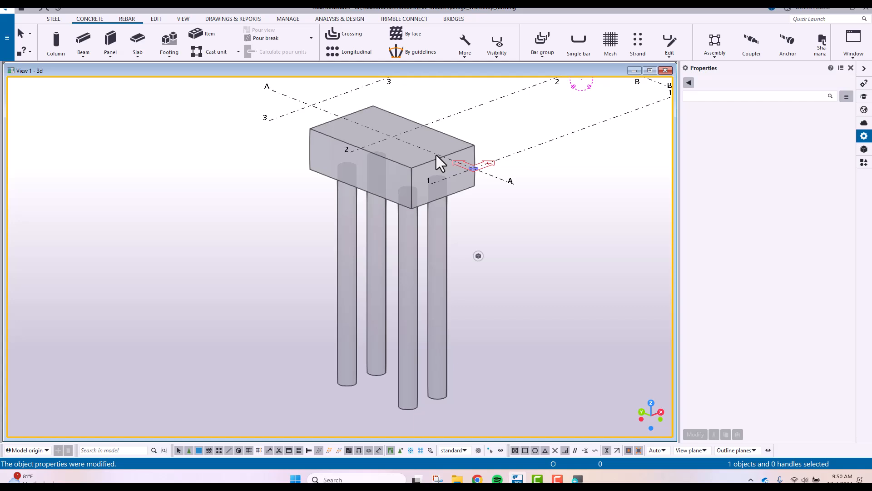
{"action": "scroll", "coordinate": [481, 253], "scroll_direction": "down", "scroll_amount": 5}
{"action": "middle_click_drag", "start_coordinate": [494, 255], "coordinate": [448, 265]}
{"action": "scroll", "coordinate": [313, 201], "scroll_direction": "up", "scroll_amount": 5}
{"action": "scroll", "coordinate": [364, 213], "scroll_direction": "down", "scroll_amount": 4}
{"action": "scroll", "coordinate": [451, 239], "scroll_direction": "down", "scroll_amount": 3}
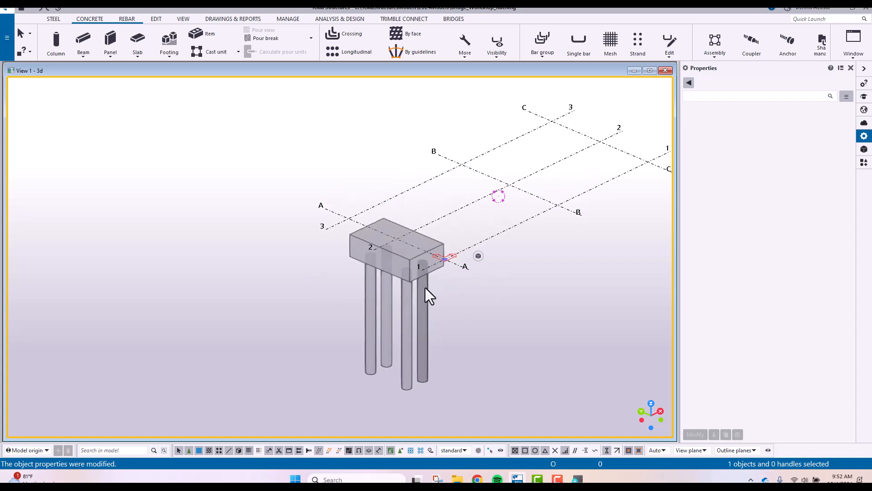
Switch to a plan view of the pad footing, centred closely on grid intersection A-2
{"action": "key", "text": "ctrl+p"}
{"action": "scroll", "coordinate": [361, 244], "scroll_direction": "up", "scroll_amount": 5}
{"action": "scroll", "coordinate": [323, 208], "scroll_direction": "up", "scroll_amount": 2}
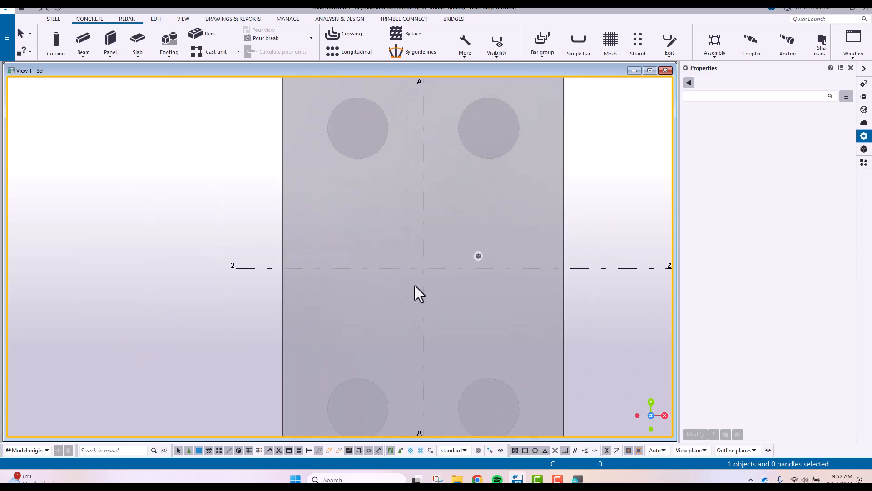
{"action": "middle_click_drag", "start_coordinate": [418, 284], "coordinate": [411, 279]}
{"action": "left_click", "coordinate": [396, 271]}
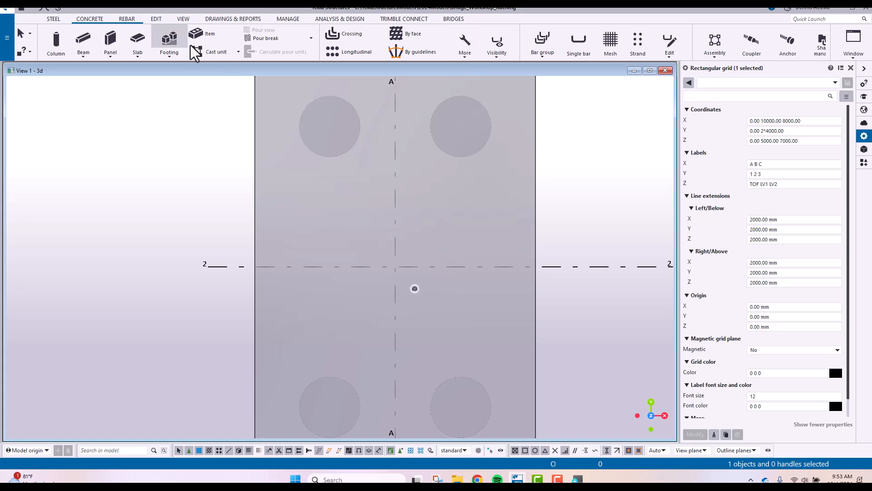
Set up points along the extension of two picked points with distances 600 and -1200 mm, allowing nearest-point snapping
{"action": "left_click", "coordinate": [156, 19]}
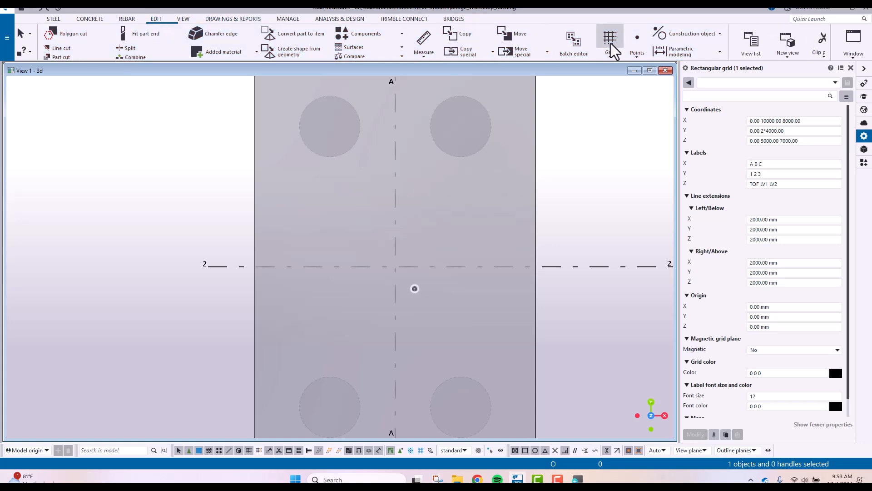
{"action": "left_click", "coordinate": [636, 45]}
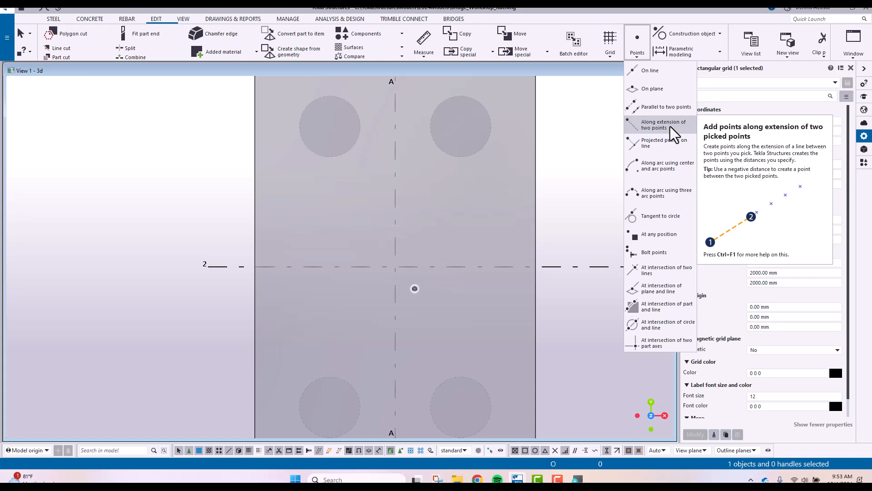
{"action": "left_click", "coordinate": [154, 20]}
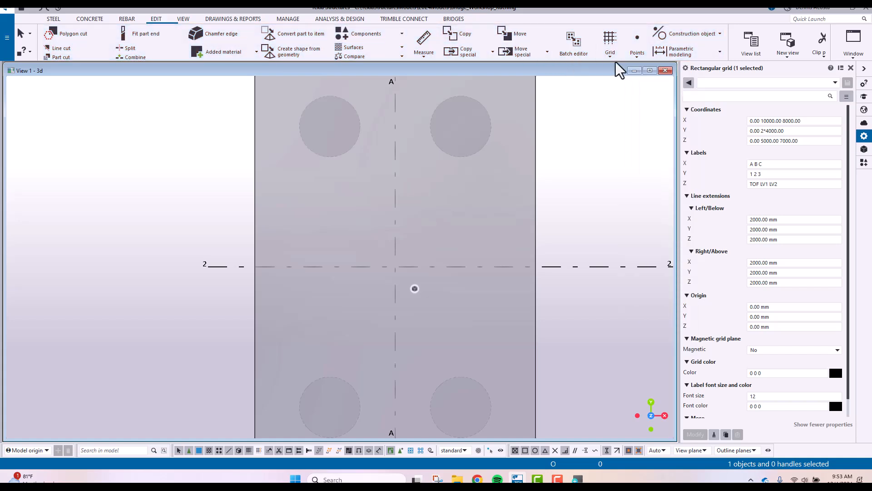
{"action": "left_click", "coordinate": [639, 56]}
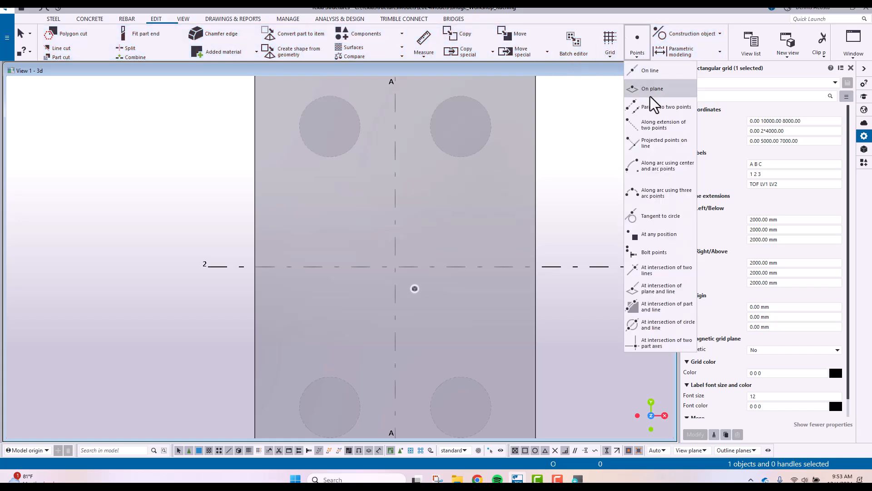
{"action": "left_click", "coordinate": [655, 126]}
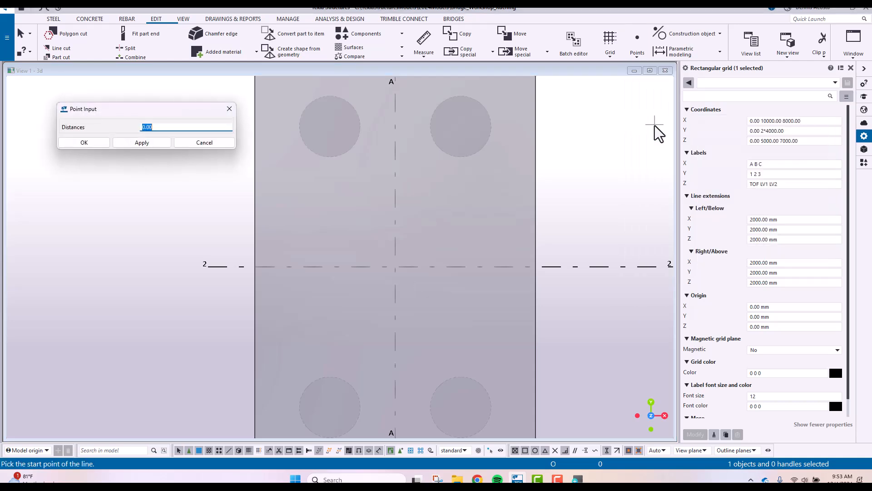
{"action": "left_click_drag", "start_coordinate": [174, 111], "coordinate": [587, 110]}
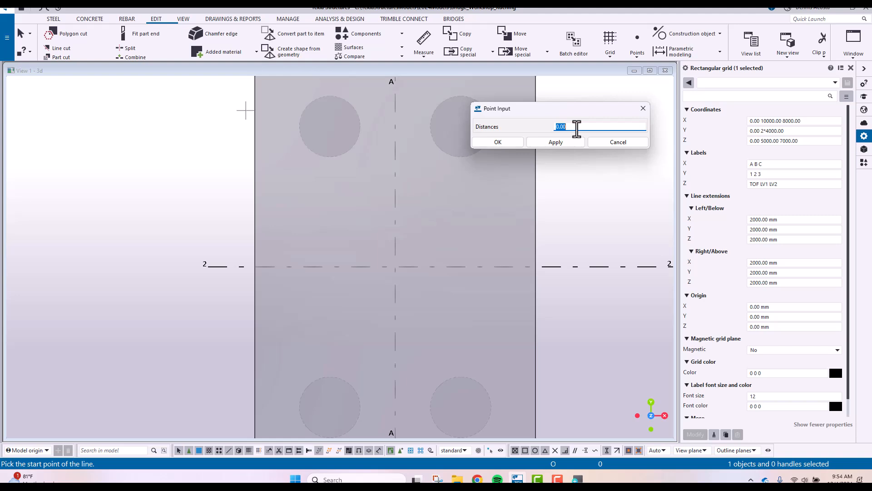
{"action": "type", "text": "600"}
{"action": "type", "text": "-1200"}
{"action": "left_click", "coordinate": [638, 50]}
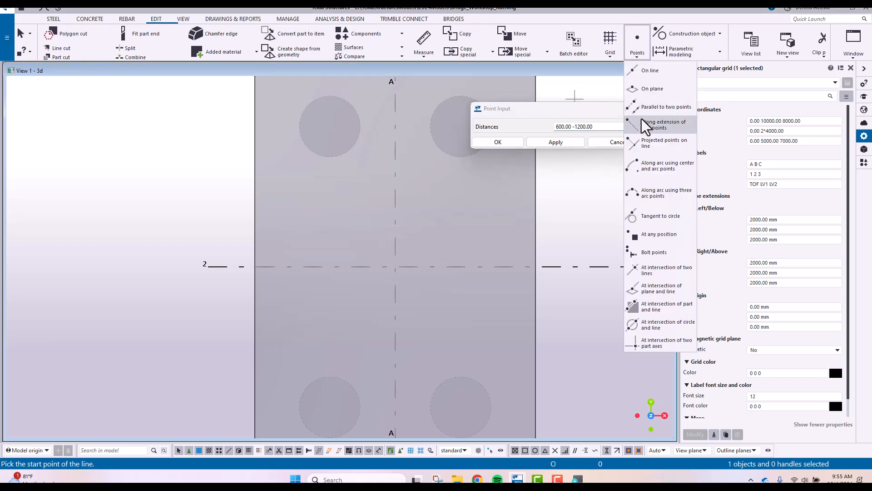
{"action": "left_click", "coordinate": [560, 142]}
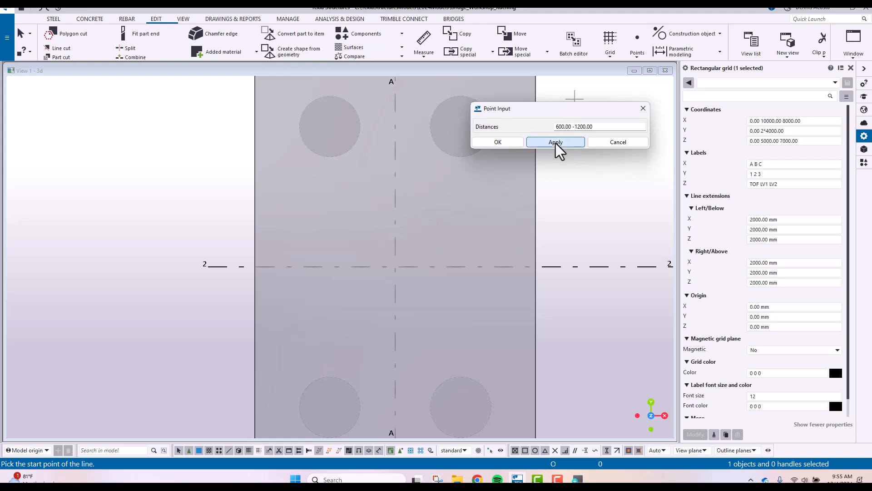
{"action": "left_click", "coordinate": [594, 453]}
{"action": "left_click", "coordinate": [556, 453]}
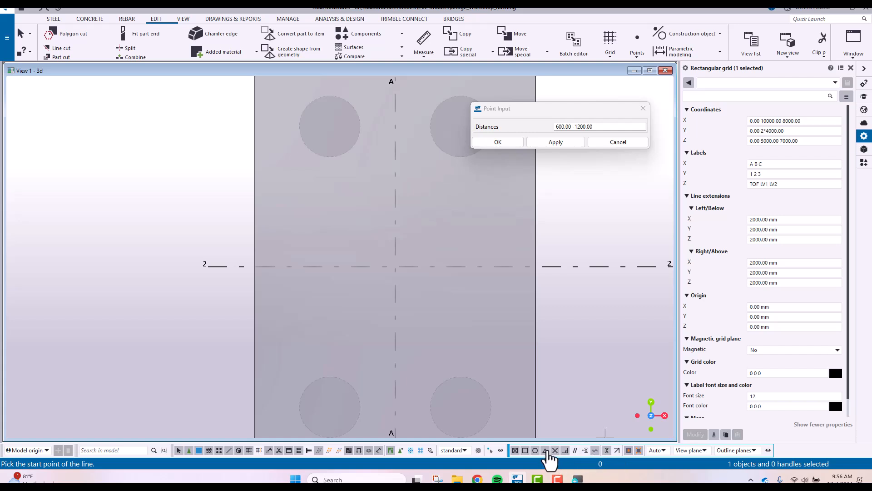
Create the two extension points on grid line 2, picking from the footing side away from grid B to intersection A-2
{"action": "left_click", "coordinate": [291, 267]}
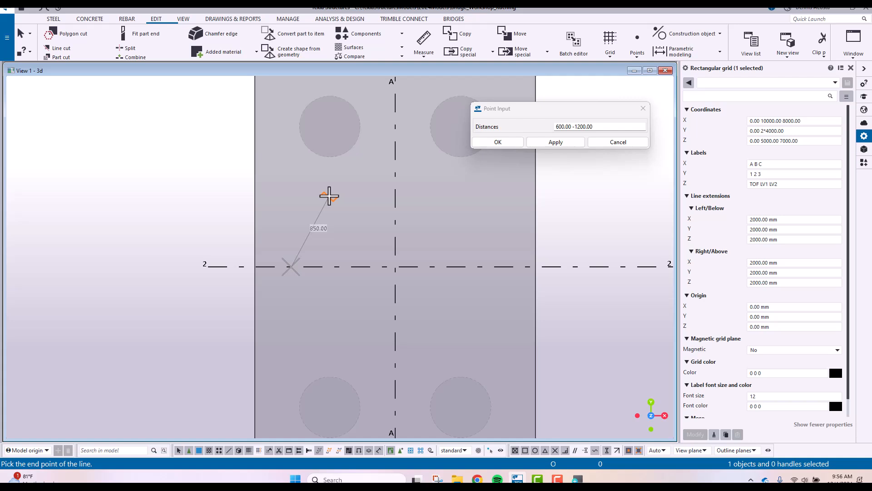
{"action": "left_click", "coordinate": [394, 269]}
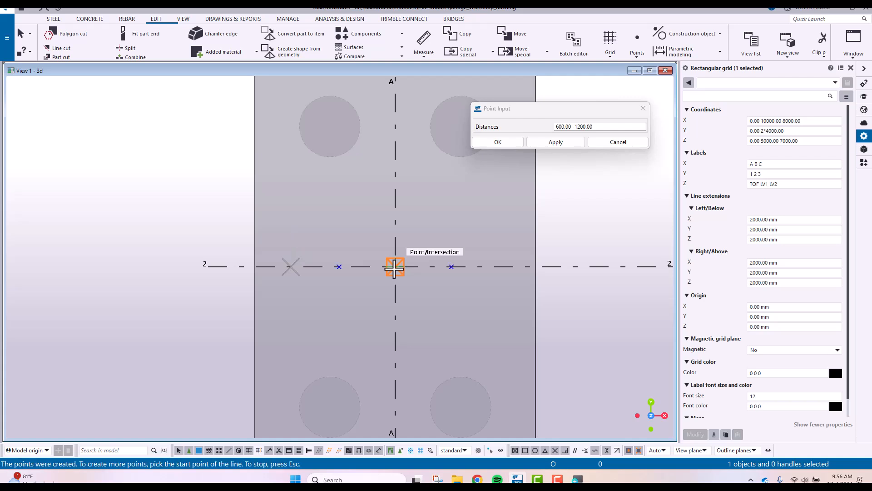
{"action": "right_click", "coordinate": [497, 207]}
{"action": "left_click", "coordinate": [515, 217]}
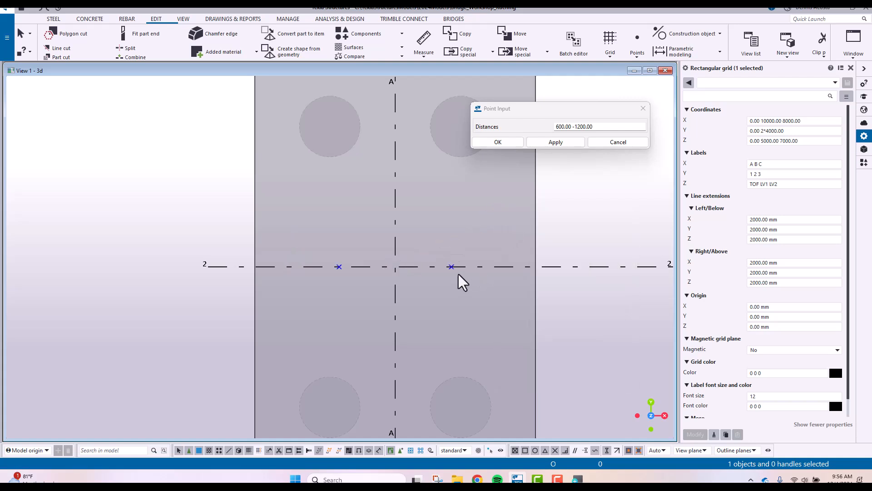
Measure from grid intersection A-2 to the point on the grid B side, and between the two new points
{"action": "left_click", "coordinate": [423, 40]}
{"action": "left_click", "coordinate": [396, 265]}
{"action": "left_click", "coordinate": [451, 267]}
{"action": "left_click", "coordinate": [432, 303]}
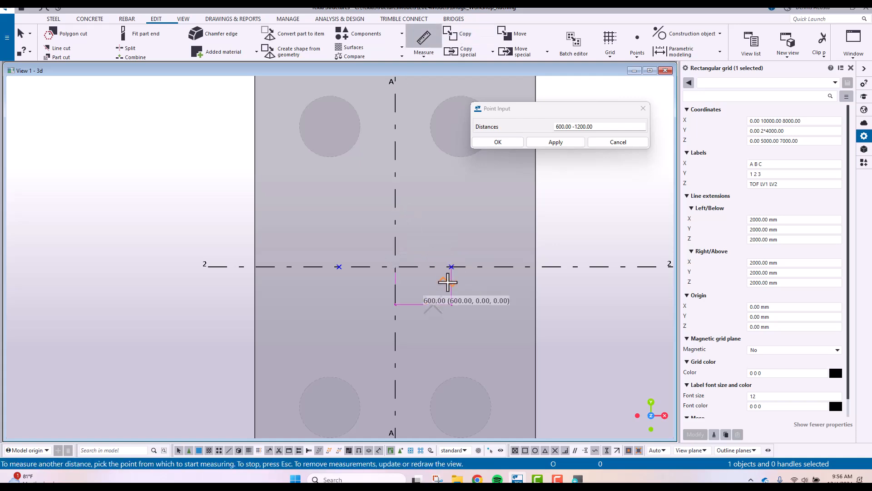
{"action": "left_click", "coordinate": [451, 266]}
{"action": "left_click", "coordinate": [339, 267]}
{"action": "left_click", "coordinate": [364, 212]}
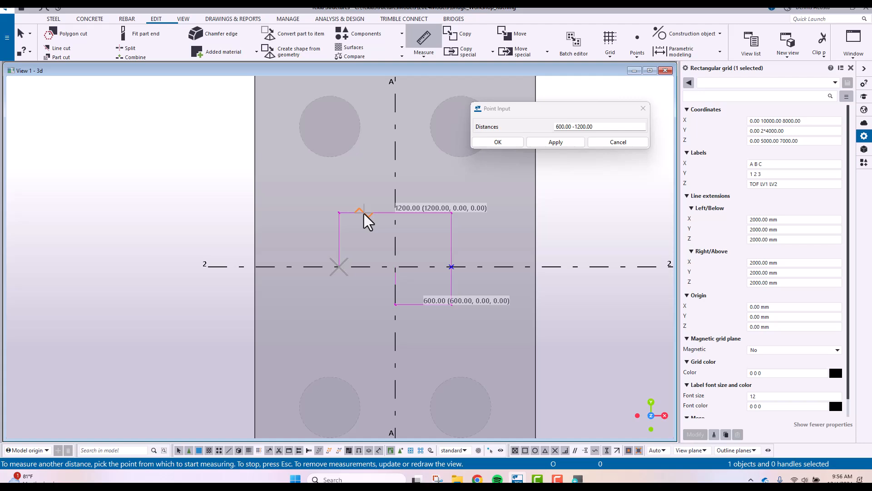
{"action": "right_click", "coordinate": [301, 182]}
{"action": "left_click", "coordinate": [338, 185]}
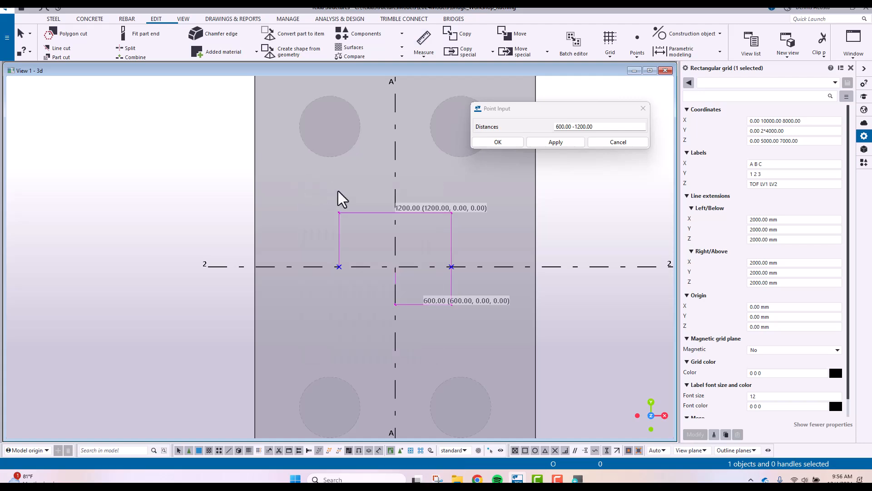
Delete the two points on grid line 2 and redraw the view to clear the measurements
{"action": "left_click_drag", "start_coordinate": [323, 185], "coordinate": [481, 334]}
{"action": "key", "text": "Escape"}
{"action": "left_click", "coordinate": [337, 181]}
{"action": "right_click", "coordinate": [415, 193]}
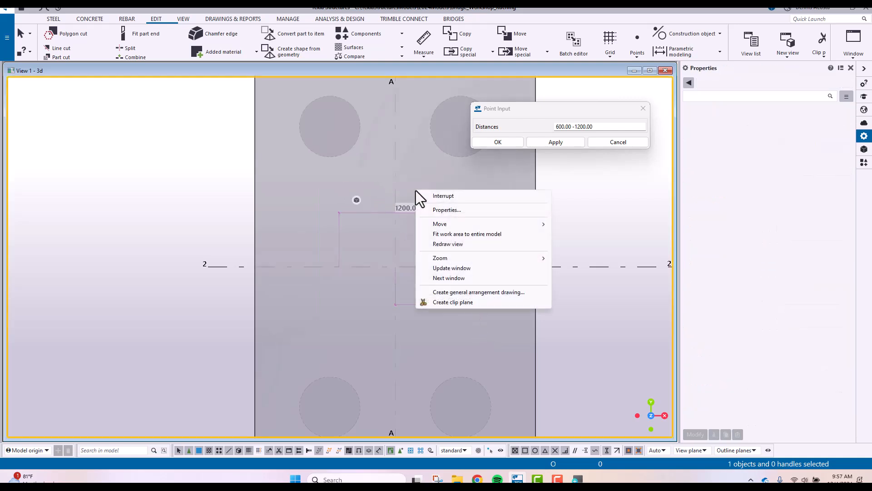
{"action": "left_click", "coordinate": [449, 243]}
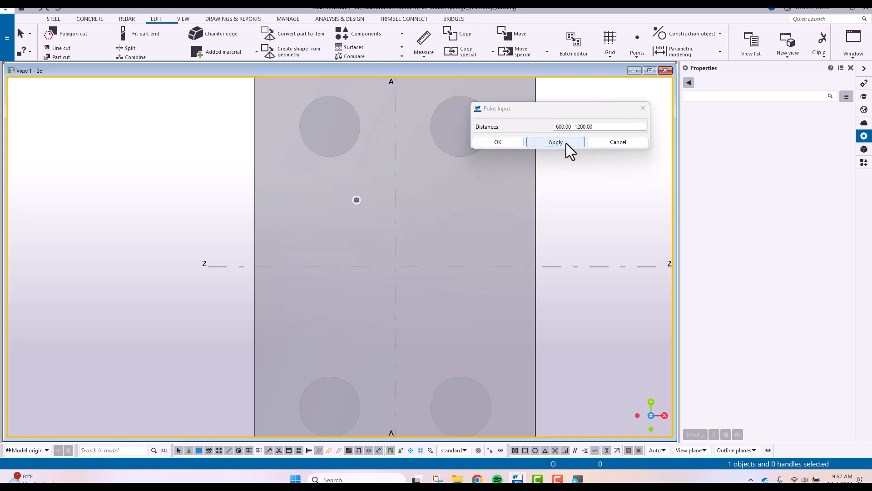
Create extension points at 600 and -1200 mm on grid line 2, picking from its grid B side to intersection A-2
{"action": "left_click", "coordinate": [637, 53]}
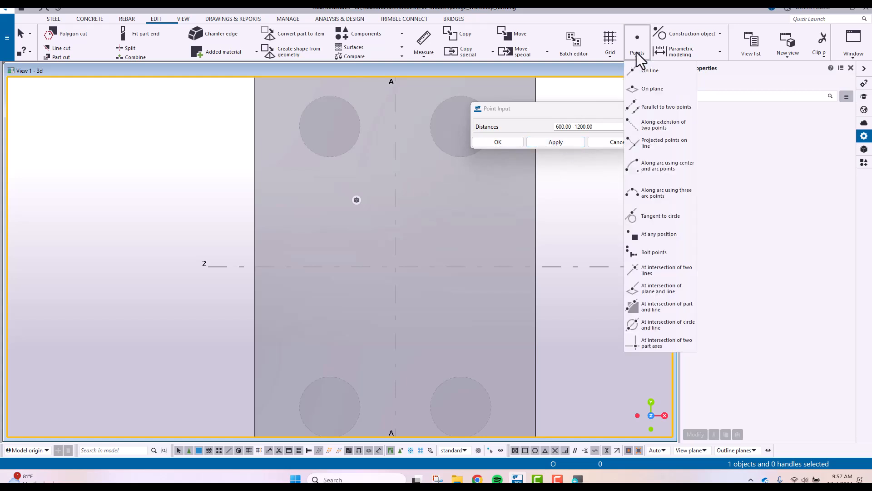
{"action": "left_click", "coordinate": [650, 127]}
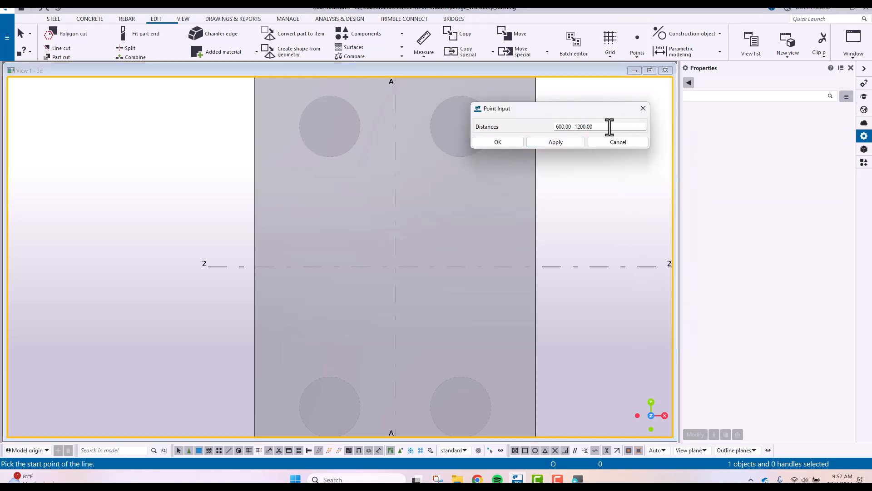
{"action": "left_click_drag", "start_coordinate": [596, 127], "coordinate": [498, 131]}
{"action": "left_click", "coordinate": [552, 144]}
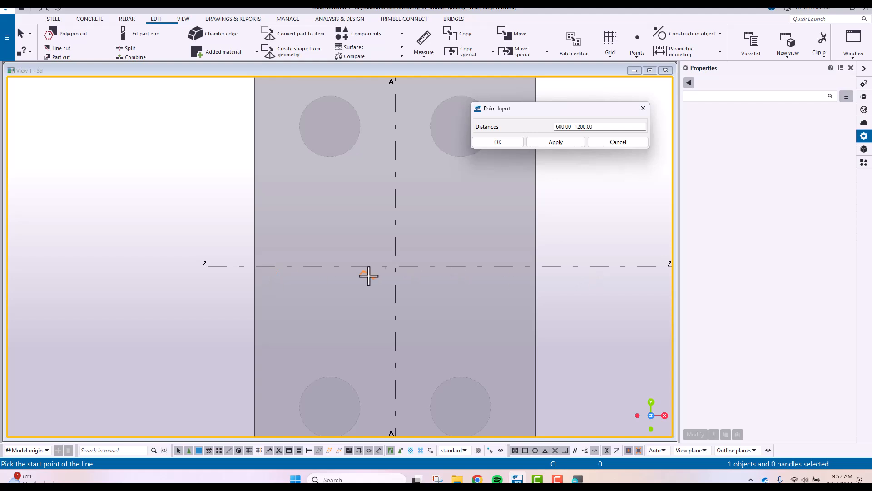
{"action": "left_click", "coordinate": [494, 266]}
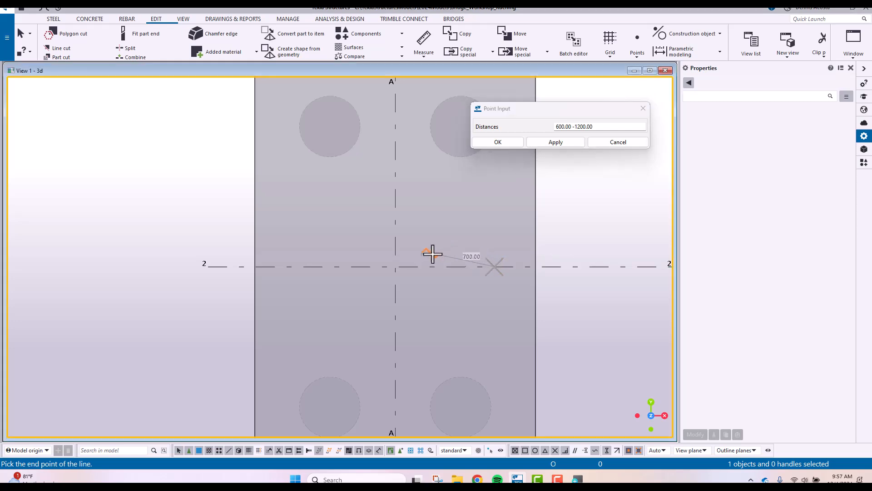
{"action": "left_click", "coordinate": [395, 267]}
{"action": "right_click", "coordinate": [444, 210]}
{"action": "left_click", "coordinate": [462, 218]}
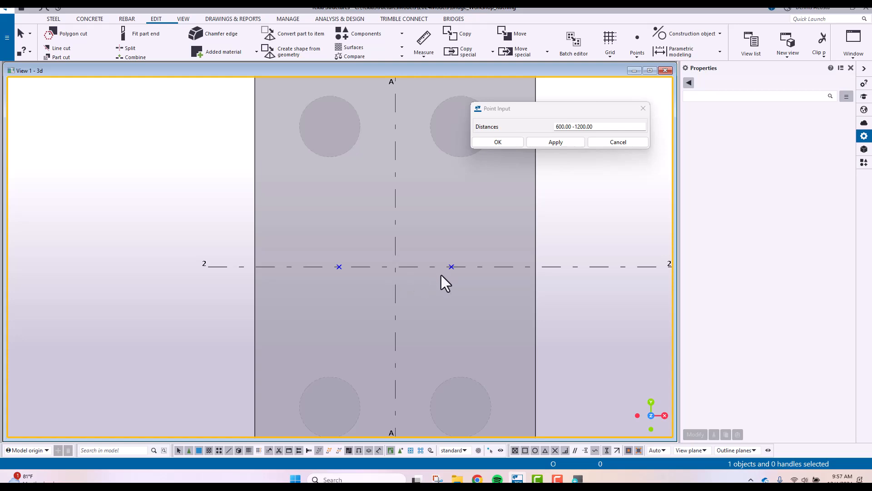
Start adding points parallel to two picked points, with distances of 1250 and -2500 mm applied
{"action": "scroll", "coordinate": [465, 289], "scroll_direction": "down", "scroll_amount": 2}
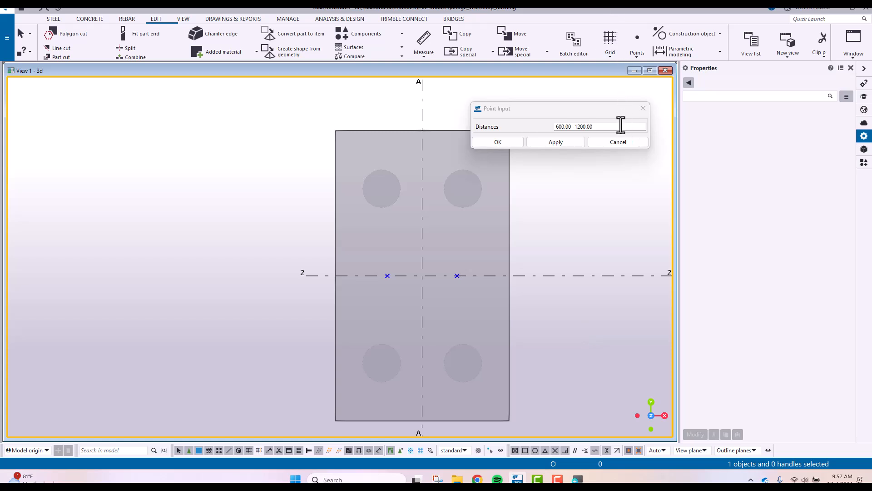
{"action": "left_click", "coordinate": [637, 55]}
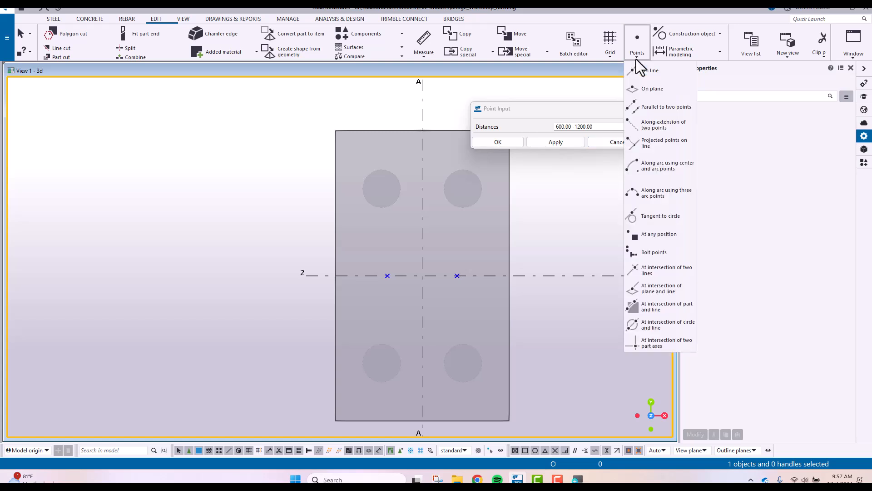
{"action": "left_click", "coordinate": [655, 110]}
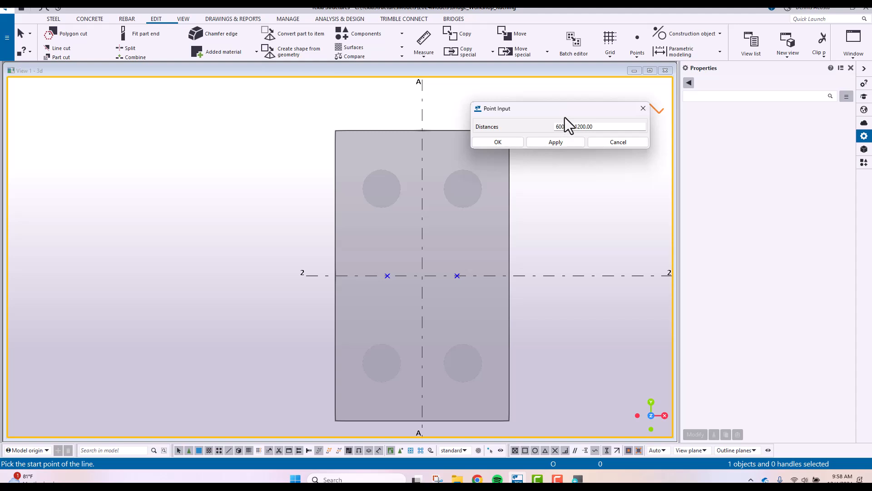
{"action": "left_click_drag", "start_coordinate": [568, 114], "coordinate": [556, 103]}
{"action": "left_click_drag", "start_coordinate": [604, 115], "coordinate": [495, 130]}
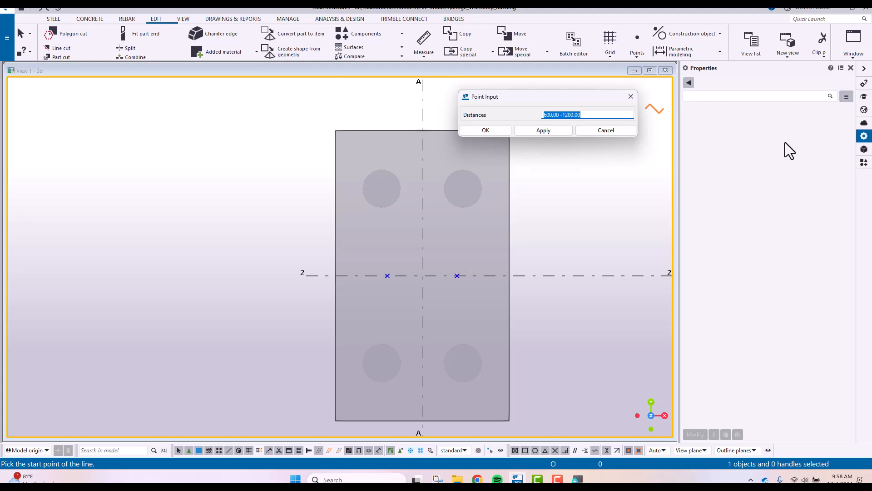
{"action": "type", "text": "1250 -2500"}
{"action": "left_click", "coordinate": [544, 130]}
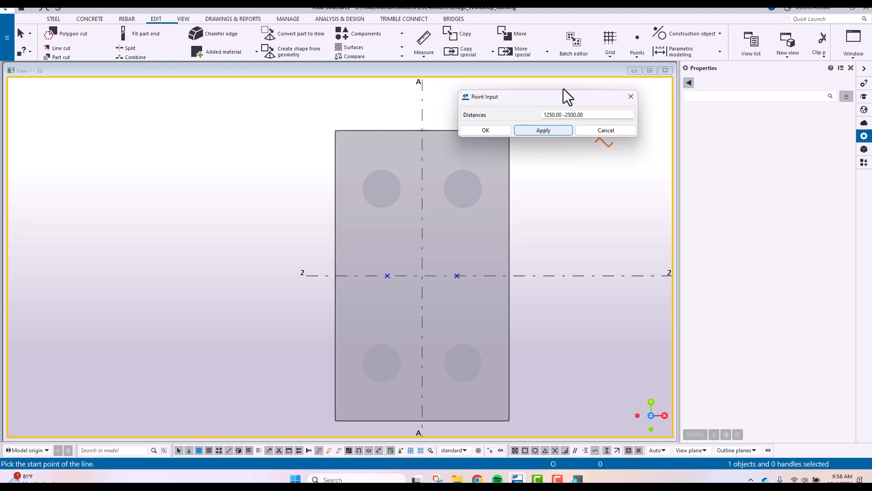
Create the parallel offset points, picking the point on grid line 2 away from grid B and then the one on its grid B side
{"action": "left_click", "coordinate": [634, 55]}
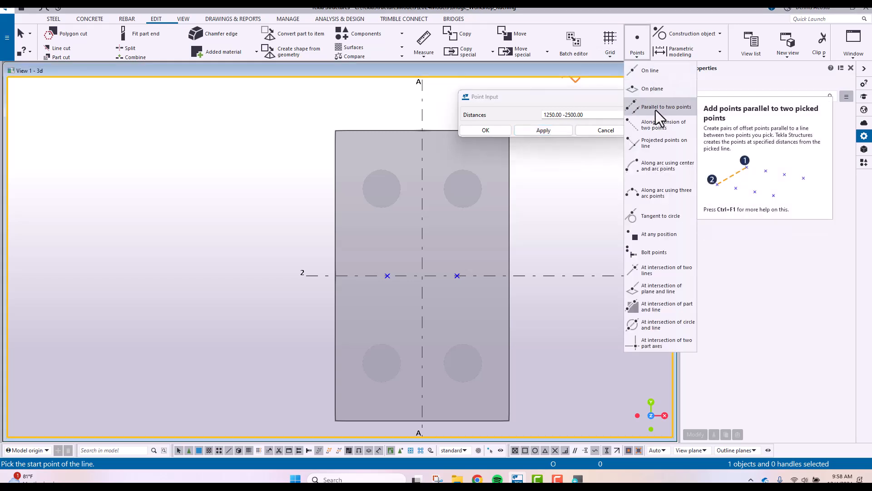
{"action": "left_click", "coordinate": [387, 278]}
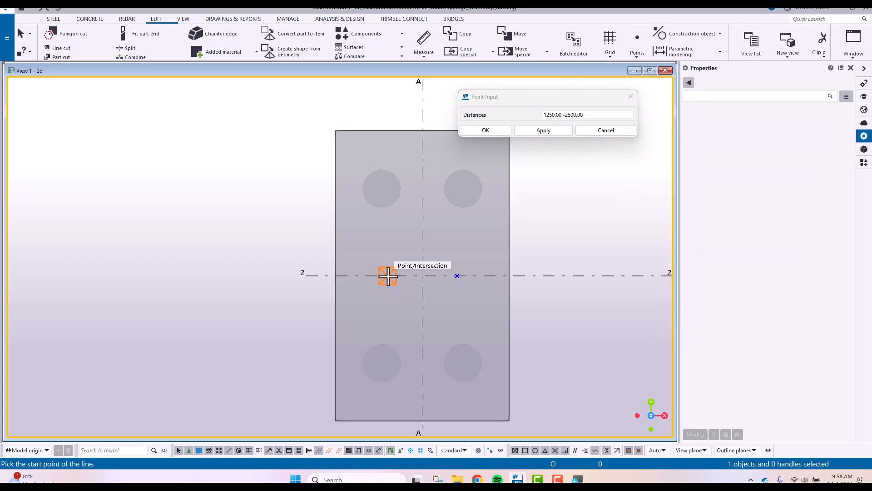
{"action": "left_click", "coordinate": [388, 276]}
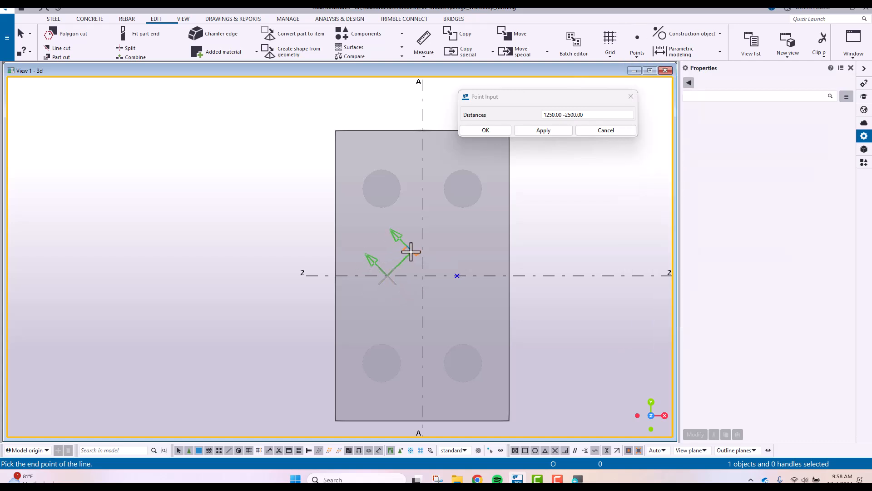
{"action": "left_click", "coordinate": [457, 275]}
{"action": "right_click", "coordinate": [531, 228]}
{"action": "left_click", "coordinate": [550, 242]}
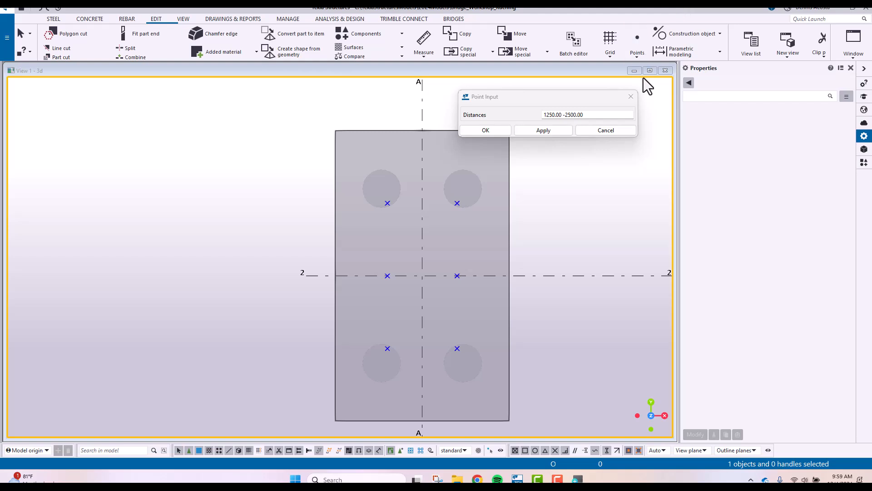
{"action": "left_click", "coordinate": [631, 97]}
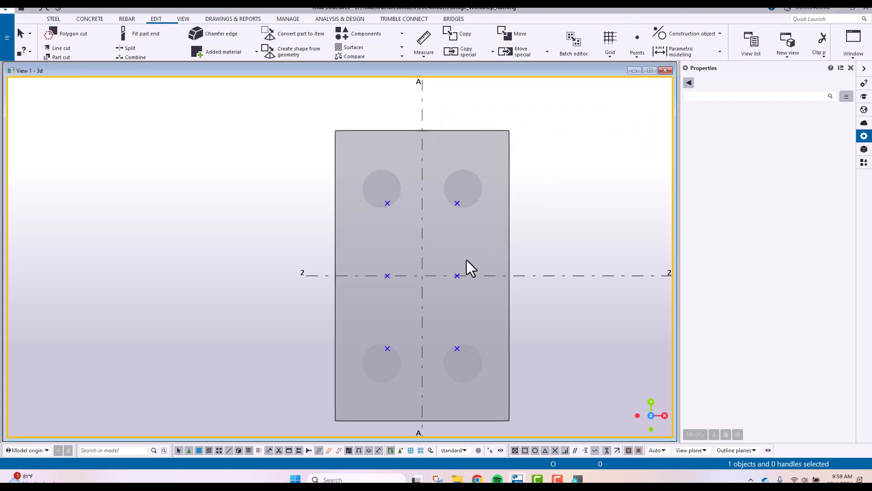
{"action": "middle_click_drag", "start_coordinate": [467, 261], "coordinate": [456, 240]}
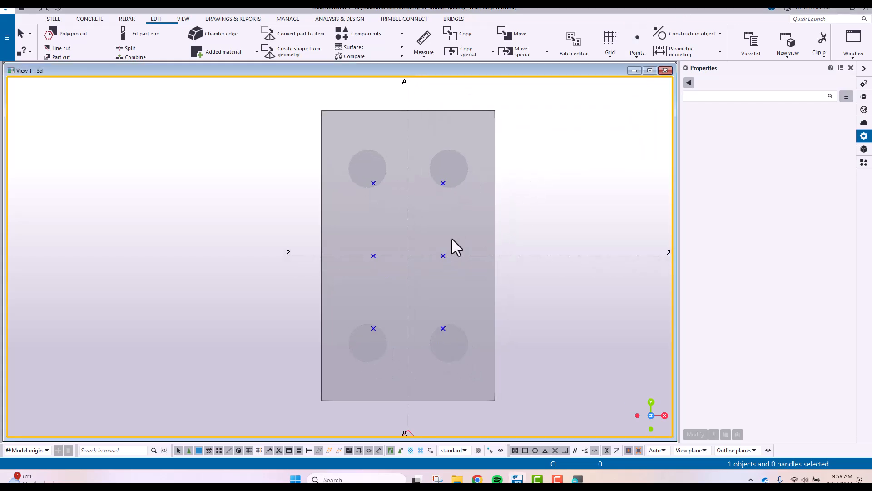
Start a concrete slab named PIER with C40/50 as its material
{"action": "left_click", "coordinate": [87, 21]}
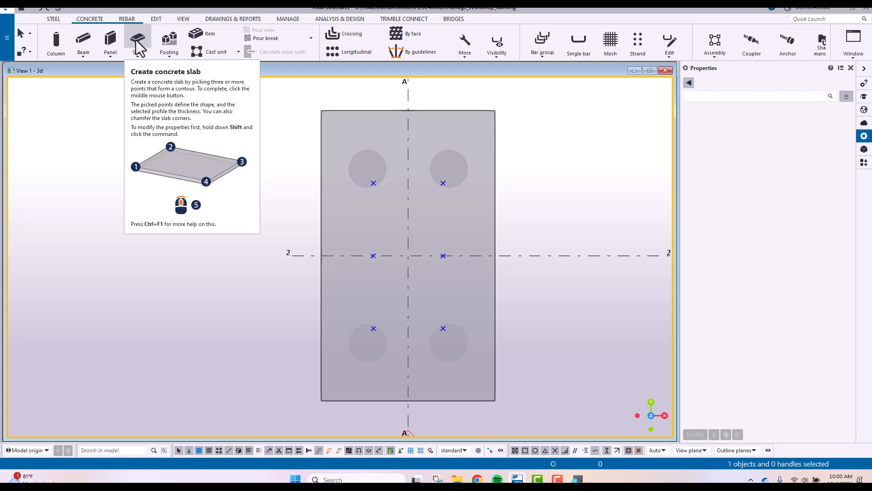
{"action": "left_click", "coordinate": [137, 46]}
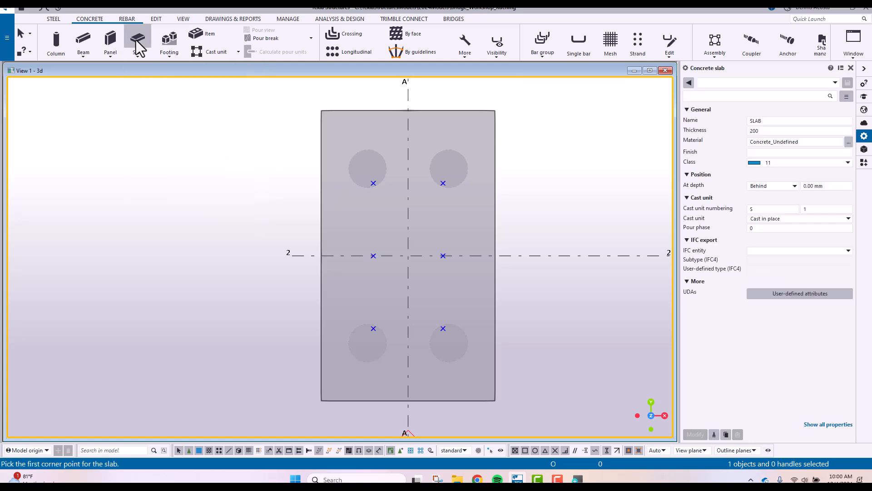
{"action": "left_click_drag", "start_coordinate": [778, 123], "coordinate": [708, 127]}
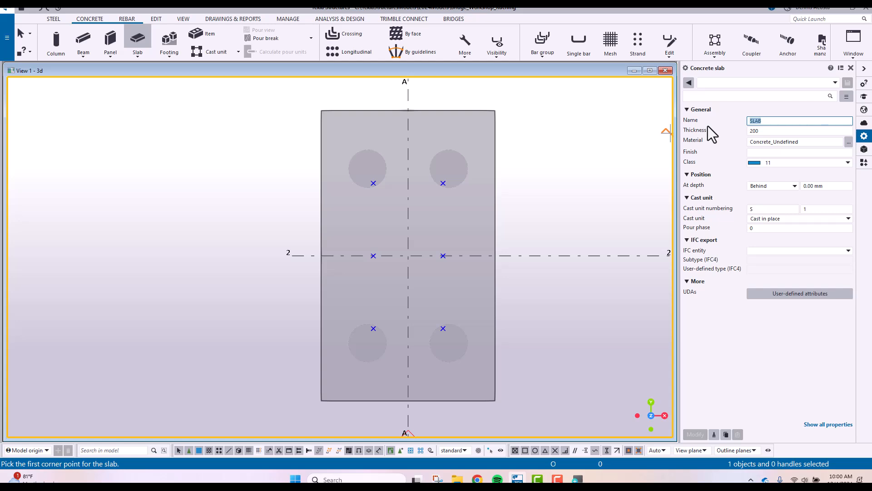
{"action": "type", "text": "PIER"}
{"action": "left_click", "coordinate": [806, 142]}
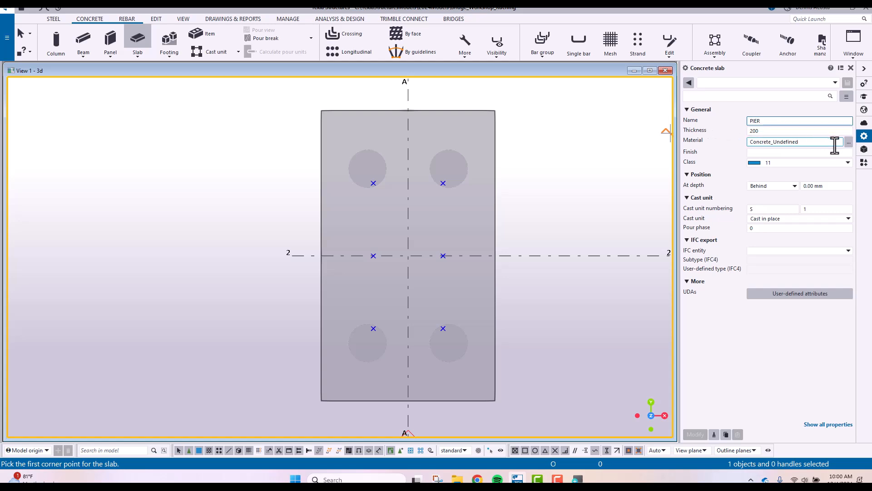
{"action": "left_click", "coordinate": [849, 143]}
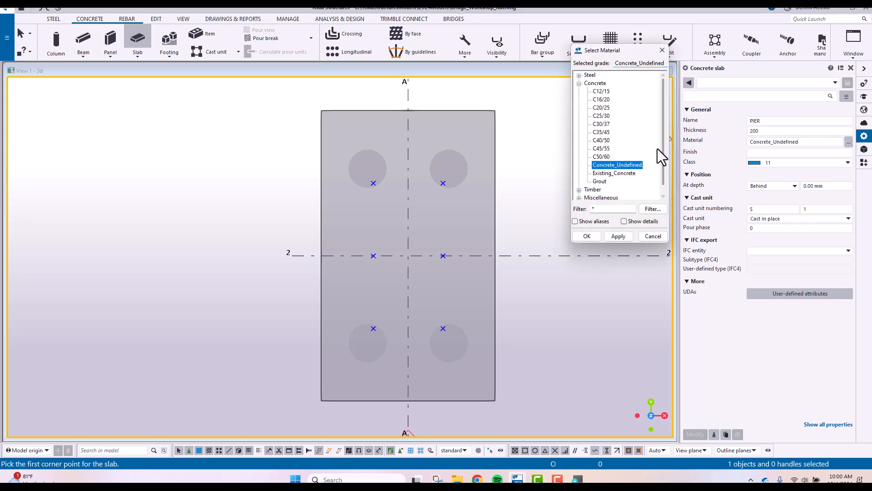
{"action": "left_click", "coordinate": [601, 140]}
{"action": "left_click", "coordinate": [616, 236]}
{"action": "left_click", "coordinate": [586, 237]}
Set the pier slab's thickness to 5000 mm, its cast unit to Cast in place and its depth position to Front
{"action": "left_click", "coordinate": [766, 132]}
{"action": "double_click", "coordinate": [766, 130]}
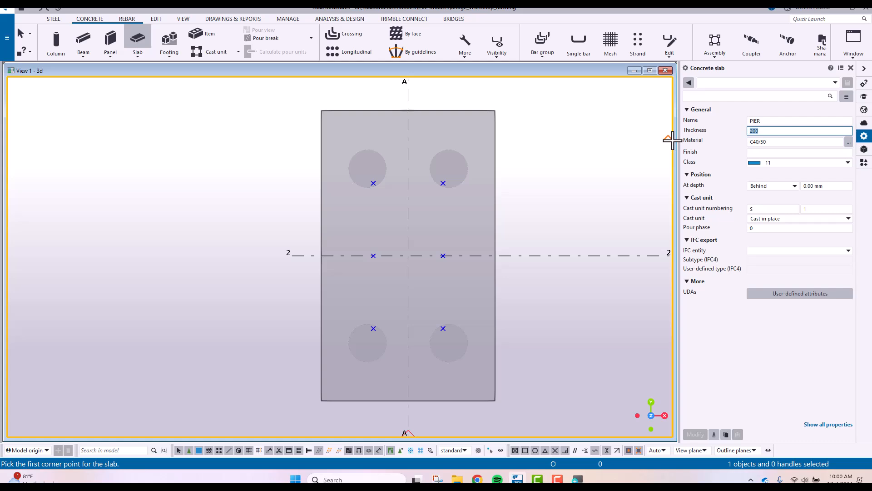
{"action": "type", "text": "5000"}
{"action": "left_click", "coordinate": [799, 219]}
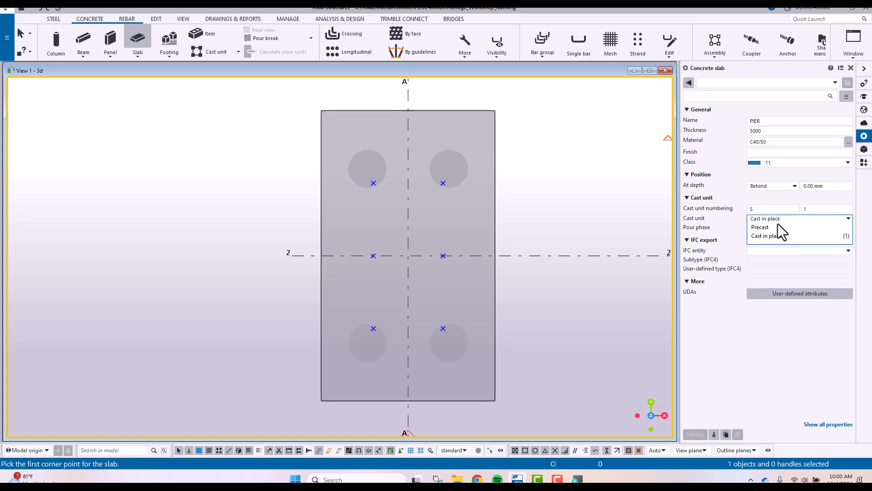
{"action": "left_click", "coordinate": [770, 236]}
{"action": "left_click", "coordinate": [791, 188]}
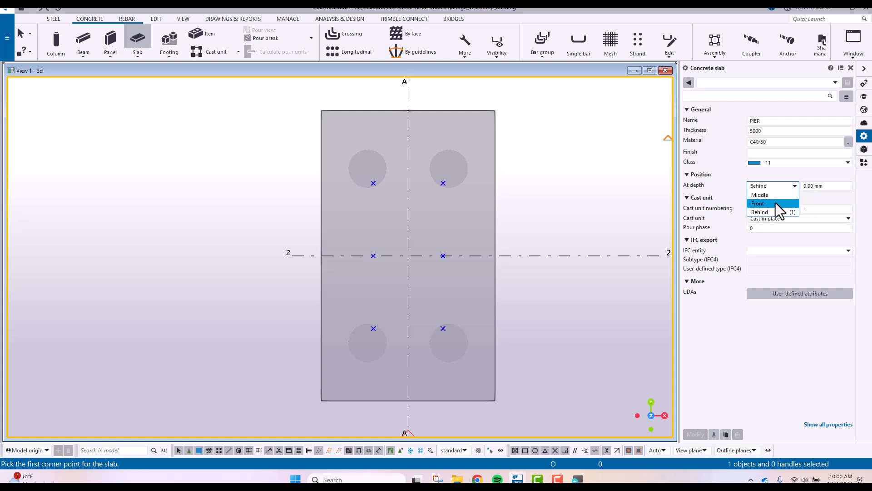
{"action": "left_click", "coordinate": [776, 203]}
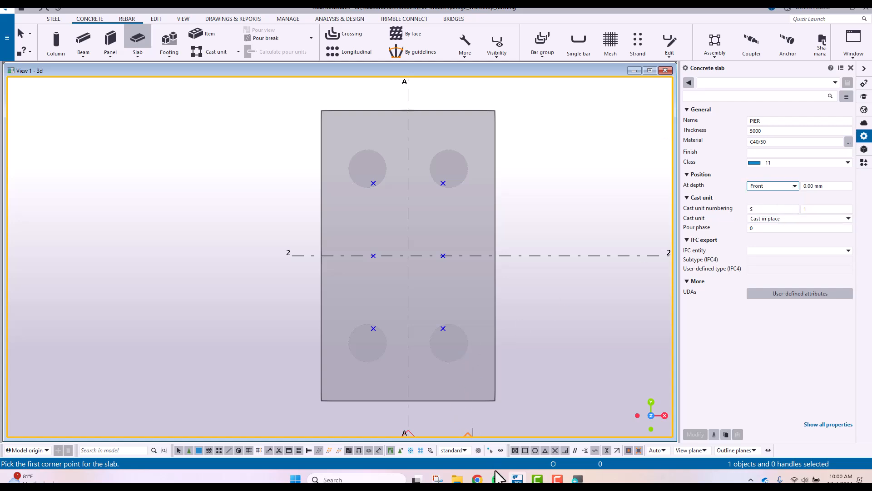
Switch to Magnifier to enlarge the screen
{"action": "left_click", "coordinate": [573, 480]}
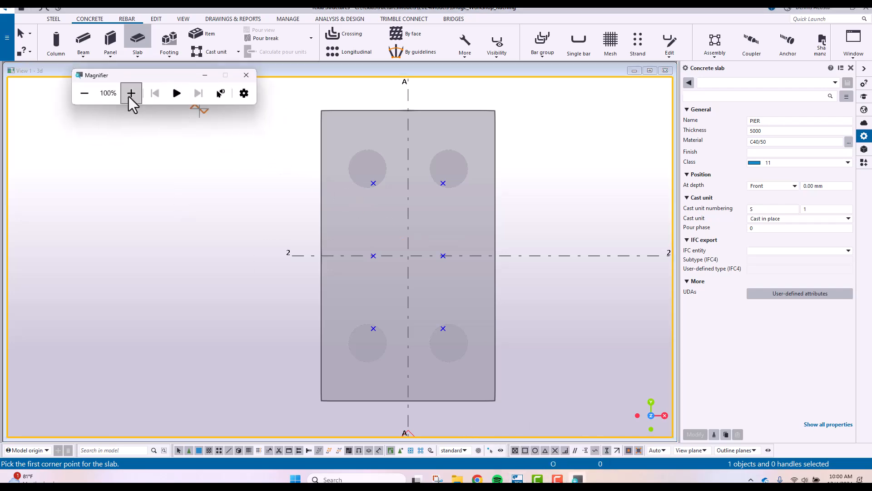
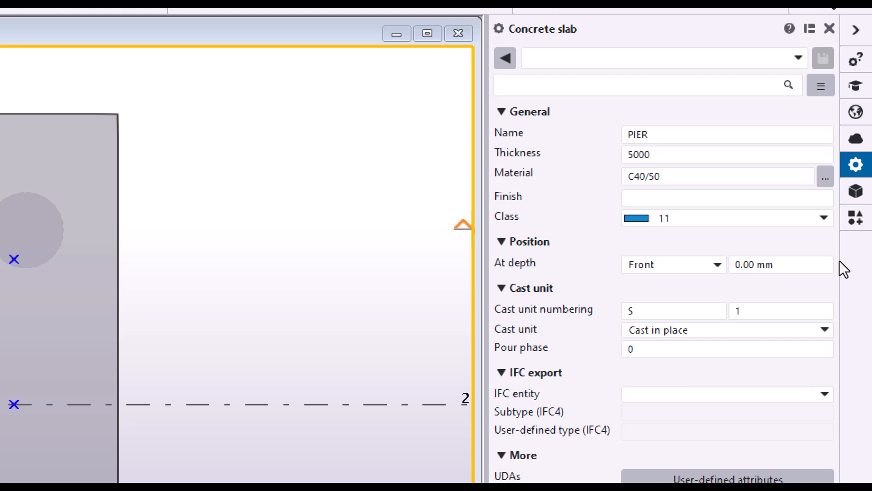
Set the pier slab's cast unit numbering prefix to PR, reset the screen magnification to 100% and minimize Magnifier
{"action": "key", "text": "ctrl+a"}
{"action": "type", "text": "PR"}
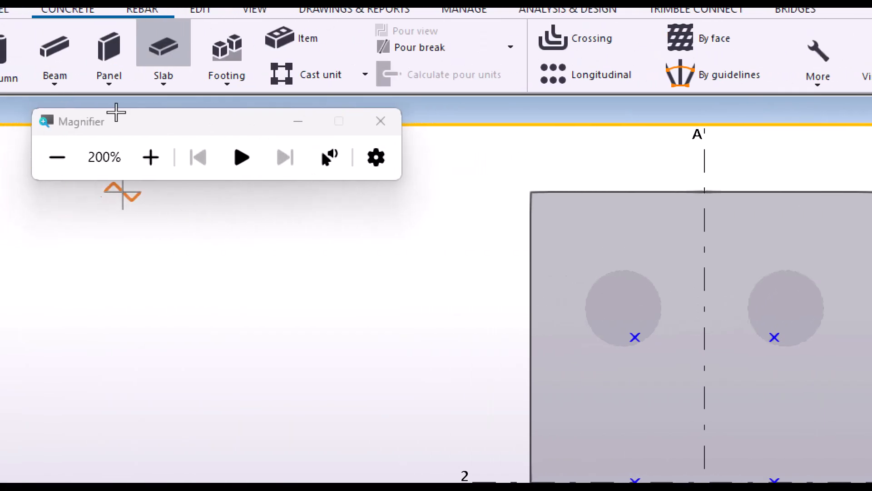
{"action": "left_click", "coordinate": [58, 157]}
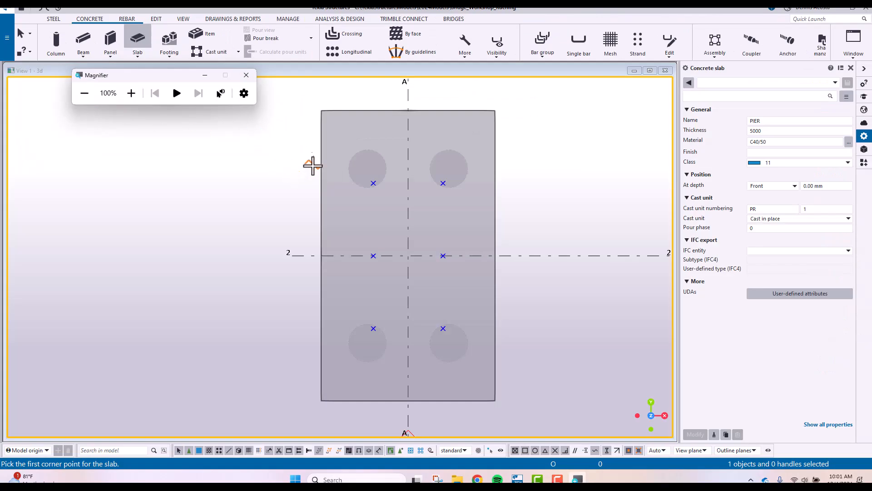
{"action": "left_click", "coordinate": [206, 75]}
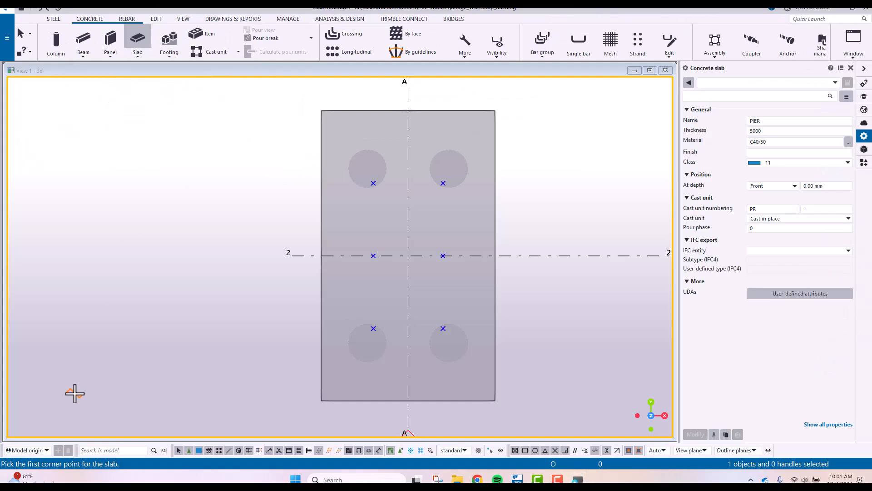
Create the pier slab through the four outer reference points on the A-2 footing, starting along the grid 3 side, and end the command
{"action": "left_click", "coordinate": [373, 183]}
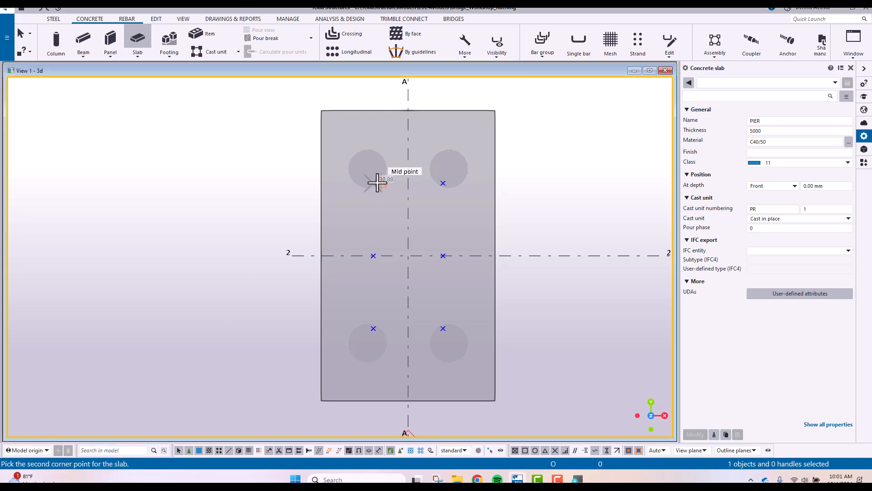
{"action": "left_click", "coordinate": [443, 182]}
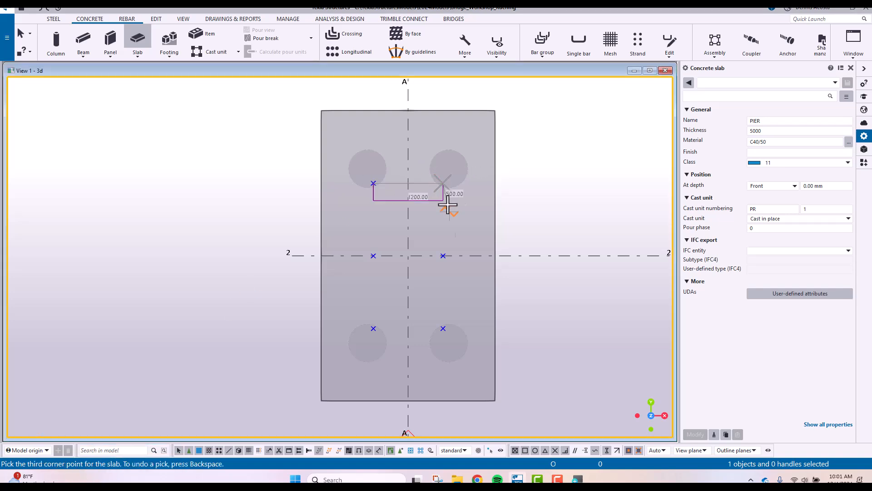
{"action": "left_click", "coordinate": [442, 328]}
{"action": "left_click", "coordinate": [373, 328]}
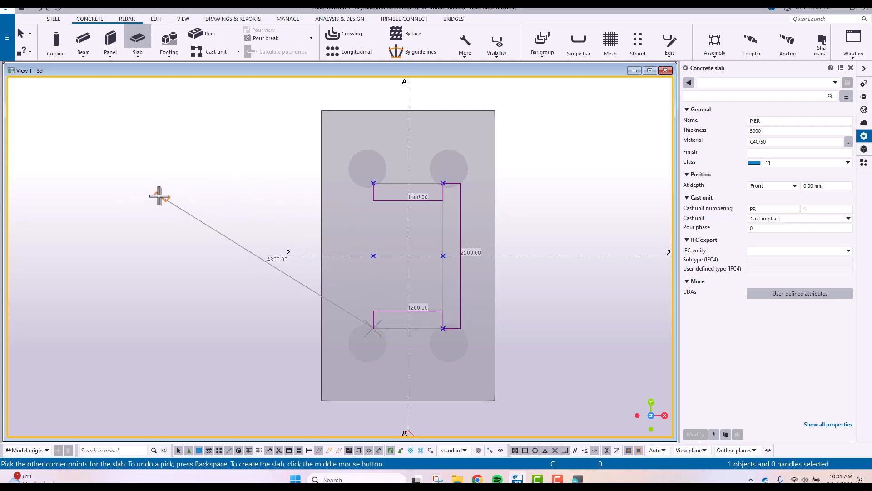
{"action": "middle_click", "coordinate": [158, 195]}
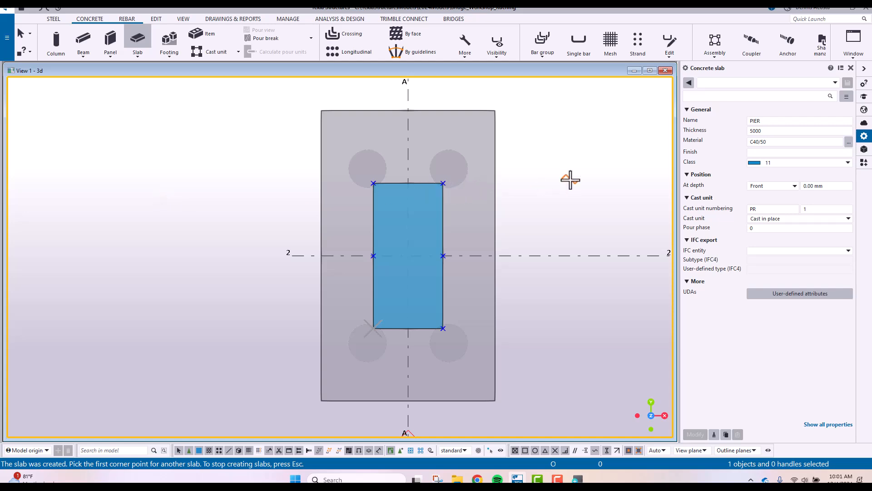
{"action": "right_click", "coordinate": [546, 168]}
{"action": "left_click", "coordinate": [567, 172]}
Delete the six reference points around the base of the pier
{"action": "scroll", "coordinate": [328, 294], "scroll_direction": "up", "scroll_amount": 4}
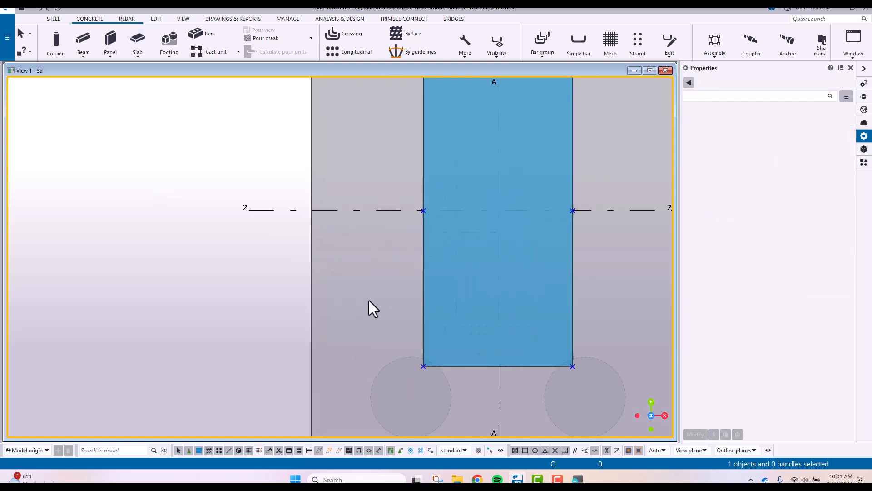
{"action": "scroll", "coordinate": [369, 300], "scroll_direction": "down", "scroll_amount": 4}
{"action": "middle_click_drag", "start_coordinate": [379, 293], "coordinate": [453, 232], "text": "ctrl"}
{"action": "scroll", "coordinate": [503, 254], "scroll_direction": "up", "scroll_amount": 5}
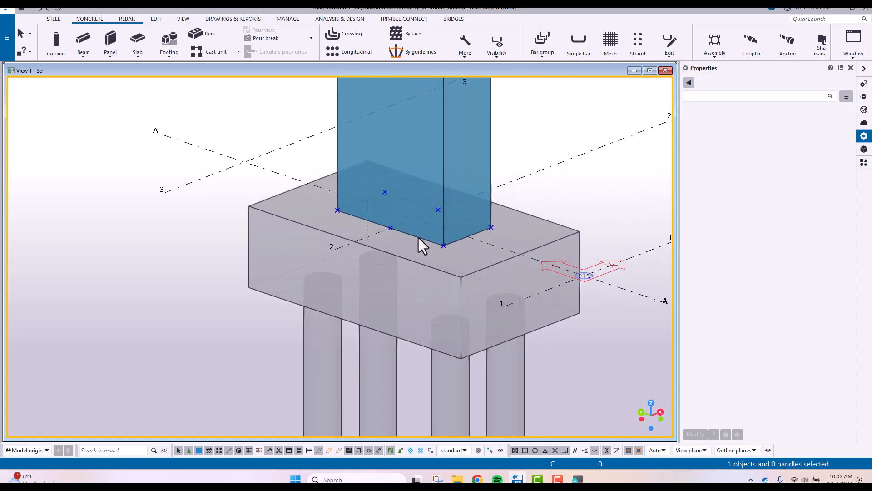
{"action": "left_click_drag", "start_coordinate": [272, 154], "coordinate": [565, 282]}
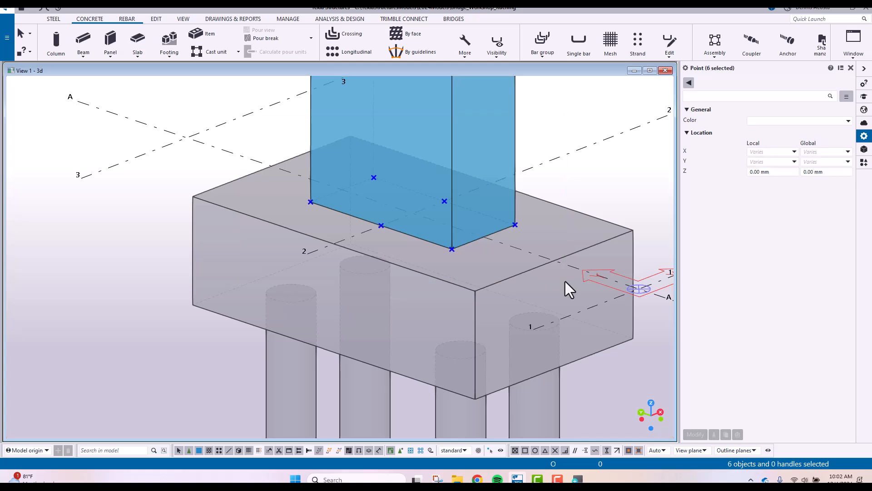
{"action": "key", "text": "Delete"}
In plan view, give the pier slab's corner facing grids B and 3 a Rounding chamfer with a 600 mm radius
{"action": "key", "text": "ctrl+p"}
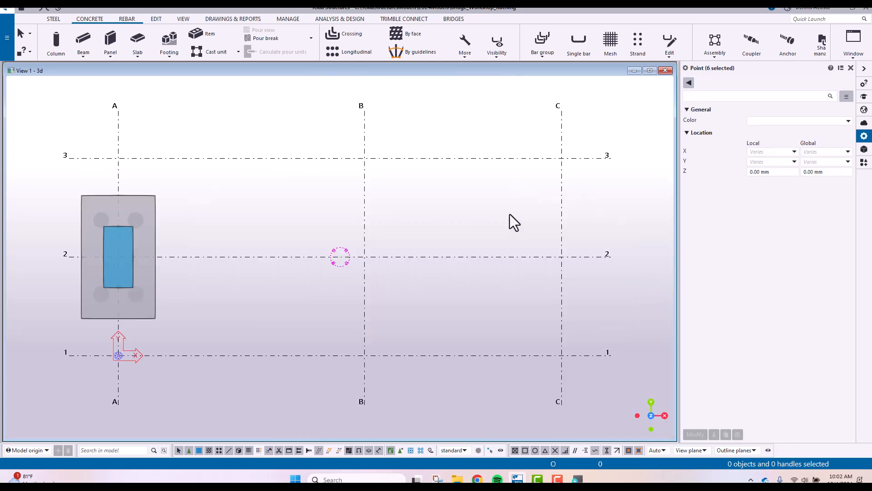
{"action": "middle_click_drag", "start_coordinate": [266, 250], "coordinate": [370, 242]}
{"action": "scroll", "coordinate": [309, 245], "scroll_direction": "up", "scroll_amount": 6}
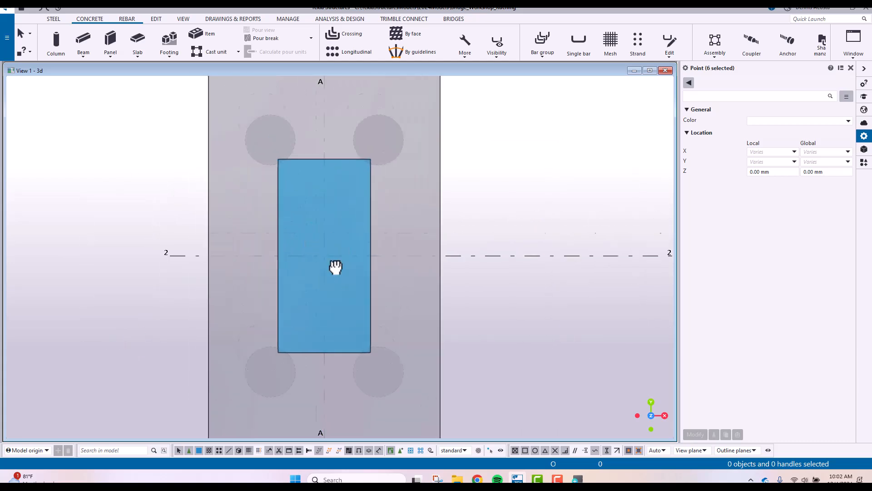
{"action": "left_click", "coordinate": [499, 208]}
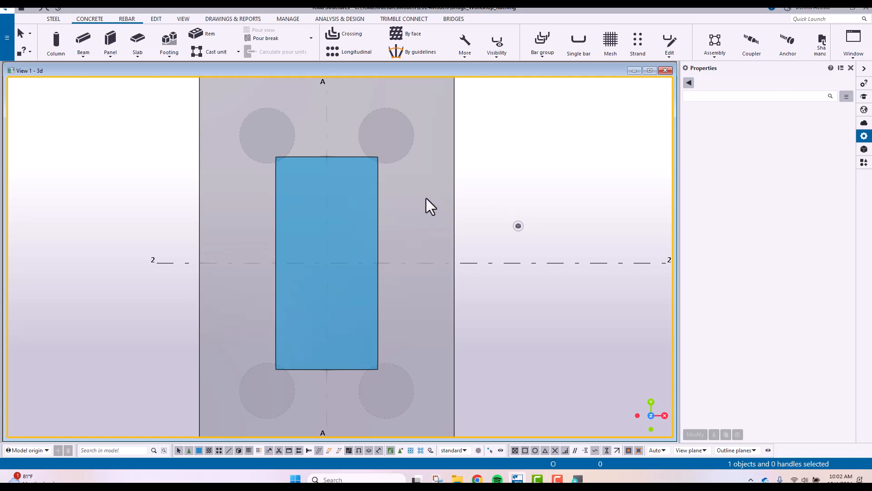
{"action": "left_click", "coordinate": [377, 223]}
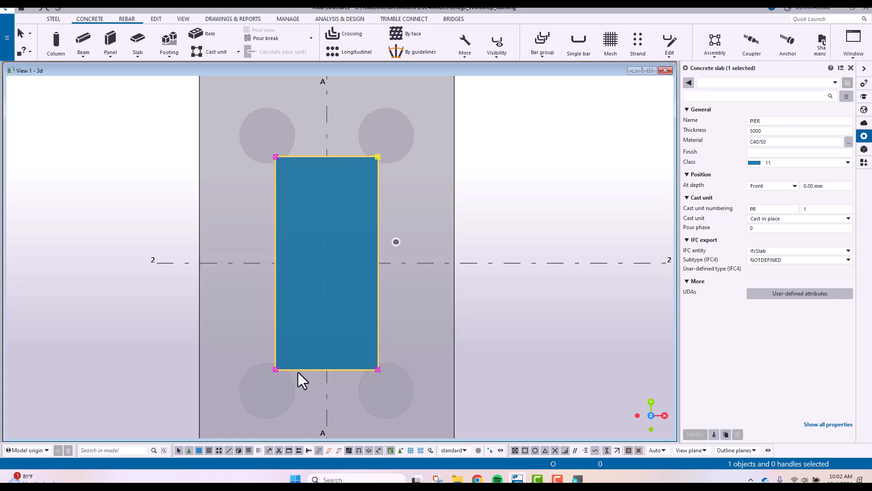
{"action": "left_click", "coordinate": [378, 157]}
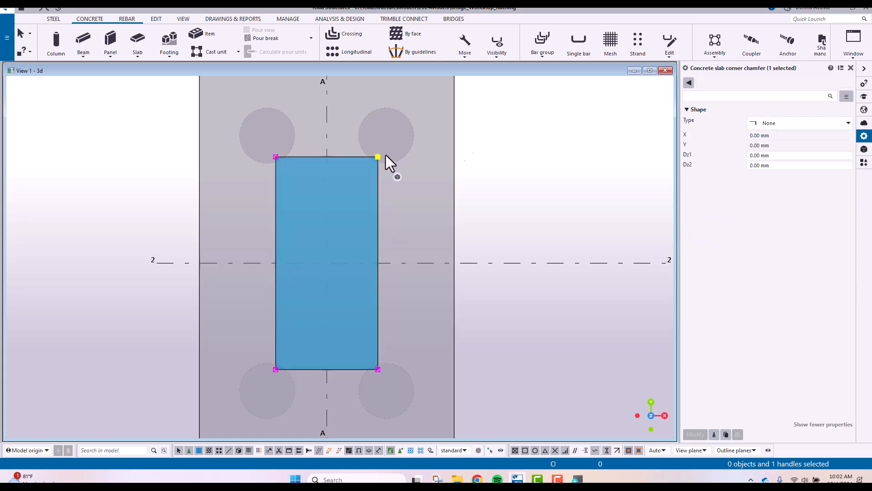
{"action": "left_click", "coordinate": [349, 158]}
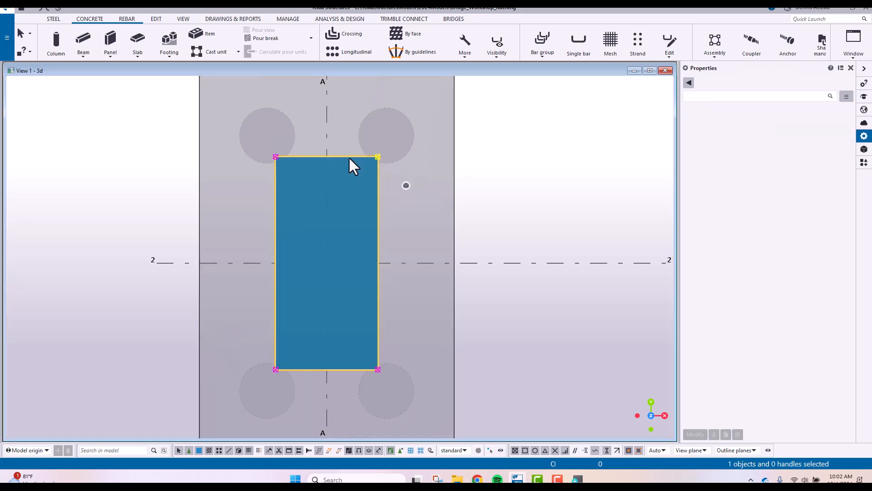
{"action": "left_click", "coordinate": [377, 157]}
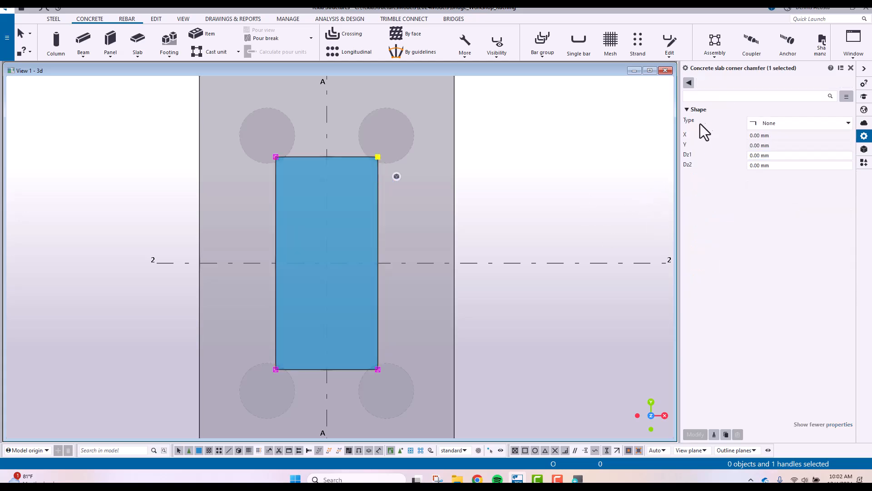
{"action": "left_click", "coordinate": [815, 123]}
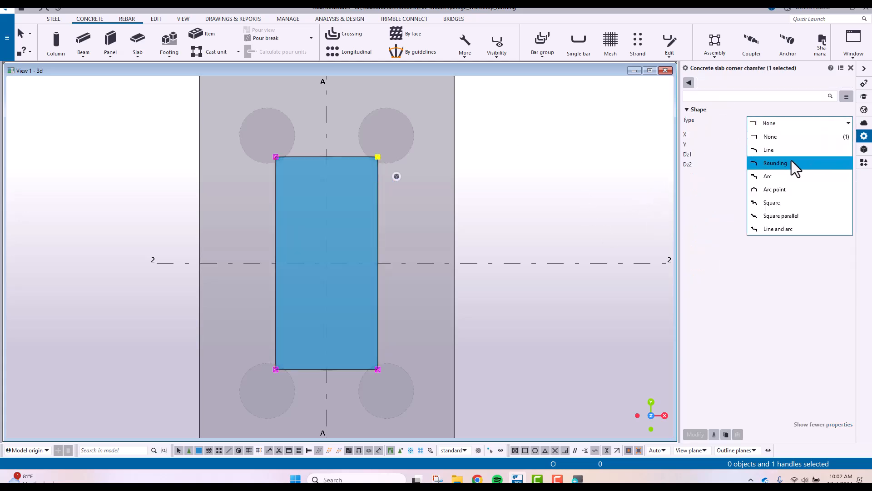
{"action": "left_click", "coordinate": [772, 163]}
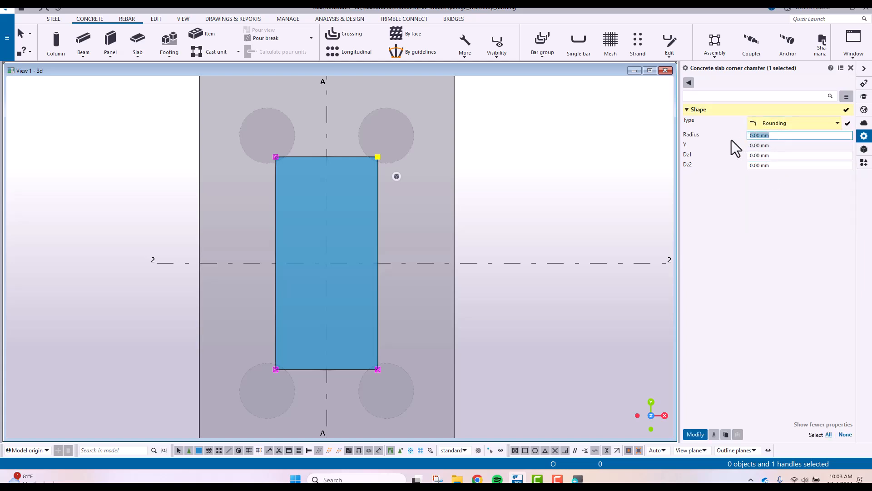
{"action": "type", "text": "600"}
{"action": "key", "text": "Return"}
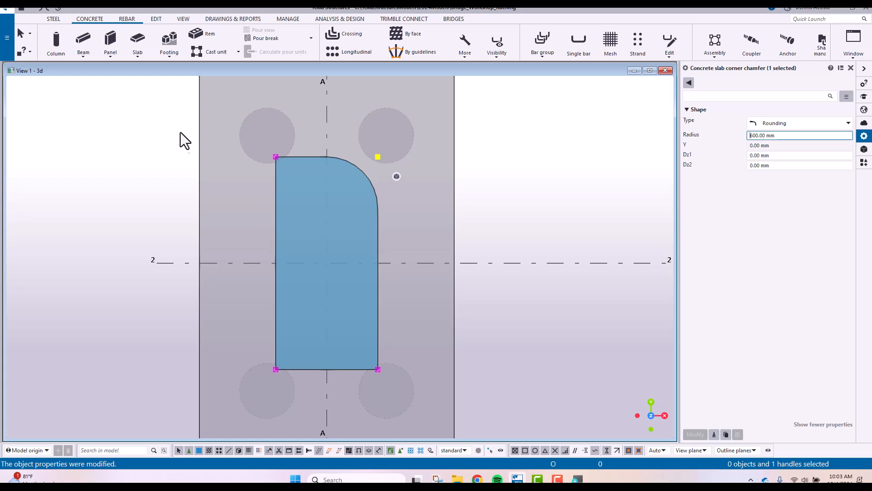
{"action": "left_click", "coordinate": [378, 245]}
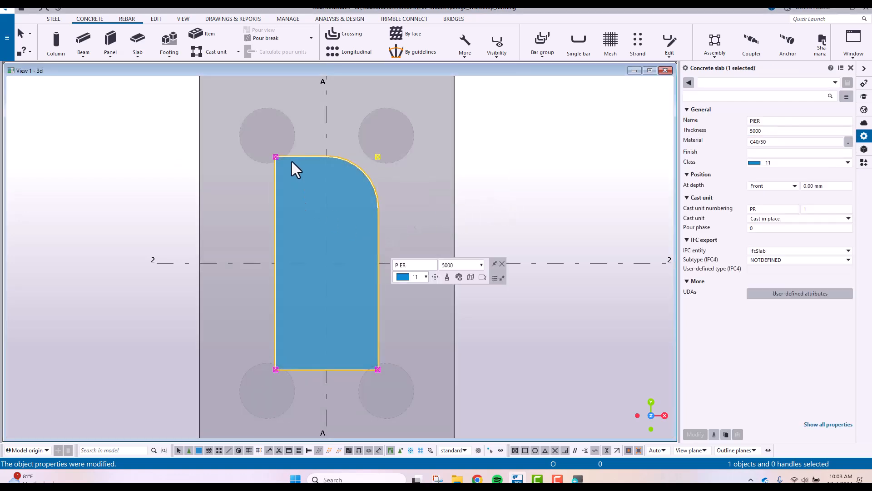
{"action": "left_click", "coordinate": [545, 156]}
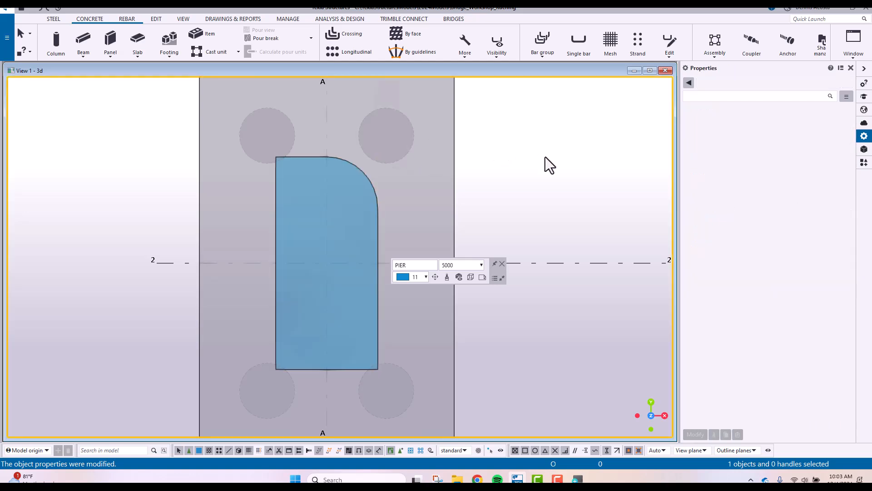
Apply a Rounding chamfer with a 600 mm radius to all four corners of the pier slab together
{"action": "left_click", "coordinate": [341, 157]}
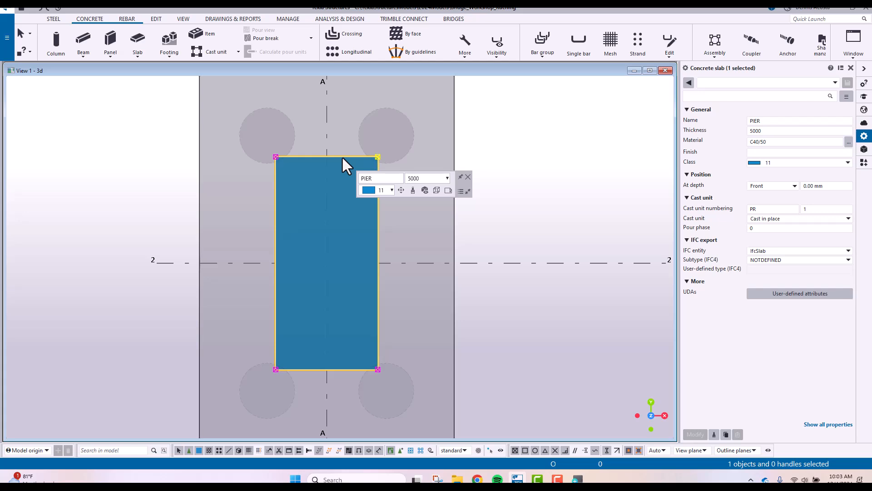
{"action": "left_click_drag", "start_coordinate": [178, 137], "coordinate": [486, 410]}
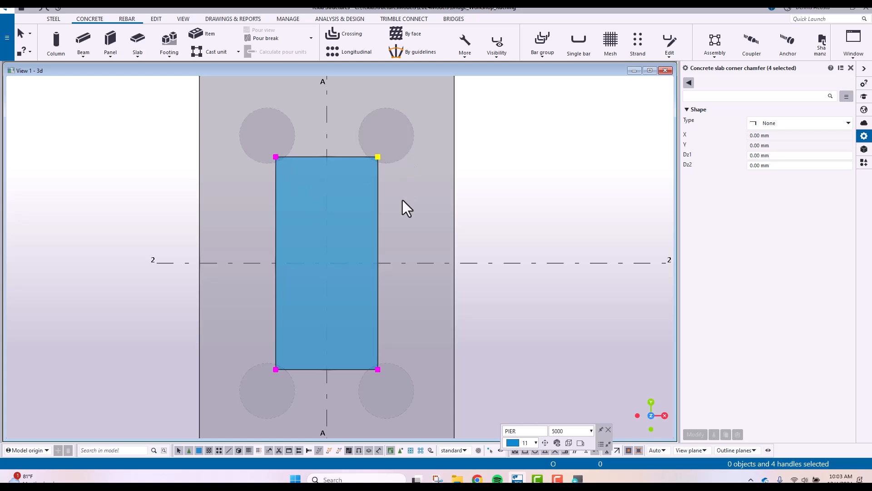
{"action": "left_click", "coordinate": [812, 124]}
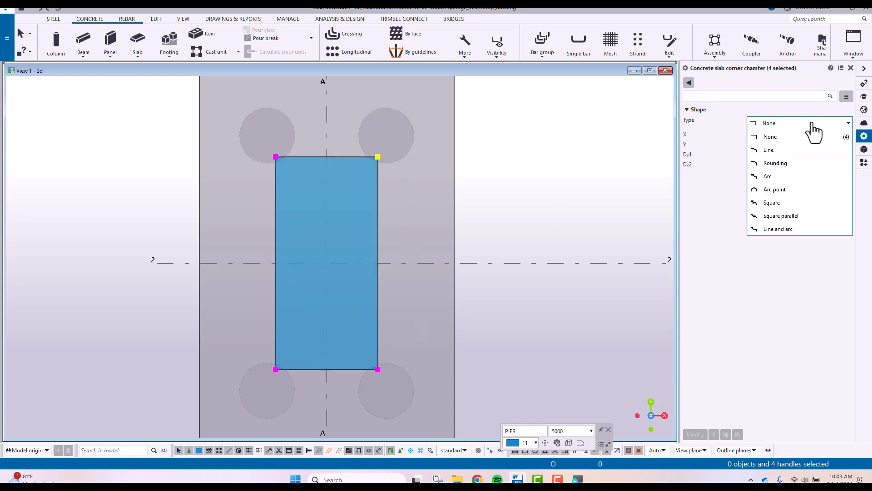
{"action": "left_click", "coordinate": [781, 162]}
{"action": "left_click", "coordinate": [752, 136]}
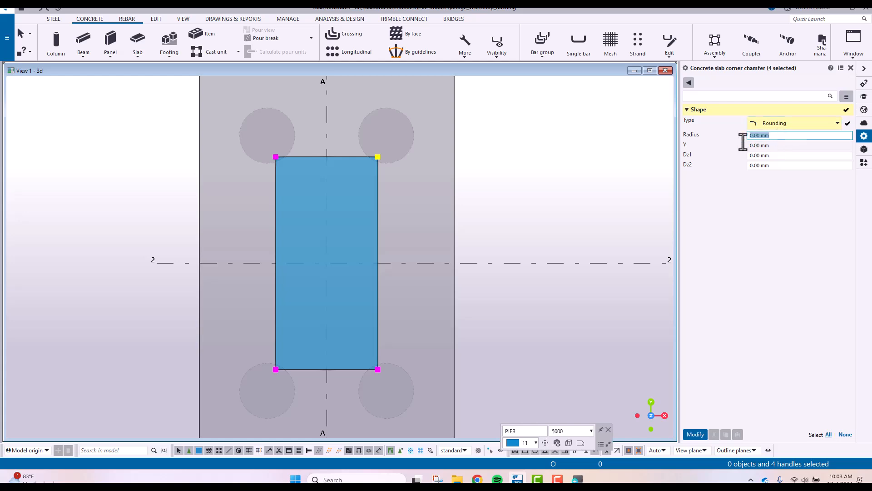
{"action": "key", "text": "ctrl+a"}
{"action": "type", "text": "600"}
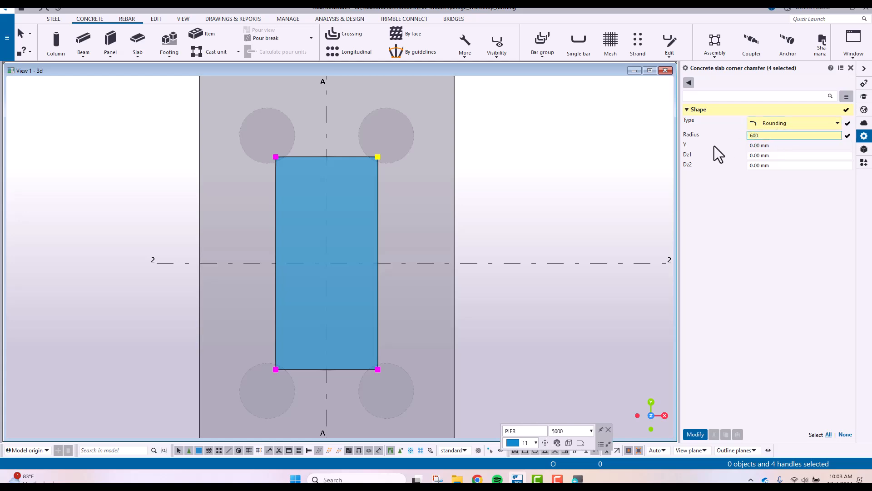
{"action": "key", "text": "Return"}
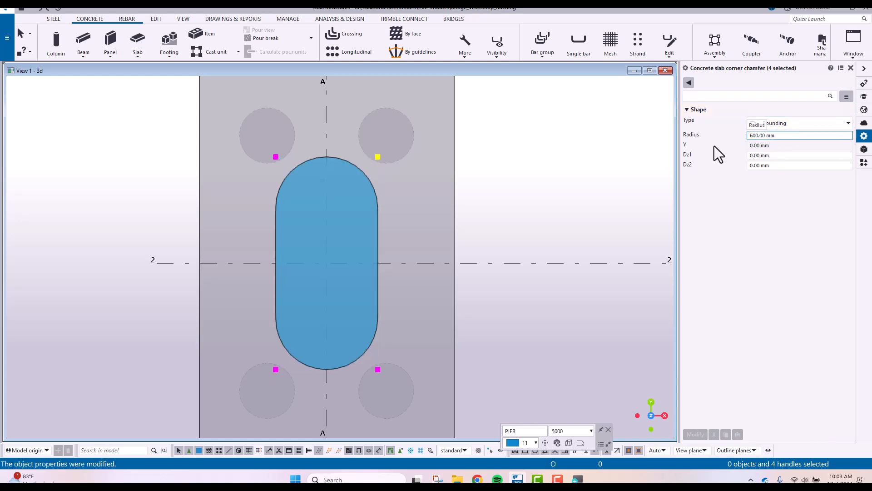
{"action": "left_click", "coordinate": [537, 195]}
Inspect the rounded pier in the 3D view and undo the four-corner rounding
{"action": "scroll", "coordinate": [344, 304], "scroll_direction": "down", "scroll_amount": 3}
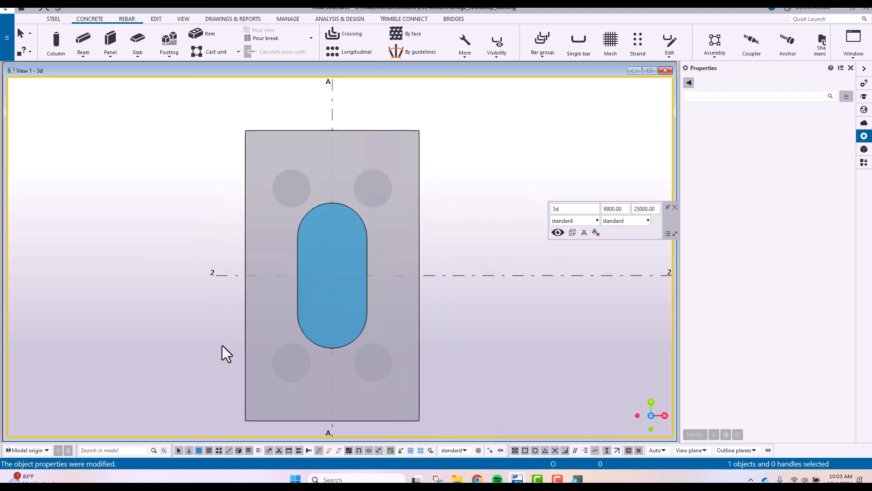
{"action": "key", "text": "ctrl+p"}
{"action": "middle_click_drag", "start_coordinate": [222, 346], "coordinate": [309, 281]}
{"action": "middle_click_drag", "start_coordinate": [505, 359], "coordinate": [384, 163]}
{"action": "scroll", "coordinate": [385, 164], "scroll_direction": "down", "scroll_amount": 4}
{"action": "middle_click_drag", "start_coordinate": [415, 301], "coordinate": [381, 316], "text": "ctrl"}
{"action": "scroll", "coordinate": [417, 254], "scroll_direction": "down", "scroll_amount": 2}
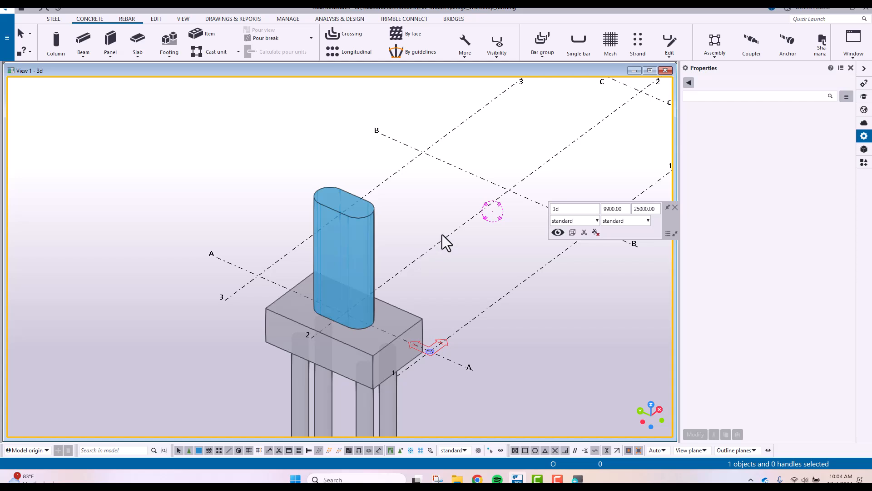
{"action": "middle_click_drag", "start_coordinate": [432, 232], "coordinate": [433, 190]}
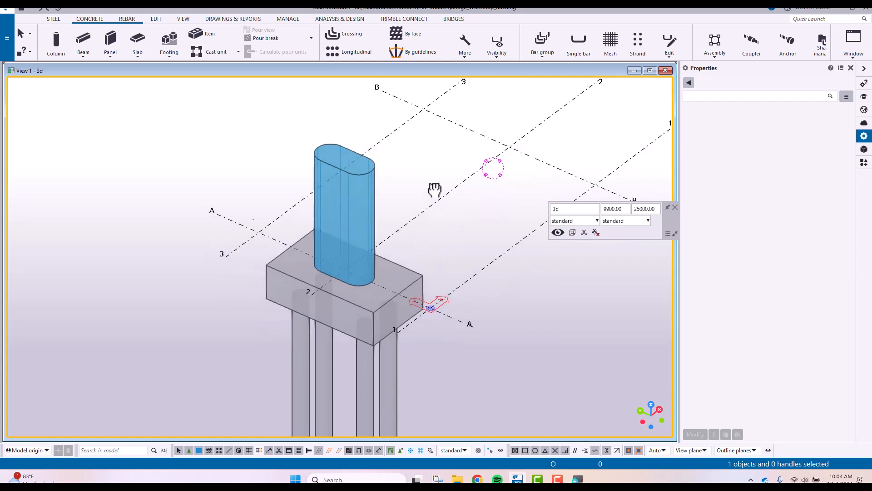
{"action": "scroll", "coordinate": [430, 200], "scroll_direction": "down", "scroll_amount": 2}
{"action": "key", "text": "ctrl+z"}
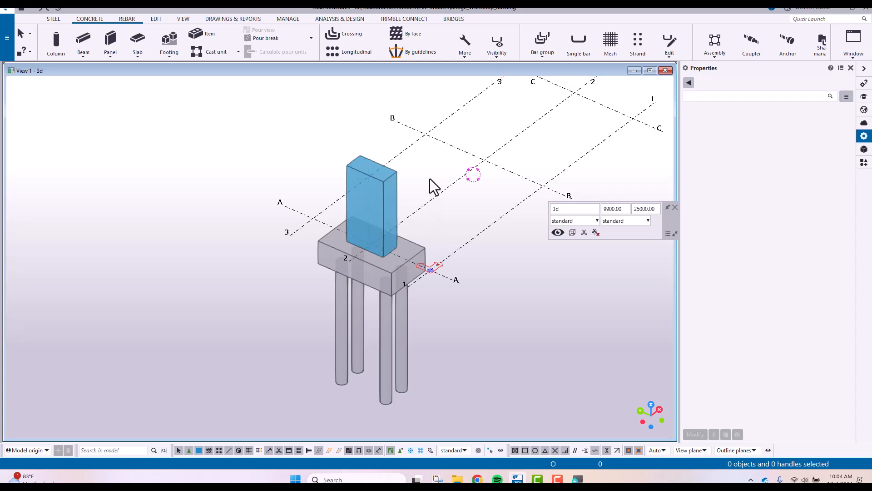
In plan view, select the pier slab's four corner handles and set their chamfers to Rounding with a 600 mm radius
{"action": "key", "text": "ctrl+p"}
{"action": "middle_click_drag", "start_coordinate": [189, 258], "coordinate": [408, 197]}
{"action": "scroll", "coordinate": [408, 197], "scroll_direction": "up", "scroll_amount": 1}
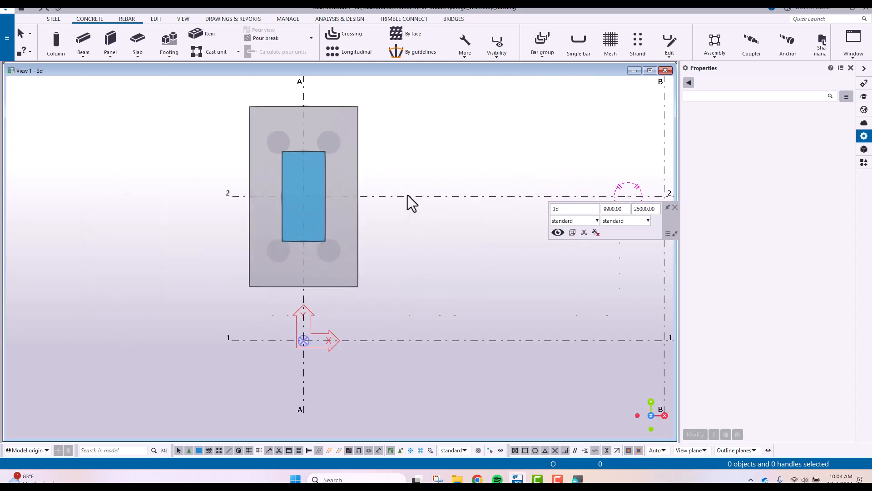
{"action": "scroll", "coordinate": [359, 183], "scroll_direction": "up", "scroll_amount": 5}
{"action": "middle_click_drag", "start_coordinate": [308, 183], "coordinate": [389, 199]}
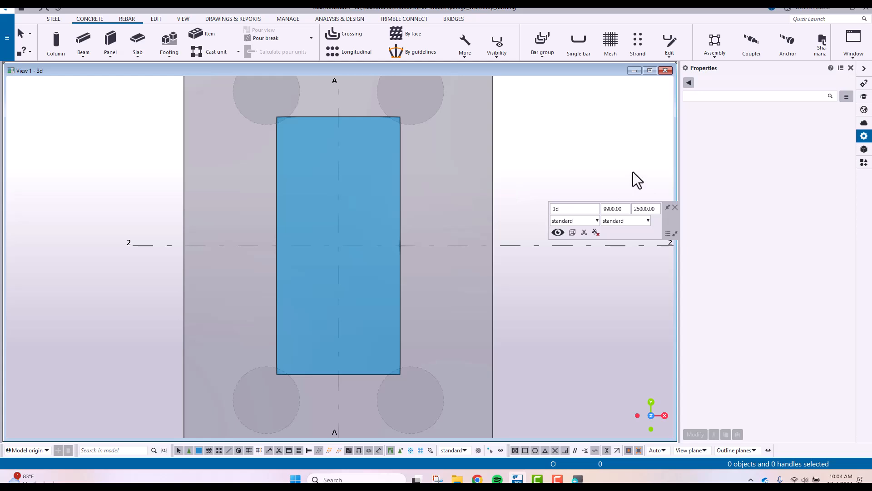
{"action": "left_click", "coordinate": [399, 151]}
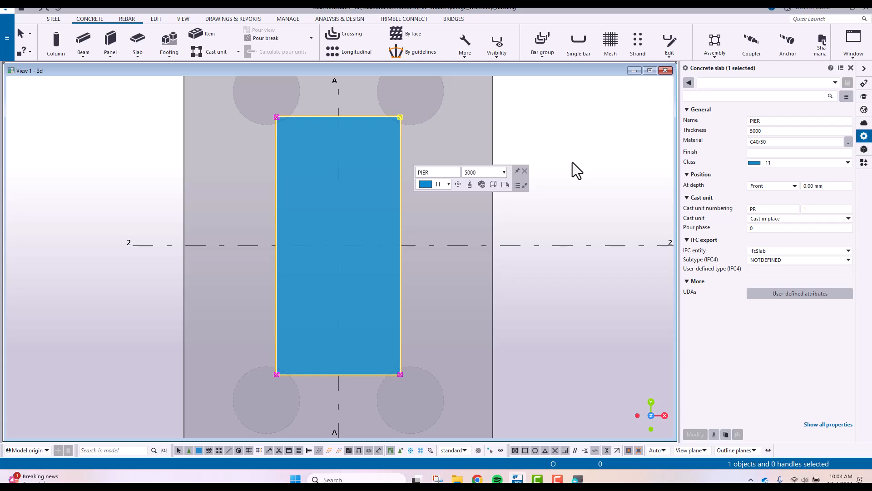
{"action": "left_click_drag", "start_coordinate": [150, 86], "coordinate": [589, 405]}
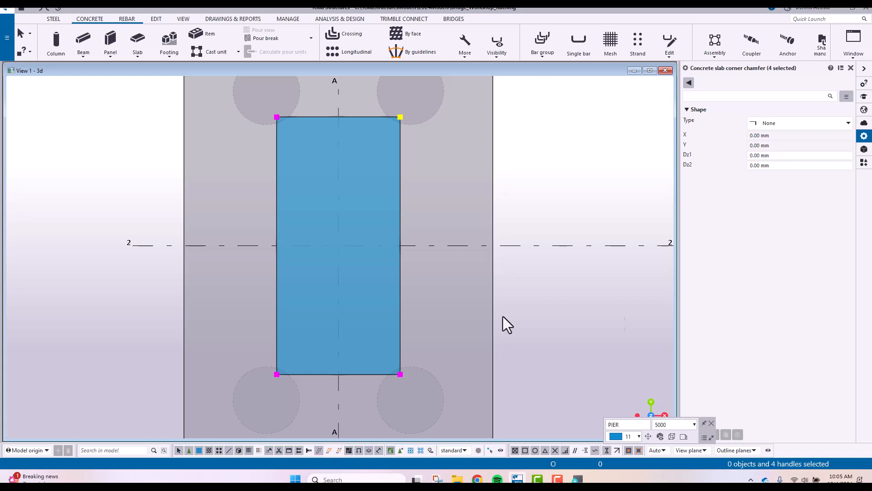
{"action": "left_click", "coordinate": [789, 125]}
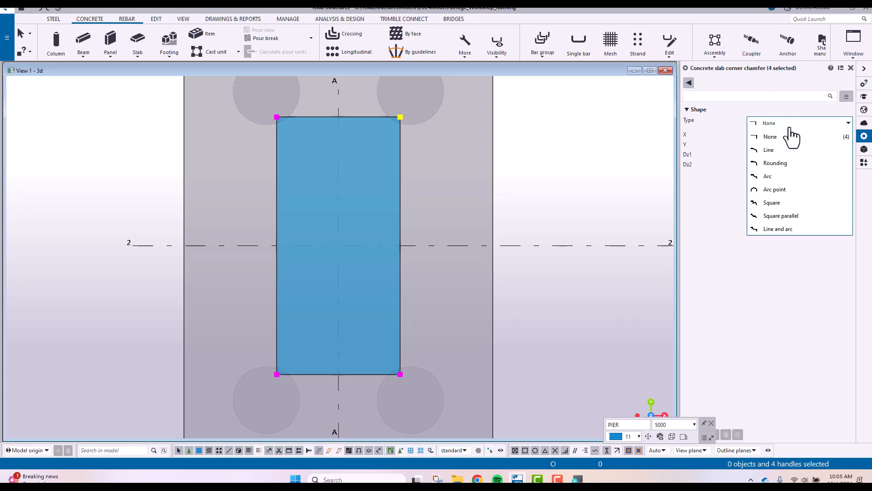
{"action": "left_click", "coordinate": [775, 163]}
{"action": "left_click", "coordinate": [765, 135]}
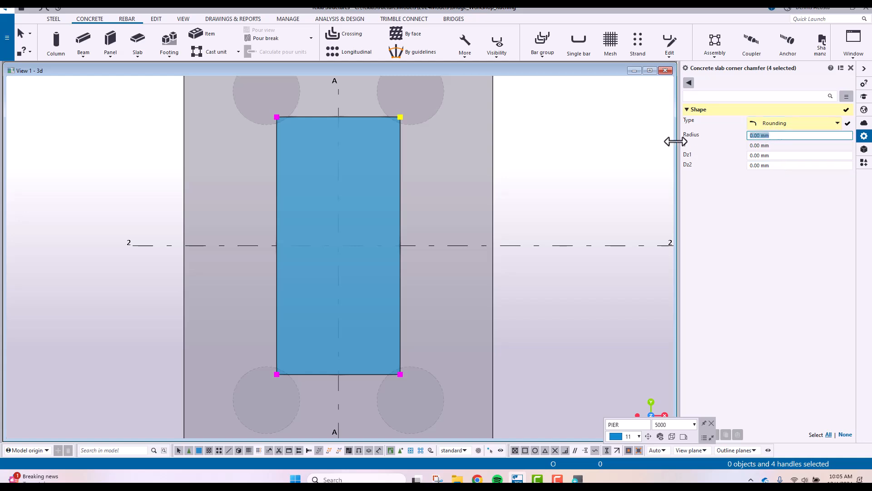
{"action": "type", "text": "600"}
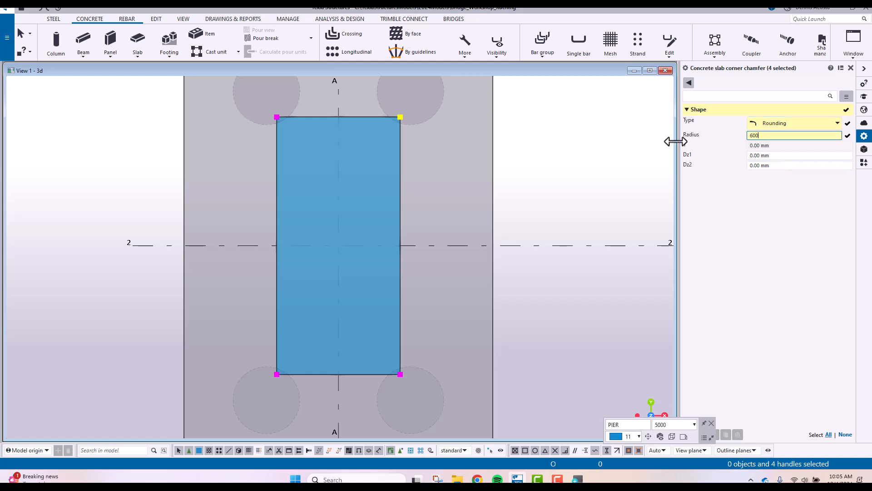
{"action": "key", "text": "Return"}
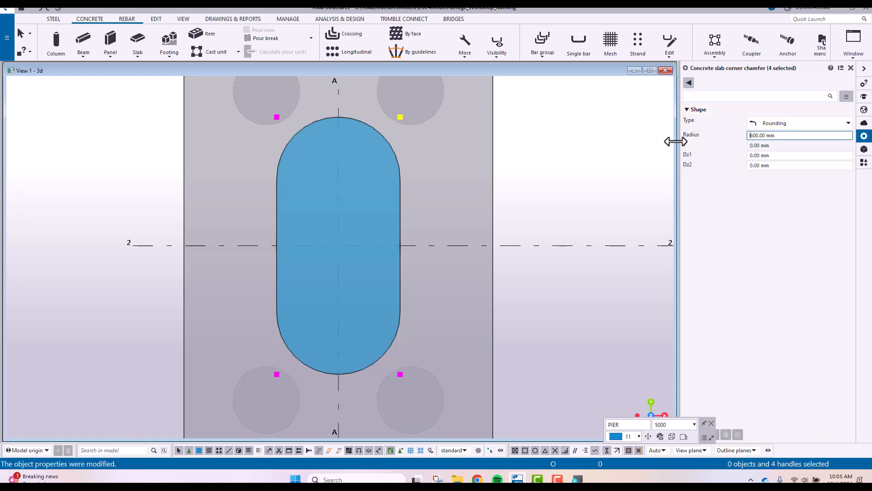
{"action": "left_click", "coordinate": [522, 189]}
Examine the pier's rounded ends in plan and 3D, together with the footing, piles and surrounding grid
{"action": "scroll", "coordinate": [413, 231], "scroll_direction": "down", "scroll_amount": 4}
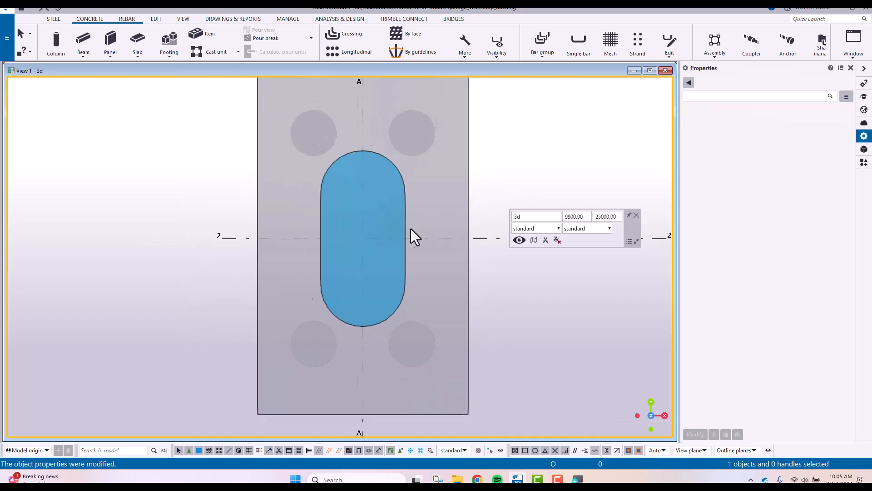
{"action": "scroll", "coordinate": [362, 263], "scroll_direction": "up", "scroll_amount": 3}
{"action": "middle_click_drag", "start_coordinate": [362, 264], "coordinate": [434, 216], "text": "ctrl"}
{"action": "middle_click_drag", "start_coordinate": [454, 276], "coordinate": [291, 129]}
{"action": "scroll", "coordinate": [286, 164], "scroll_direction": "down", "scroll_amount": 4}
{"action": "middle_click_drag", "start_coordinate": [313, 210], "coordinate": [403, 218], "text": "ctrl"}
{"action": "scroll", "coordinate": [326, 195], "scroll_direction": "down", "scroll_amount": 3}
{"action": "scroll", "coordinate": [336, 206], "scroll_direction": "up", "scroll_amount": 3}
{"action": "scroll", "coordinate": [366, 225], "scroll_direction": "down", "scroll_amount": 2}
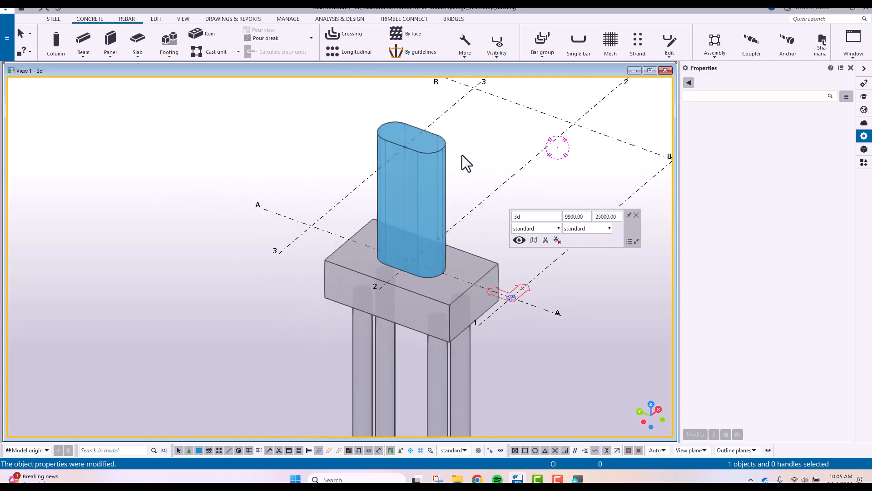
{"action": "scroll", "coordinate": [432, 209], "scroll_direction": "up", "scroll_amount": 2}
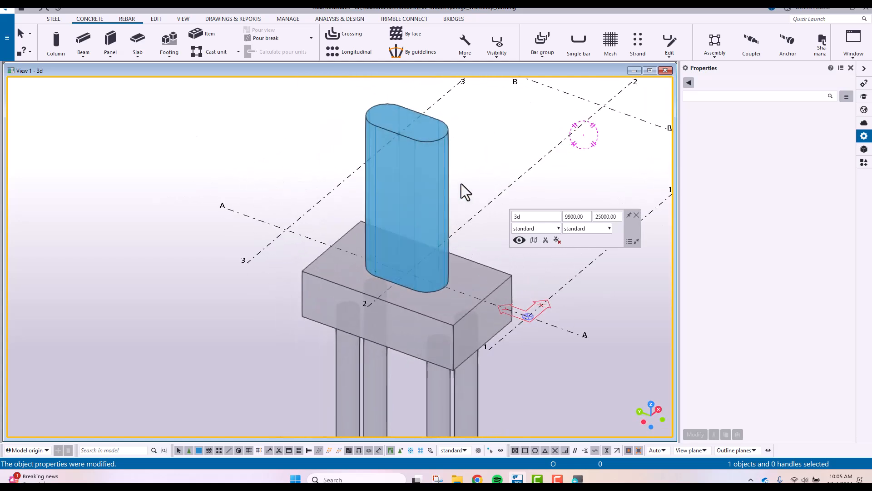
{"action": "scroll", "coordinate": [462, 183], "scroll_direction": "down", "scroll_amount": 3}
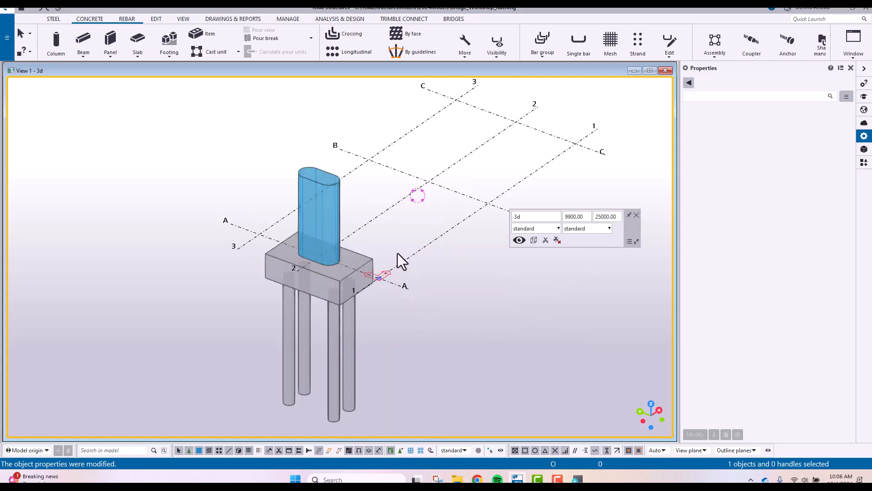
{"action": "scroll", "coordinate": [415, 194], "scroll_direction": "down", "scroll_amount": 2}
{"action": "middle_click_drag", "start_coordinate": [415, 195], "coordinate": [356, 224]}
{"action": "middle_click_drag", "start_coordinate": [346, 256], "coordinate": [316, 274], "text": "ctrl"}
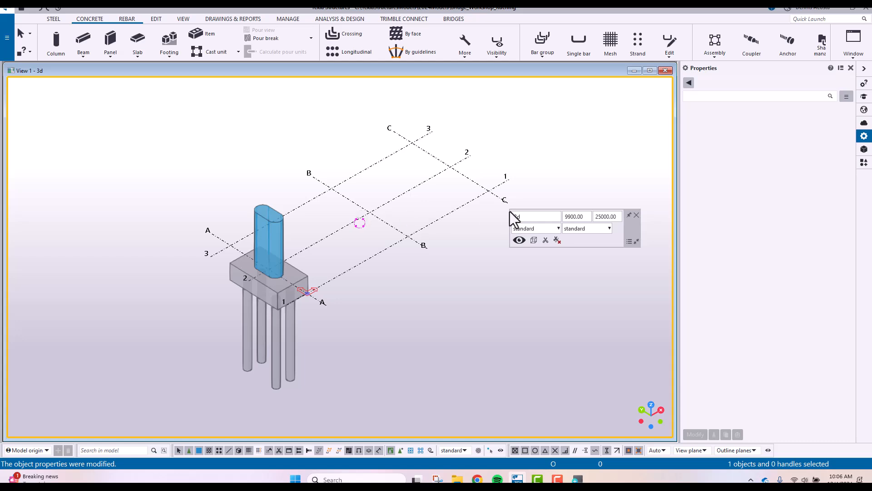
Create views along all lines of the rectangular grid with the standard settings, using the prefixes PLAN and GRID
{"action": "key", "text": "ctrl+i"}
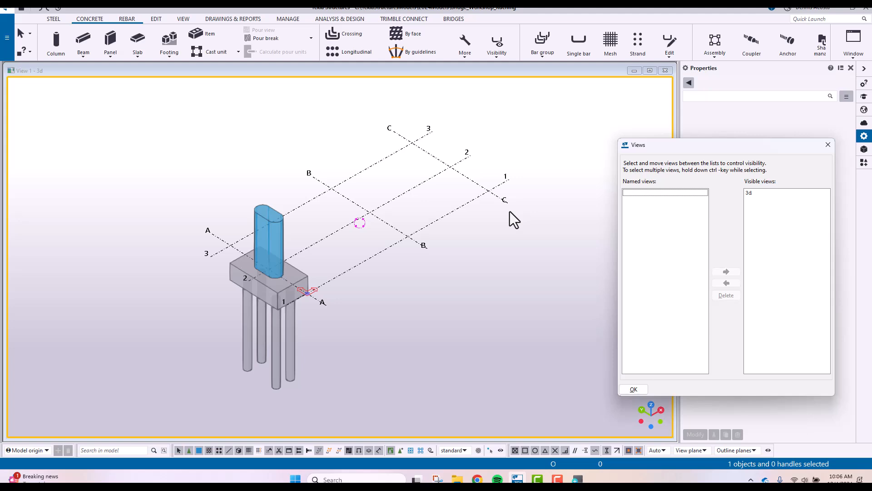
{"action": "left_click", "coordinate": [410, 238]}
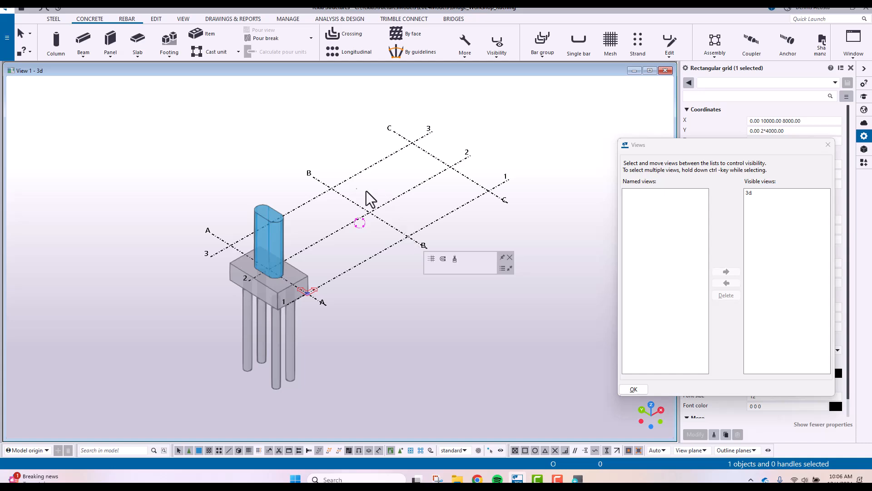
{"action": "right_click", "coordinate": [346, 181]}
{"action": "mouse_move", "coordinate": [410, 313]}
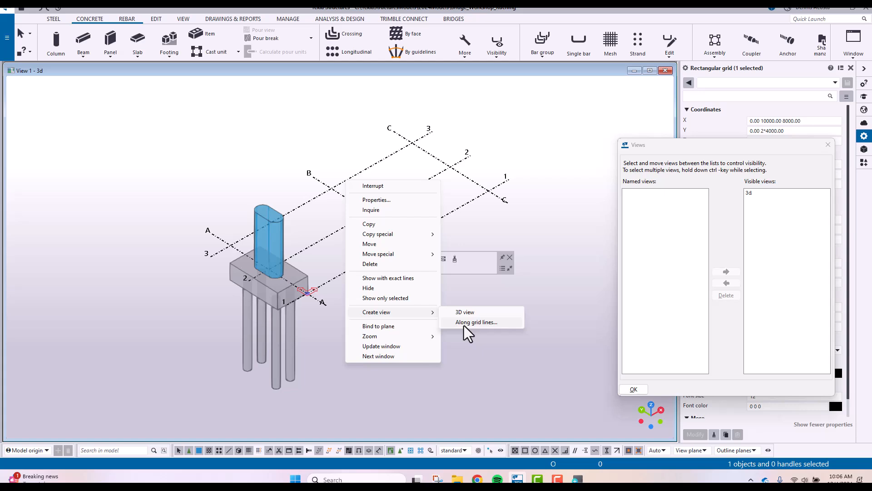
{"action": "left_click", "coordinate": [468, 324]}
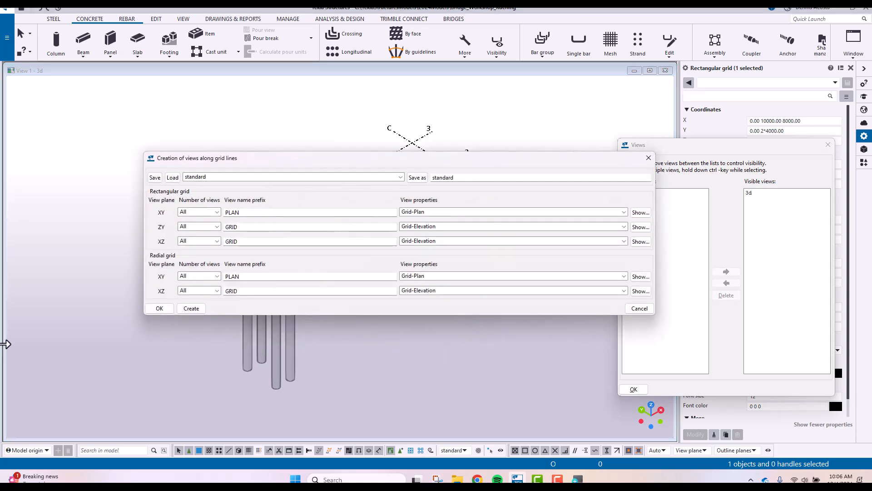
{"action": "left_click", "coordinate": [191, 309]}
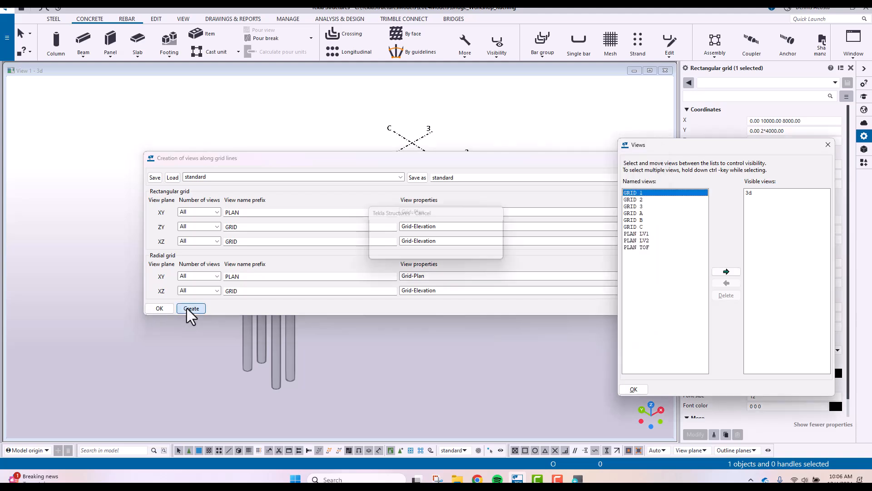
{"action": "left_click", "coordinate": [159, 308]}
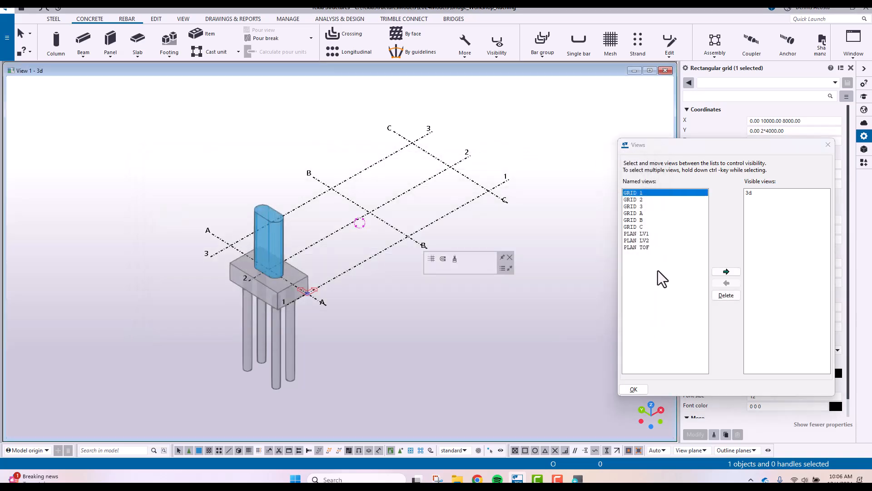
Open the GRID A elevation view and close the list of views
{"action": "double_click", "coordinate": [645, 214]}
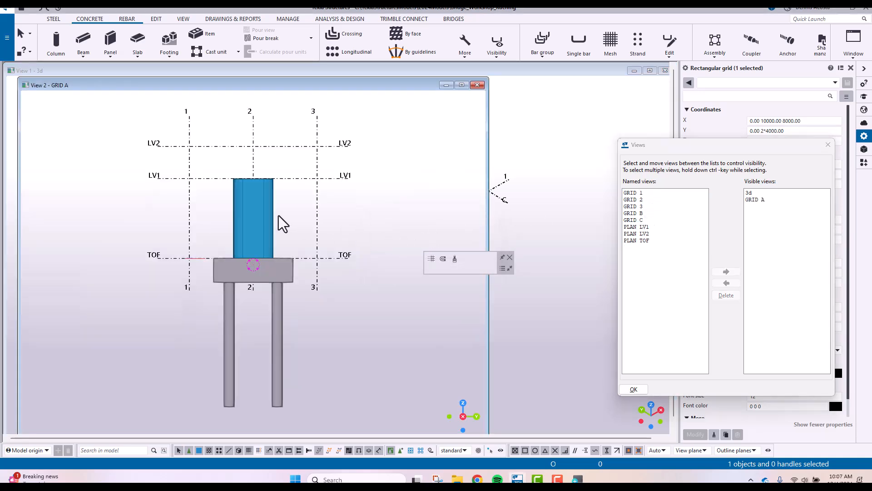
{"action": "scroll", "coordinate": [280, 225], "scroll_direction": "up", "scroll_amount": 3}
{"action": "scroll", "coordinate": [278, 232], "scroll_direction": "down", "scroll_amount": 3}
{"action": "scroll", "coordinate": [295, 243], "scroll_direction": "up", "scroll_amount": 1}
{"action": "scroll", "coordinate": [316, 251], "scroll_direction": "down", "scroll_amount": 2}
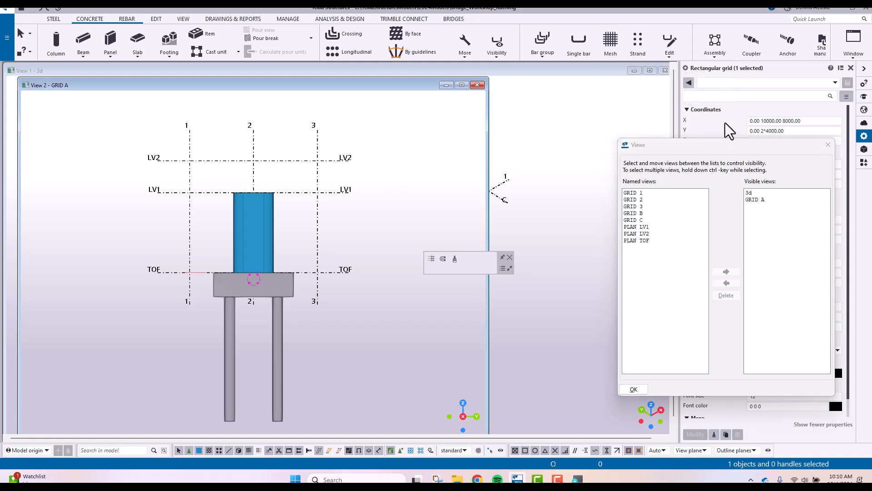
{"action": "left_click", "coordinate": [828, 145]}
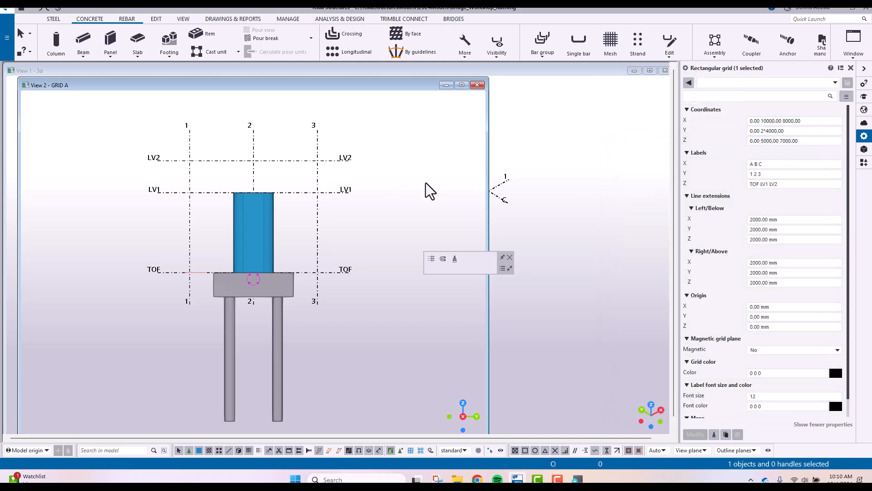
Widen the GRID A view window and frame the pier with levels TOF, LV1 and LV2
{"action": "middle_click_drag", "start_coordinate": [362, 165], "coordinate": [440, 156]}
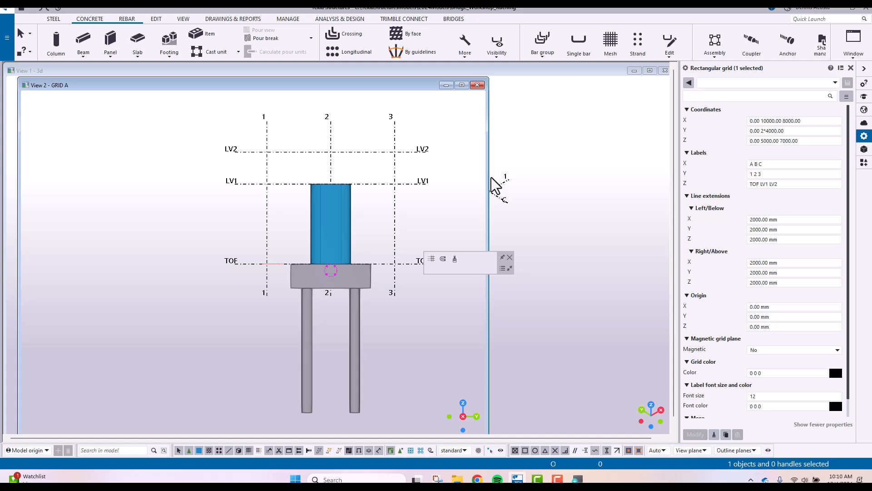
{"action": "left_click_drag", "start_coordinate": [487, 177], "coordinate": [665, 176]}
{"action": "scroll", "coordinate": [424, 199], "scroll_direction": "up", "scroll_amount": 5}
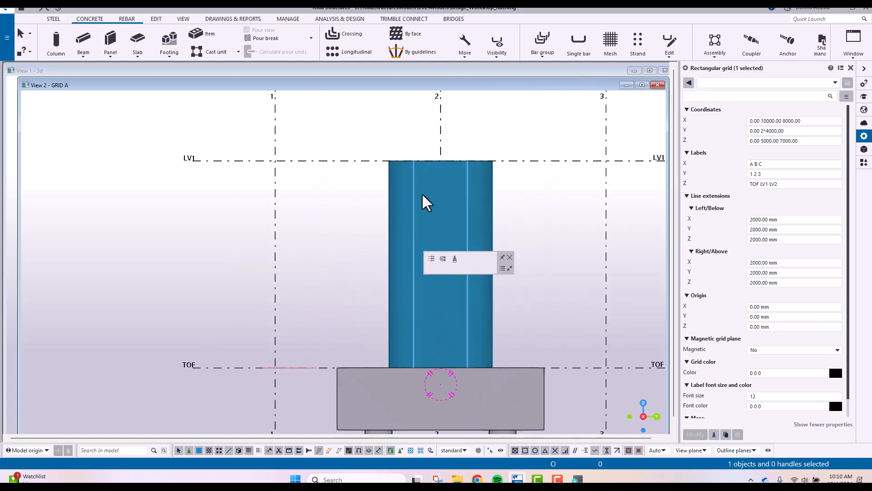
{"action": "scroll", "coordinate": [361, 204], "scroll_direction": "down", "scroll_amount": 2}
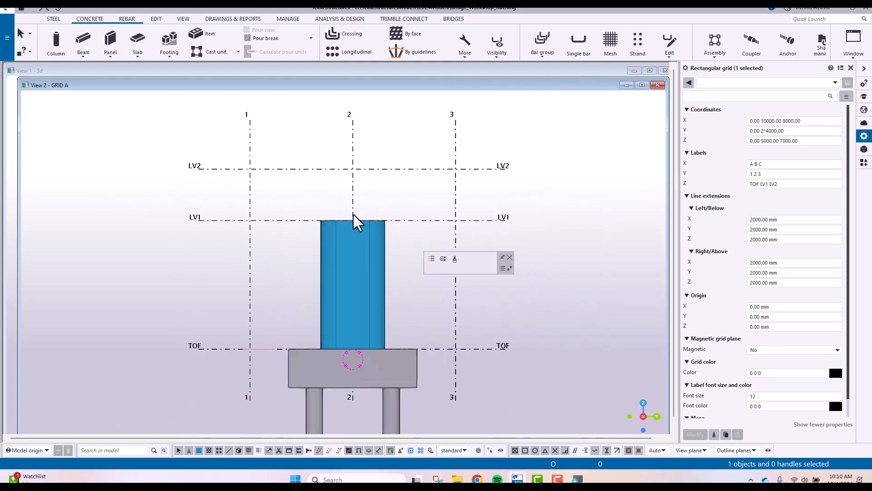
{"action": "scroll", "coordinate": [357, 219], "scroll_direction": "up", "scroll_amount": 1}
{"action": "scroll", "coordinate": [361, 205], "scroll_direction": "up", "scroll_amount": 1}
{"action": "scroll", "coordinate": [365, 199], "scroll_direction": "down", "scroll_amount": 2}
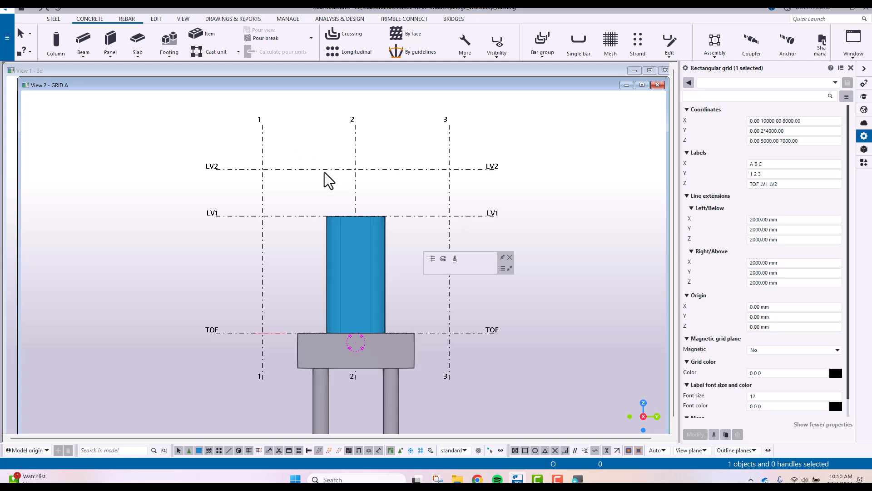
Start a concrete beam with profile 2000*1500, material C40/50 and class 12
{"action": "left_click", "coordinate": [85, 47]}
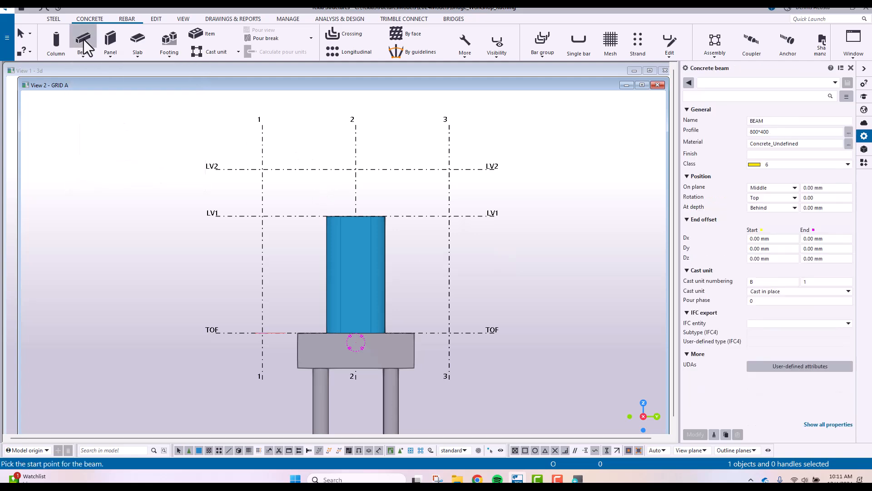
{"action": "left_click", "coordinate": [778, 132]}
{"action": "type", "text": "2000*"}
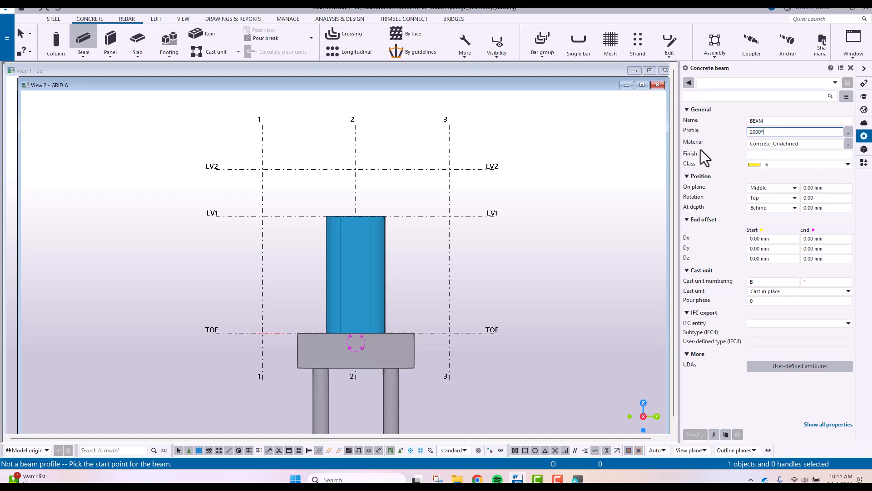
{"action": "type", "text": "1500"}
{"action": "left_click", "coordinate": [849, 145]}
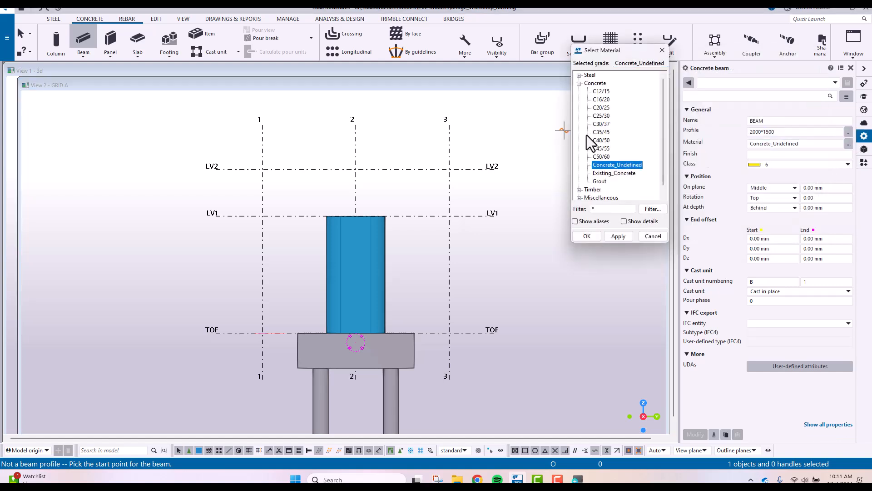
{"action": "double_click", "coordinate": [601, 140]}
{"action": "left_click", "coordinate": [758, 164]}
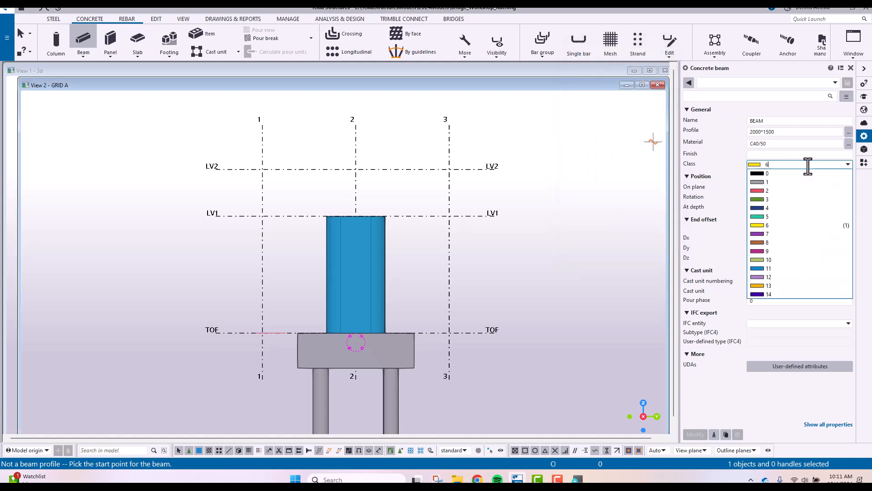
{"action": "left_click", "coordinate": [757, 277]}
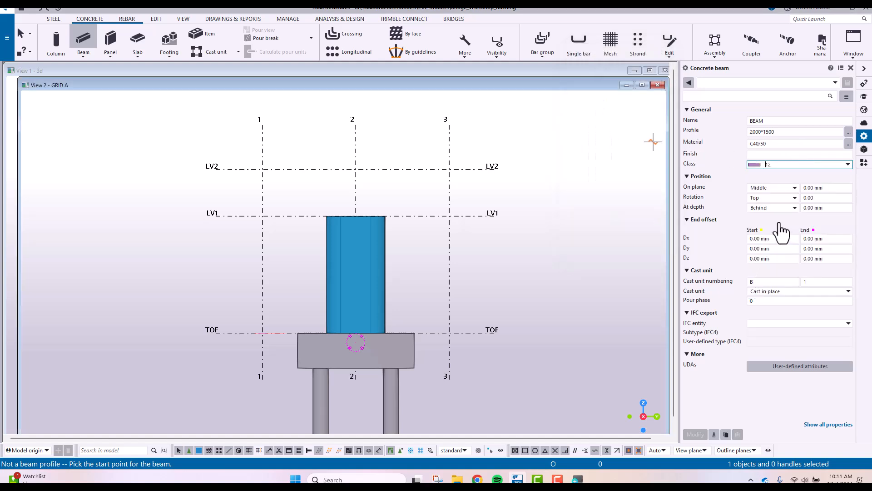
Place the concrete beam along level LV2 from grid 1 to grid 3 and end the command
{"action": "left_click", "coordinate": [263, 169]}
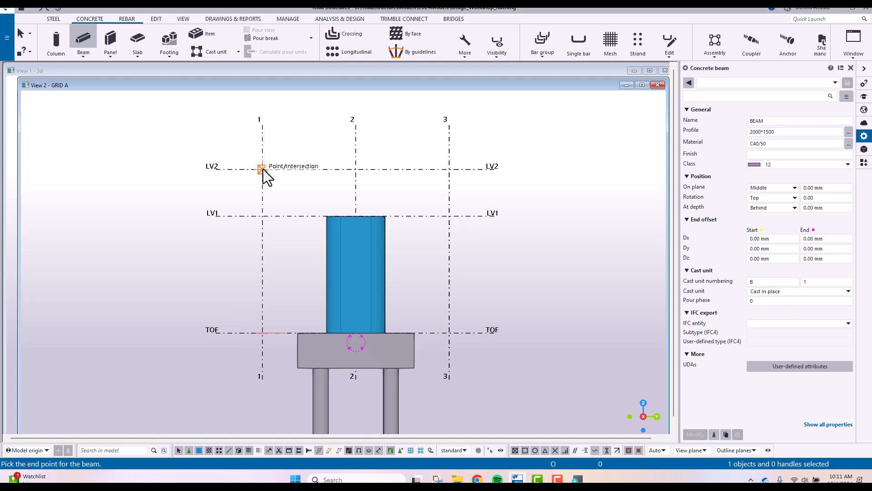
{"action": "left_click", "coordinate": [450, 168]}
{"action": "right_click", "coordinate": [402, 146]}
{"action": "left_click", "coordinate": [415, 150]}
Cut a triangular polygon 2500 mm long and 750 mm high from the beam's lower corner at grid 3 and end the command
{"action": "scroll", "coordinate": [366, 203], "scroll_direction": "up", "scroll_amount": 4}
{"action": "middle_click_drag", "start_coordinate": [335, 211], "coordinate": [379, 254], "text": "ctrl"}
{"action": "scroll", "coordinate": [546, 246], "scroll_direction": "up", "scroll_amount": 5}
{"action": "key", "text": "ctrl+p"}
{"action": "scroll", "coordinate": [408, 186], "scroll_direction": "up", "scroll_amount": 4}
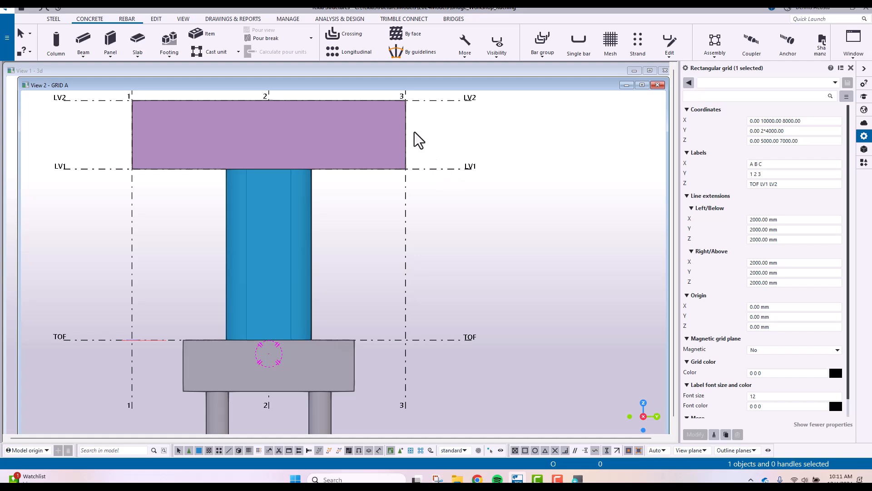
{"action": "scroll", "coordinate": [416, 138], "scroll_direction": "up", "scroll_amount": 4}
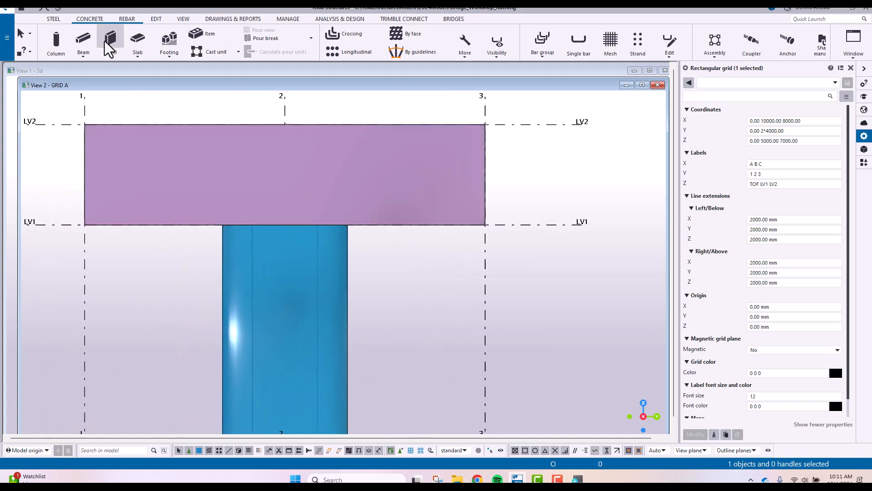
{"action": "left_click", "coordinate": [155, 20]}
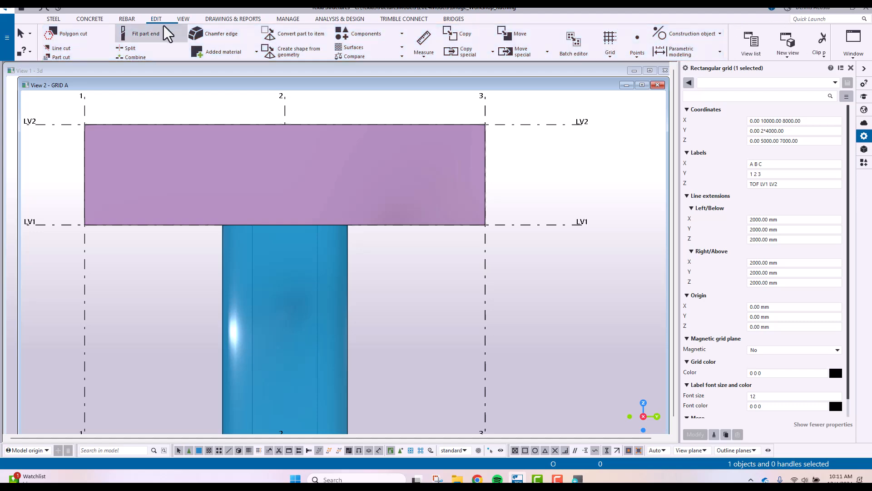
{"action": "left_click", "coordinate": [73, 34]}
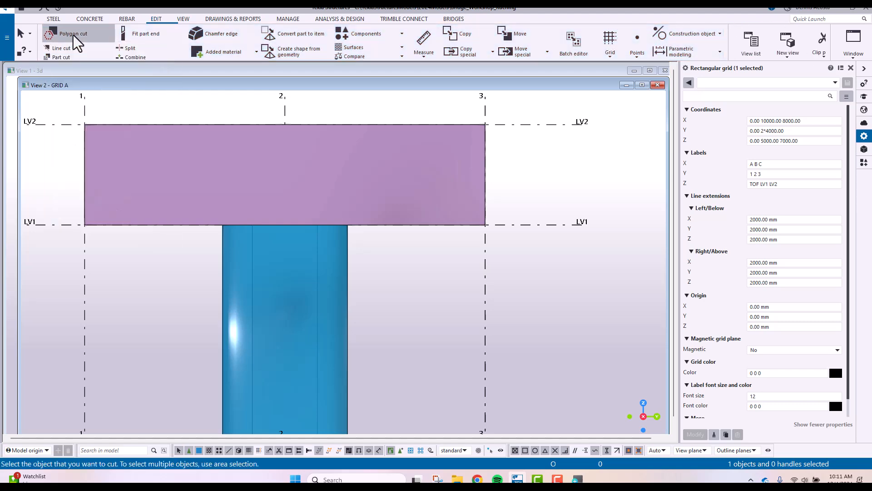
{"action": "left_click", "coordinate": [460, 176]}
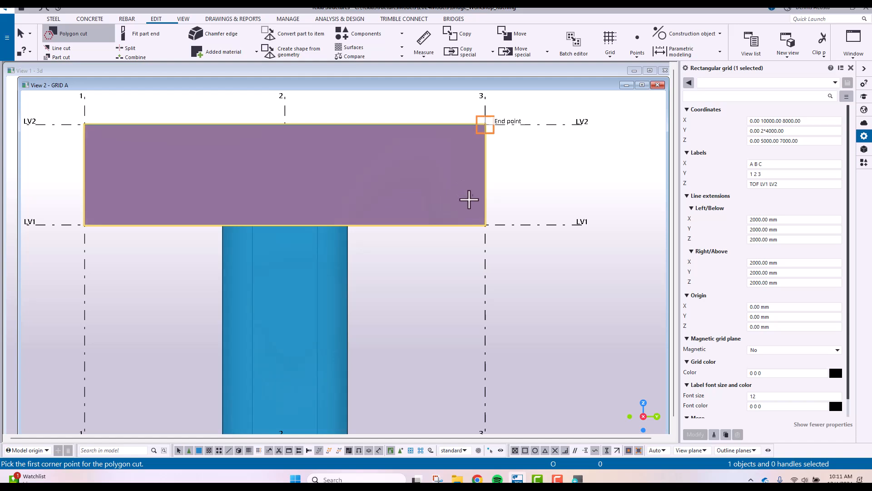
{"action": "left_click", "coordinate": [482, 223]}
{"action": "scroll", "coordinate": [418, 225], "scroll_direction": "up", "scroll_amount": 5}
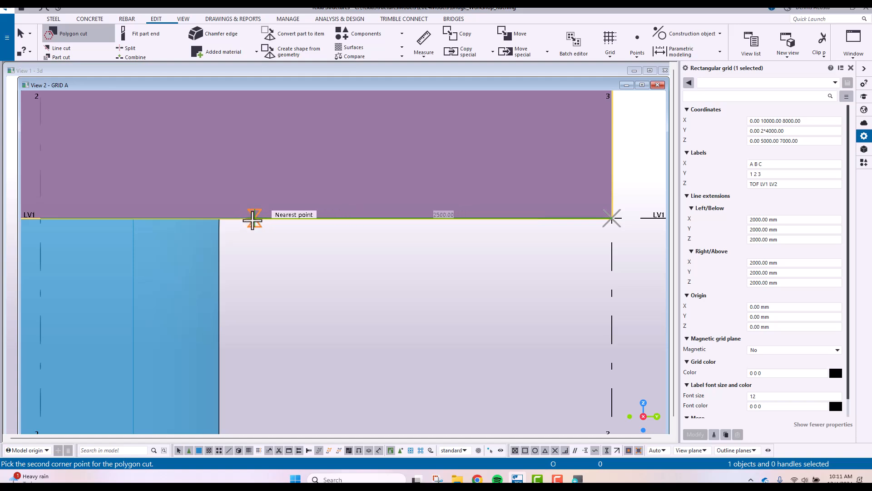
{"action": "left_click", "coordinate": [252, 220]}
{"action": "scroll", "coordinate": [347, 248], "scroll_direction": "down", "scroll_amount": 2}
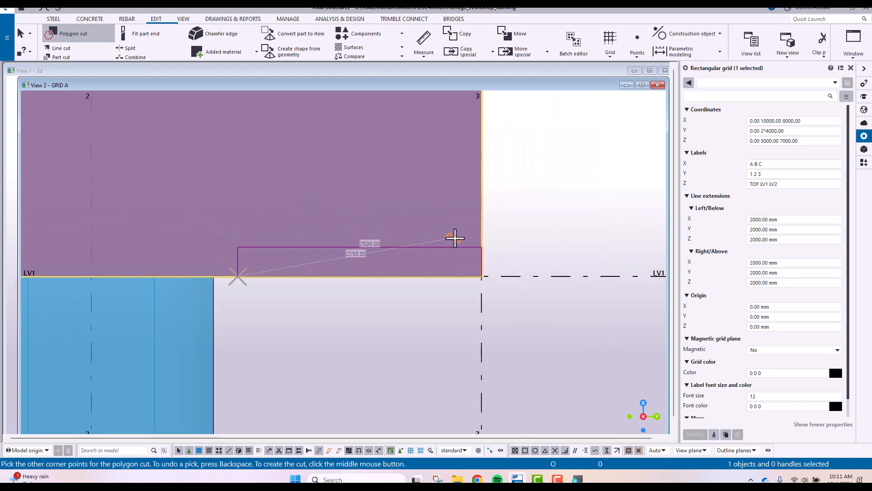
{"action": "left_click", "coordinate": [482, 276]}
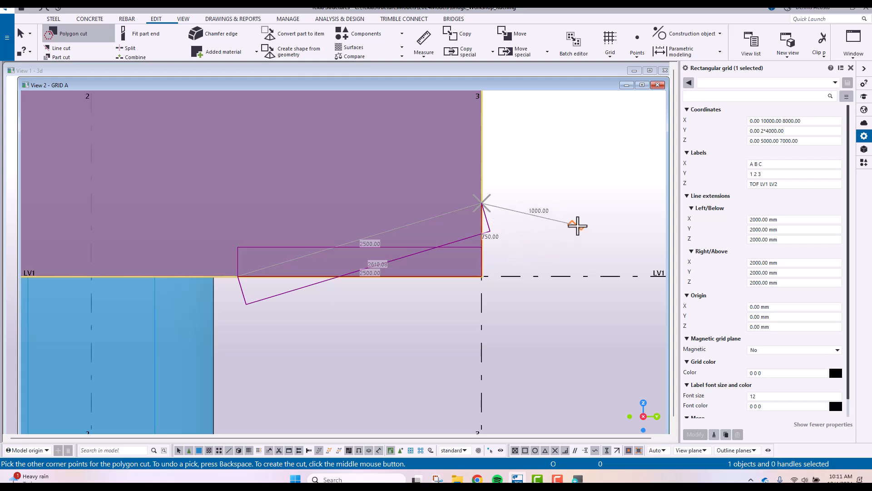
{"action": "middle_click", "coordinate": [576, 226]}
{"action": "scroll", "coordinate": [577, 226], "scroll_direction": "down", "scroll_amount": 5}
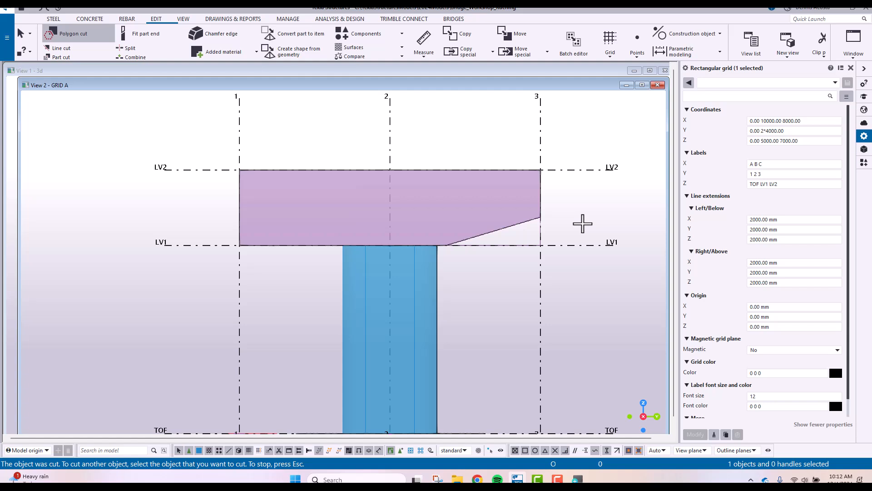
{"action": "right_click", "coordinate": [464, 146]}
{"action": "left_click", "coordinate": [492, 152]}
Copy the polygon cut to the grid 1 end of the beam in the 3D view by mirroring, and return to the GRID A view
{"action": "left_click", "coordinate": [542, 243]}
{"action": "middle_click_drag", "start_coordinate": [478, 236], "coordinate": [483, 228]}
{"action": "key", "text": "ctrl+Tab"}
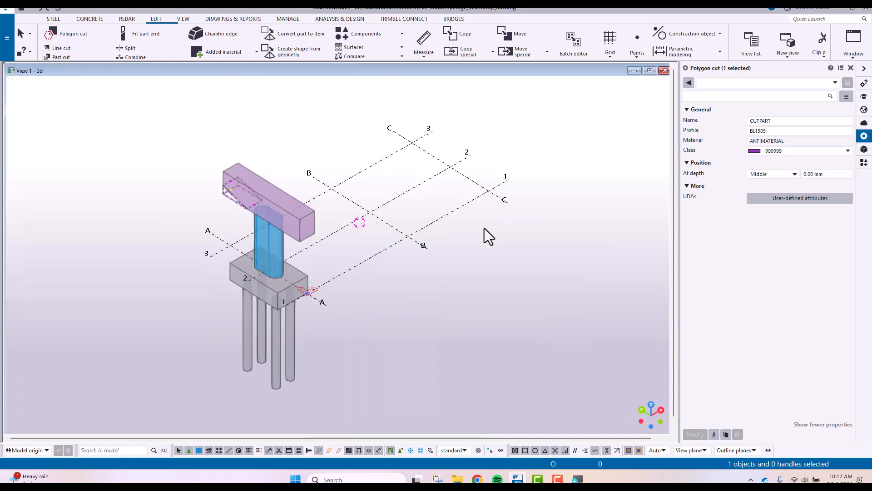
{"action": "scroll", "coordinate": [264, 201], "scroll_direction": "up", "scroll_amount": 2}
{"action": "right_click", "coordinate": [294, 157]}
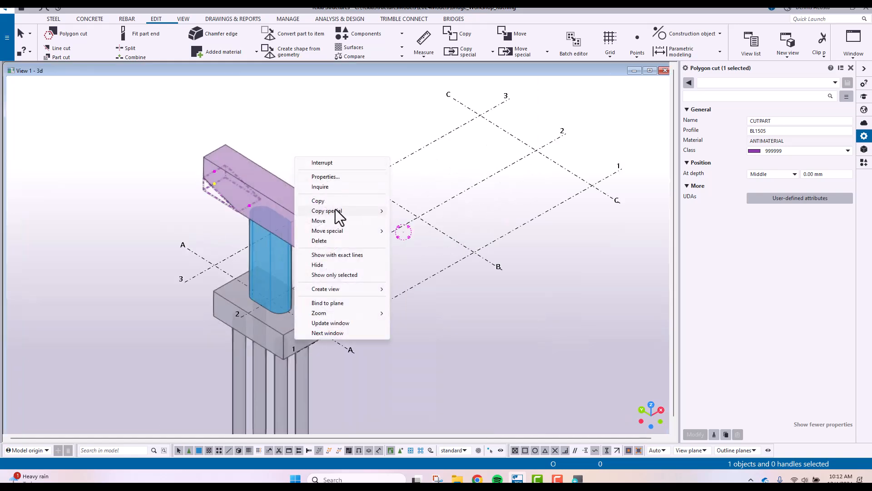
{"action": "mouse_move", "coordinate": [338, 216]}
{"action": "left_click", "coordinate": [411, 230]}
{"action": "left_click", "coordinate": [416, 219]}
{"action": "left_click", "coordinate": [447, 202]}
{"action": "left_click", "coordinate": [107, 337]}
{"action": "left_click", "coordinate": [79, 338]}
{"action": "left_click", "coordinate": [249, 188]}
{"action": "key", "text": "ctrl+Tab"}
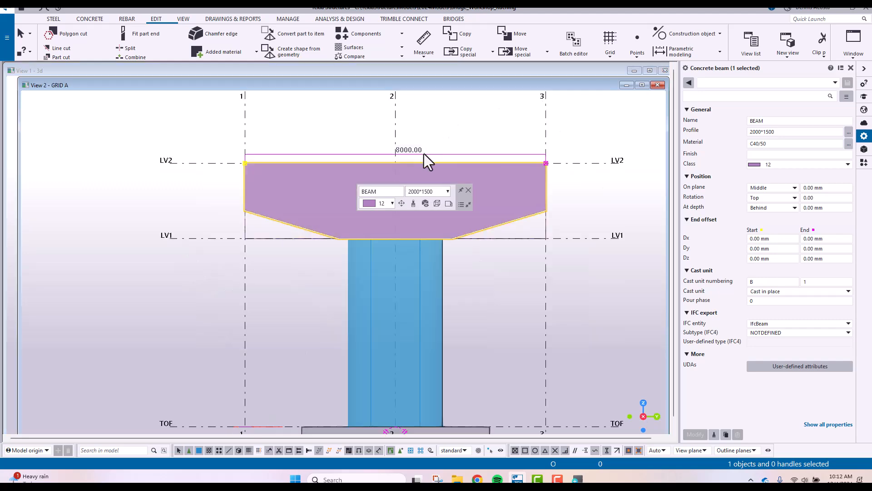
Delete the concrete beam with its cuts from the top of the pier
{"action": "left_click", "coordinate": [517, 314]}
{"action": "scroll", "coordinate": [517, 315], "scroll_direction": "up", "scroll_amount": 4}
{"action": "middle_click_drag", "start_coordinate": [498, 262], "coordinate": [522, 258]}
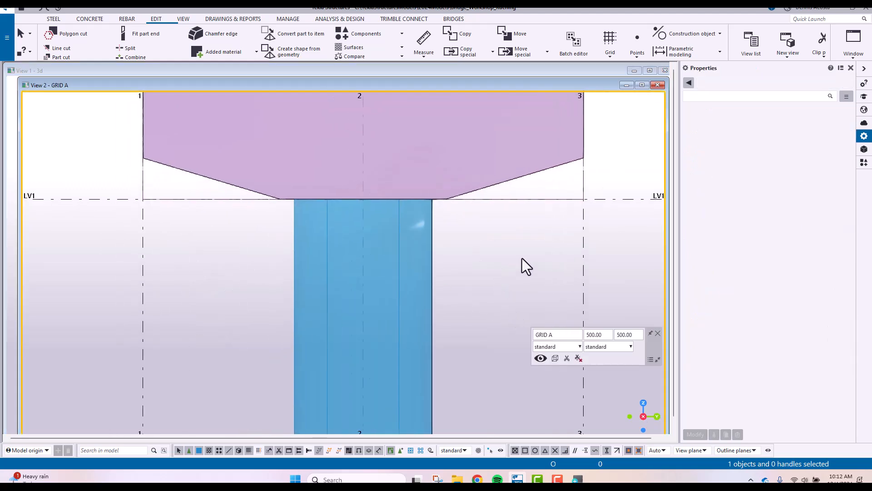
{"action": "scroll", "coordinate": [522, 258], "scroll_direction": "down", "scroll_amount": 5}
{"action": "middle_click_drag", "start_coordinate": [518, 220], "coordinate": [418, 205], "text": "ctrl"}
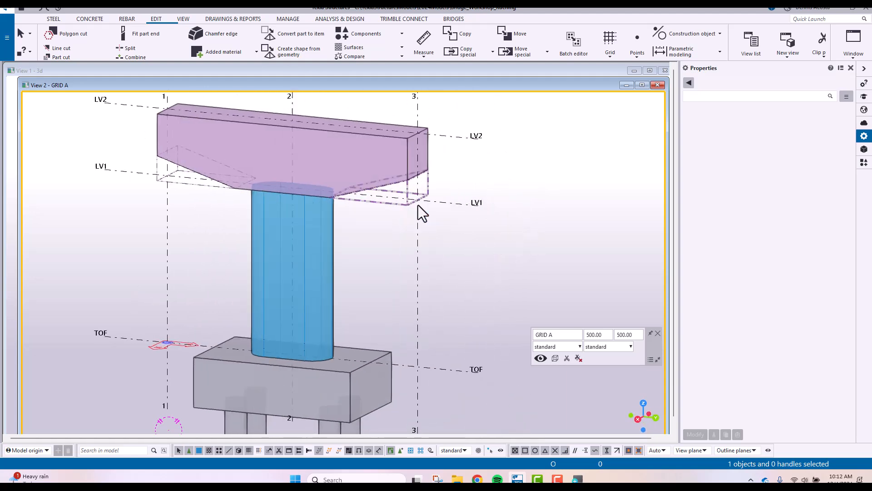
{"action": "key", "text": "ctrl+p"}
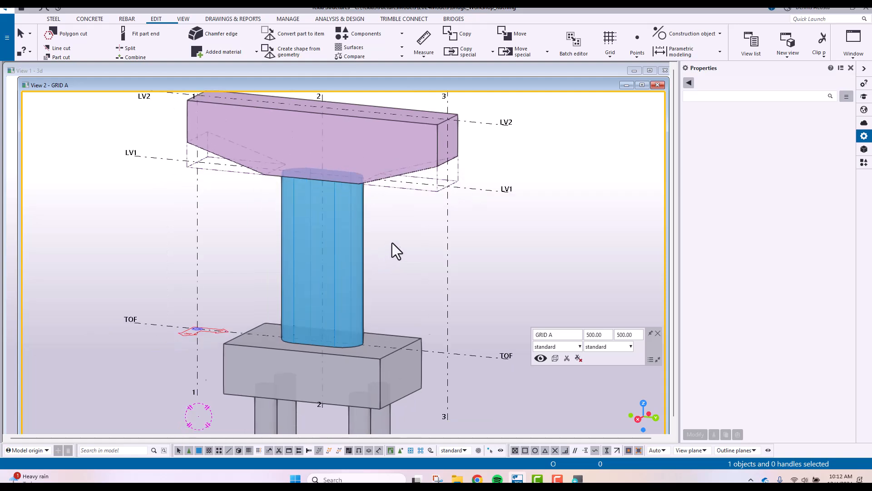
{"action": "left_click_drag", "start_coordinate": [217, 120], "coordinate": [439, 211]}
{"action": "key", "text": "Delete"}
{"action": "scroll", "coordinate": [357, 137], "scroll_direction": "up", "scroll_amount": 4}
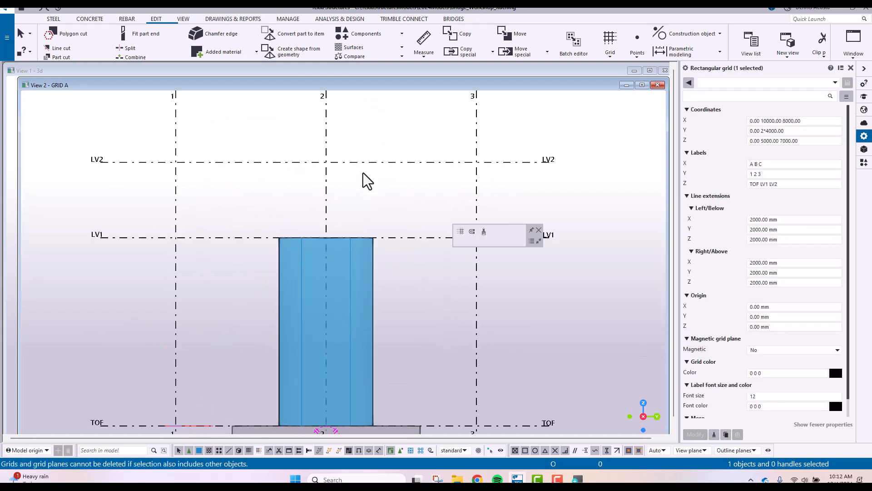
Place a concrete beam named CROSSHEAD with profile 2000*1500 along level LV2 from grid 1 to grid 3 and end the command
{"action": "left_click", "coordinate": [89, 19]}
{"action": "left_click", "coordinate": [85, 45]}
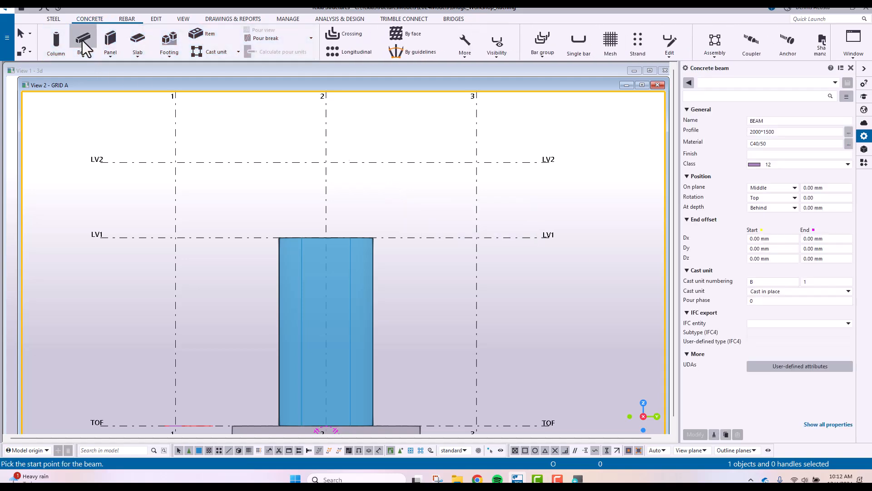
{"action": "double_click", "coordinate": [790, 122]}
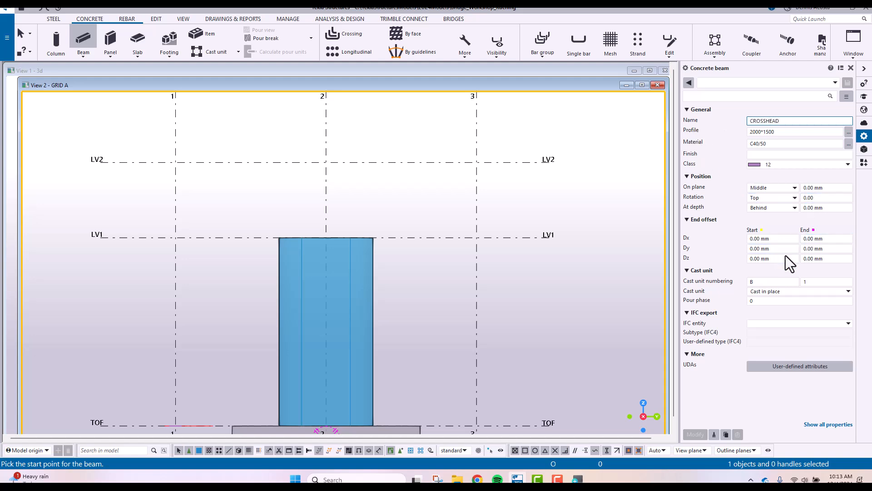
{"action": "double_click", "coordinate": [789, 132]}
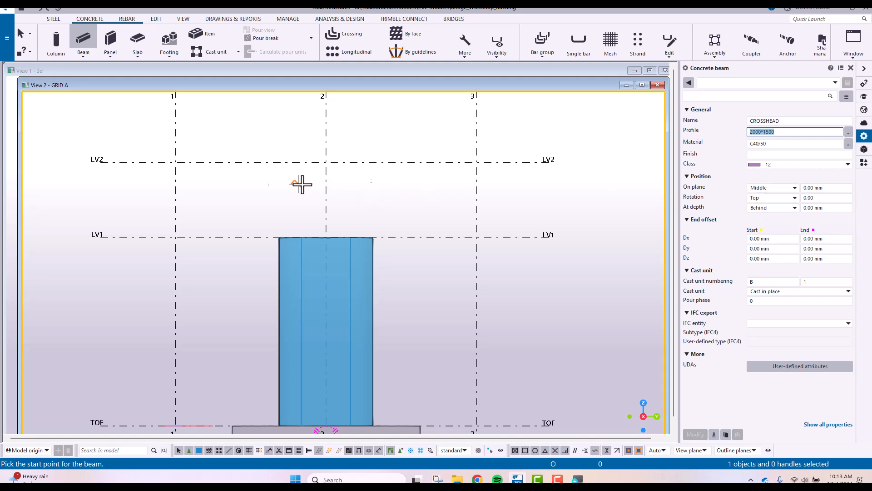
{"action": "left_click", "coordinate": [176, 163]}
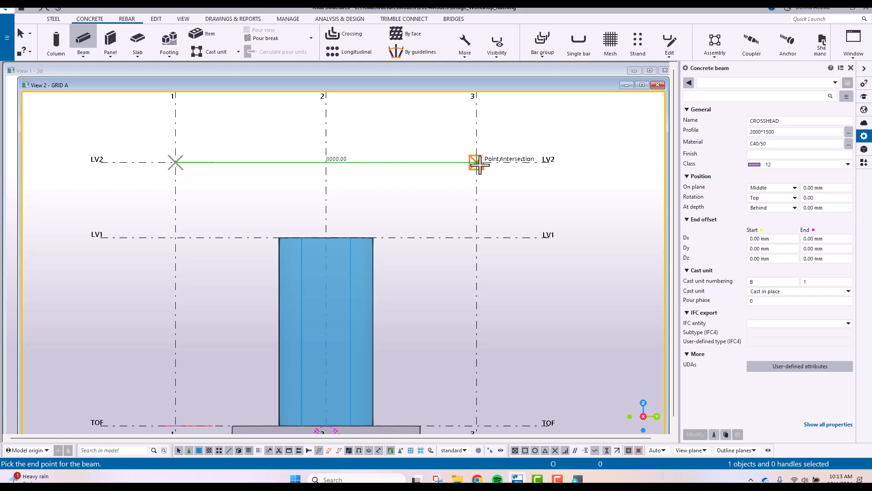
{"action": "left_click", "coordinate": [476, 162]}
{"action": "right_click", "coordinate": [541, 120]}
{"action": "left_click", "coordinate": [561, 129]}
Create a point on level LV1, 2500 mm inward from grid 3, using Along extension of two points
{"action": "middle_click_drag", "start_coordinate": [515, 185], "coordinate": [394, 203], "text": "ctrl"}
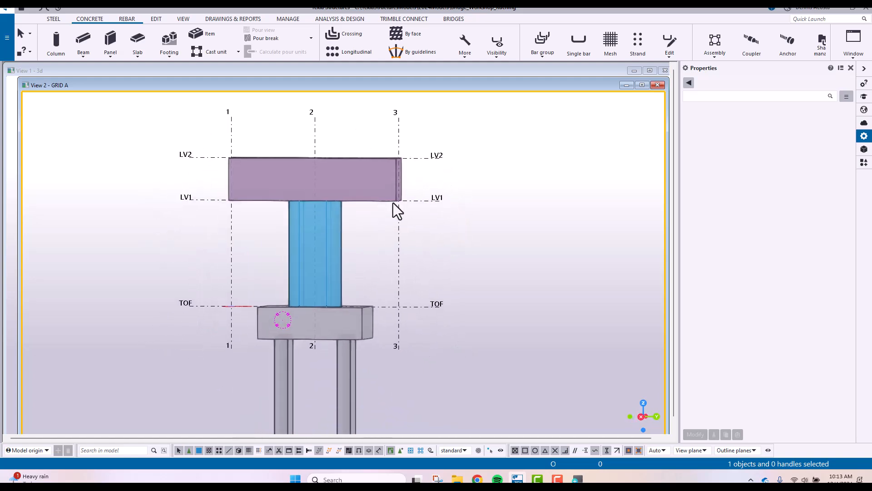
{"action": "scroll", "coordinate": [385, 208], "scroll_direction": "down", "scroll_amount": 2}
{"action": "scroll", "coordinate": [400, 168], "scroll_direction": "up", "scroll_amount": 5}
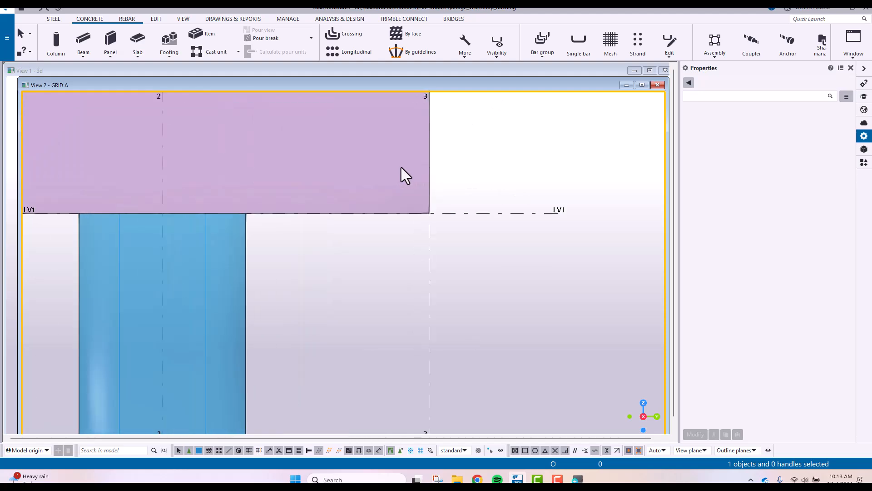
{"action": "middle_click_drag", "start_coordinate": [402, 168], "coordinate": [411, 237]}
{"action": "middle_click_drag", "start_coordinate": [344, 244], "coordinate": [434, 241]}
{"action": "left_click", "coordinate": [152, 19]}
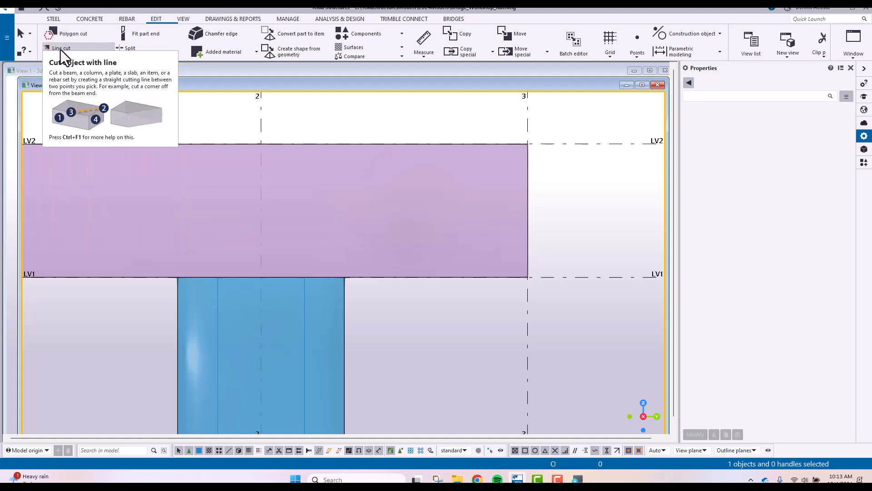
{"action": "middle_click_drag", "start_coordinate": [535, 242], "coordinate": [533, 247]}
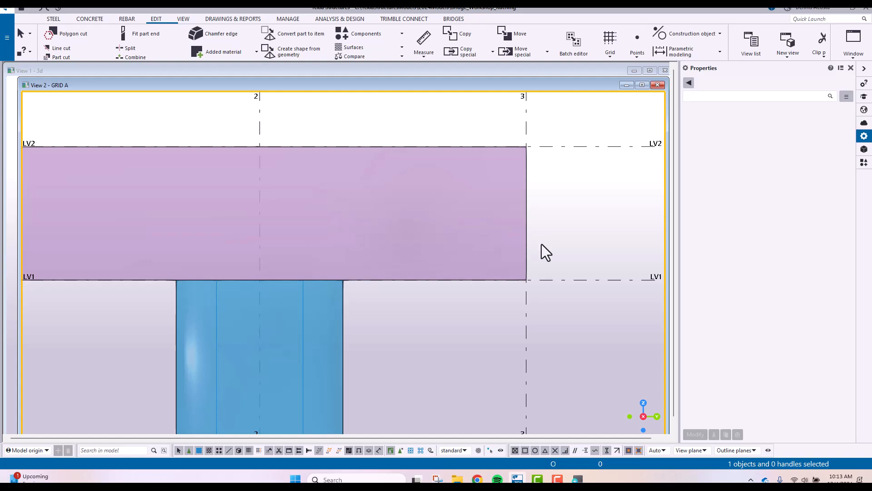
{"action": "left_click", "coordinate": [637, 53]}
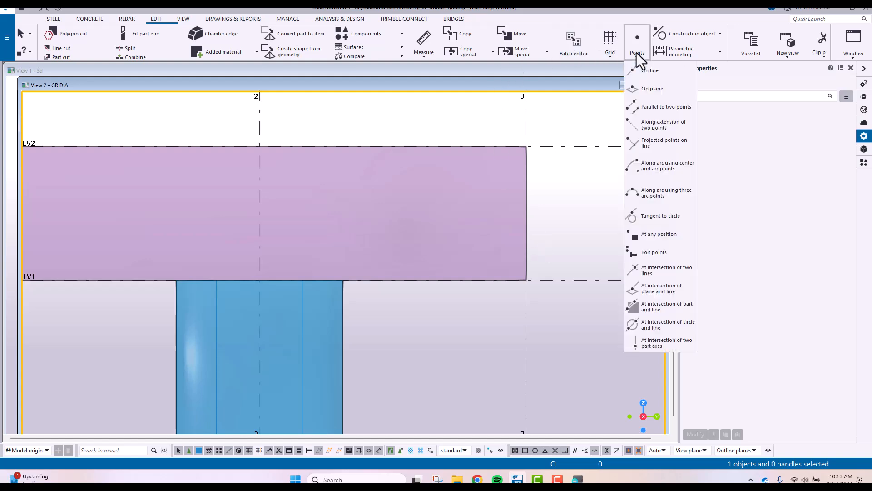
{"action": "left_click", "coordinate": [658, 125]}
{"action": "type", "text": "2500.00"}
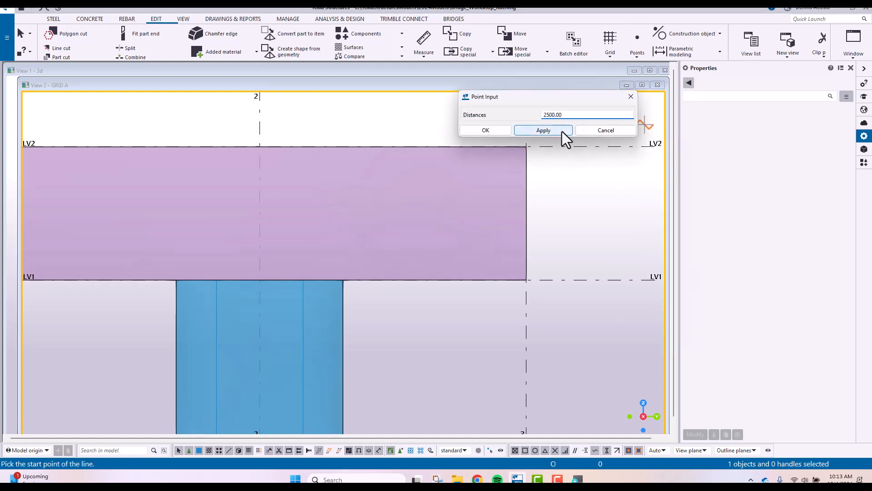
{"action": "left_click", "coordinate": [563, 132]}
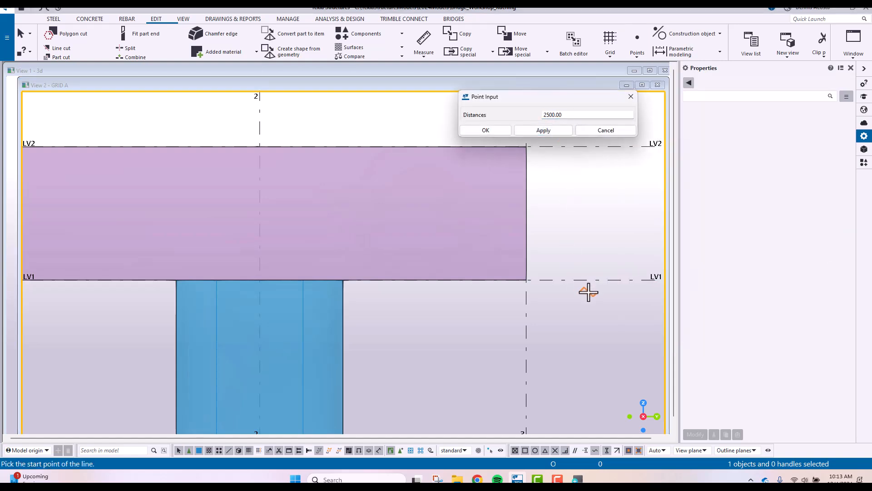
{"action": "left_click", "coordinate": [591, 280]}
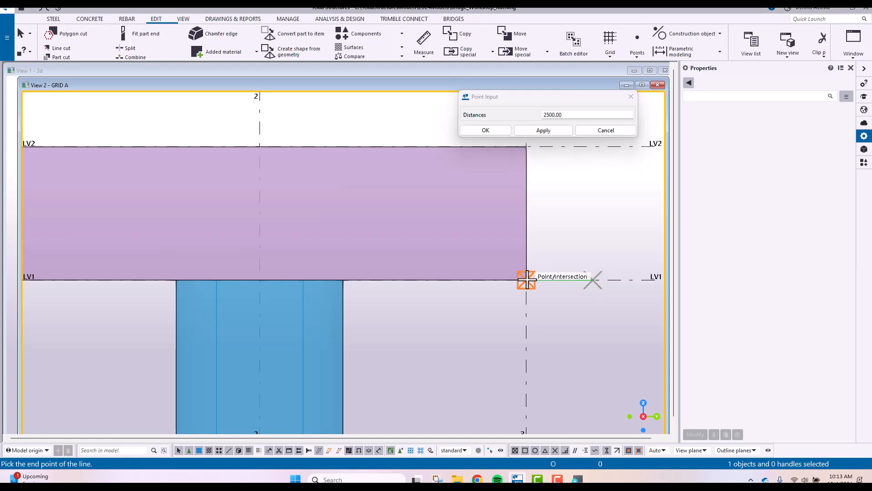
{"action": "left_click", "coordinate": [527, 280]}
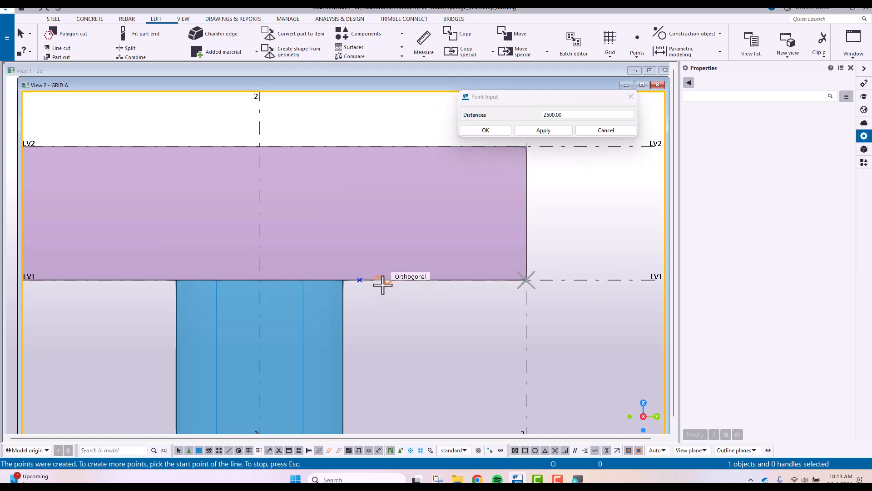
Create a point on grid 3, 750 mm above LV1, end the command and shift the point input dialog off the beam
{"action": "left_click_drag", "start_coordinate": [561, 114], "coordinate": [496, 117]}
{"action": "type", "text": "750"}
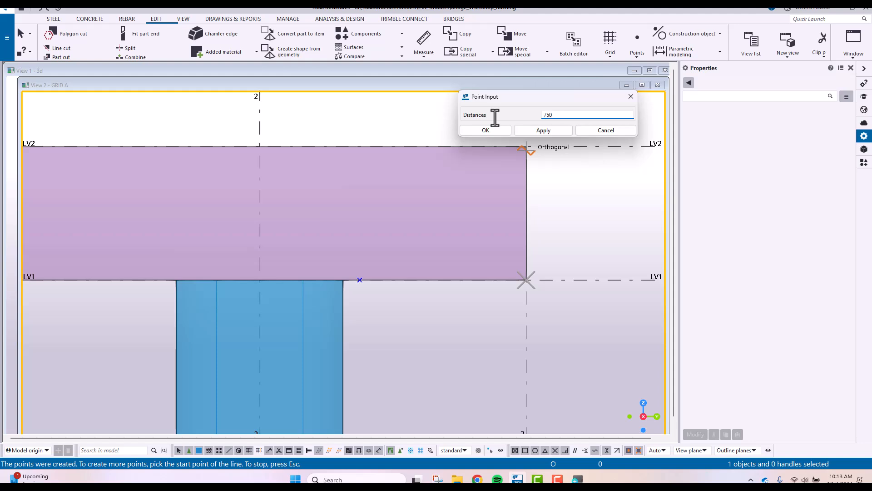
{"action": "left_click", "coordinate": [545, 131]}
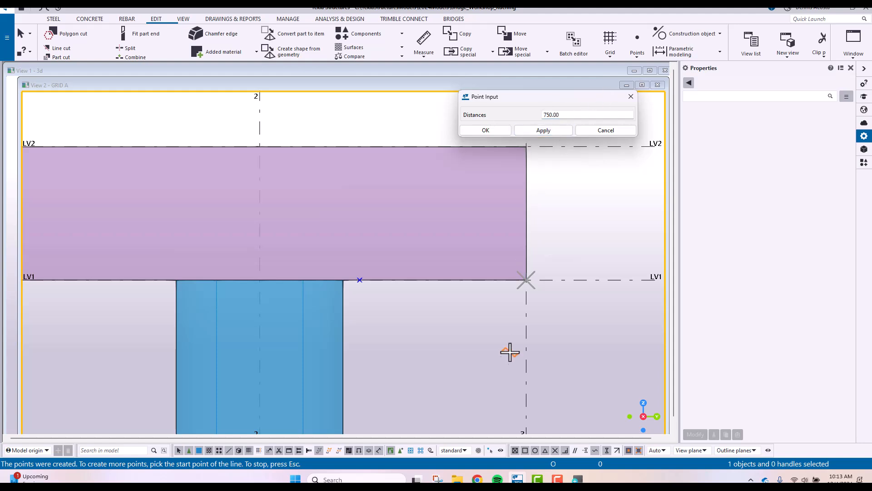
{"action": "left_click", "coordinate": [526, 280]}
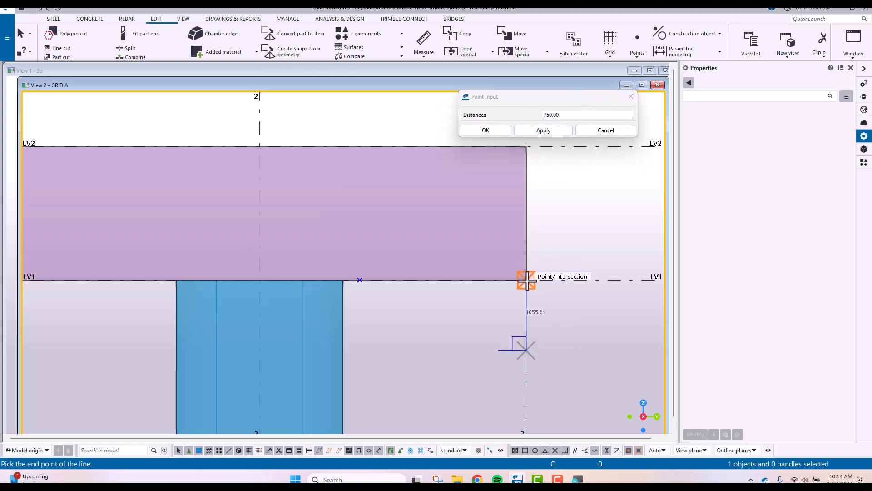
{"action": "left_click", "coordinate": [526, 266]}
{"action": "right_click", "coordinate": [563, 204]}
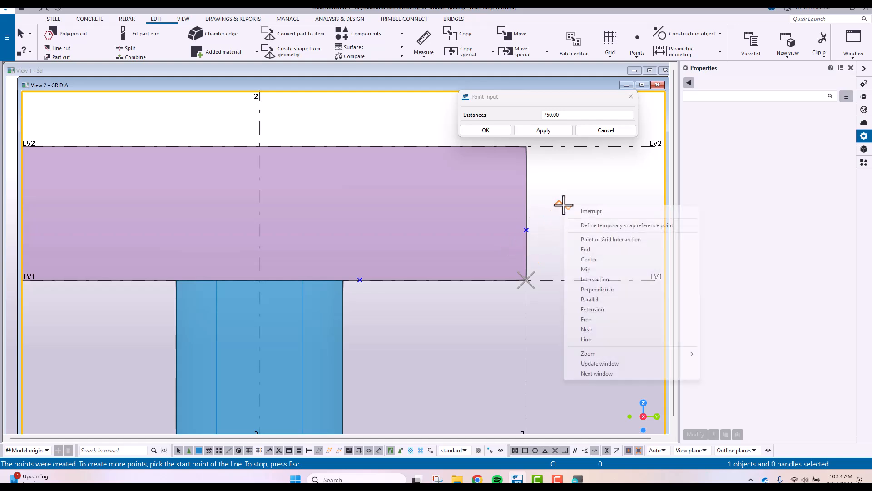
{"action": "left_click", "coordinate": [590, 211]}
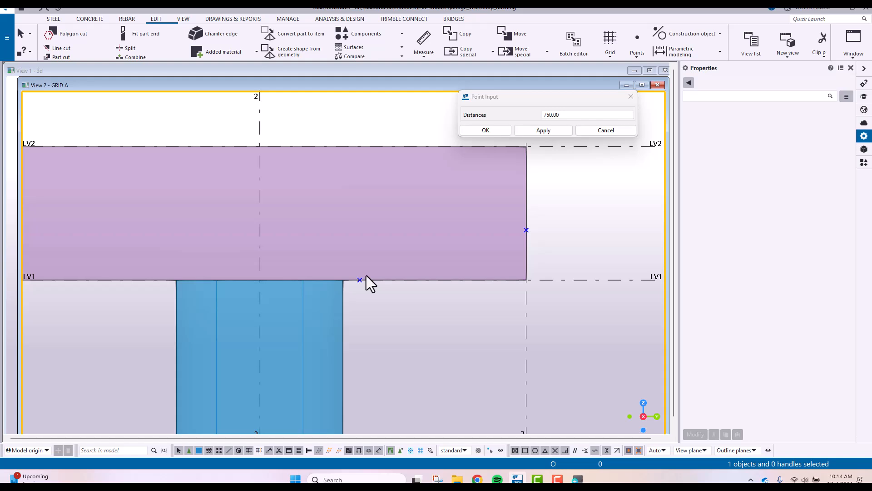
{"action": "left_click_drag", "start_coordinate": [570, 98], "coordinate": [629, 91]}
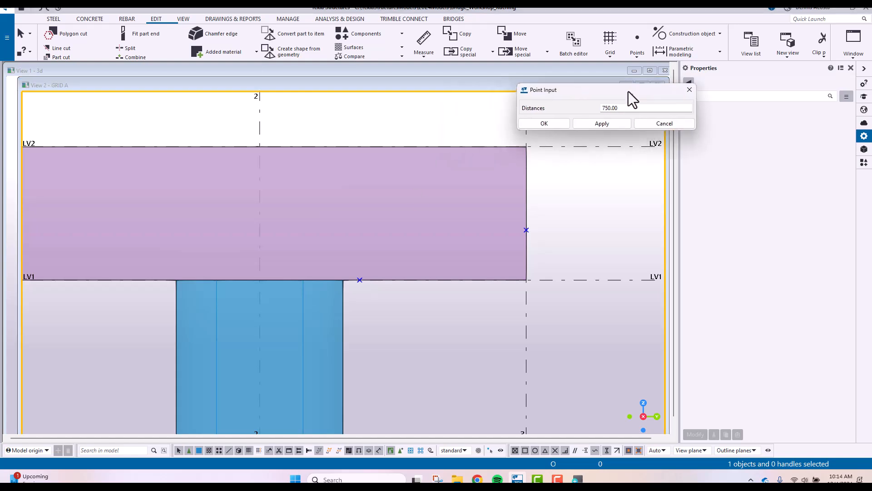
Close the point input dialog and make a line cut on the crosshead through the two points, removing the lower side at grid 3
{"action": "left_click", "coordinate": [689, 90]}
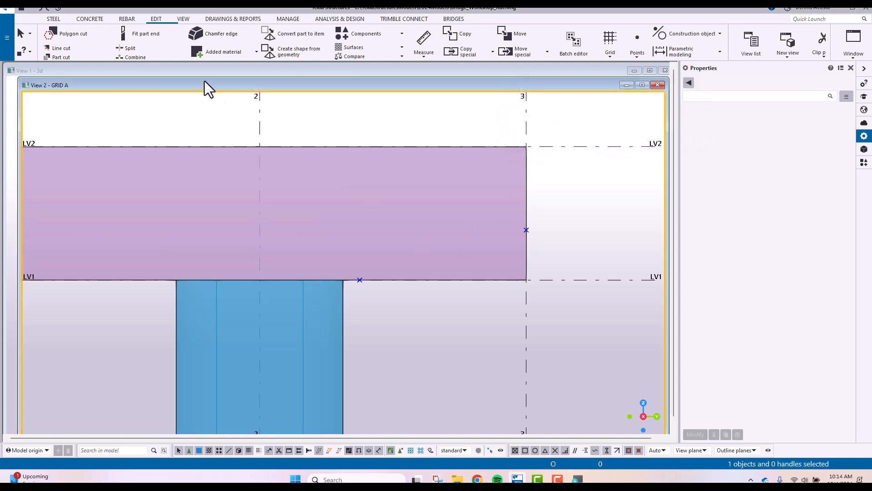
{"action": "left_click", "coordinate": [65, 49]}
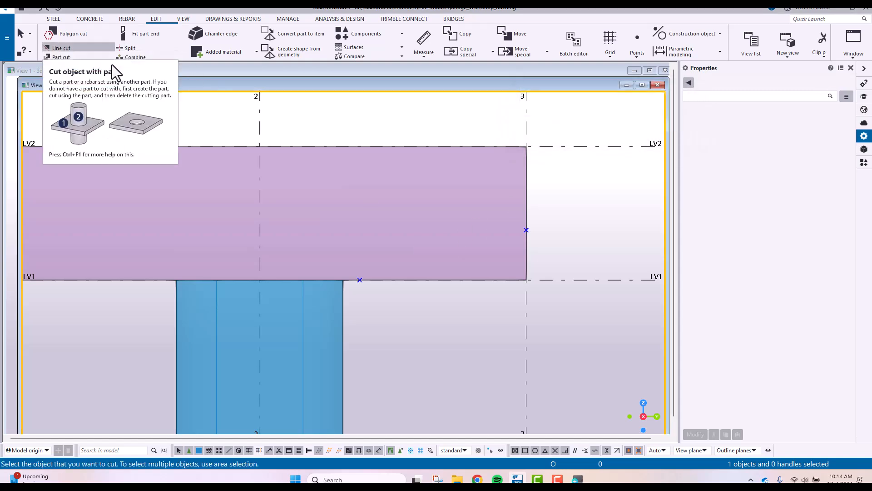
{"action": "left_click", "coordinate": [426, 146]}
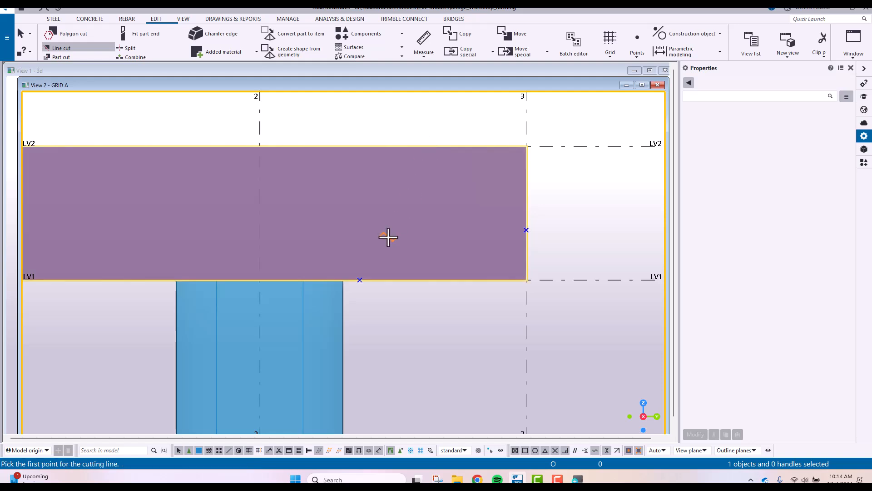
{"action": "left_click", "coordinate": [359, 280]}
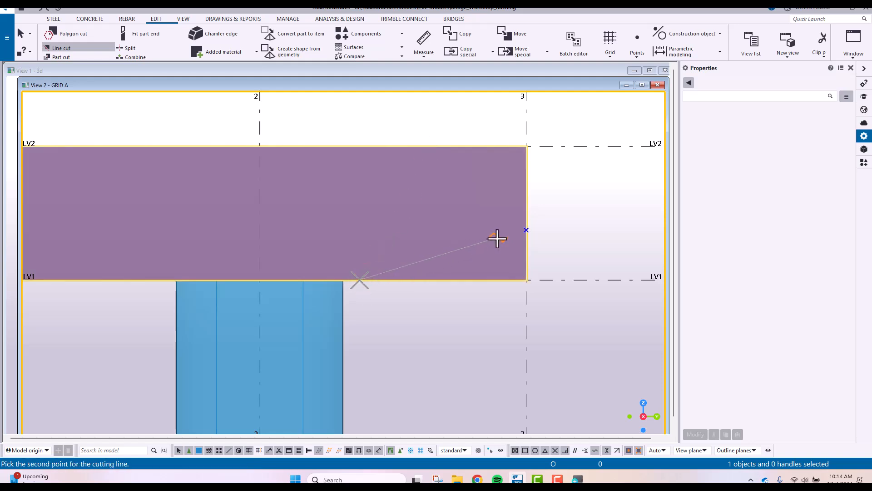
{"action": "left_click", "coordinate": [525, 230]}
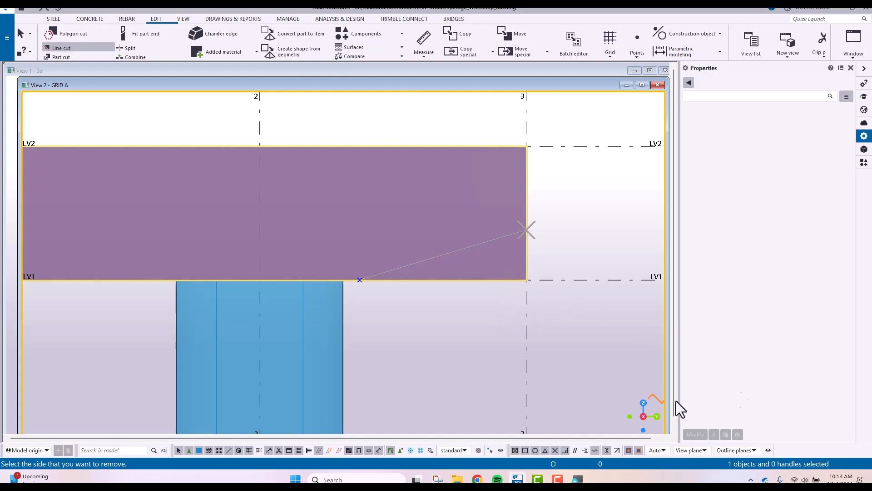
{"action": "left_click", "coordinate": [591, 337]}
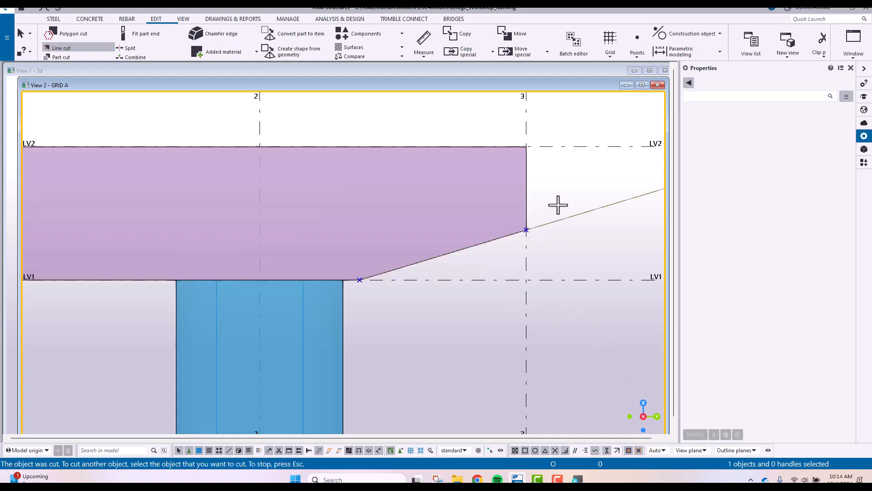
Examine the tapered crosshead end and its cut line from the front and at an angle in the grid A view
{"action": "scroll", "coordinate": [554, 214], "scroll_direction": "down", "scroll_amount": 5}
{"action": "scroll", "coordinate": [550, 224], "scroll_direction": "up", "scroll_amount": 3}
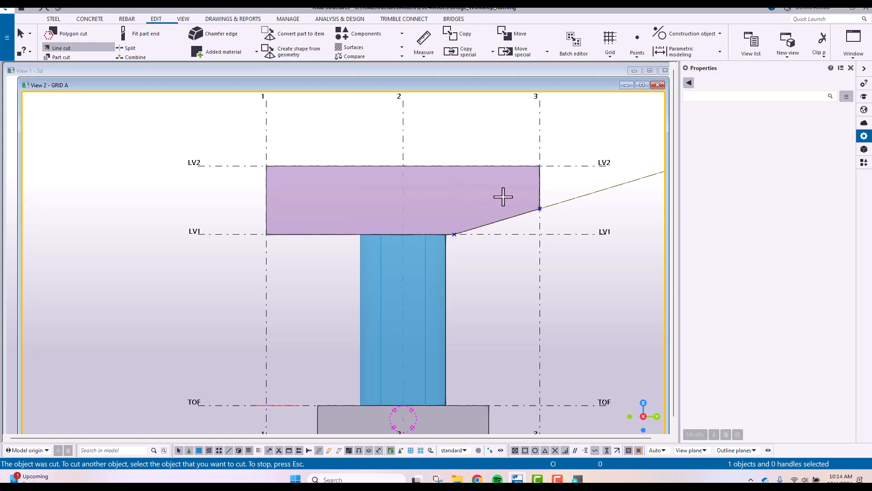
{"action": "scroll", "coordinate": [467, 231], "scroll_direction": "down", "scroll_amount": 1}
{"action": "middle_click_drag", "start_coordinate": [556, 235], "coordinate": [360, 230]}
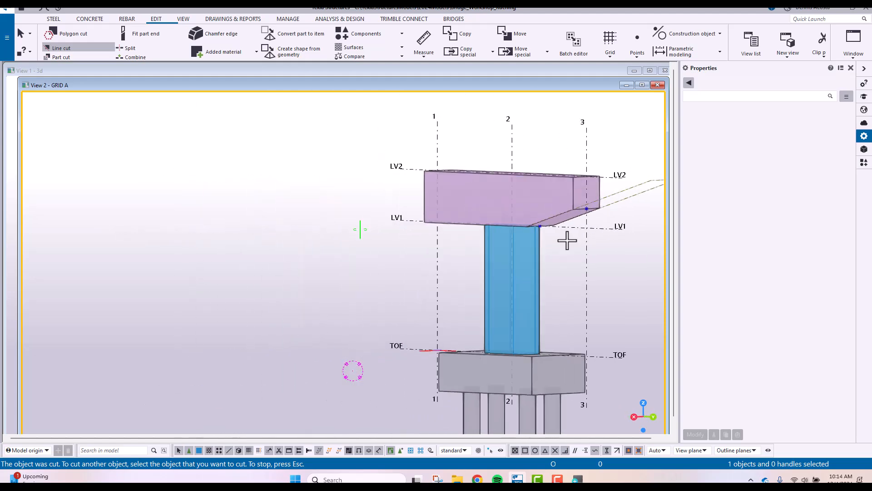
{"action": "scroll", "coordinate": [584, 213], "scroll_direction": "up", "scroll_amount": 4}
{"action": "scroll", "coordinate": [593, 204], "scroll_direction": "up", "scroll_amount": 2}
{"action": "scroll", "coordinate": [586, 207], "scroll_direction": "down", "scroll_amount": 6}
{"action": "middle_click_drag", "start_coordinate": [561, 208], "coordinate": [445, 206]}
{"action": "key", "text": "ctrl+p"}
{"action": "scroll", "coordinate": [418, 167], "scroll_direction": "up", "scroll_amount": 3}
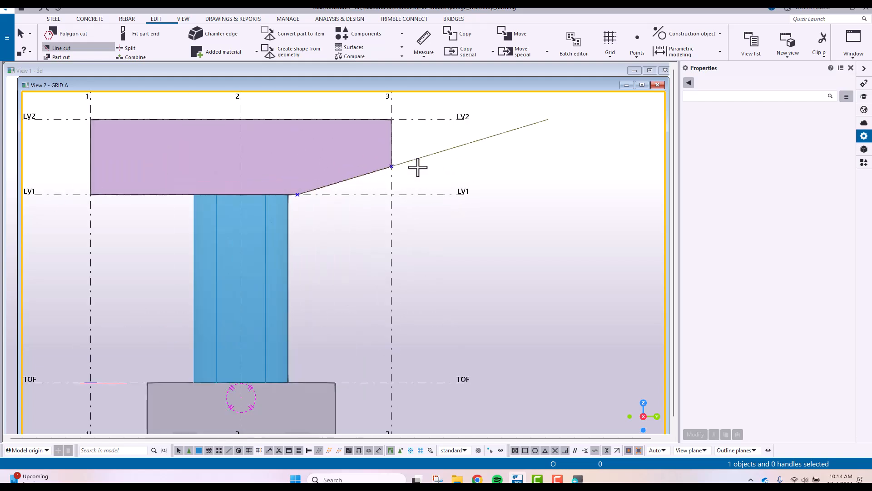
{"action": "middle_click_drag", "start_coordinate": [418, 167], "coordinate": [440, 168]}
{"action": "scroll", "coordinate": [440, 168], "scroll_direction": "down", "scroll_amount": 2}
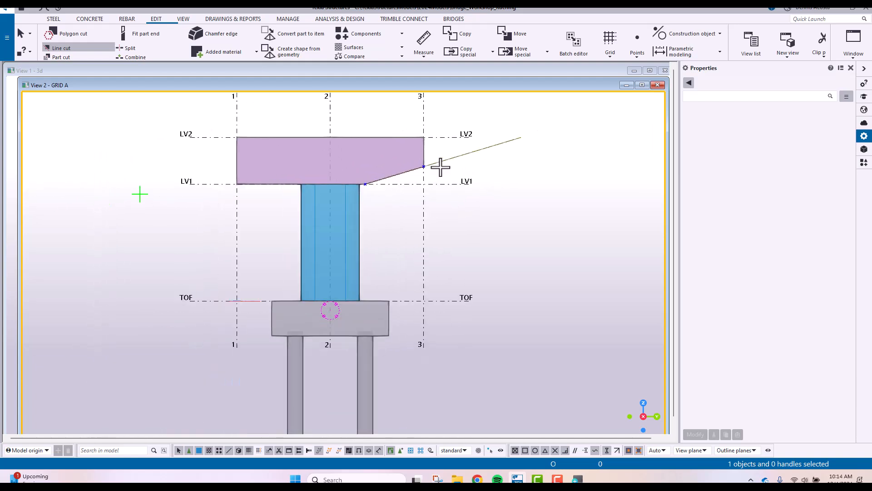
End the line cut command and delete the line cut from the crosshead's end at grid 3
{"action": "right_click", "coordinate": [472, 119]}
{"action": "left_click", "coordinate": [500, 122]}
{"action": "key", "text": "Delete"}
Polygon cut the crosshead's lower corner at grid 3, using the two points and the intersection of grid 3 with LV1, and end the command
{"action": "scroll", "coordinate": [421, 173], "scroll_direction": "up", "scroll_amount": 2}
{"action": "scroll", "coordinate": [354, 179], "scroll_direction": "up", "scroll_amount": 1}
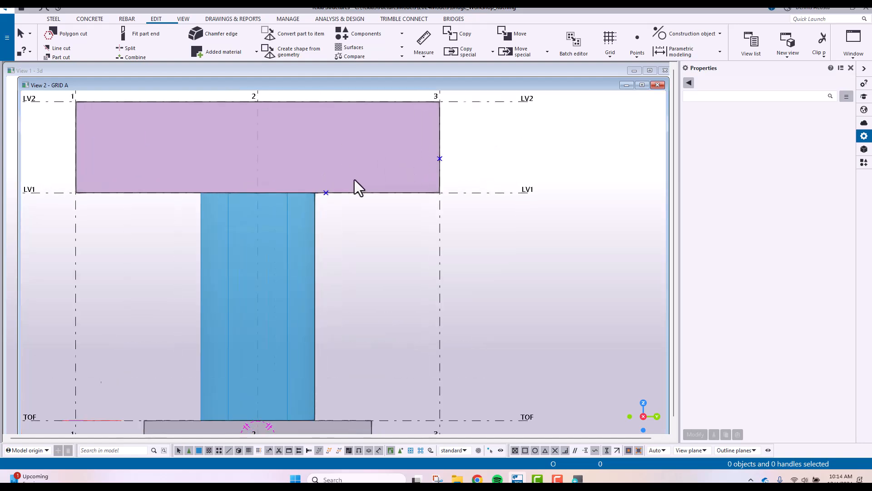
{"action": "scroll", "coordinate": [354, 179], "scroll_direction": "up", "scroll_amount": 1}
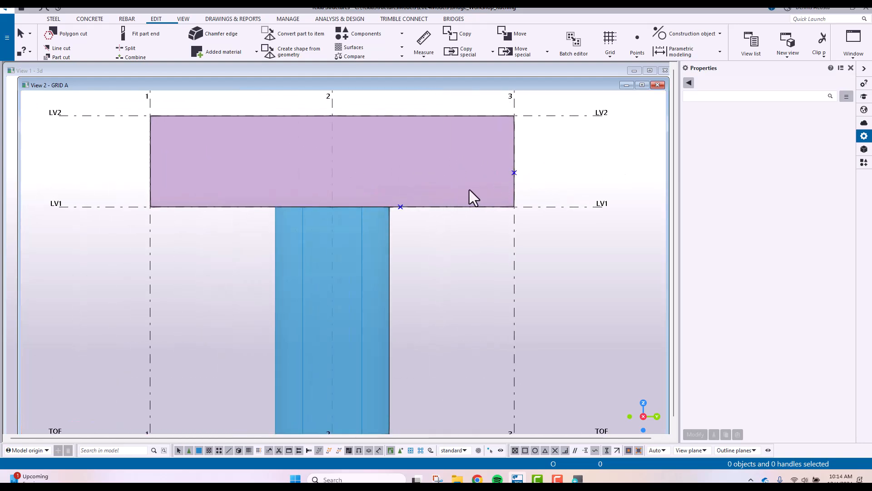
{"action": "left_click", "coordinate": [75, 35]}
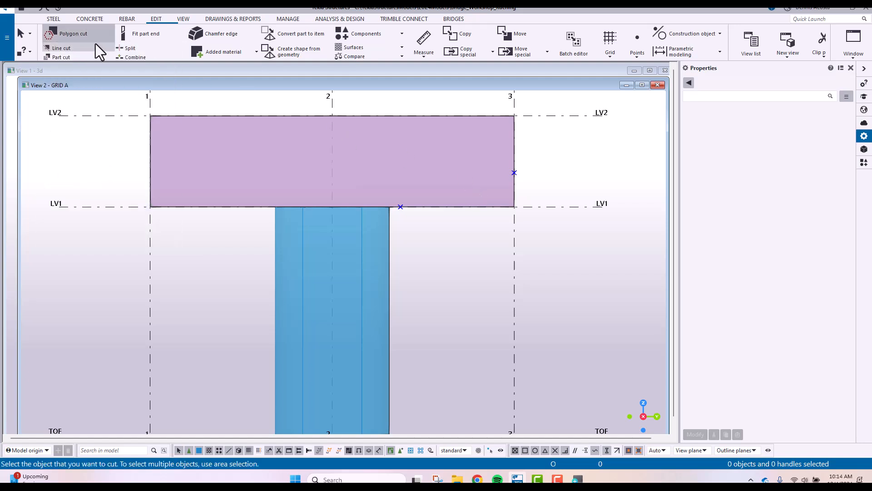
{"action": "left_click", "coordinate": [450, 119]}
{"action": "left_click", "coordinate": [401, 207]}
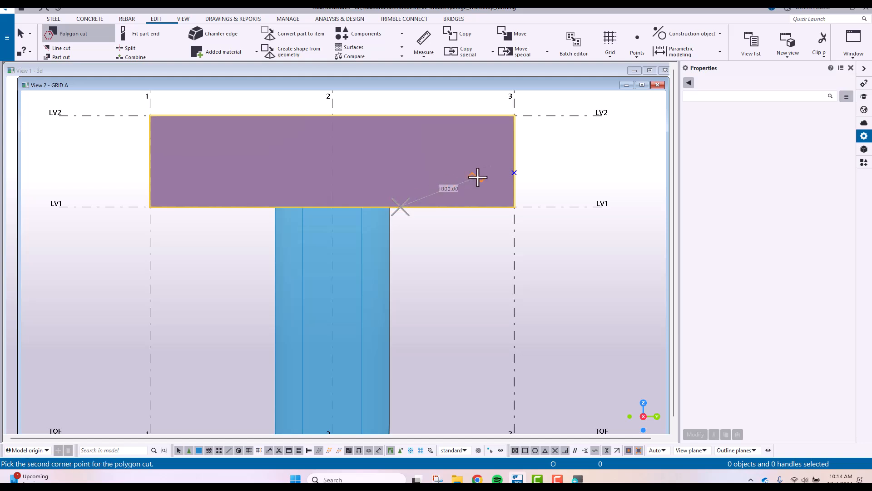
{"action": "left_click", "coordinate": [514, 172]}
{"action": "left_click", "coordinate": [514, 207]}
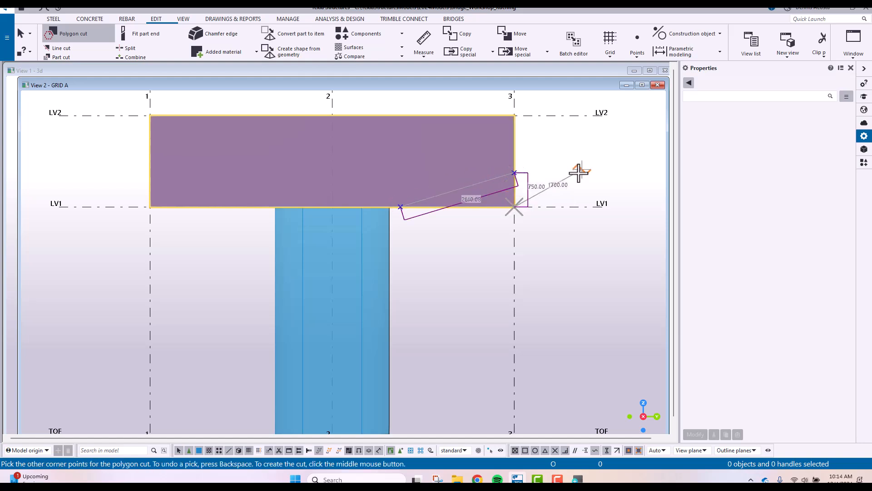
{"action": "middle_click", "coordinate": [606, 151]}
{"action": "right_click", "coordinate": [561, 150]}
{"action": "left_click", "coordinate": [573, 157]}
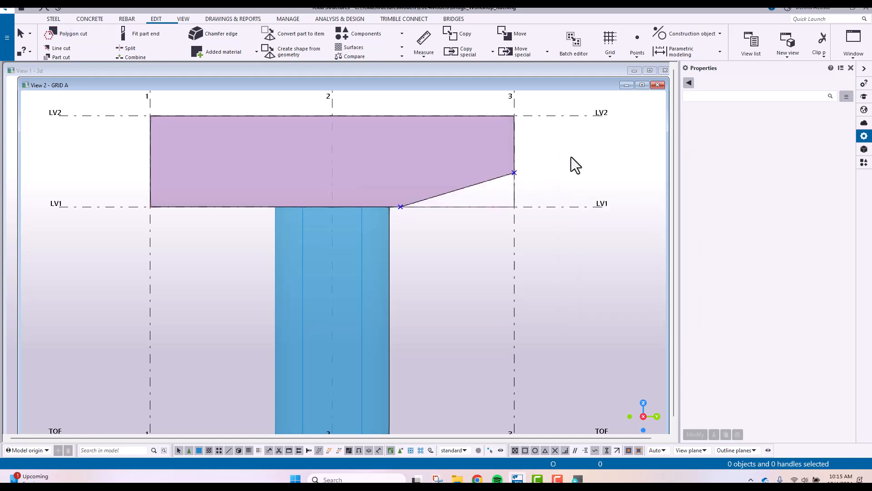
Inspect the polygon cut under the crosshead's end at an angle in the grid A view
{"action": "middle_click_drag", "start_coordinate": [491, 192], "coordinate": [196, 254], "text": "ctrl"}
{"action": "scroll", "coordinate": [250, 242], "scroll_direction": "down", "scroll_amount": 4}
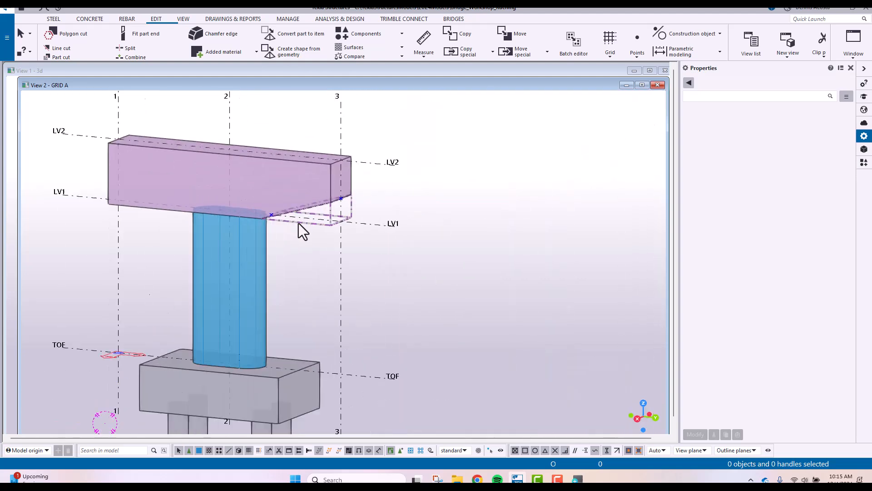
{"action": "scroll", "coordinate": [327, 219], "scroll_direction": "up", "scroll_amount": 5}
{"action": "middle_click_drag", "start_coordinate": [337, 217], "coordinate": [473, 209]}
{"action": "scroll", "coordinate": [473, 209], "scroll_direction": "down", "scroll_amount": 3}
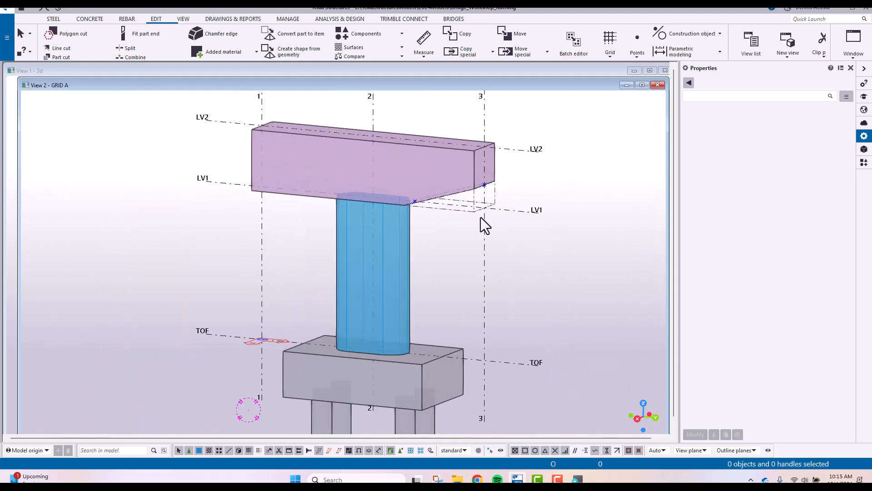
{"action": "scroll", "coordinate": [479, 214], "scroll_direction": "down", "scroll_amount": 2}
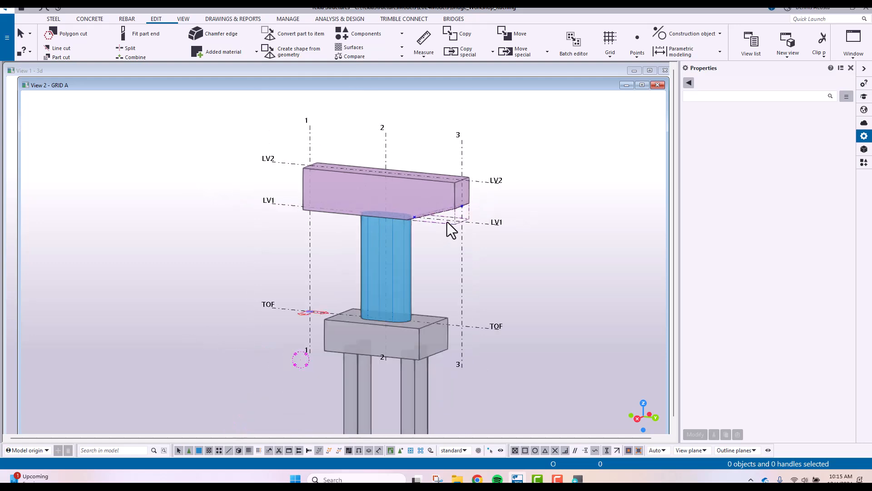
In the 3D view, mirror a copy of the polygon cut about grid line 2 with angle 0.00 onto the crosshead's other end
{"action": "key", "text": "ctrl+Tab"}
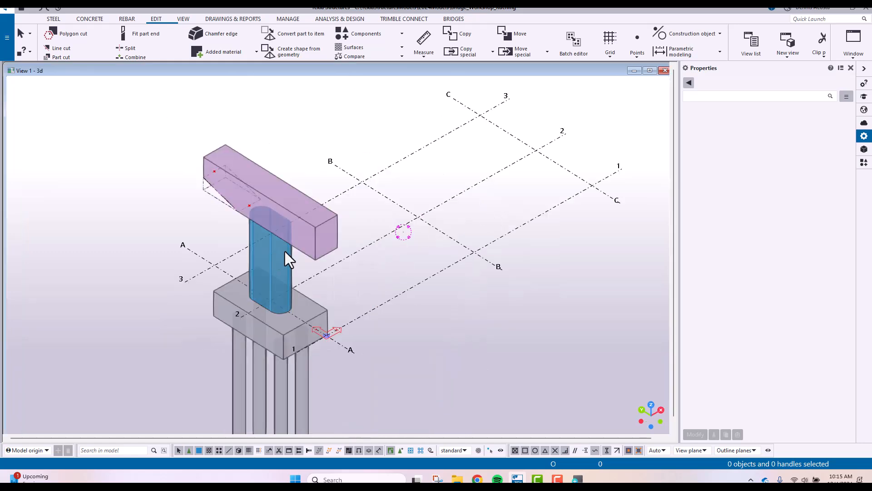
{"action": "left_click", "coordinate": [214, 195]}
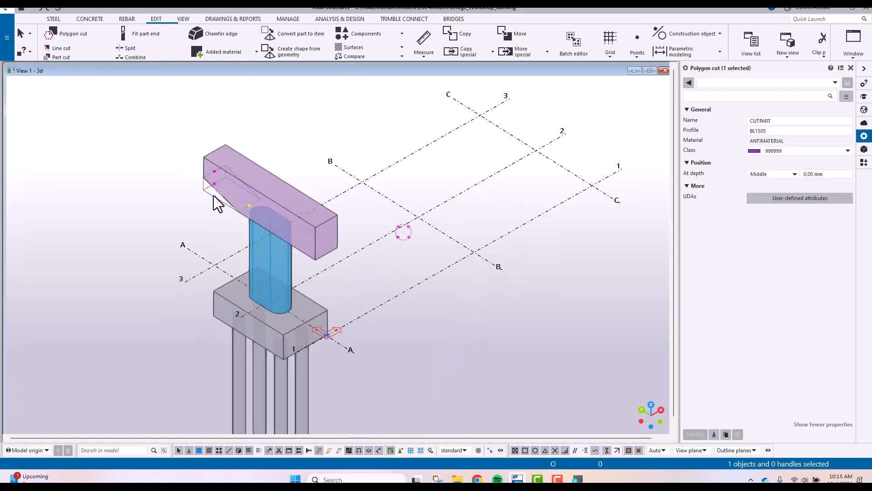
{"action": "right_click", "coordinate": [213, 196]}
{"action": "mouse_move", "coordinate": [269, 252]}
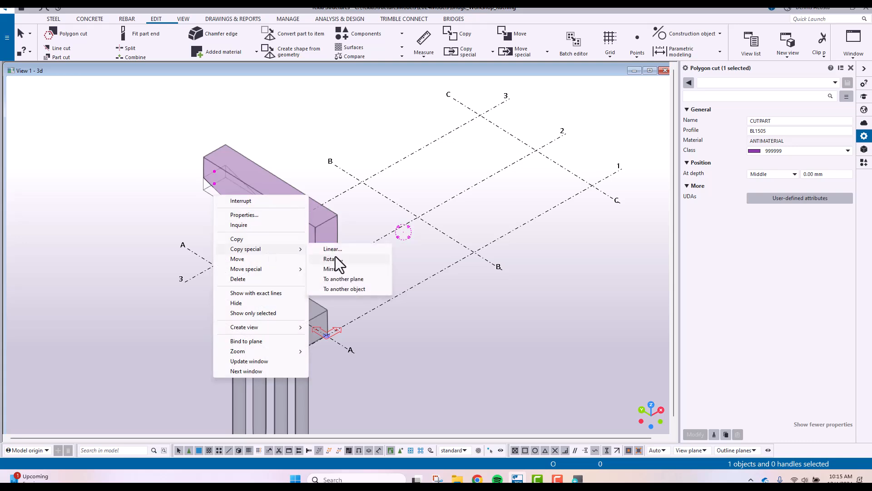
{"action": "left_click", "coordinate": [339, 268]}
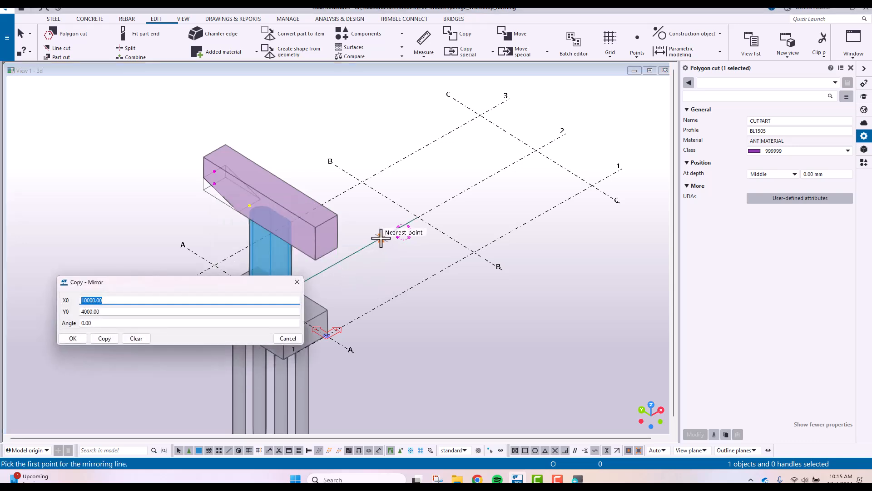
{"action": "left_click", "coordinate": [375, 240]}
{"action": "left_click", "coordinate": [398, 227]}
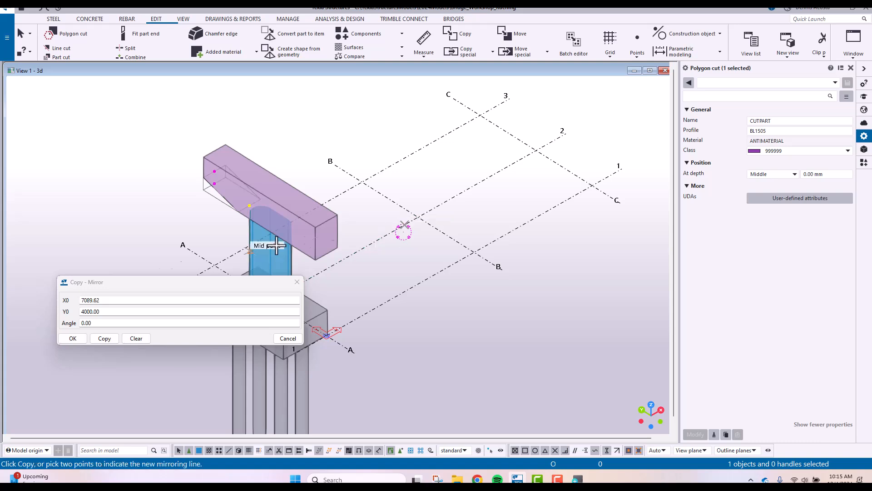
{"action": "left_click", "coordinate": [109, 338]}
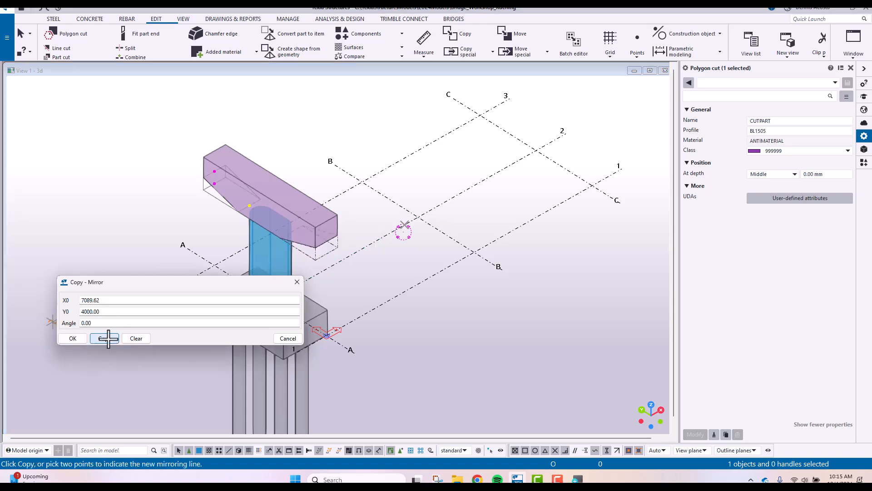
{"action": "left_click", "coordinate": [77, 337]}
{"action": "right_click", "coordinate": [290, 145]}
{"action": "left_click", "coordinate": [309, 154]}
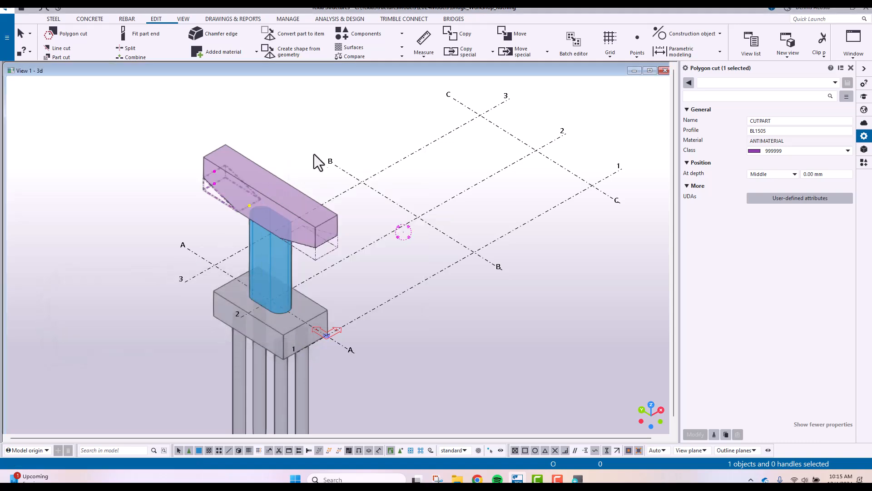
{"action": "left_click", "coordinate": [310, 154]}
Examine the double-tapered crosshead, pier, footing and piles from several angles in the 3D view and return to the grid A view
{"action": "scroll", "coordinate": [279, 239], "scroll_direction": "up", "scroll_amount": 3}
{"action": "middle_click_drag", "start_coordinate": [277, 259], "coordinate": [342, 205], "text": "ctrl"}
{"action": "scroll", "coordinate": [427, 228], "scroll_direction": "down", "scroll_amount": 3}
{"action": "mouse_move", "coordinate": [438, 230]}
{"action": "middle_mouse_down", "text": "ctrl"}
{"action": "mouse_move", "coordinate": [457, 242]}
{"action": "mouse_move", "coordinate": [422, 214]}
{"action": "mouse_move", "coordinate": [290, 209]}
{"action": "mouse_move", "coordinate": [321, 193]}
{"action": "mouse_move", "coordinate": [427, 234]}
{"action": "middle_mouse_up", "text": "ctrl"}
{"action": "scroll", "coordinate": [420, 230], "scroll_direction": "up", "scroll_amount": 3}
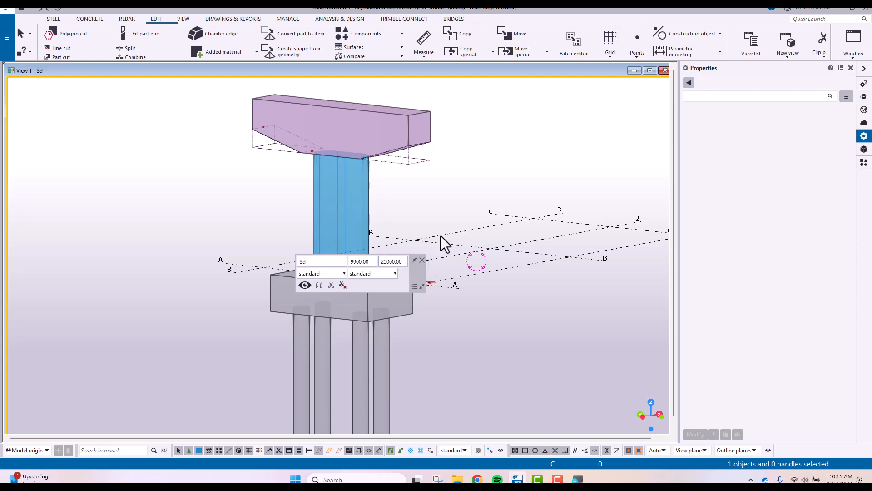
{"action": "scroll", "coordinate": [461, 320], "scroll_direction": "down", "scroll_amount": 5}
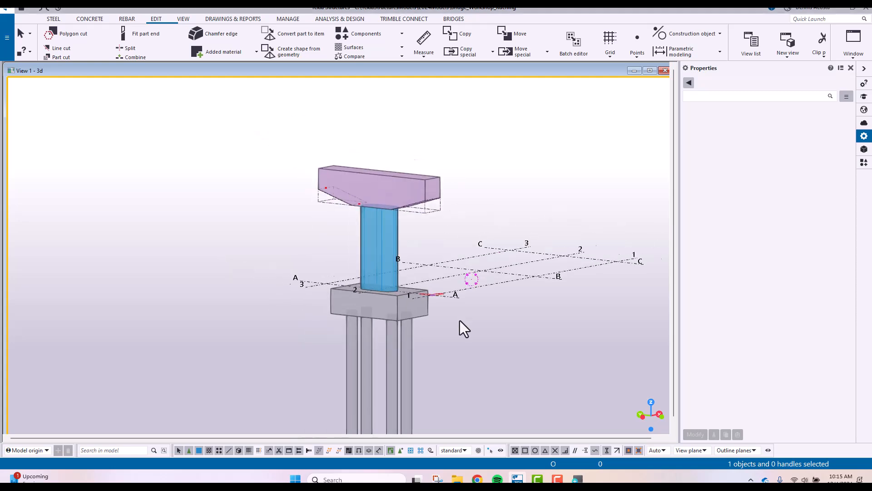
{"action": "scroll", "coordinate": [364, 199], "scroll_direction": "up", "scroll_amount": 5}
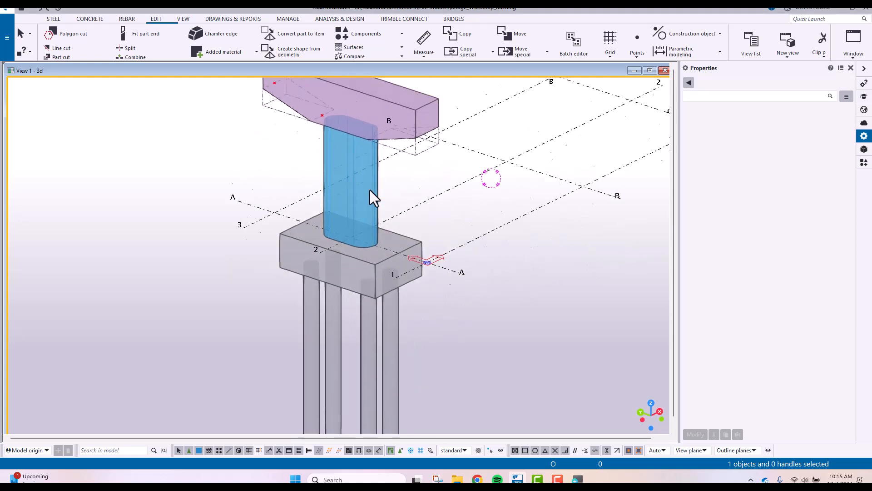
{"action": "scroll", "coordinate": [370, 179], "scroll_direction": "down", "scroll_amount": 5}
{"action": "scroll", "coordinate": [360, 224], "scroll_direction": "up", "scroll_amount": 2}
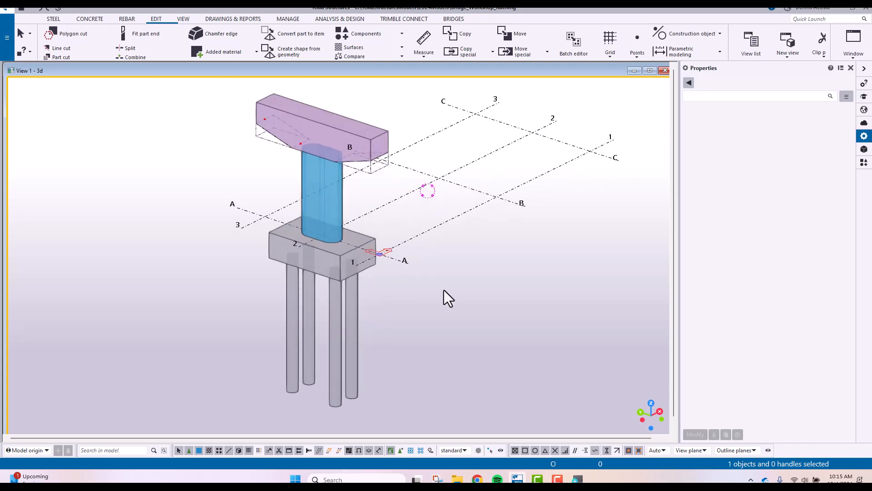
{"action": "scroll", "coordinate": [414, 304], "scroll_direction": "down", "scroll_amount": 4}
{"action": "scroll", "coordinate": [418, 301], "scroll_direction": "up", "scroll_amount": 3}
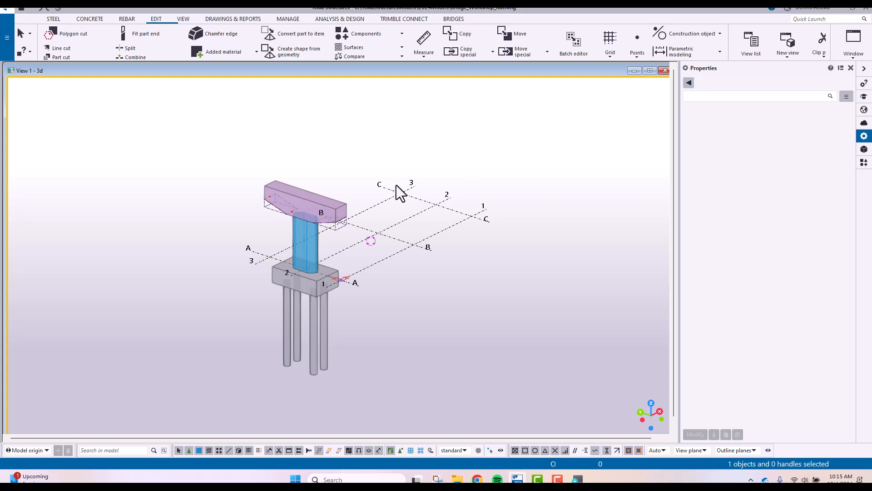
{"action": "scroll", "coordinate": [291, 264], "scroll_direction": "up", "scroll_amount": 4}
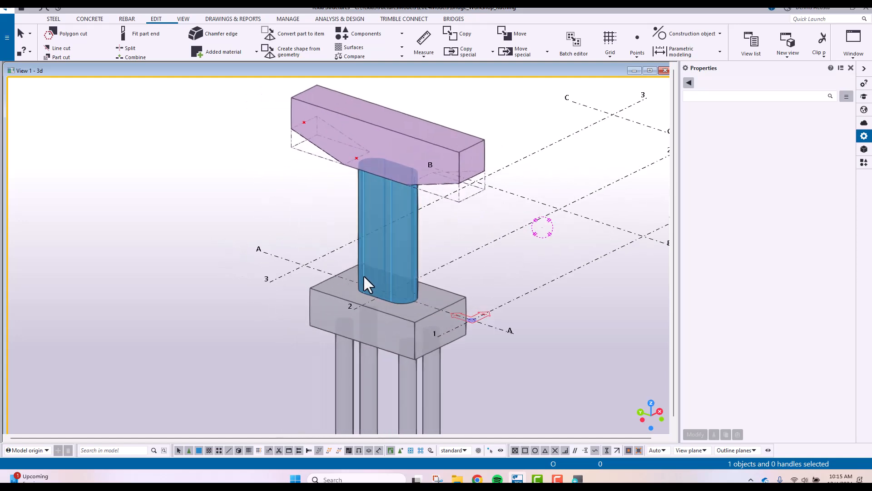
{"action": "scroll", "coordinate": [373, 286], "scroll_direction": "up", "scroll_amount": 1}
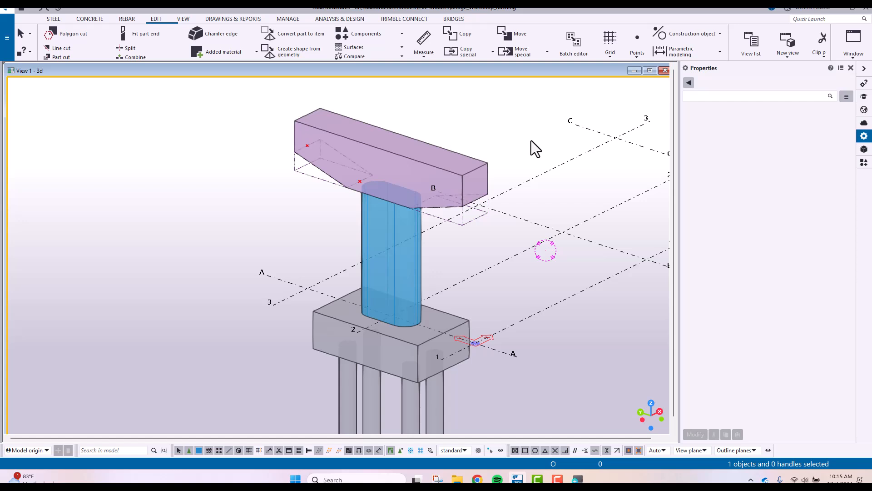
{"action": "scroll", "coordinate": [529, 138], "scroll_direction": "down", "scroll_amount": 5}
{"action": "scroll", "coordinate": [351, 274], "scroll_direction": "up", "scroll_amount": 2}
{"action": "scroll", "coordinate": [446, 251], "scroll_direction": "down", "scroll_amount": 3}
{"action": "scroll", "coordinate": [337, 250], "scroll_direction": "up", "scroll_amount": 2}
{"action": "middle_click_drag", "start_coordinate": [338, 250], "coordinate": [361, 250], "text": "ctrl"}
{"action": "scroll", "coordinate": [353, 249], "scroll_direction": "down", "scroll_amount": 1}
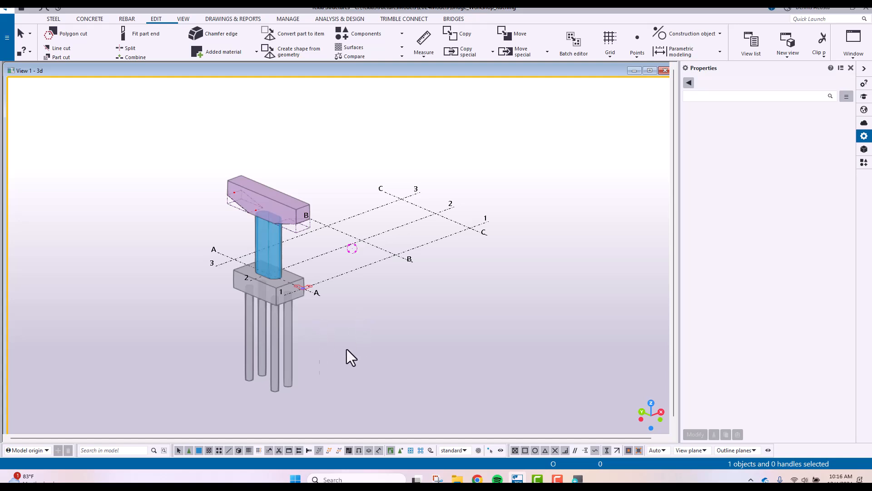
{"action": "middle_click_drag", "start_coordinate": [355, 264], "coordinate": [416, 258]}
{"action": "key", "text": "ctrl+Tab"}
{"action": "scroll", "coordinate": [355, 213], "scroll_direction": "up", "scroll_amount": 3}
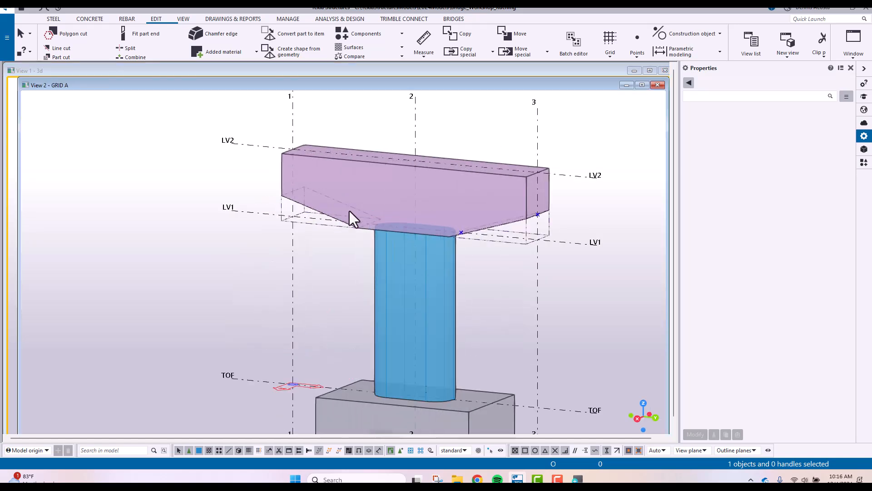
In the straight-on grid A view, delete the crosshead's polygon cuts at grids 1 and 3 and the two points near grid 3
{"action": "key", "text": "ctrl+p"}
{"action": "scroll", "coordinate": [314, 177], "scroll_direction": "up", "scroll_amount": 4}
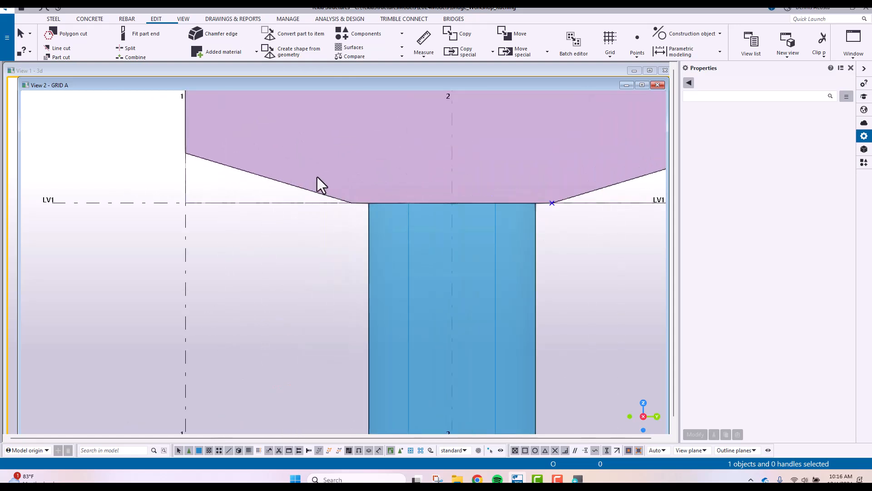
{"action": "left_click_drag", "start_coordinate": [135, 114], "coordinate": [438, 262]}
{"action": "key", "text": "Delete"}
{"action": "middle_click_drag", "start_coordinate": [555, 223], "coordinate": [304, 236]}
{"action": "left_click", "coordinate": [468, 181]}
{"action": "key", "text": "Delete"}
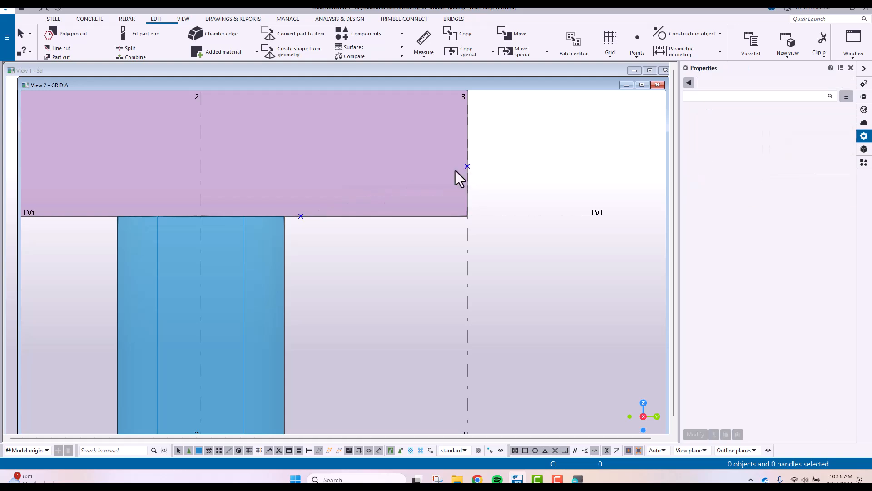
{"action": "left_click_drag", "start_coordinate": [220, 105], "coordinate": [570, 262]}
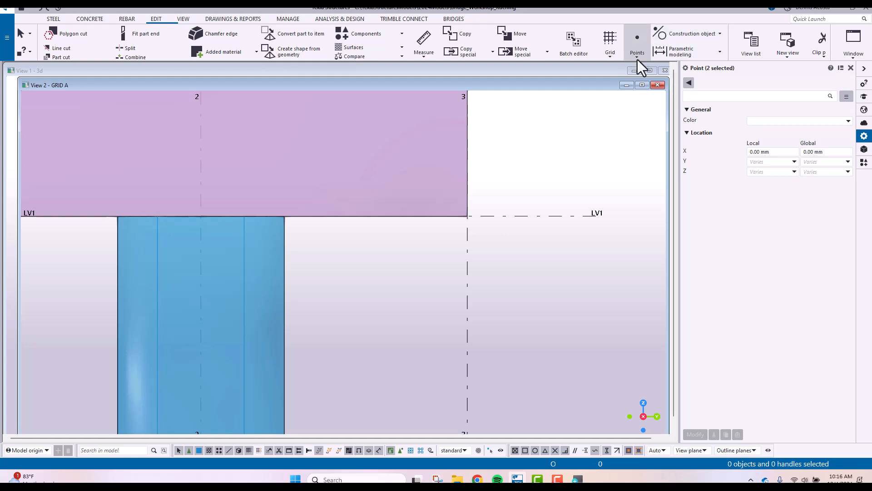
{"action": "left_click", "coordinate": [552, 181]}
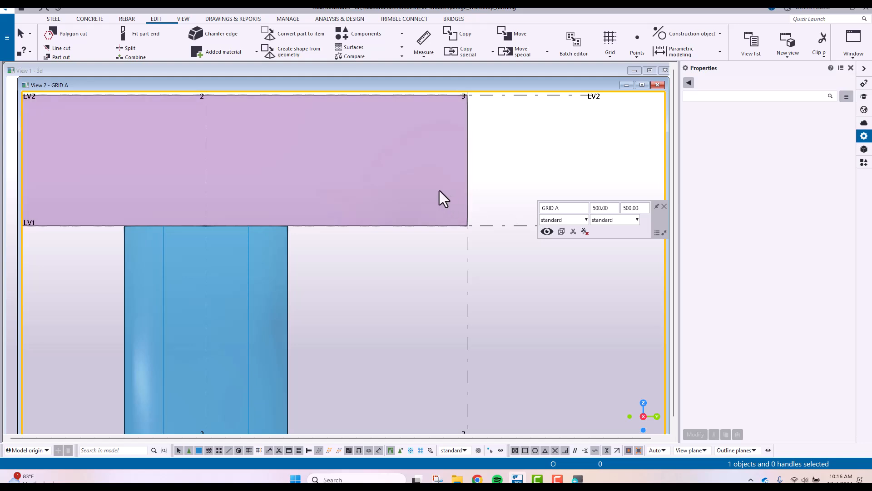
Polygon cut the crosshead's lower corner at grid 3, measuring 2500 mm inward along LV1 and 750 mm up grid 3
{"action": "left_click", "coordinate": [70, 34]}
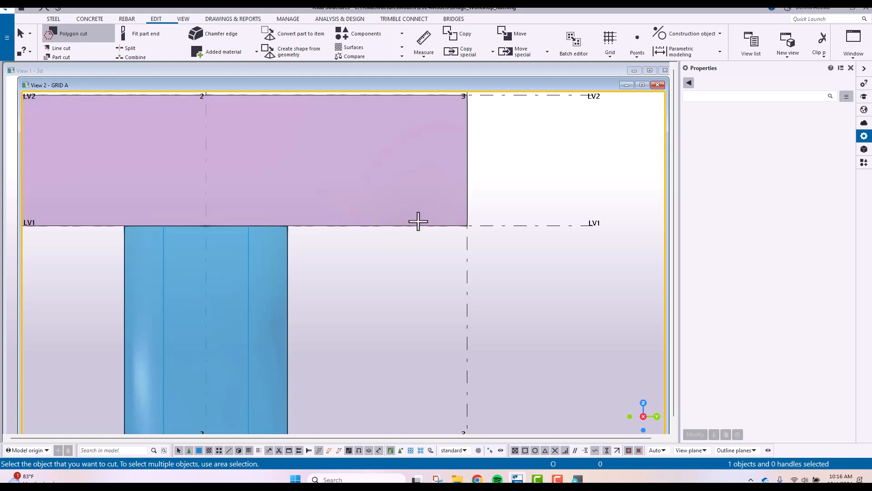
{"action": "left_click", "coordinate": [417, 223]}
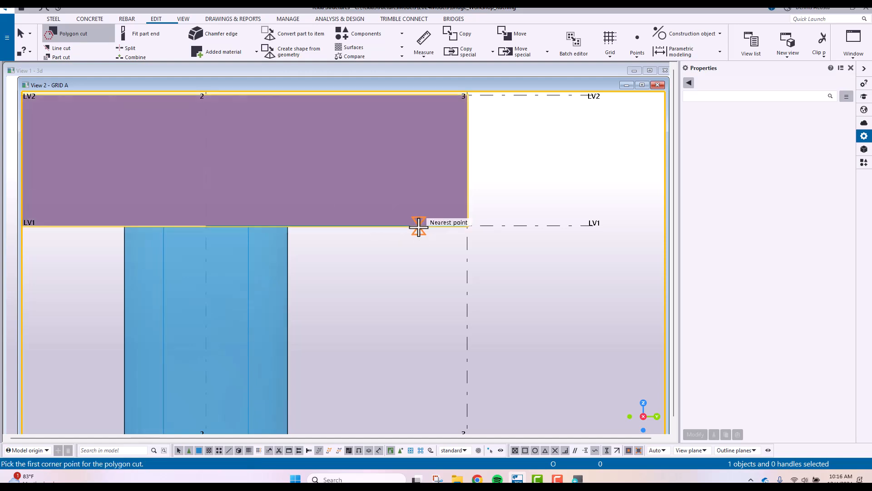
{"action": "left_click", "coordinate": [467, 224]}
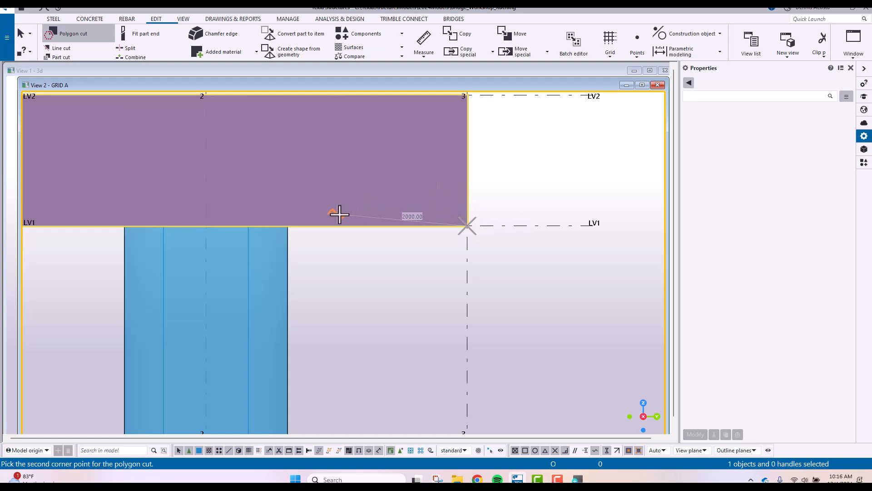
{"action": "scroll", "coordinate": [391, 226], "scroll_direction": "up", "scroll_amount": 2}
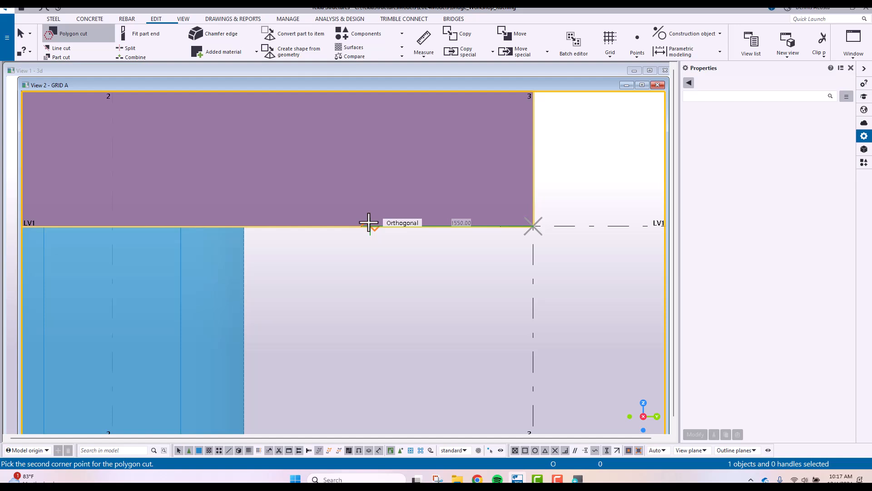
{"action": "type", "text": "2500"}
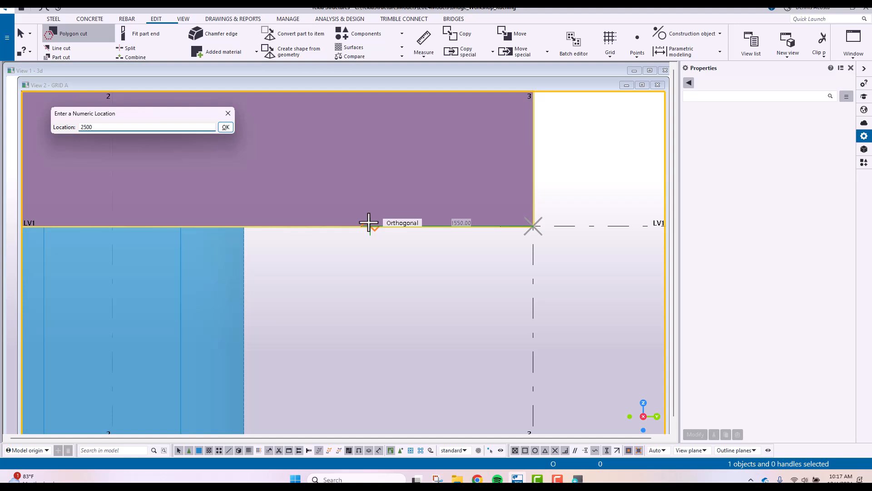
{"action": "key", "text": "Return"}
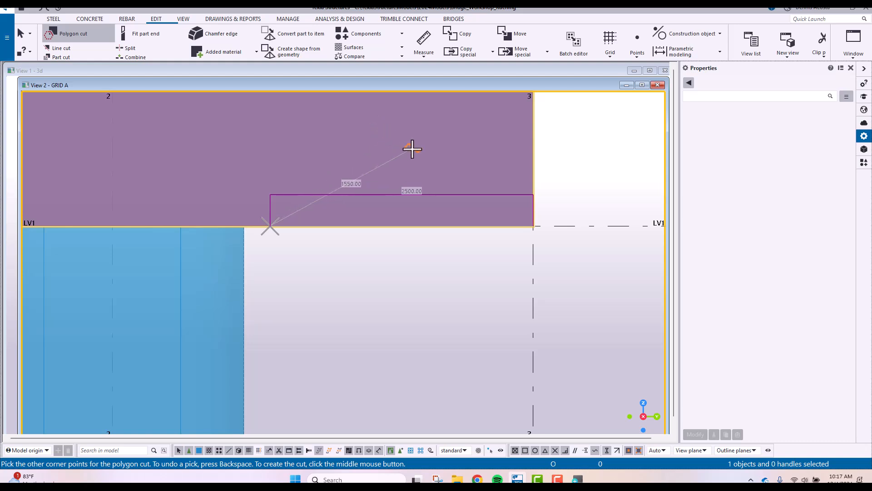
{"action": "left_click", "coordinate": [533, 226]}
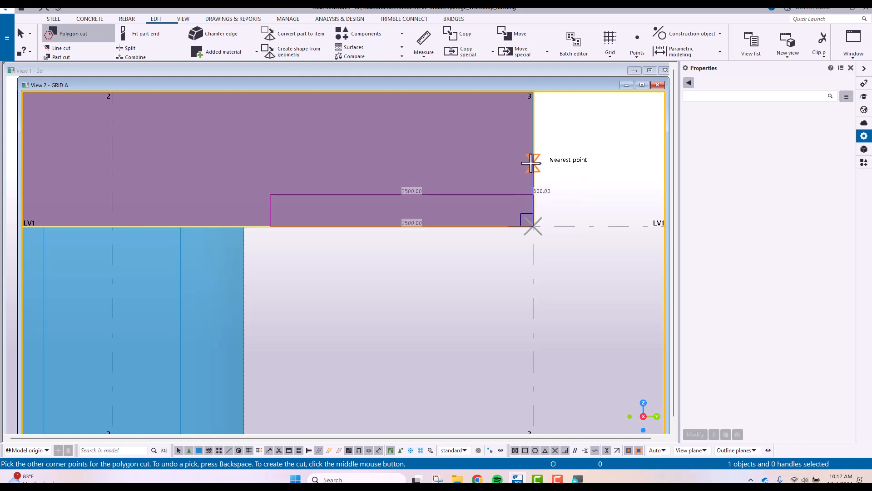
{"action": "type", "text": "750"}
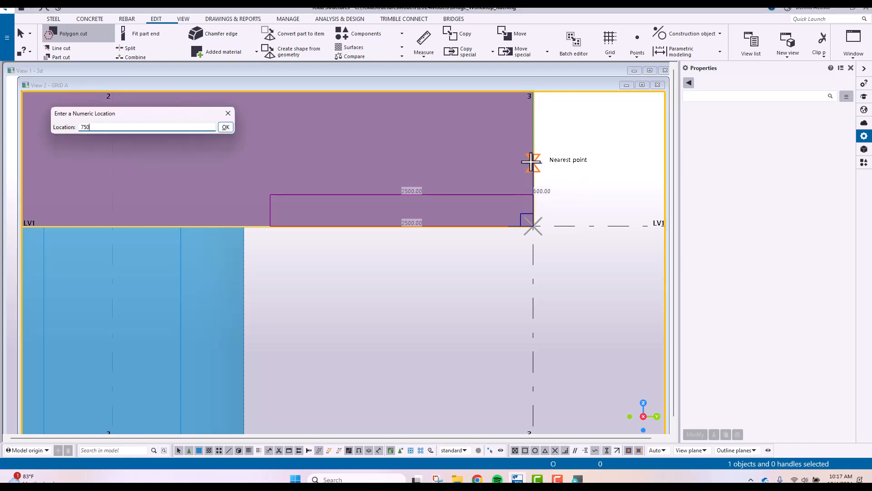
{"action": "key", "text": "Return"}
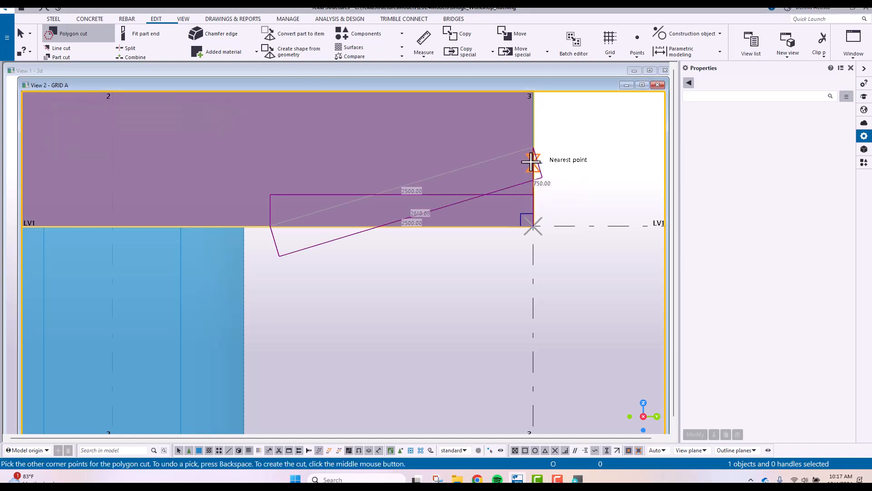
{"action": "middle_click", "coordinate": [590, 135]}
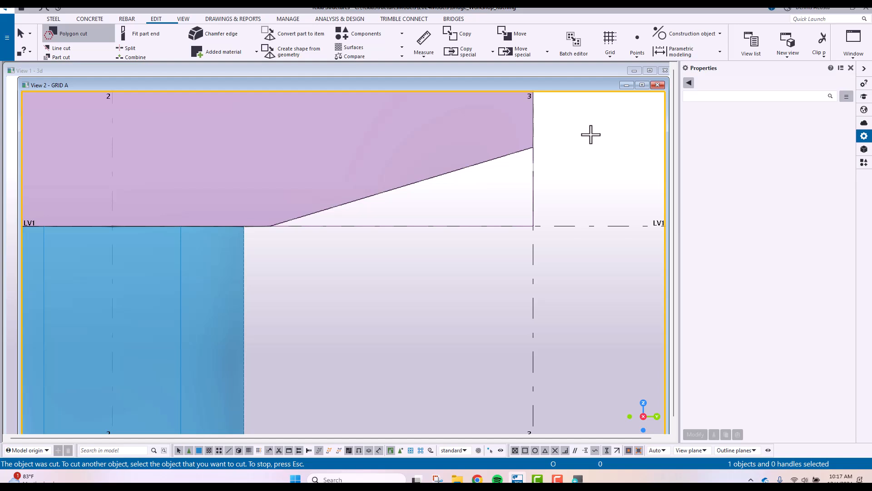
End the polygon cut command and delete the new cut at the crosshead's grid 3 end
{"action": "scroll", "coordinate": [550, 218], "scroll_direction": "down", "scroll_amount": 2}
{"action": "scroll", "coordinate": [569, 191], "scroll_direction": "up", "scroll_amount": 1}
{"action": "scroll", "coordinate": [569, 191], "scroll_direction": "down", "scroll_amount": 1}
{"action": "right_click", "coordinate": [585, 151]}
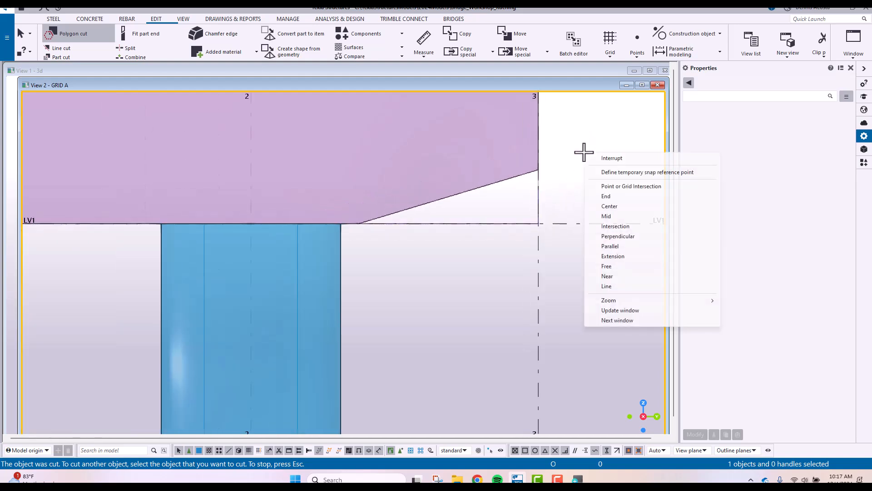
{"action": "left_click", "coordinate": [602, 157]}
{"action": "left_click_drag", "start_coordinate": [317, 119], "coordinate": [615, 291]}
{"action": "key", "text": "Delete"}
Recreate the polygon cut from the grid 3 and LV1 intersection, 2500 mm inward and 750 mm up, and end the command
{"action": "left_click", "coordinate": [75, 33]}
{"action": "left_click", "coordinate": [468, 220]}
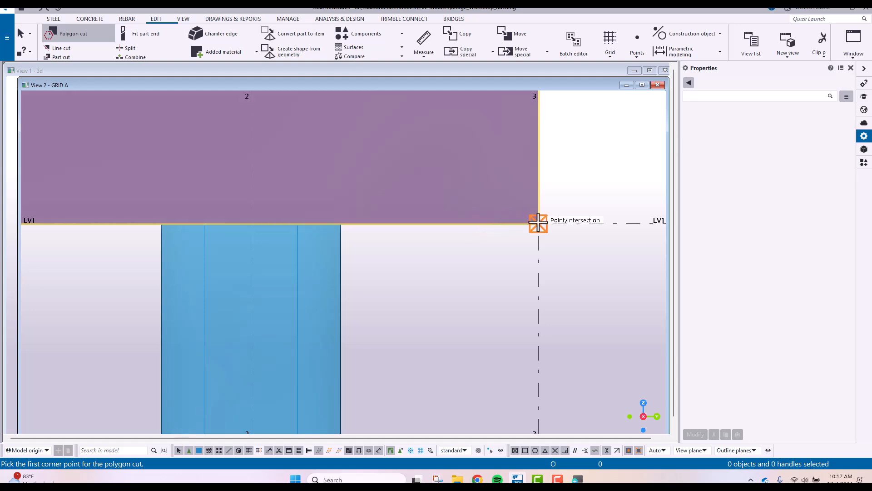
{"action": "left_click", "coordinate": [538, 223]}
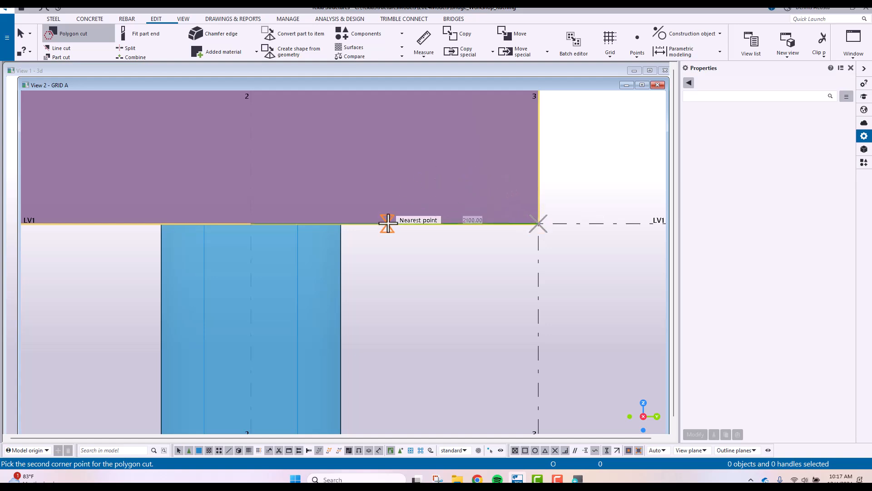
{"action": "type", "text": "2500"}
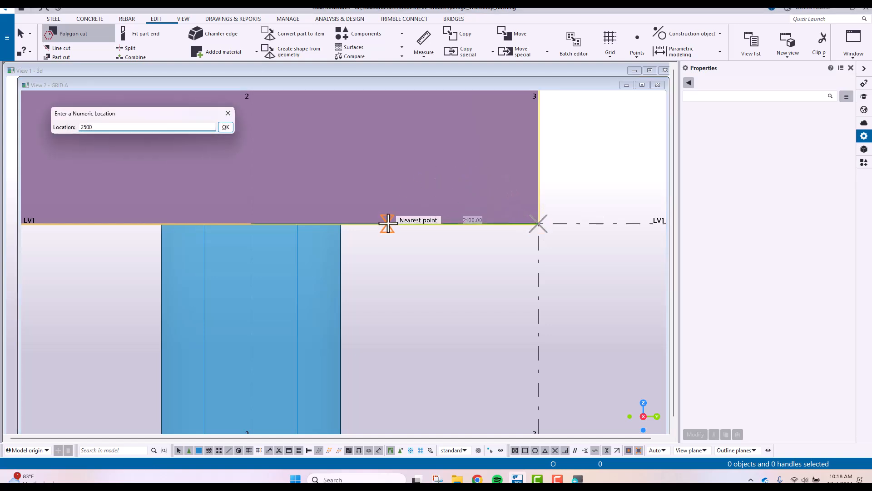
{"action": "key", "text": "Return"}
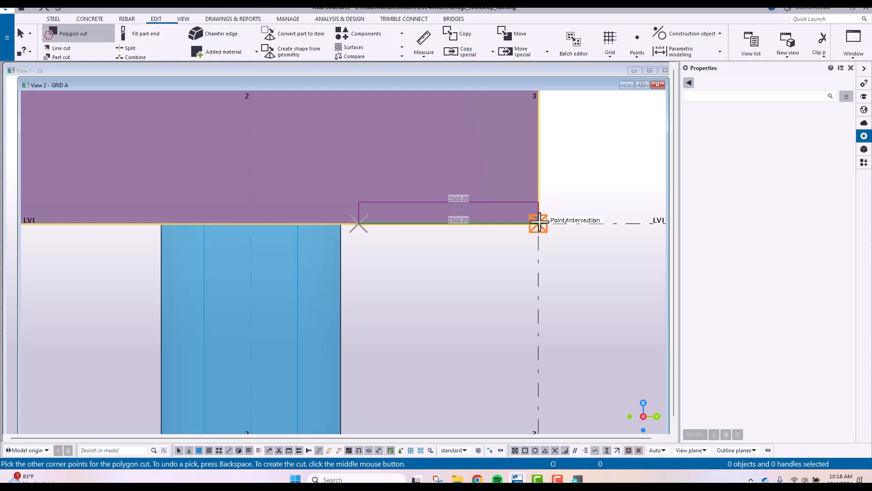
{"action": "left_click", "coordinate": [538, 222]}
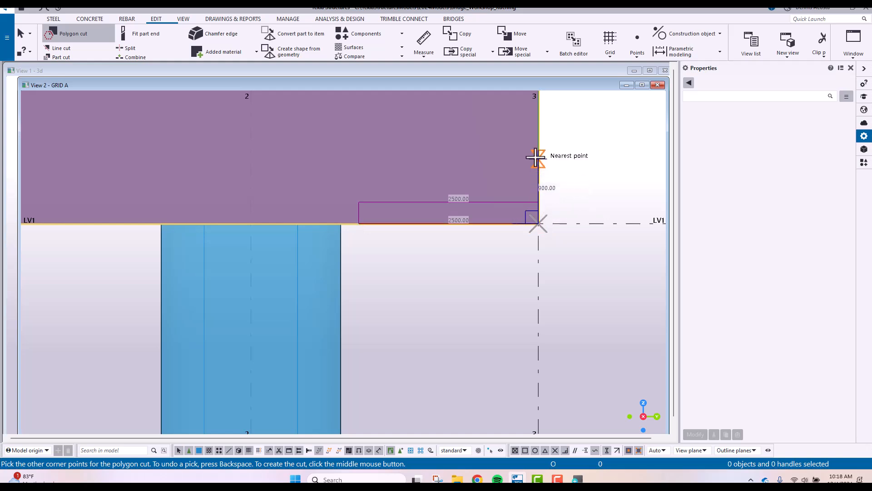
{"action": "type", "text": "750"}
{"action": "key", "text": "Return"}
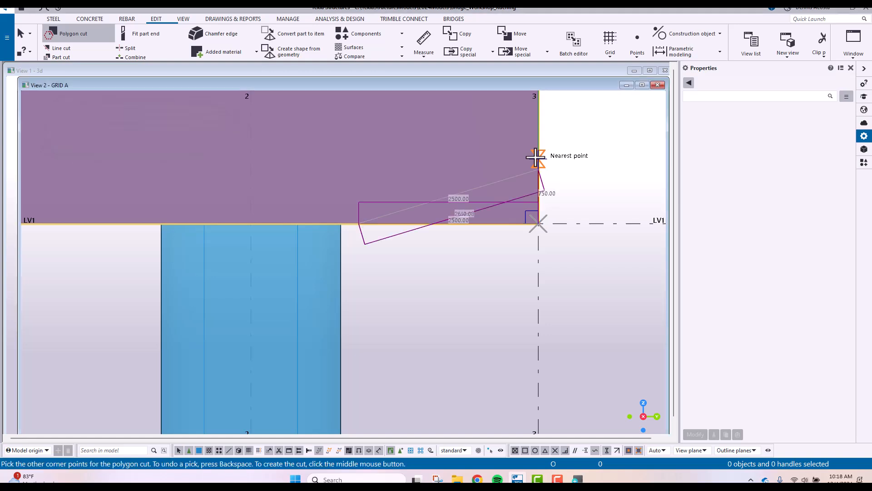
{"action": "middle_click", "coordinate": [609, 173]}
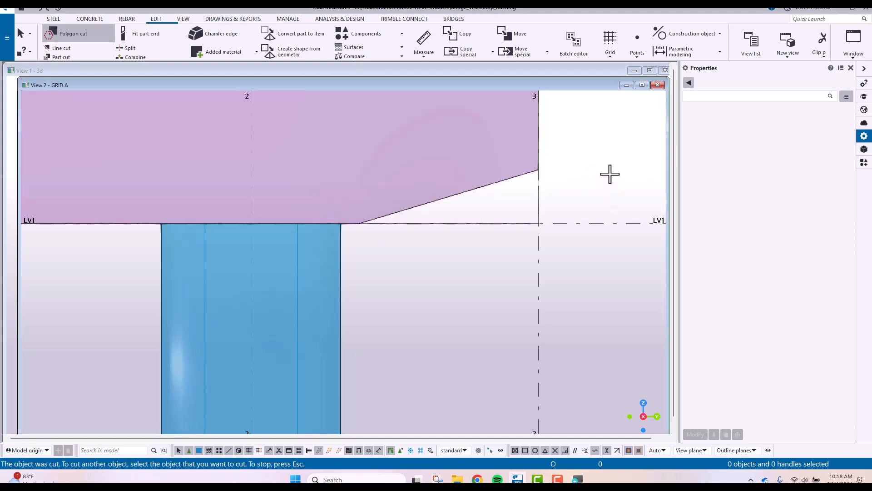
{"action": "scroll", "coordinate": [609, 175], "scroll_direction": "down", "scroll_amount": 1}
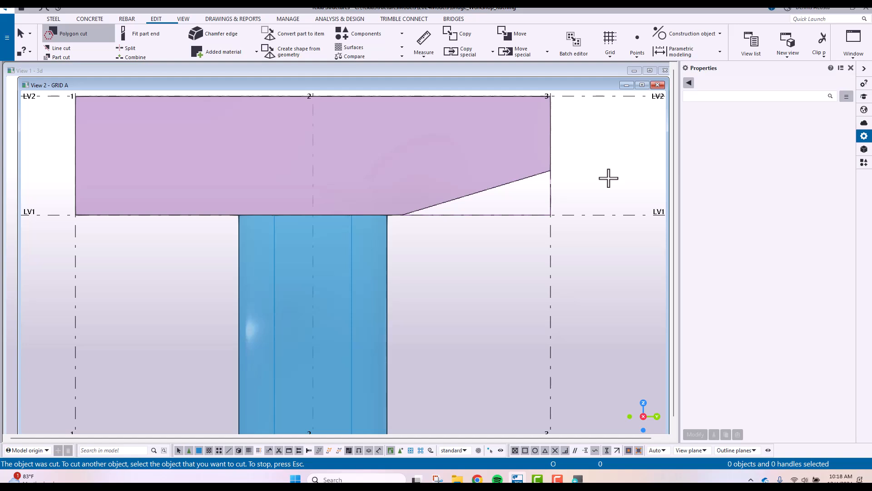
{"action": "right_click", "coordinate": [584, 153]}
{"action": "left_click", "coordinate": [602, 157]}
Create a point on grid 1, 750 mm above LV1, along the extension of two points
{"action": "scroll", "coordinate": [356, 222], "scroll_direction": "up", "scroll_amount": 2}
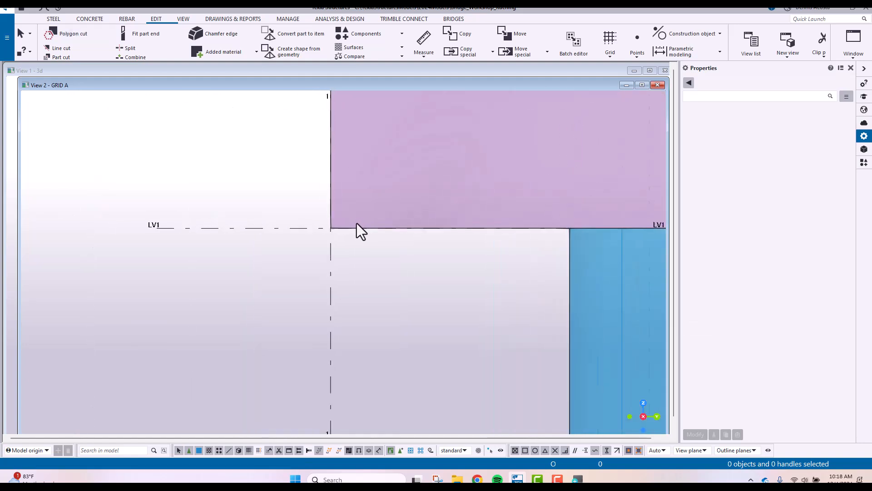
{"action": "left_click", "coordinate": [637, 56]}
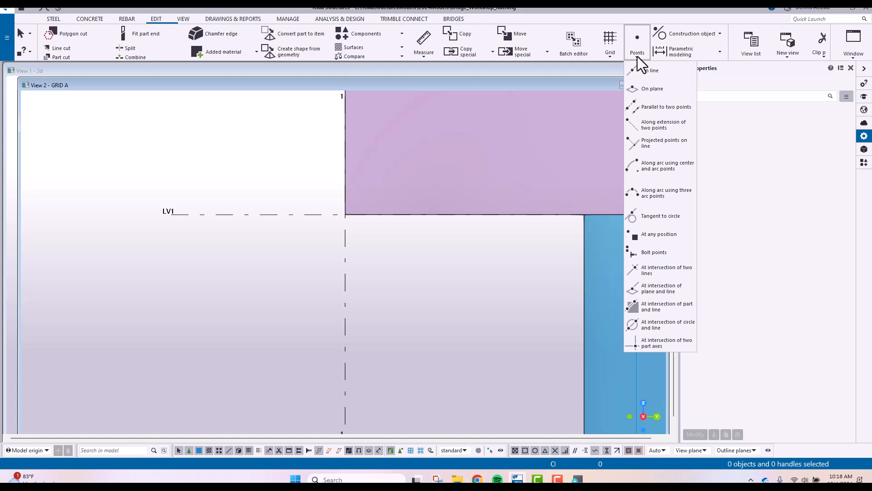
{"action": "left_click", "coordinate": [646, 128]}
{"action": "left_click", "coordinate": [604, 123]}
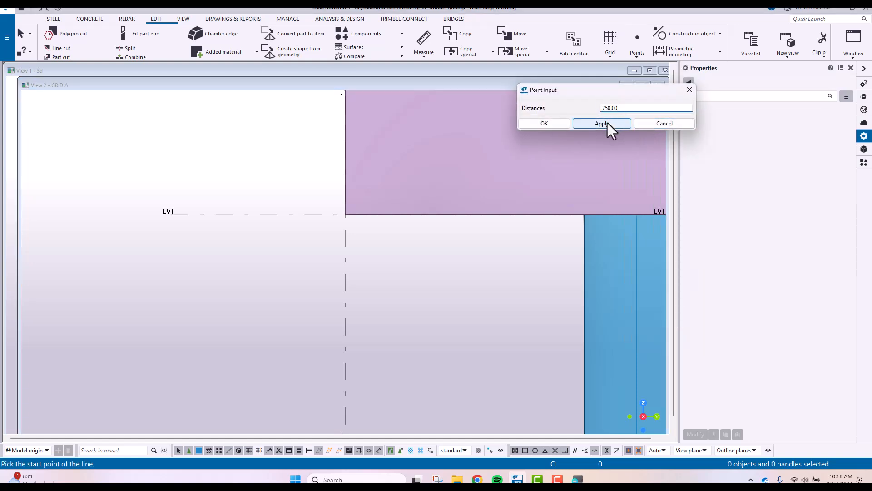
{"action": "left_click", "coordinate": [344, 288]}
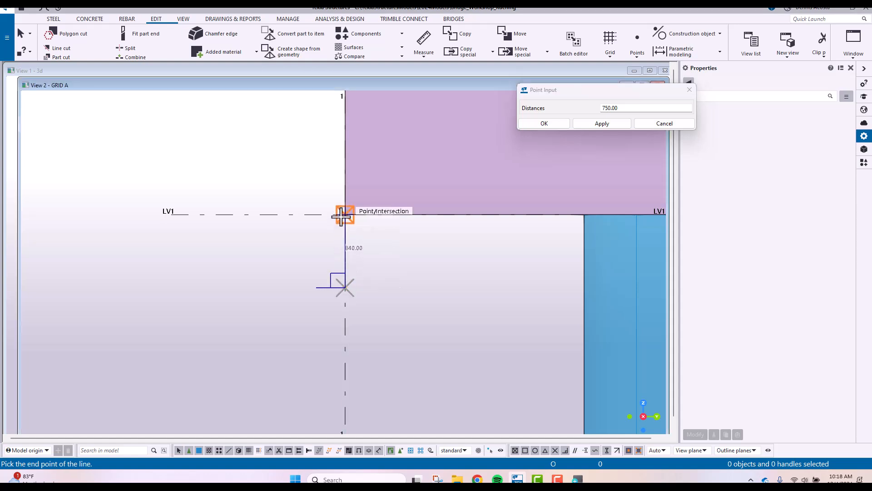
{"action": "left_click", "coordinate": [345, 214]}
Create a second extension point on LV1, 2500 mm from grid 1 toward the pier, and end the command
{"action": "left_click_drag", "start_coordinate": [662, 109], "coordinate": [535, 117]}
{"action": "type", "text": "250"}
{"action": "left_click", "coordinate": [583, 123]}
{"action": "left_click", "coordinate": [236, 214]}
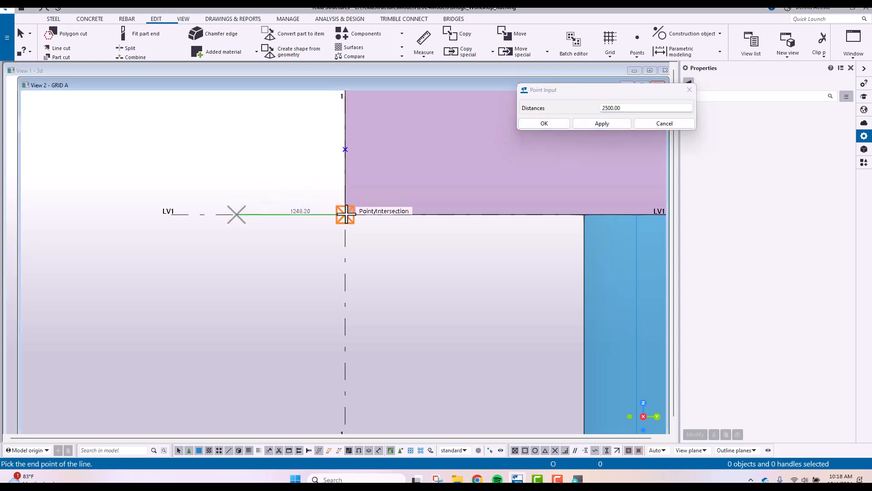
{"action": "left_click", "coordinate": [346, 214]}
{"action": "right_click", "coordinate": [387, 167]}
{"action": "left_click", "coordinate": [402, 171]}
Polygon cut the crosshead's lower corner at grid 1, using the two points and the intersection of grid 1 with LV1
{"action": "left_click", "coordinate": [88, 38]}
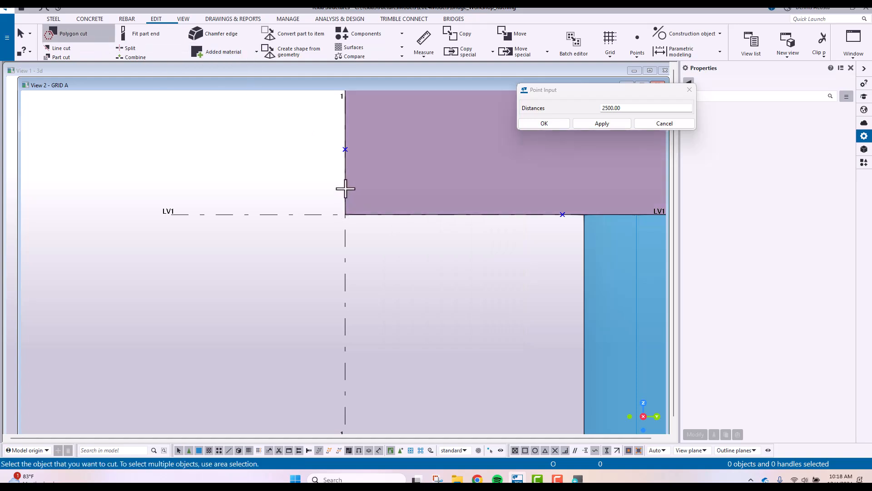
{"action": "left_click", "coordinate": [345, 188]}
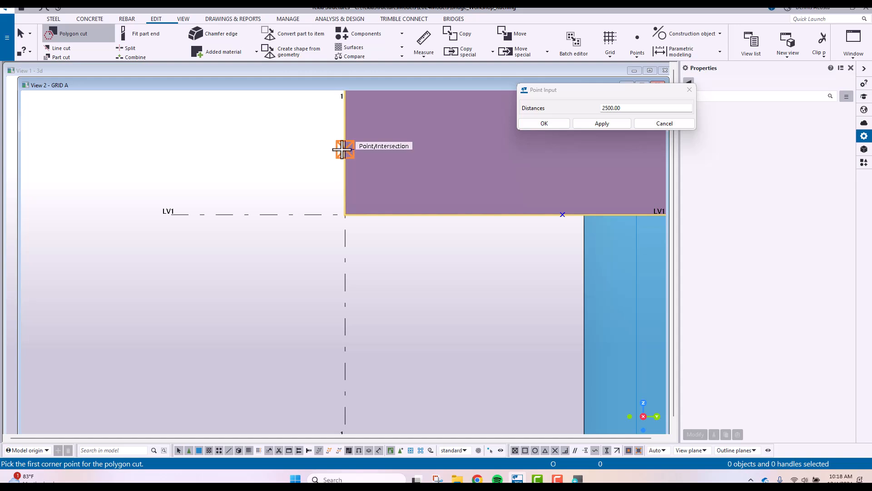
{"action": "left_click", "coordinate": [344, 149]}
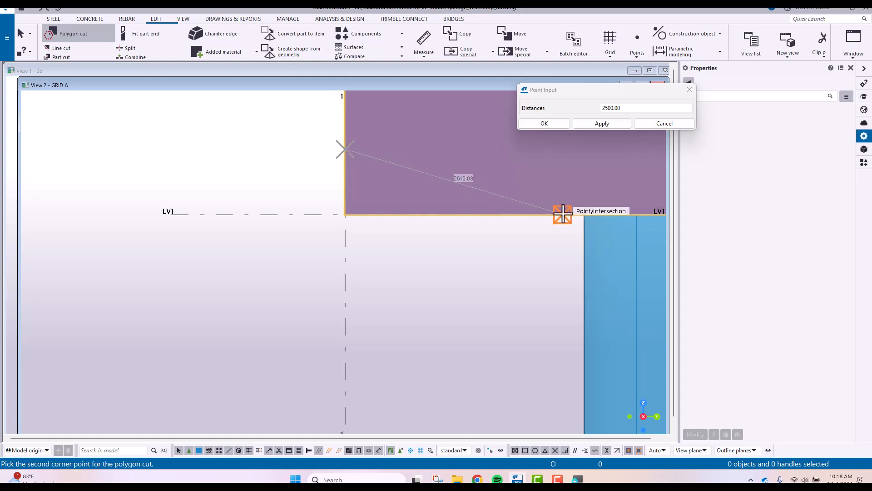
{"action": "left_click", "coordinate": [562, 214]}
{"action": "left_click", "coordinate": [346, 214]}
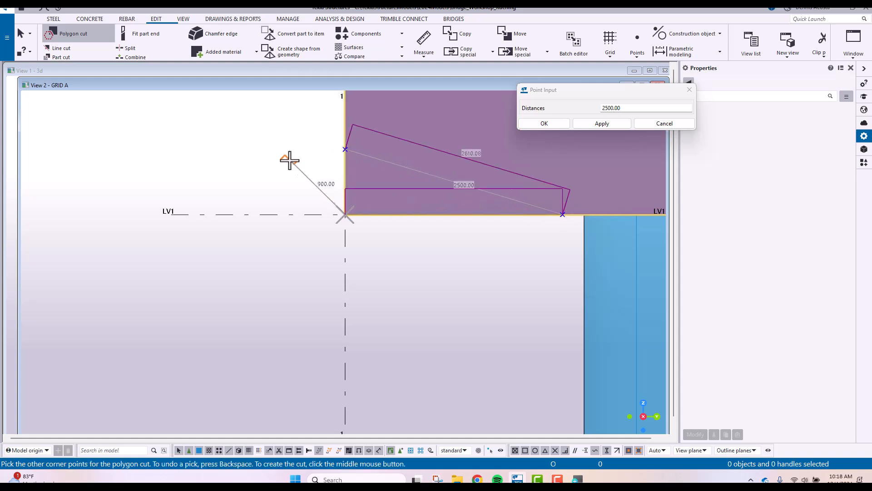
{"action": "middle_click", "coordinate": [243, 157]}
{"action": "scroll", "coordinate": [243, 158], "scroll_direction": "down", "scroll_amount": 6}
{"action": "right_click", "coordinate": [244, 136]}
{"action": "left_click", "coordinate": [255, 142]}
Delete the two construction points left on grid 1 and LV1 beside the new polygon cut
{"action": "scroll", "coordinate": [275, 144], "scroll_direction": "down", "scroll_amount": 1}
{"action": "left_click_drag", "start_coordinate": [275, 134], "coordinate": [423, 179]}
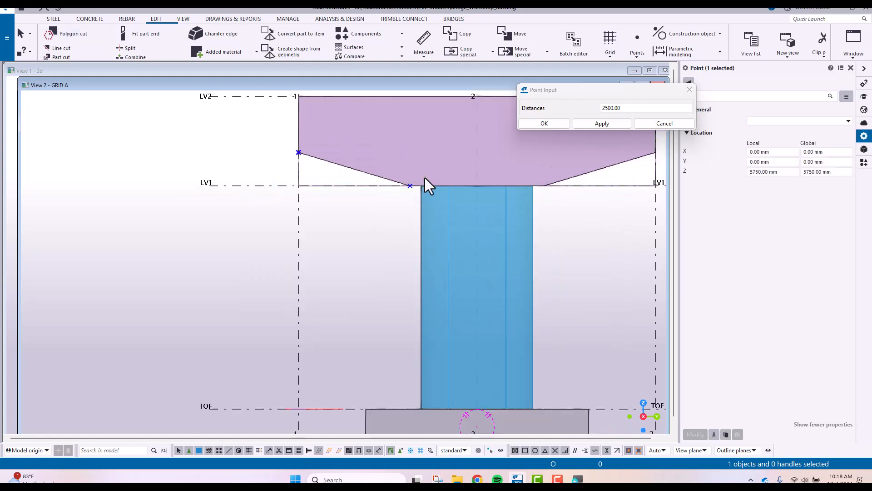
{"action": "left_click_drag", "start_coordinate": [371, 139], "coordinate": [456, 246]}
{"action": "scroll", "coordinate": [233, 266], "scroll_direction": "down", "scroll_amount": 3}
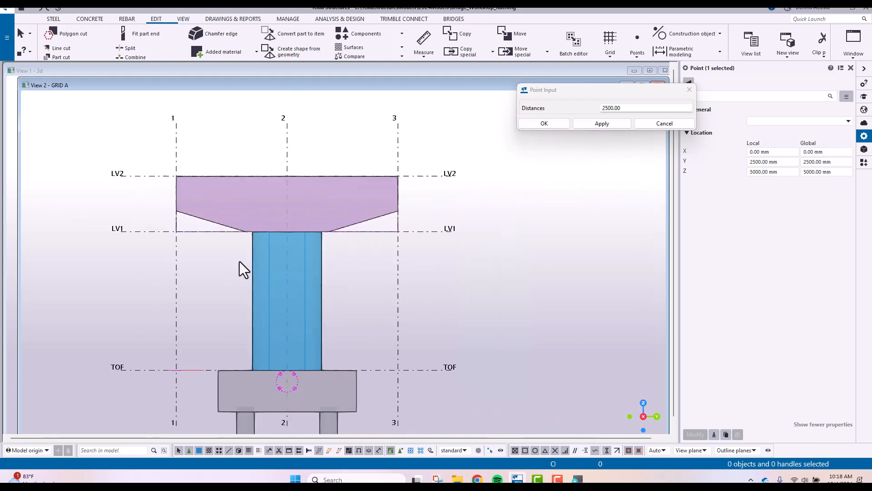
Examine the crosshead's two tapered ends in the grid A view and select the polygon cut at grid 1
{"action": "scroll", "coordinate": [247, 250], "scroll_direction": "up", "scroll_amount": 2}
{"action": "scroll", "coordinate": [298, 248], "scroll_direction": "up", "scroll_amount": 4}
{"action": "scroll", "coordinate": [318, 262], "scroll_direction": "down", "scroll_amount": 2}
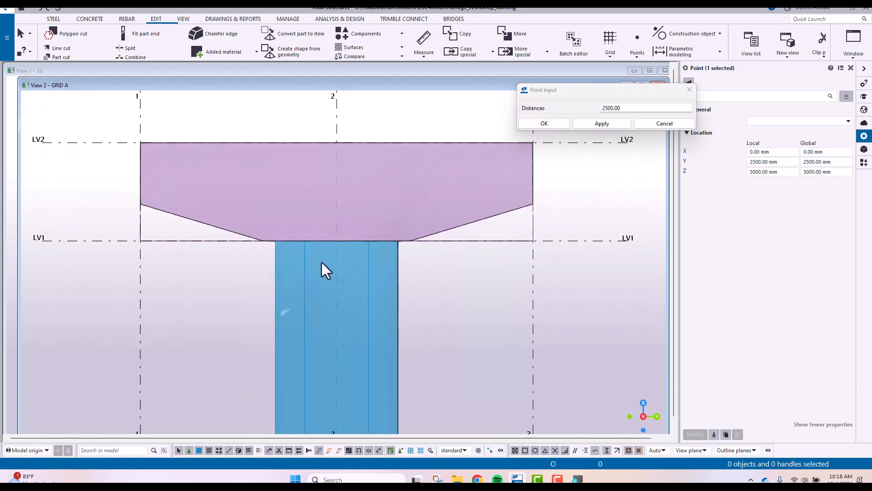
{"action": "middle_click_drag", "start_coordinate": [401, 239], "coordinate": [455, 230]}
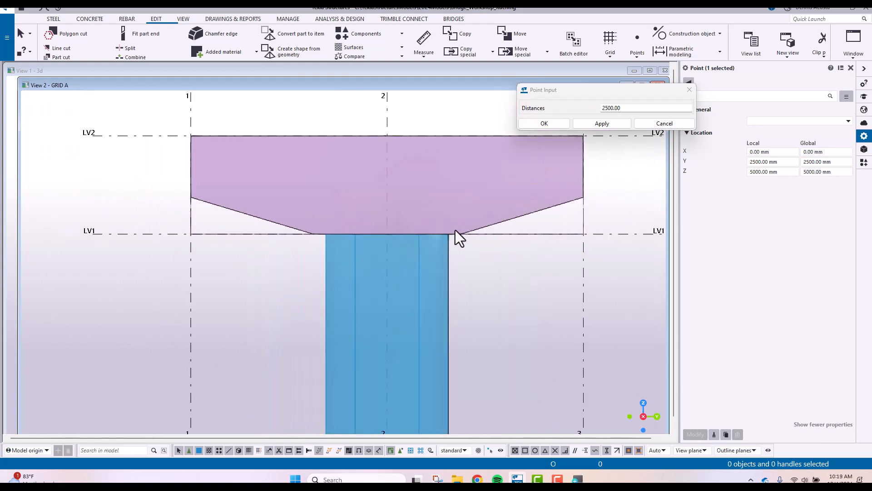
{"action": "scroll", "coordinate": [456, 229], "scroll_direction": "down", "scroll_amount": 1}
{"action": "scroll", "coordinate": [456, 230], "scroll_direction": "down", "scroll_amount": 1}
{"action": "scroll", "coordinate": [435, 239], "scroll_direction": "up", "scroll_amount": 1}
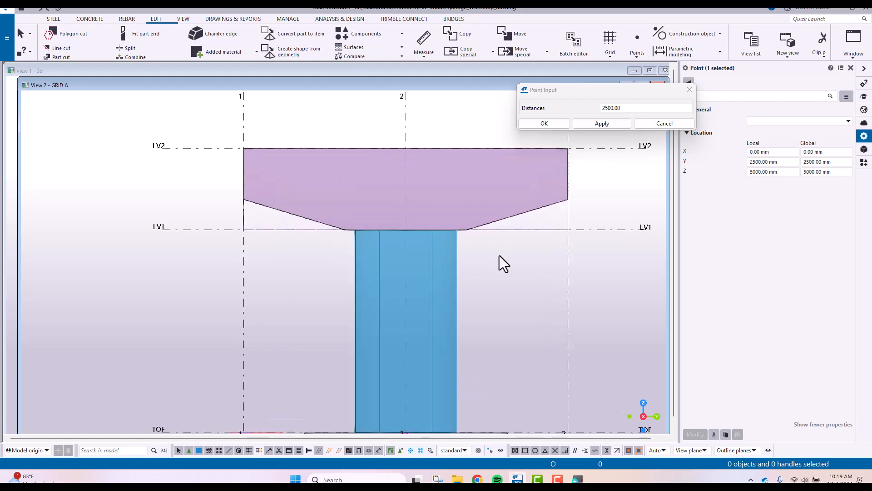
{"action": "left_click", "coordinate": [281, 212]}
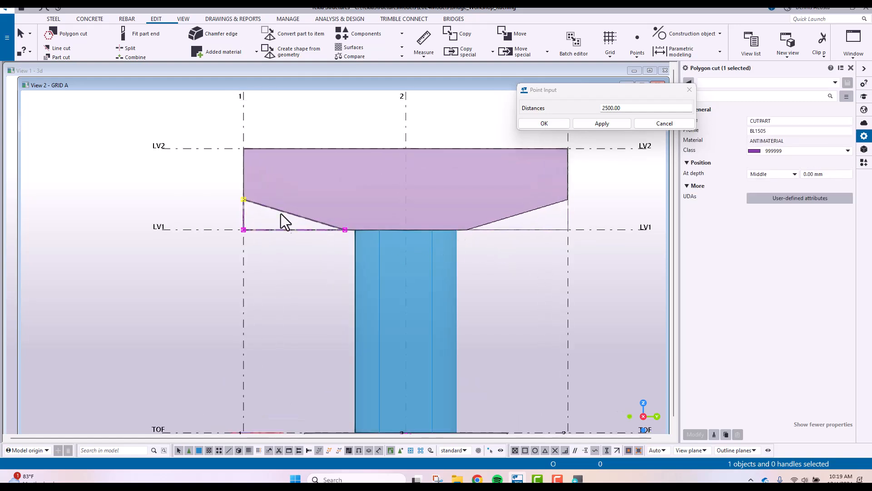